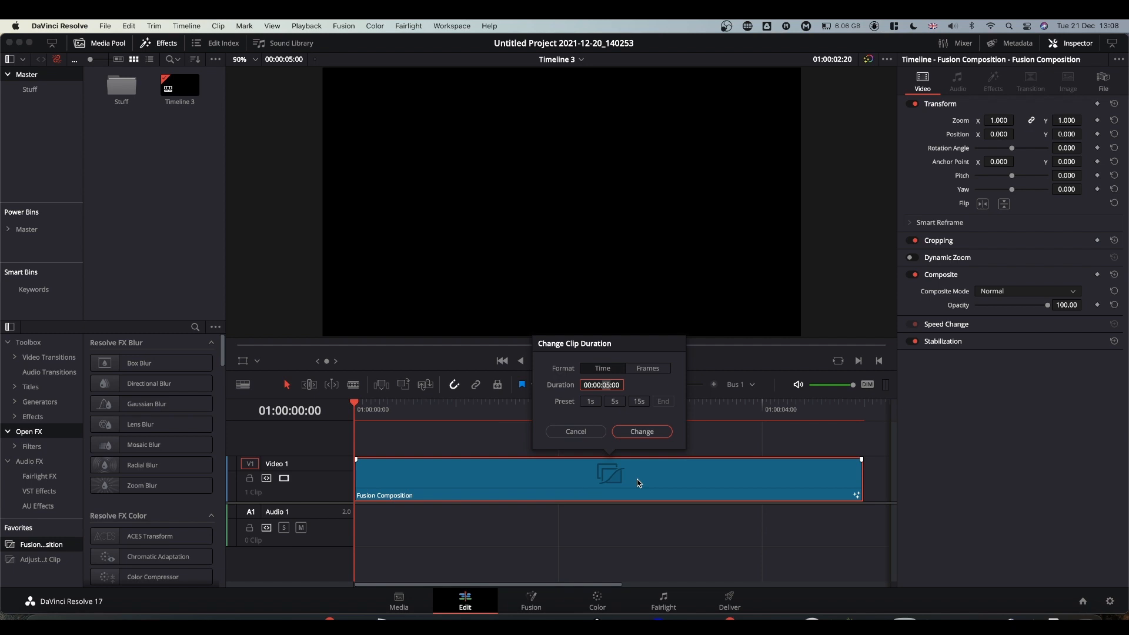
Change the clip duration to 00:00:10:00 and switch to the Fusion page.
type("10")
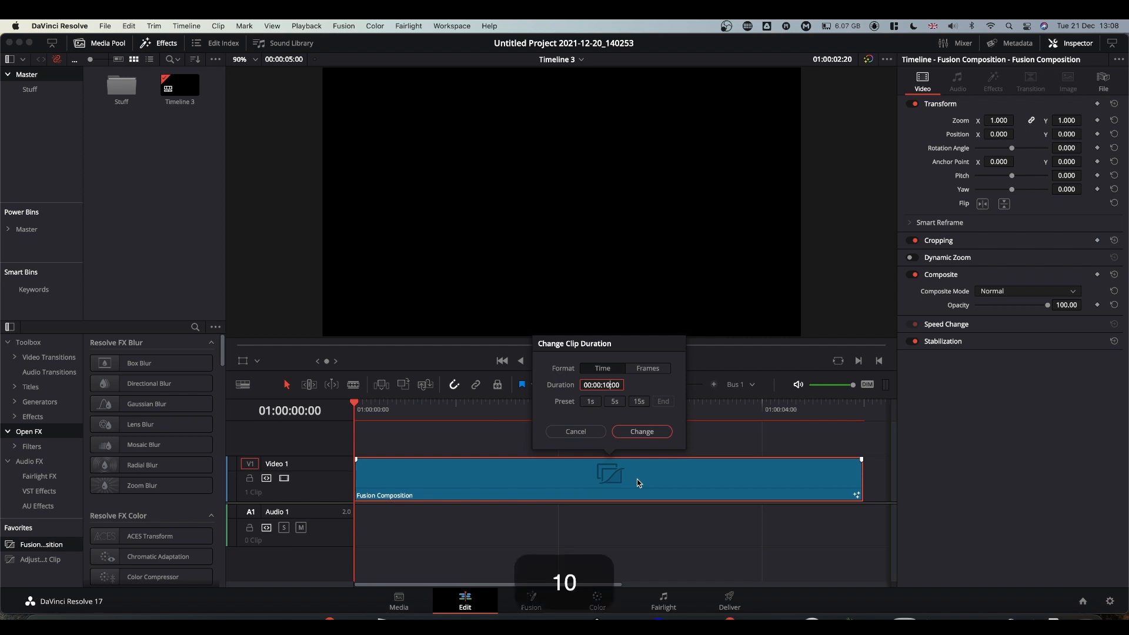
left_click(640, 432)
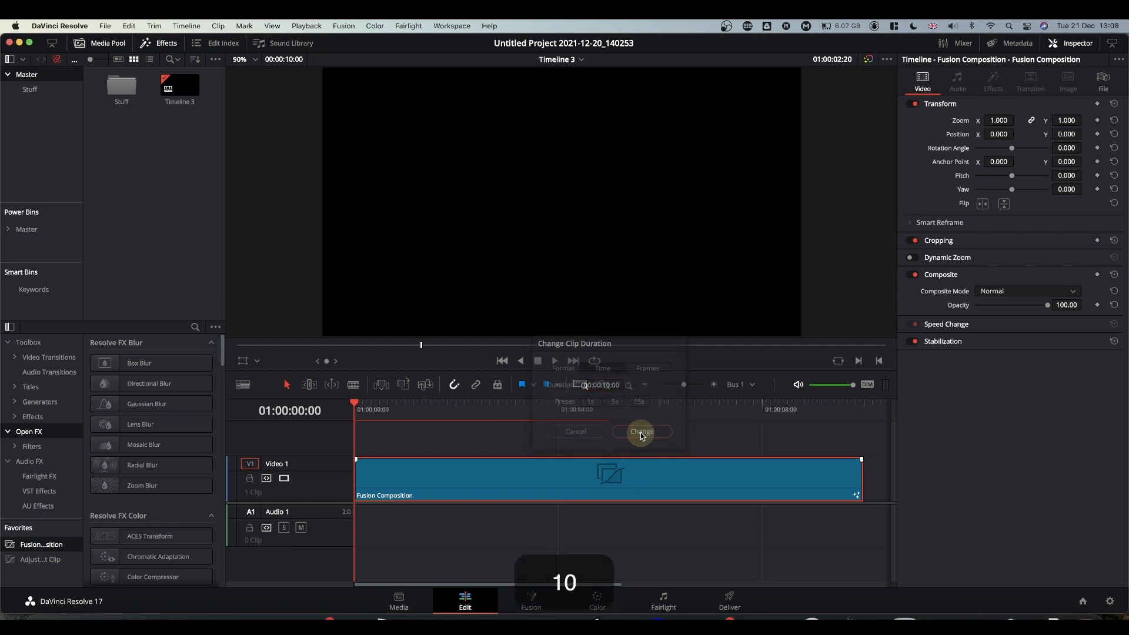
left_click(530, 599)
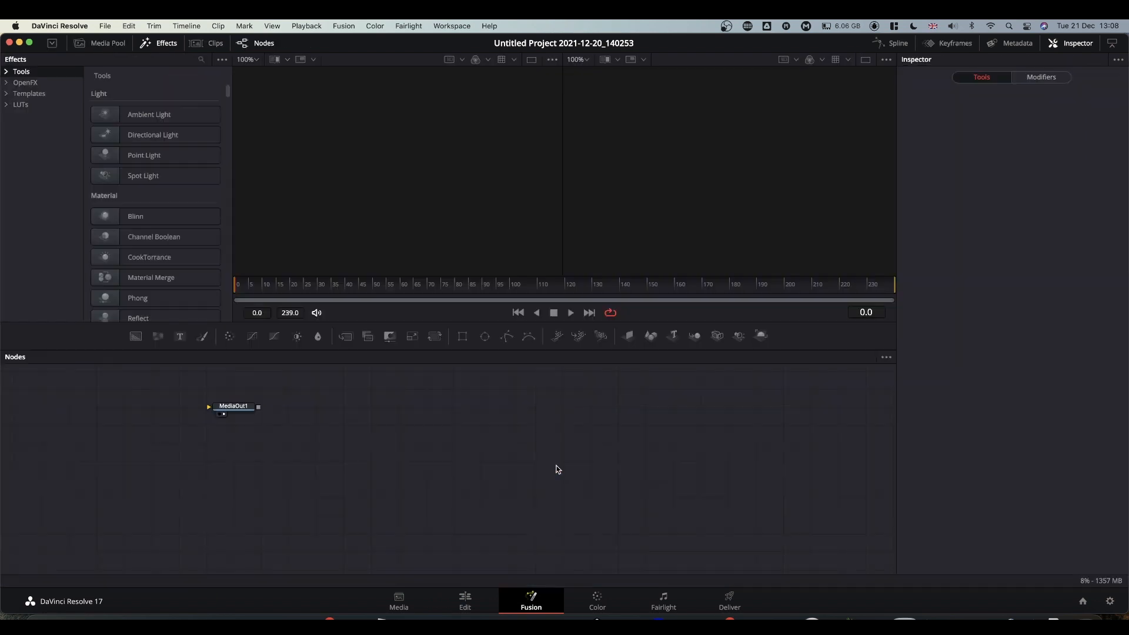
Move MediaOut1 to the right and drag a Shape 3D node into the graph.
left_click_drag(239, 410, 730, 489)
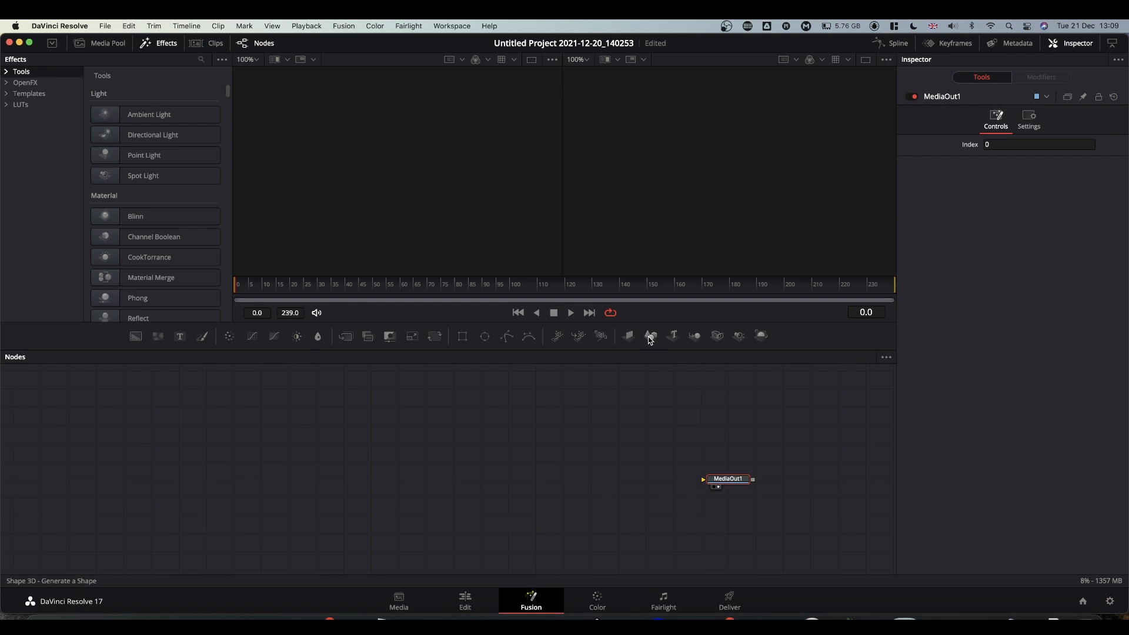
left_click_drag(651, 340, 605, 200)
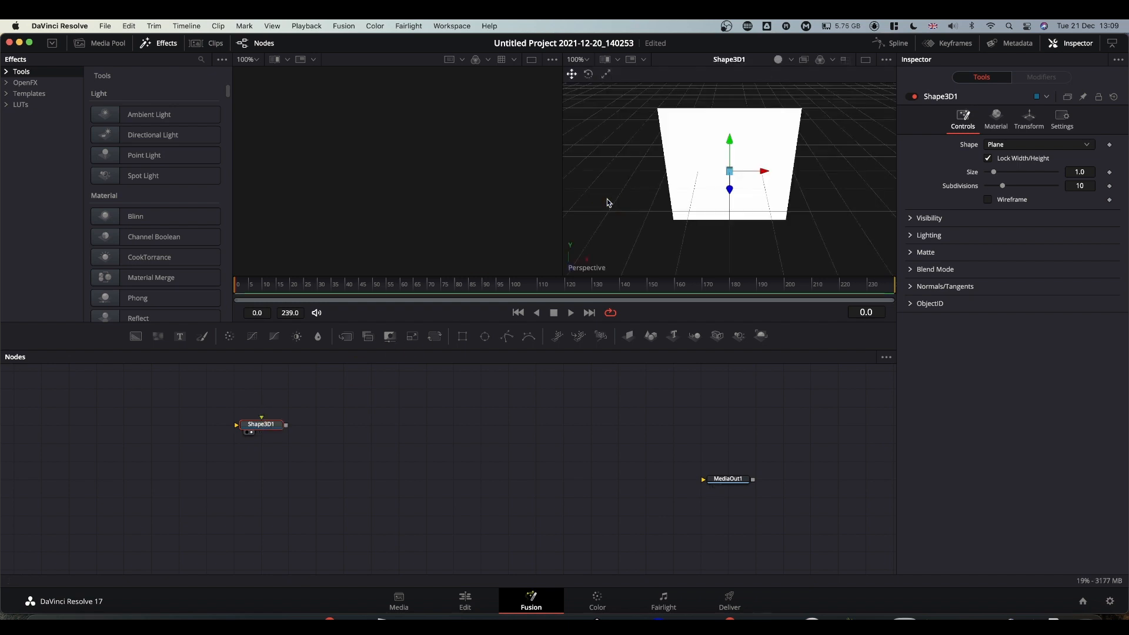
In a single viewer, make Shape3D1 a cone with 100 base subdivisions and a bottom cap.
left_click(863, 61)
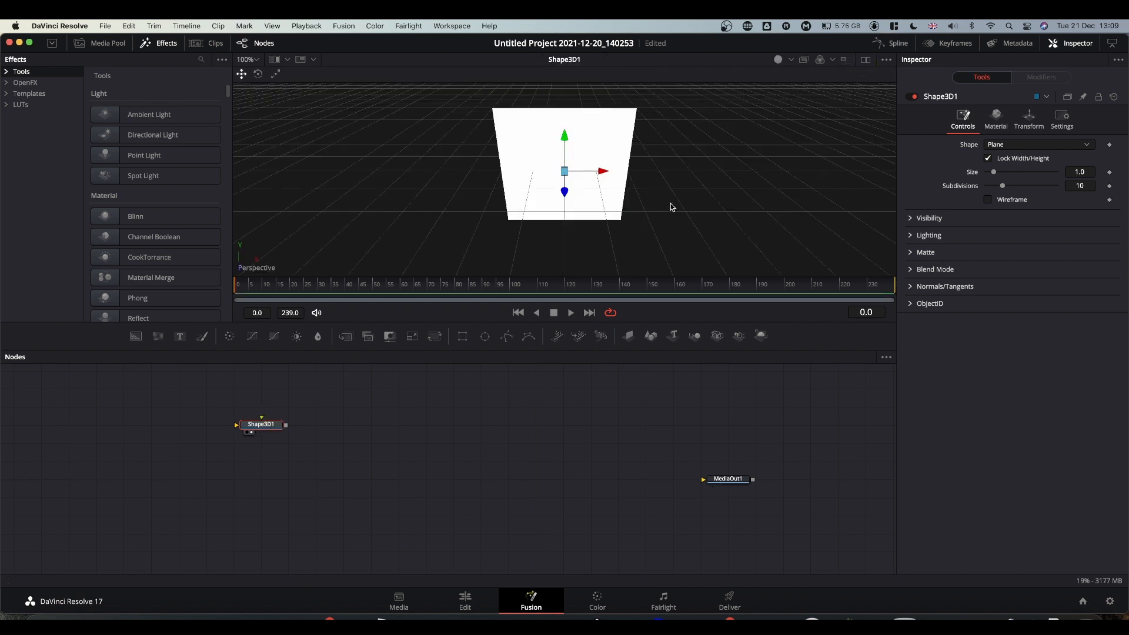
left_click(998, 147)
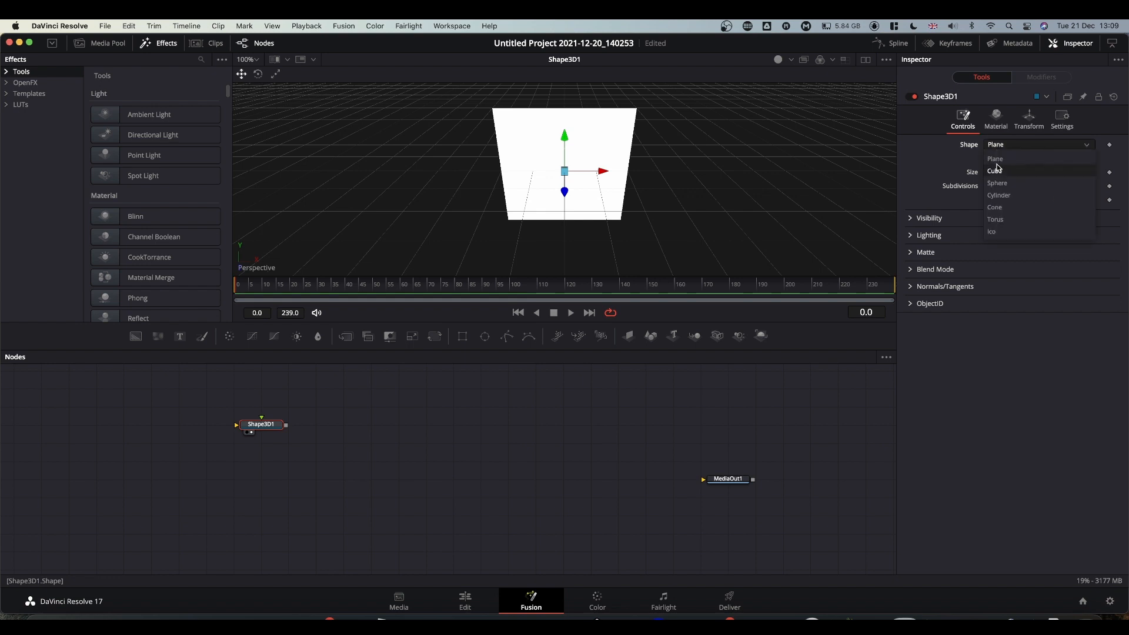
left_click(999, 207)
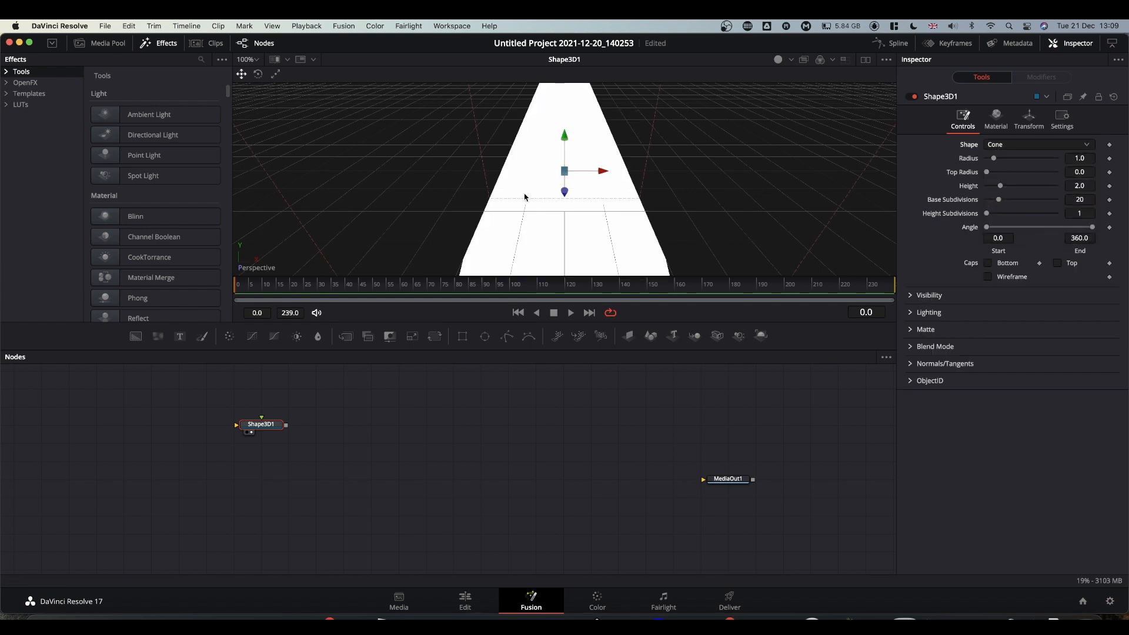
scroll(515, 202, "down", 3, "super")
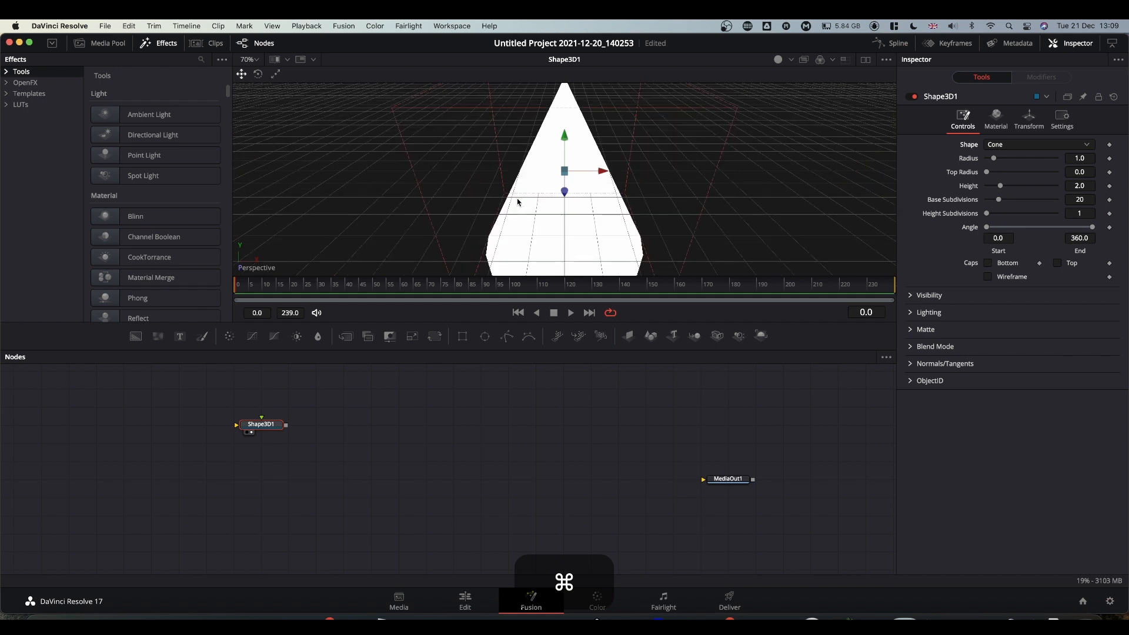
middle_click_drag(650, 222, 651, 181, "alt+super")
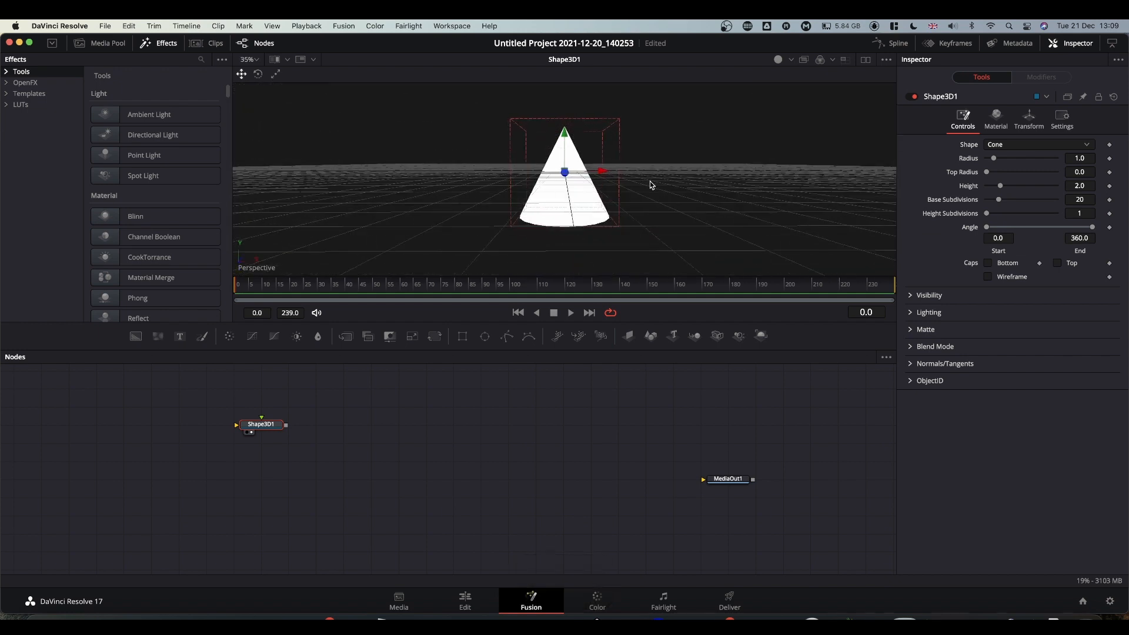
scroll(642, 188, "down", 1, "super")
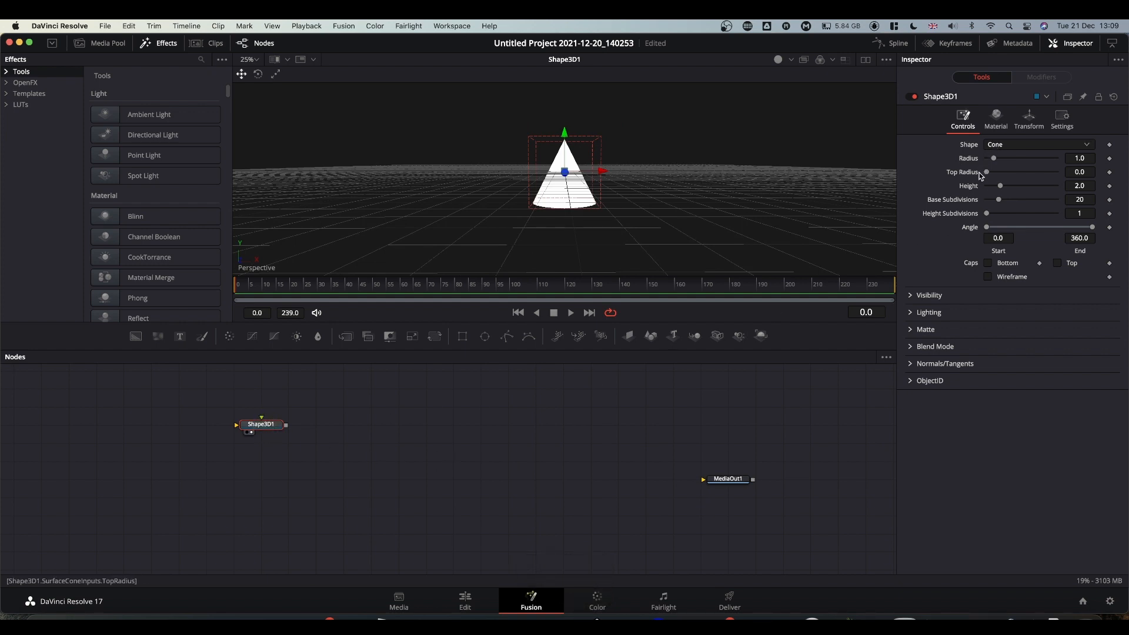
left_click_drag(999, 199, 1081, 203)
left_click(989, 263)
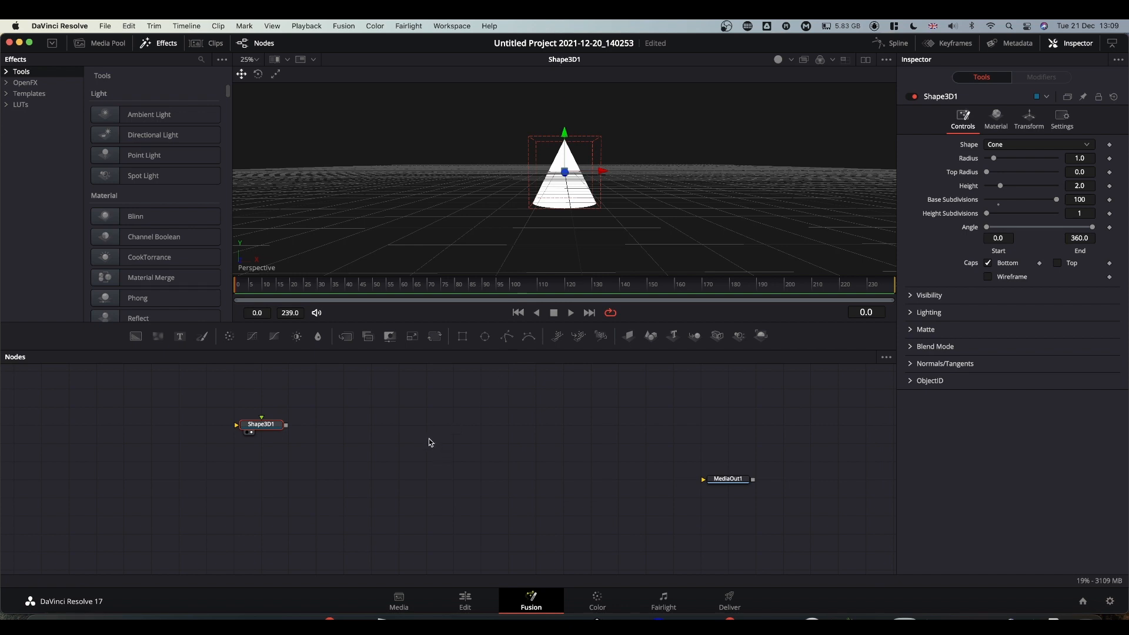
Add a Duplicate 3D node after the cone with Shift+Space and view its output.
key("shift+space")
type("dup")
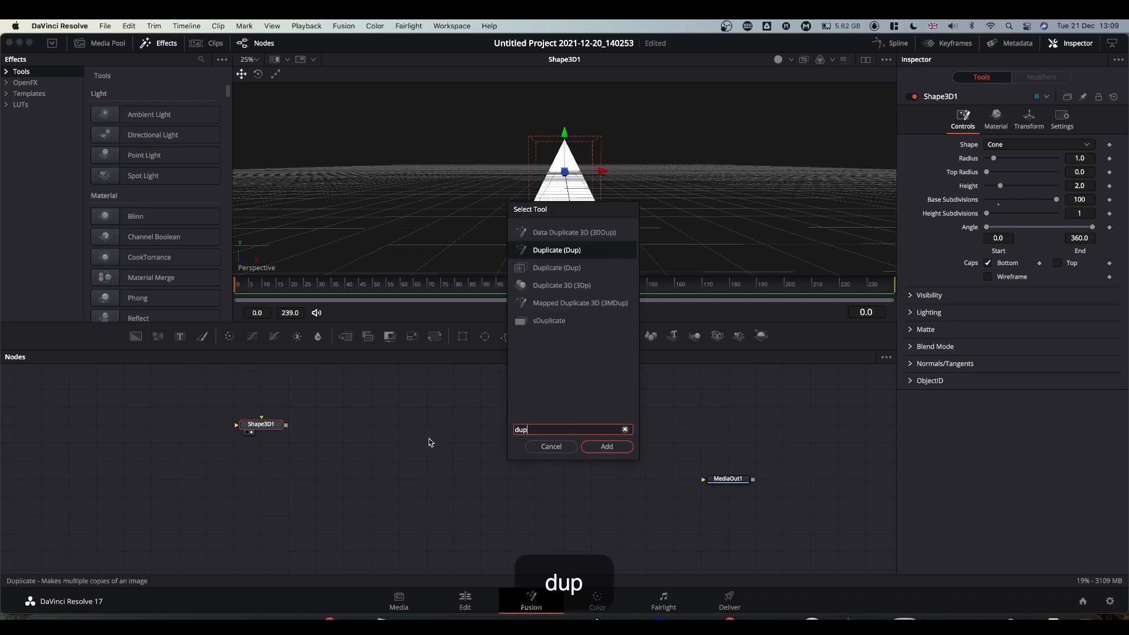
type("licate")
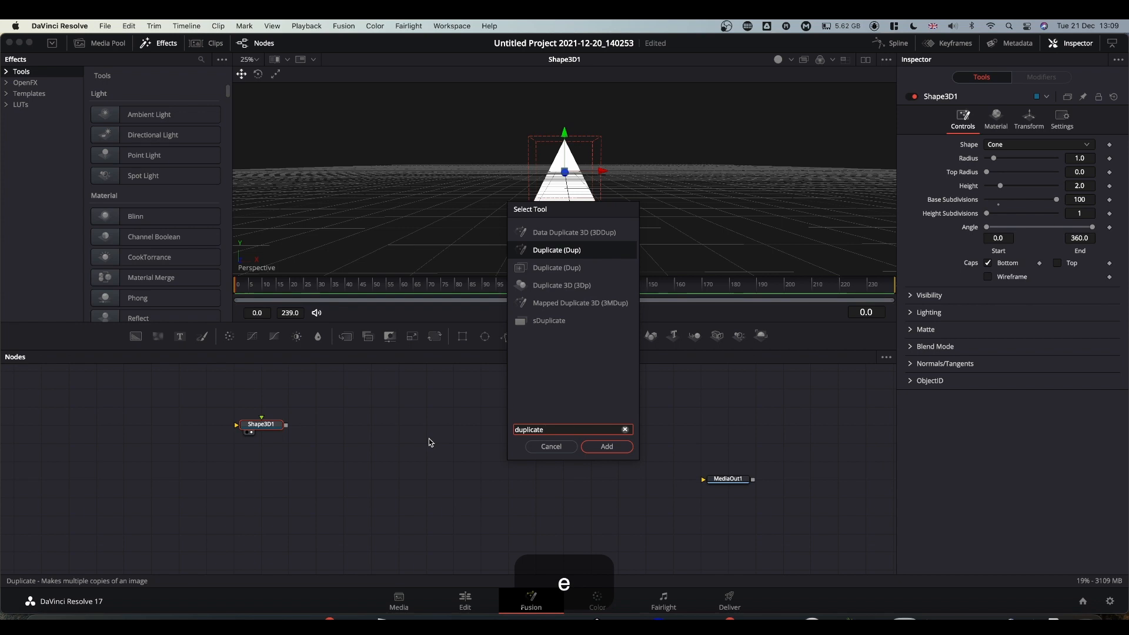
key("Down")
key("Down")
key("Return")
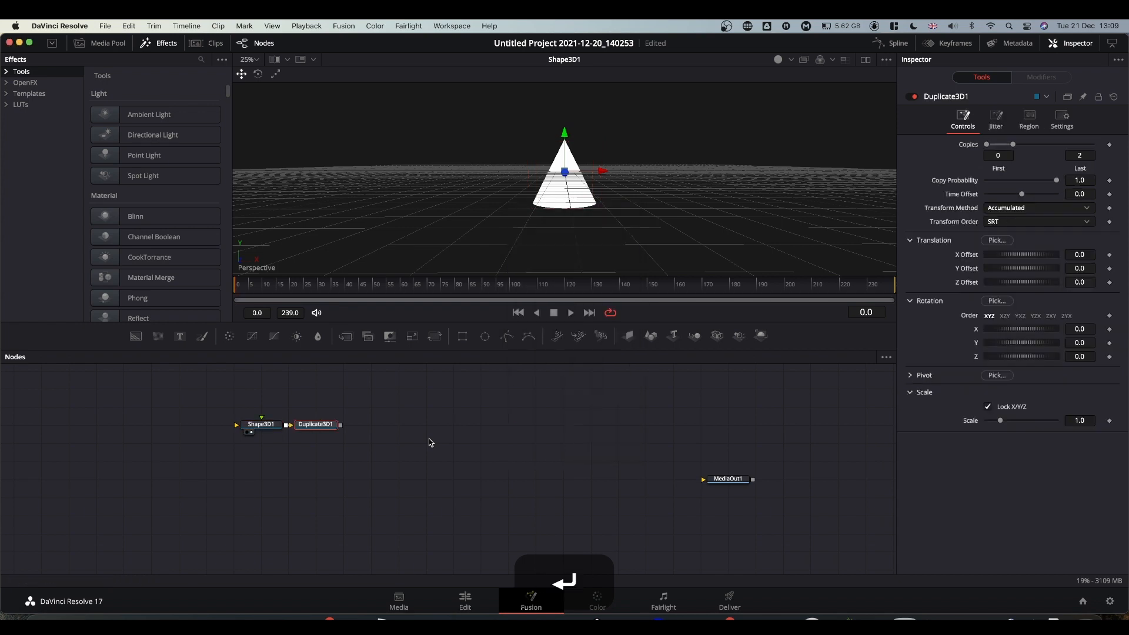
left_click_drag(315, 424, 501, 230)
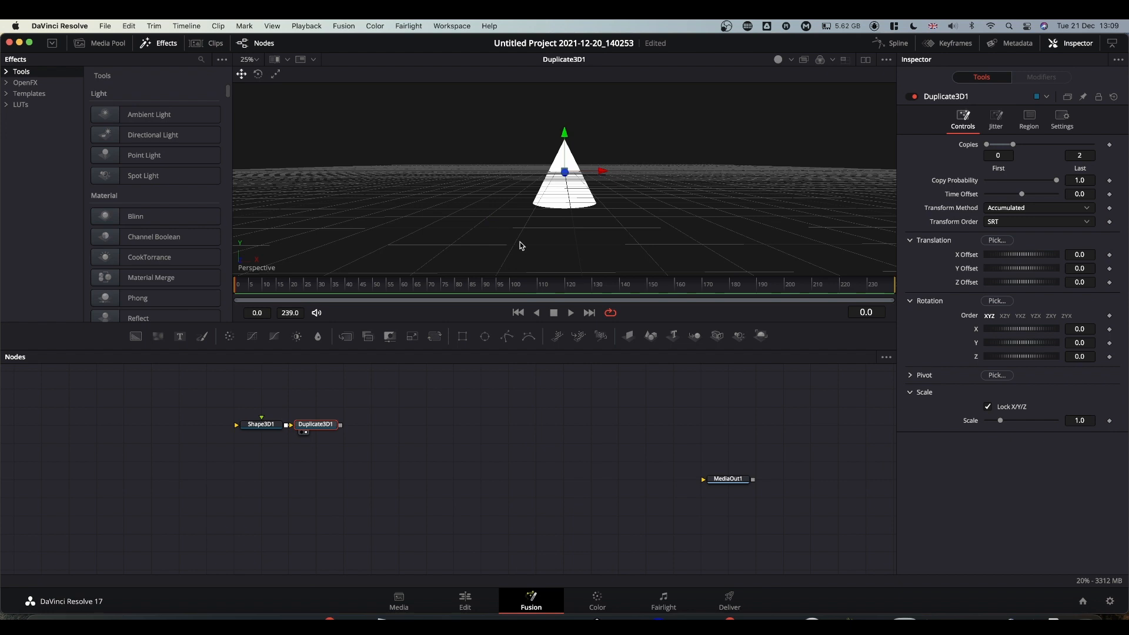
Set Last Copy 5, Y Offset 0.655, Scale 0.825, and enable viewer lighting.
left_click(1083, 157)
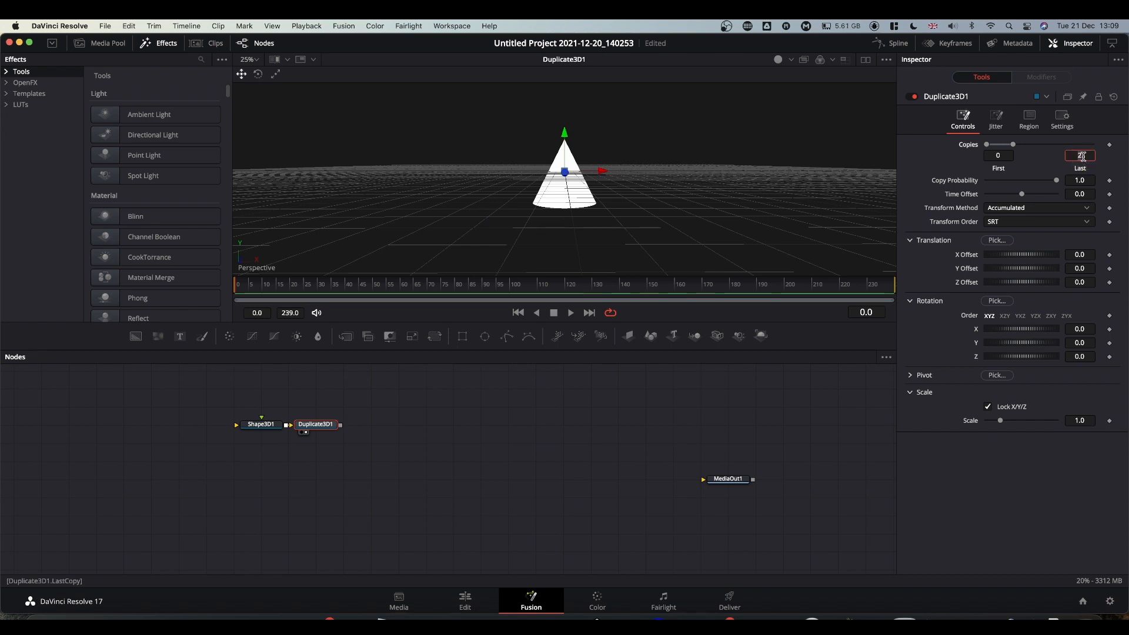
type("5")
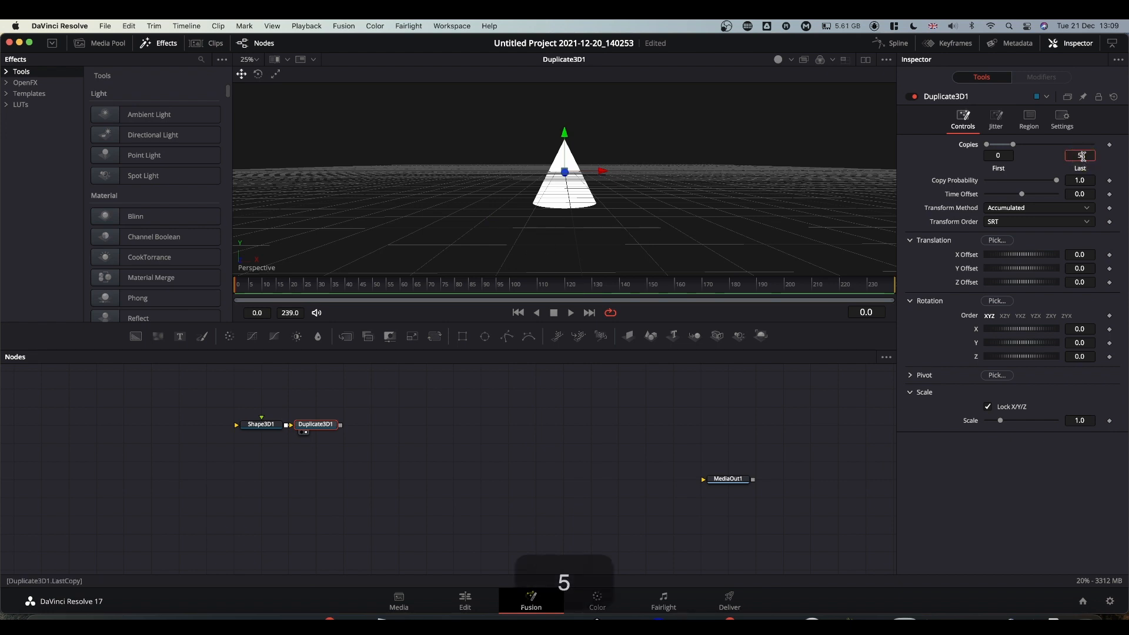
left_click(1085, 268)
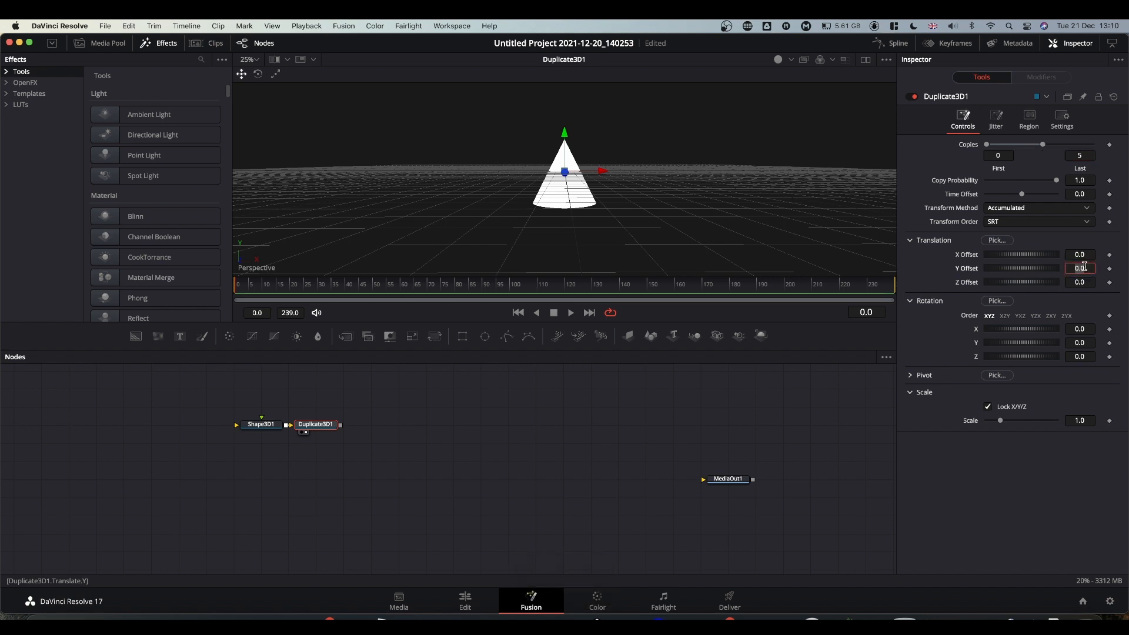
key("BackSpace")
type(".")
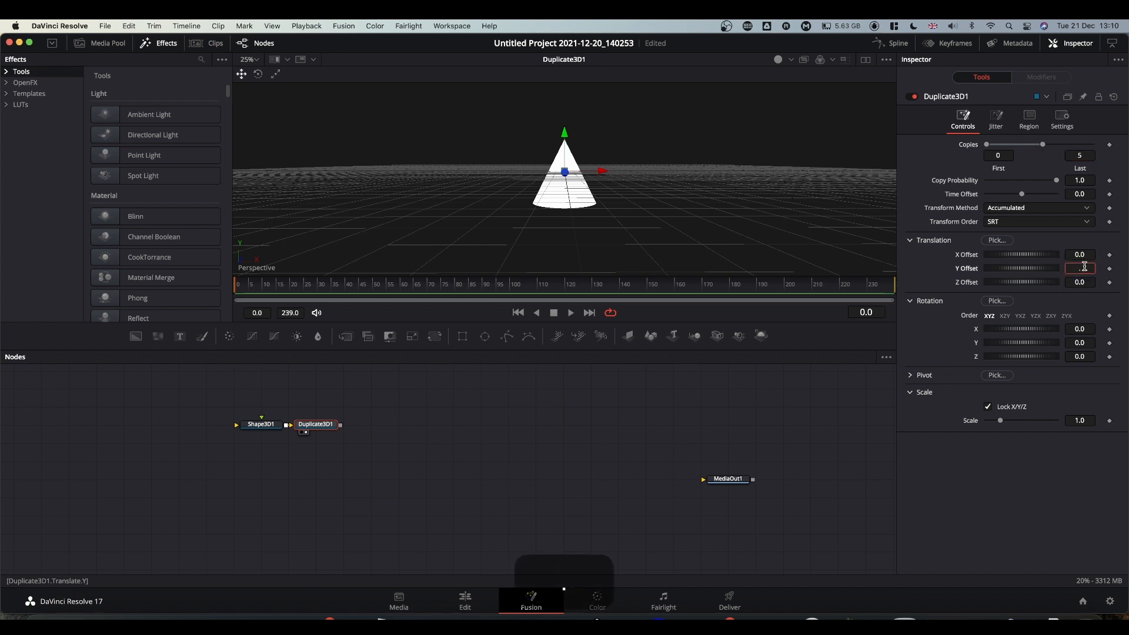
type("655")
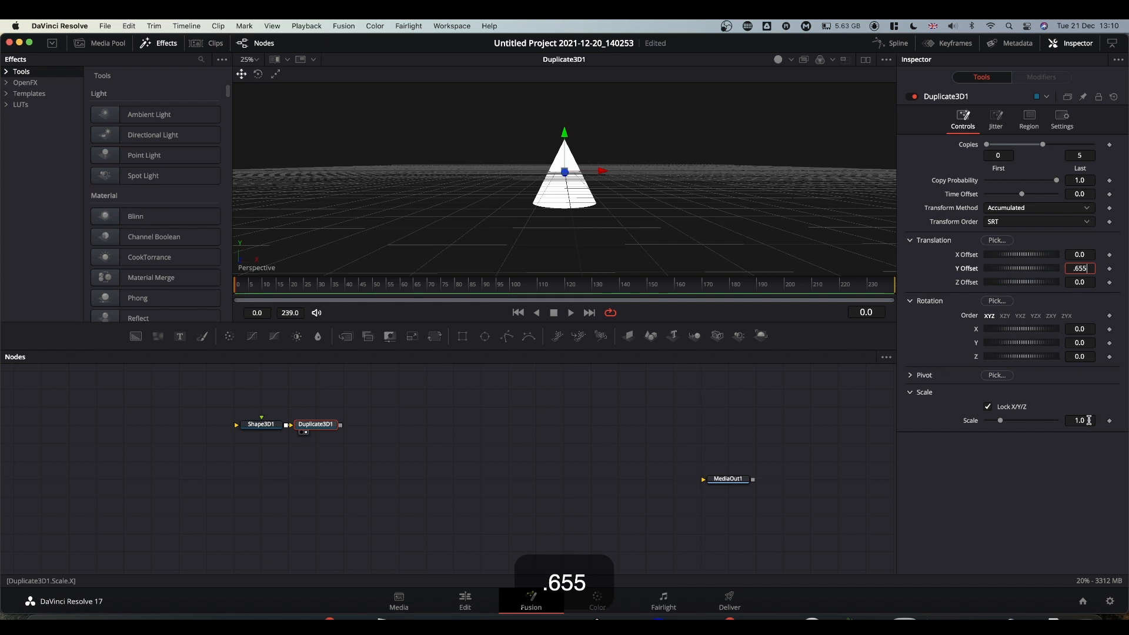
left_click(1083, 420)
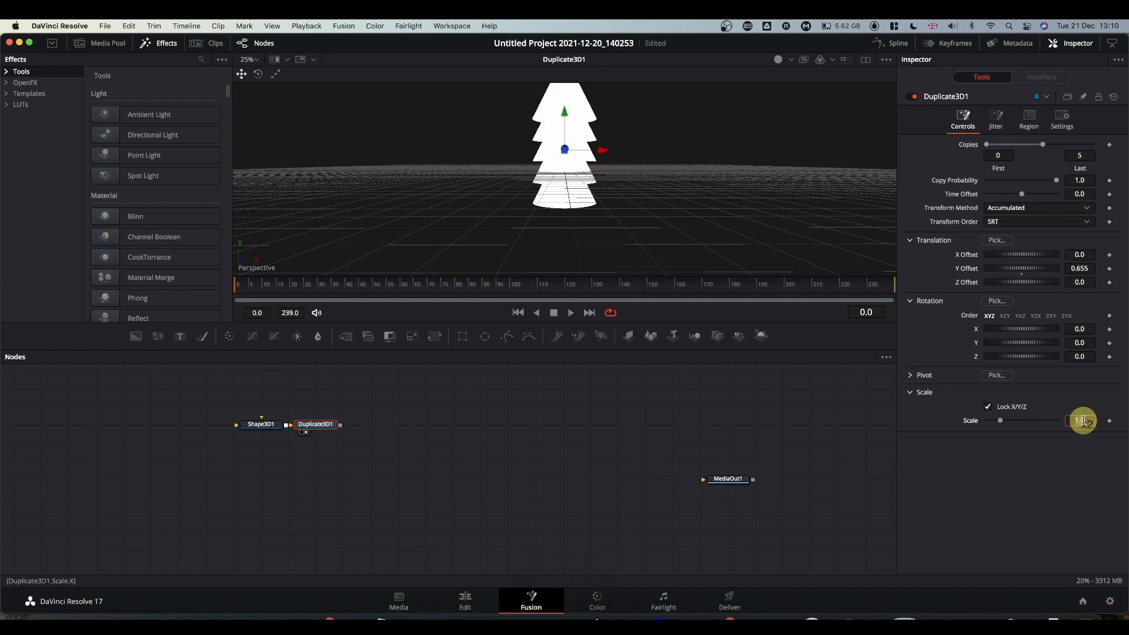
type(".8")
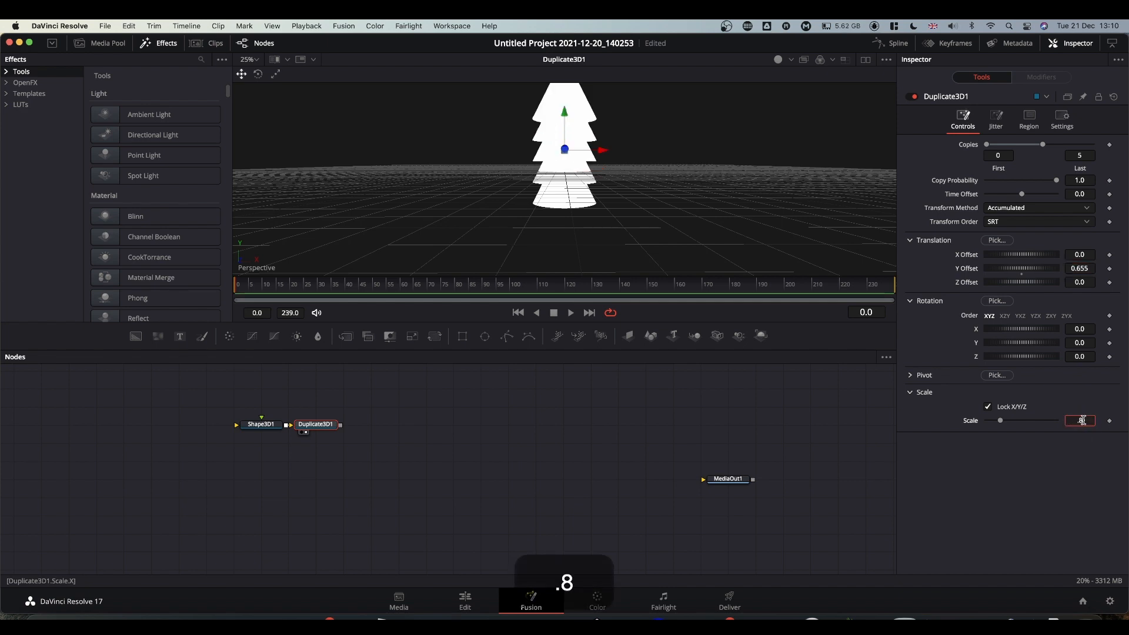
type("25")
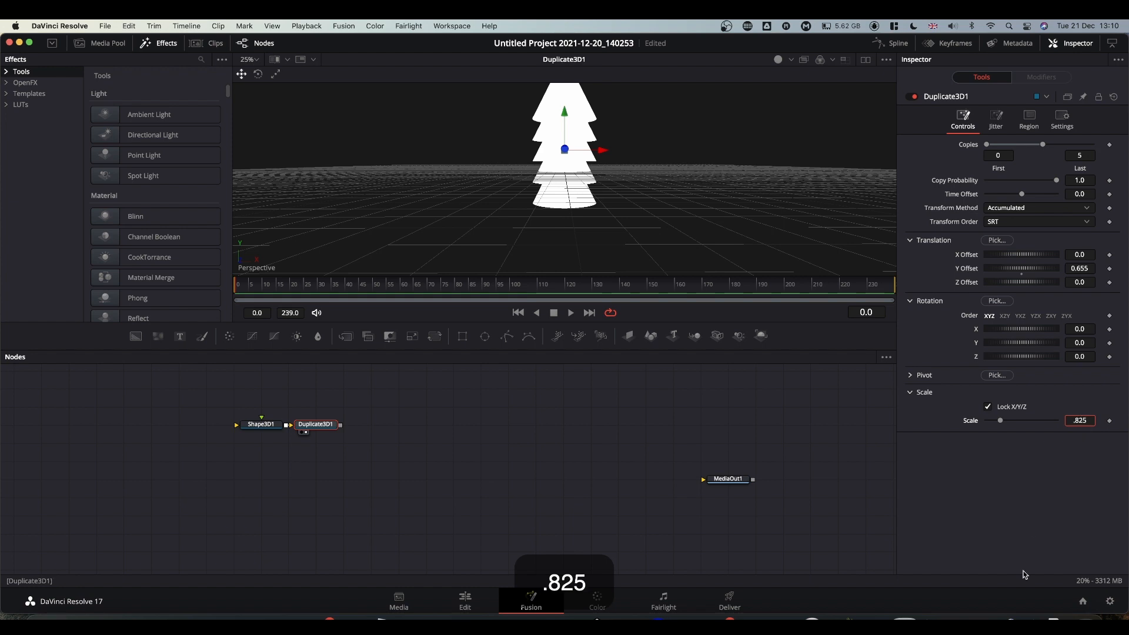
left_click(1001, 499)
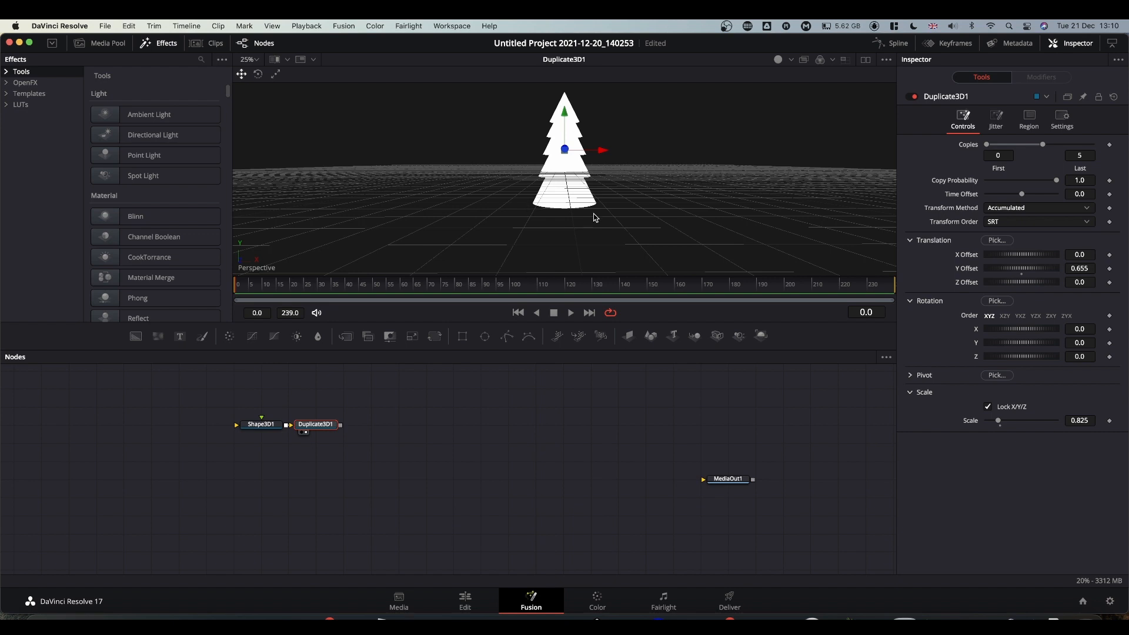
left_click(779, 61)
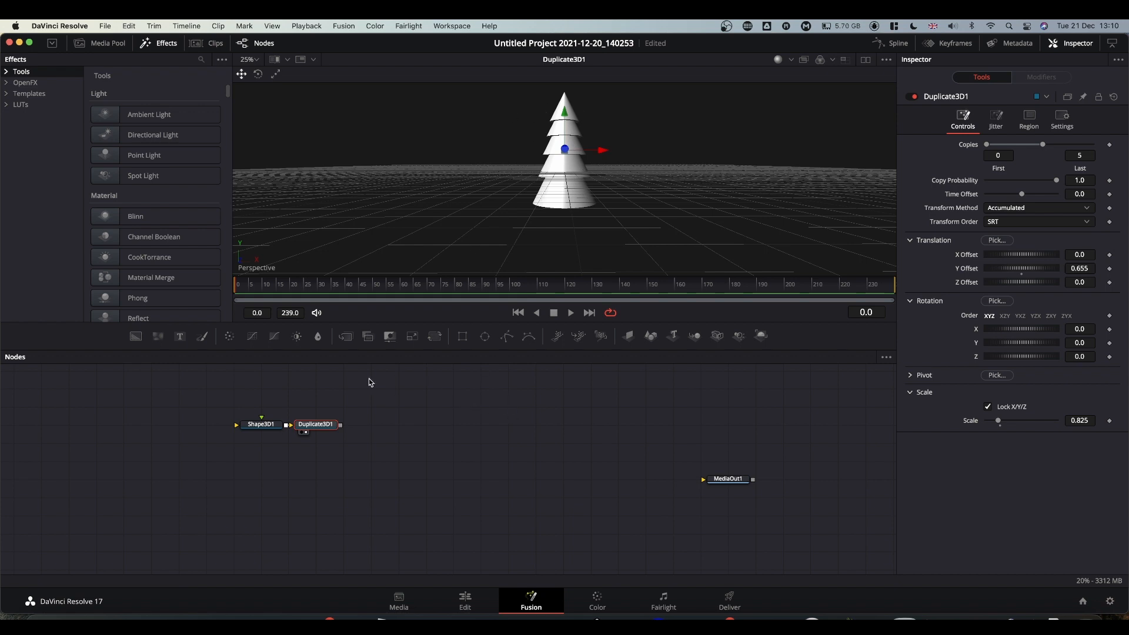
Drag the Shape3D1 and Duplicate3D1 pair rightward, closer to MediaOut1.
left_click(240, 400)
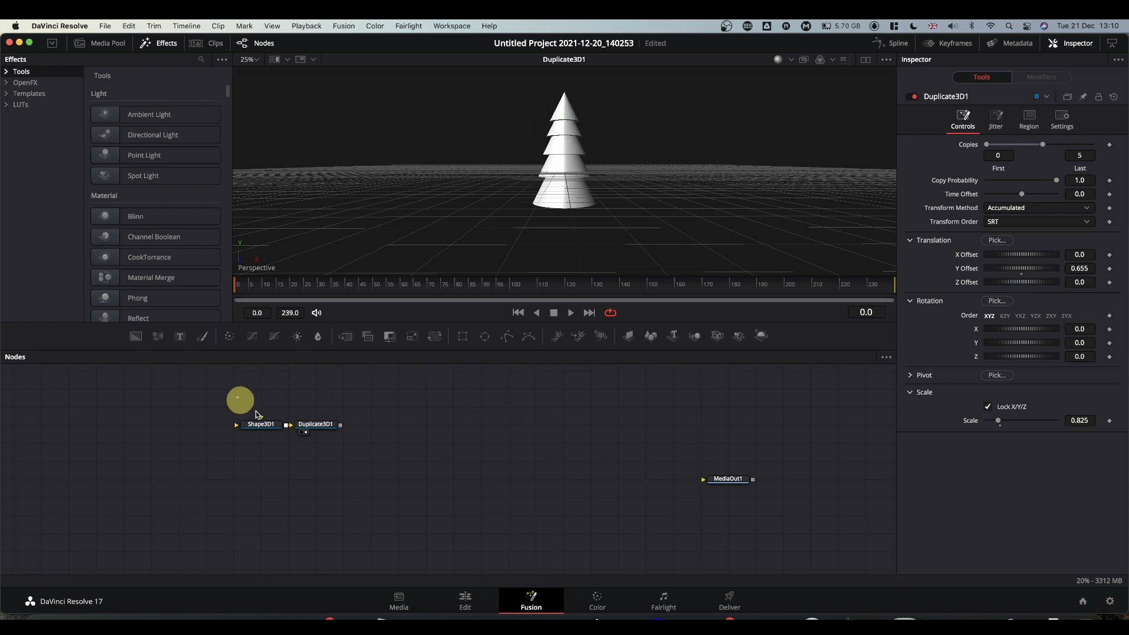
left_click_drag(257, 415, 343, 443)
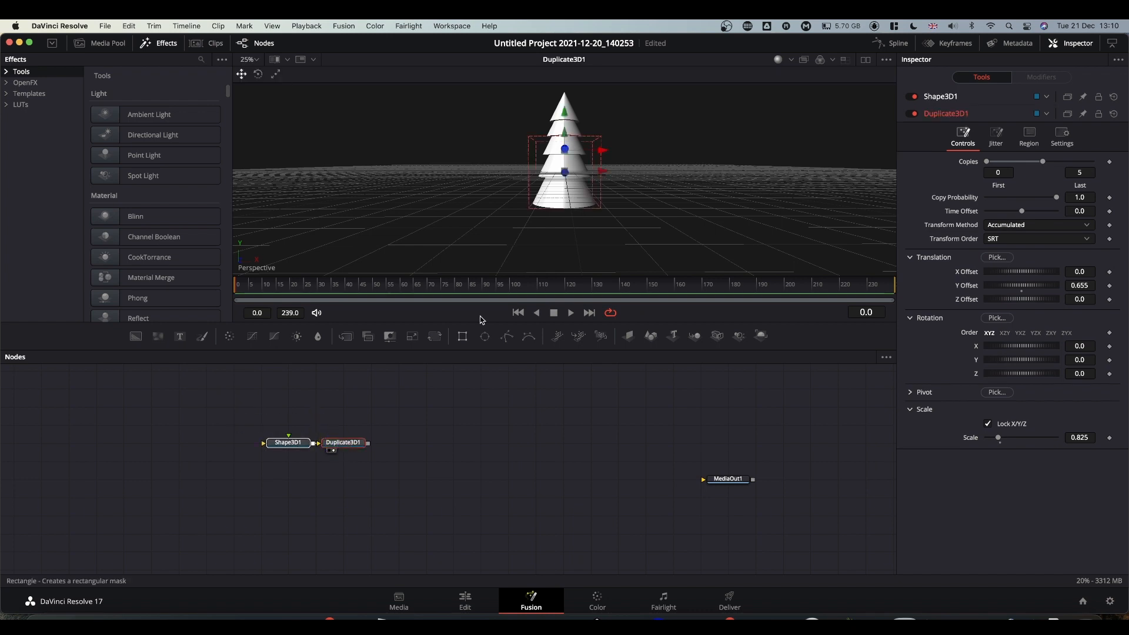
left_click(511, 443)
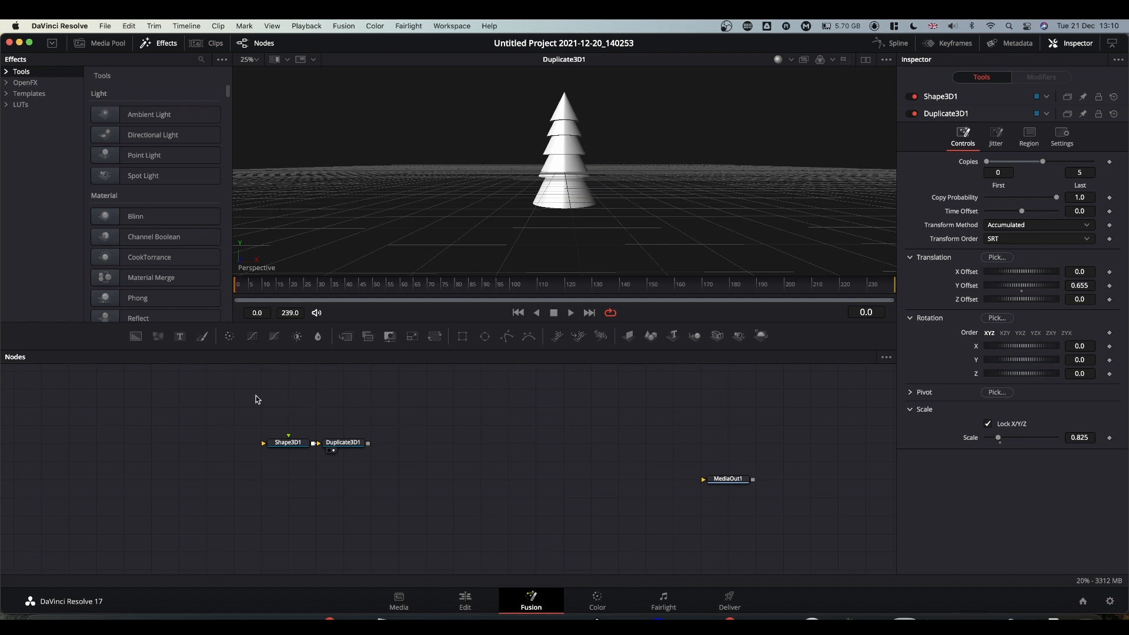
left_click_drag(260, 423, 419, 445)
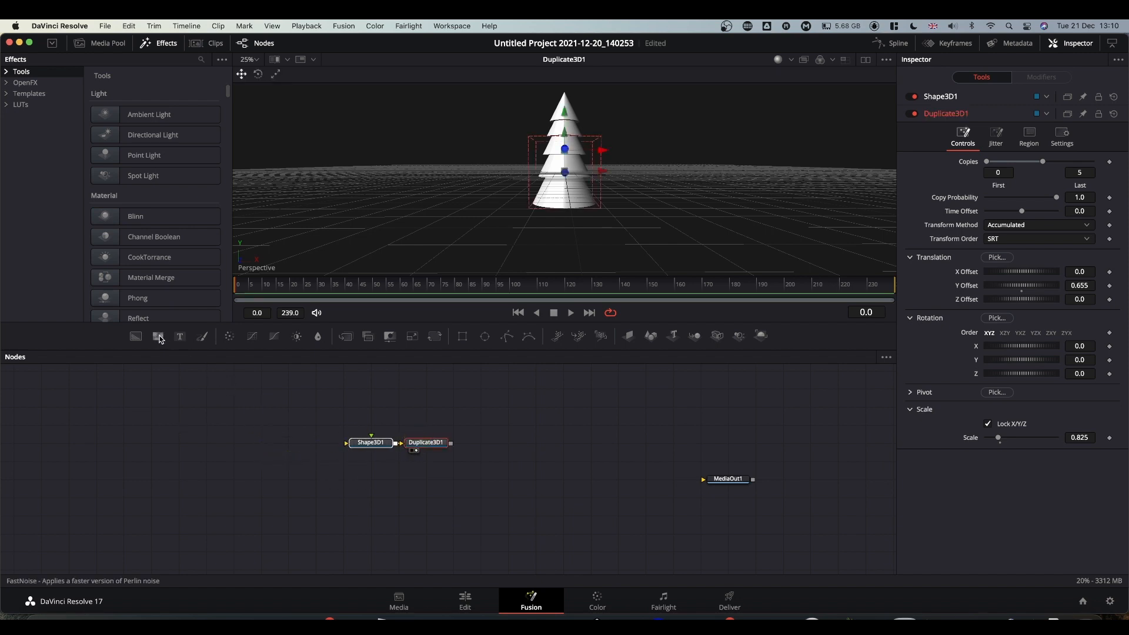
Add a FastNoise node with contrast 1.38, unlocked X/Y, X Scale 100 and Y Scale 4.
left_click_drag(159, 339, 538, 197)
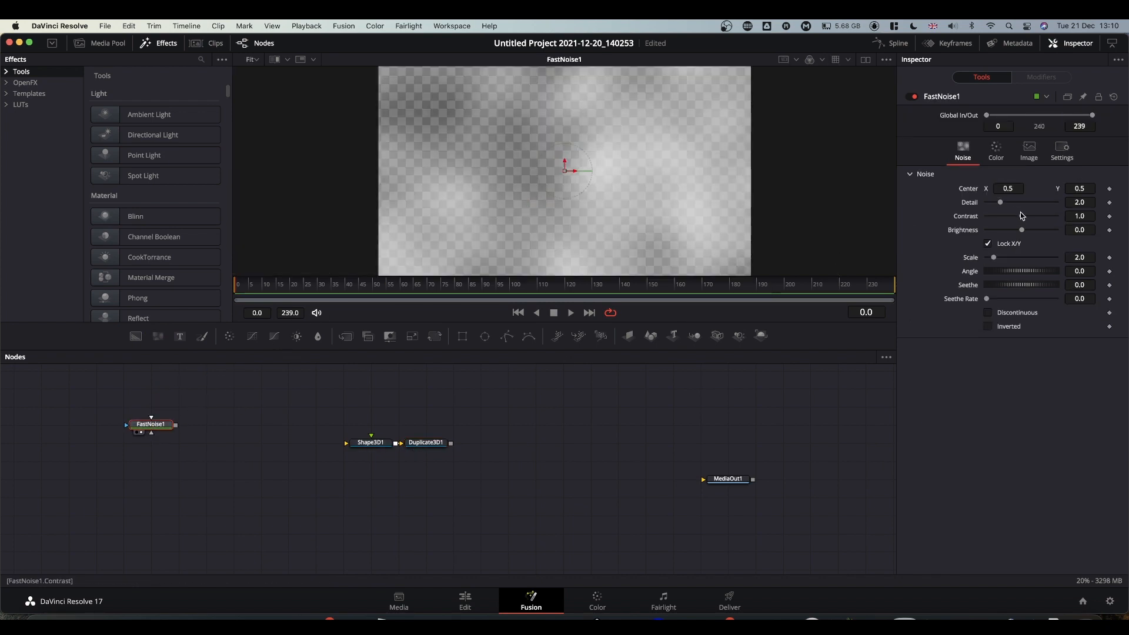
left_click_drag(1024, 219, 1015, 231)
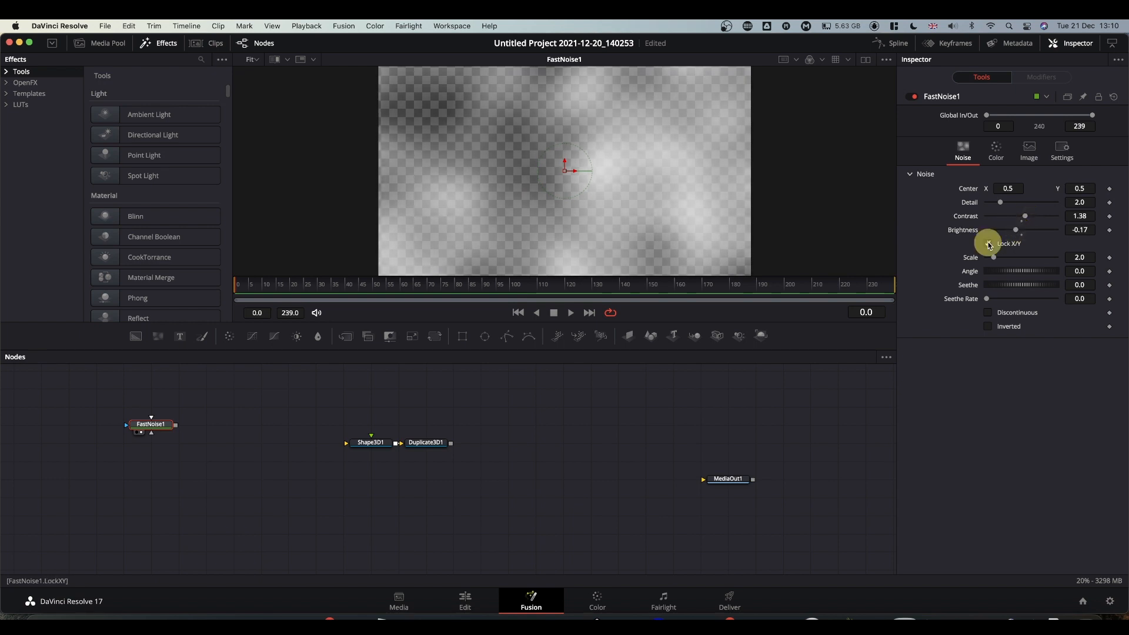
left_click(989, 244)
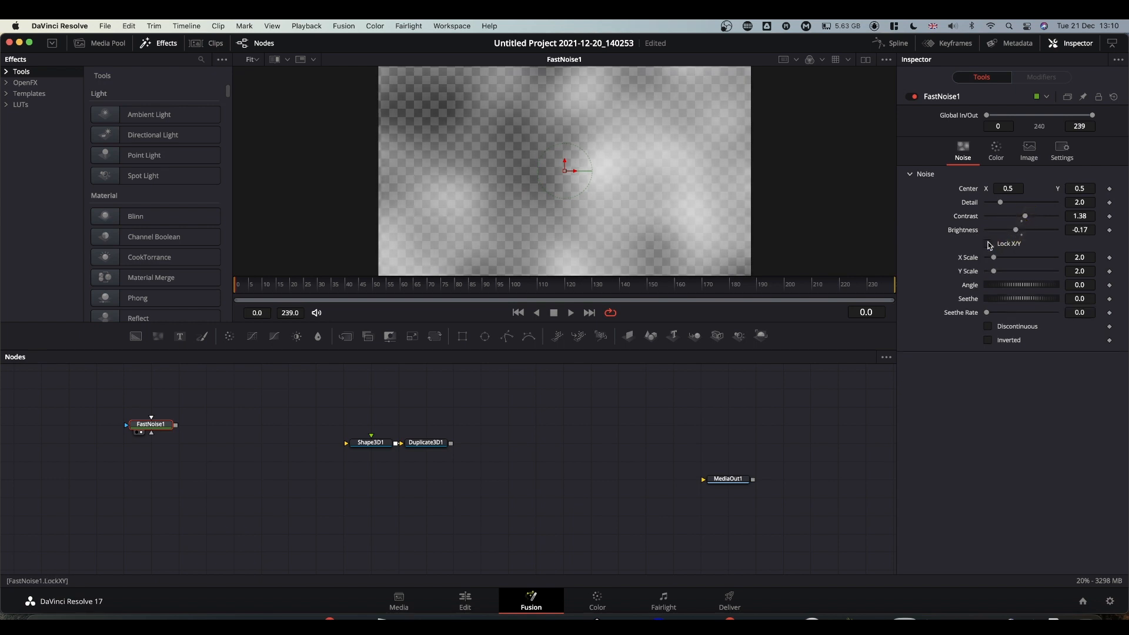
left_click(1085, 258)
type("100")
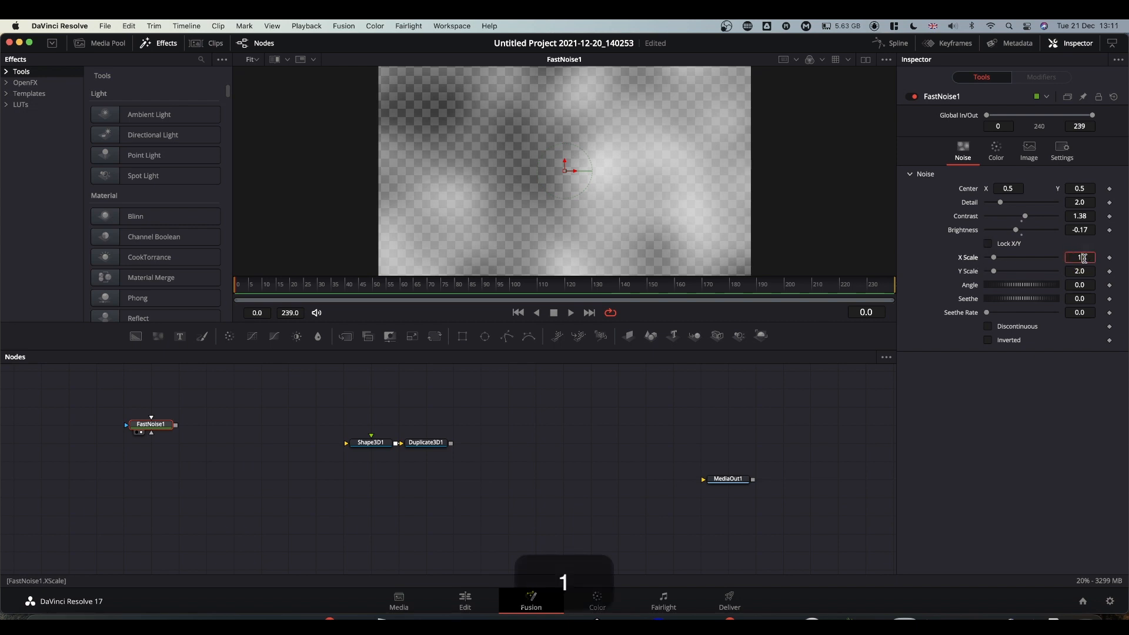
left_click(1063, 397)
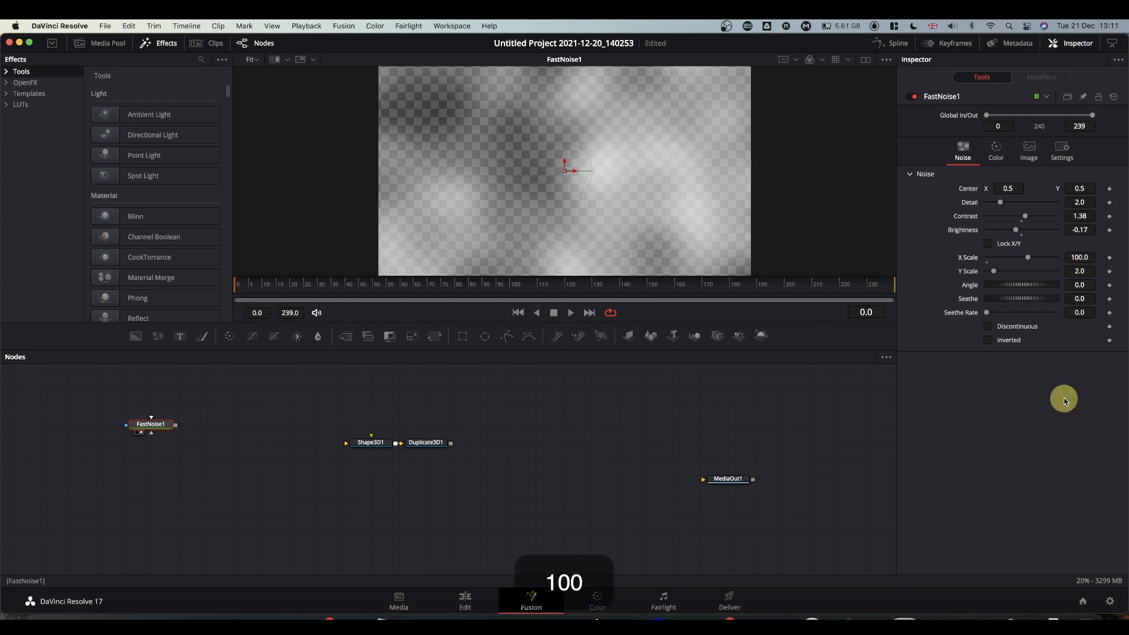
left_click(1083, 272)
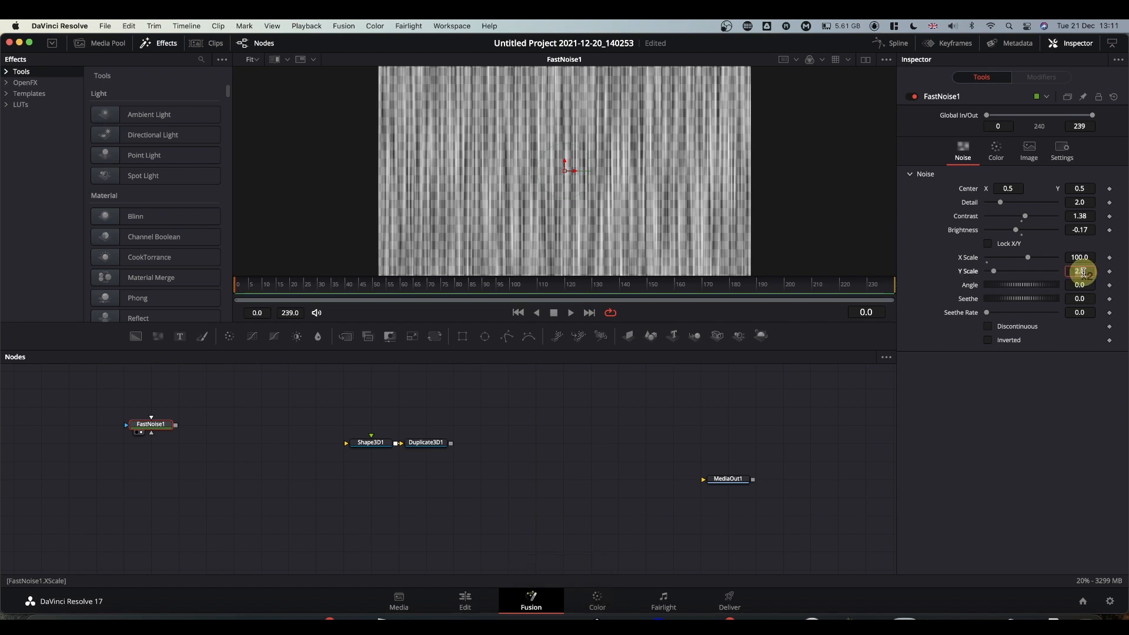
type("4")
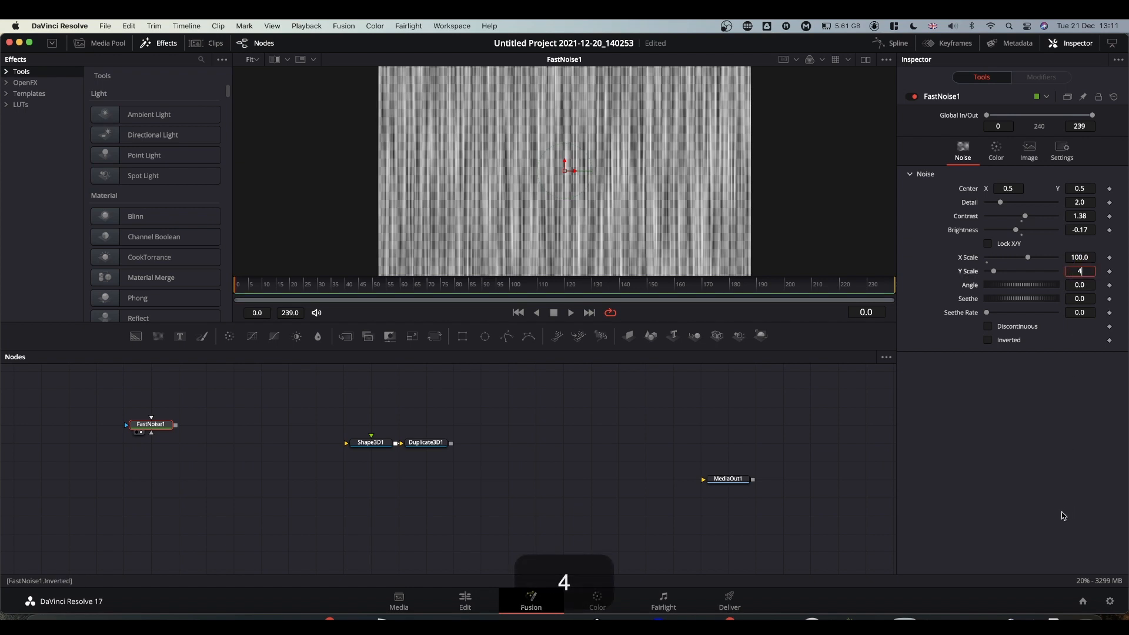
left_click(1037, 473)
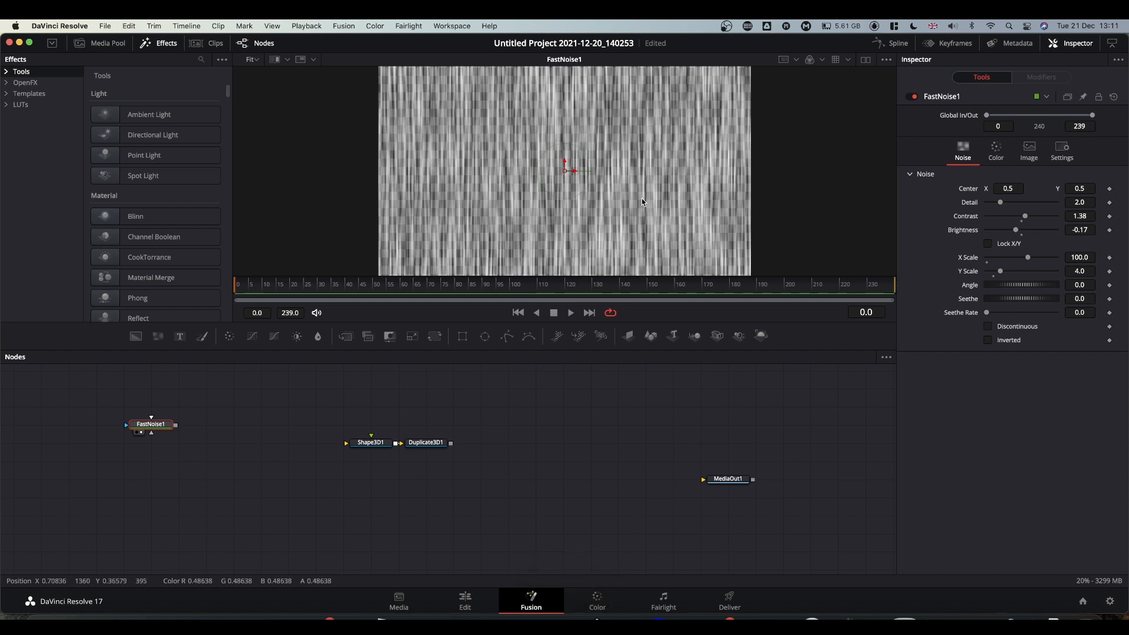
Make the noise colours an opaque dark brown and a green.
left_click(998, 151)
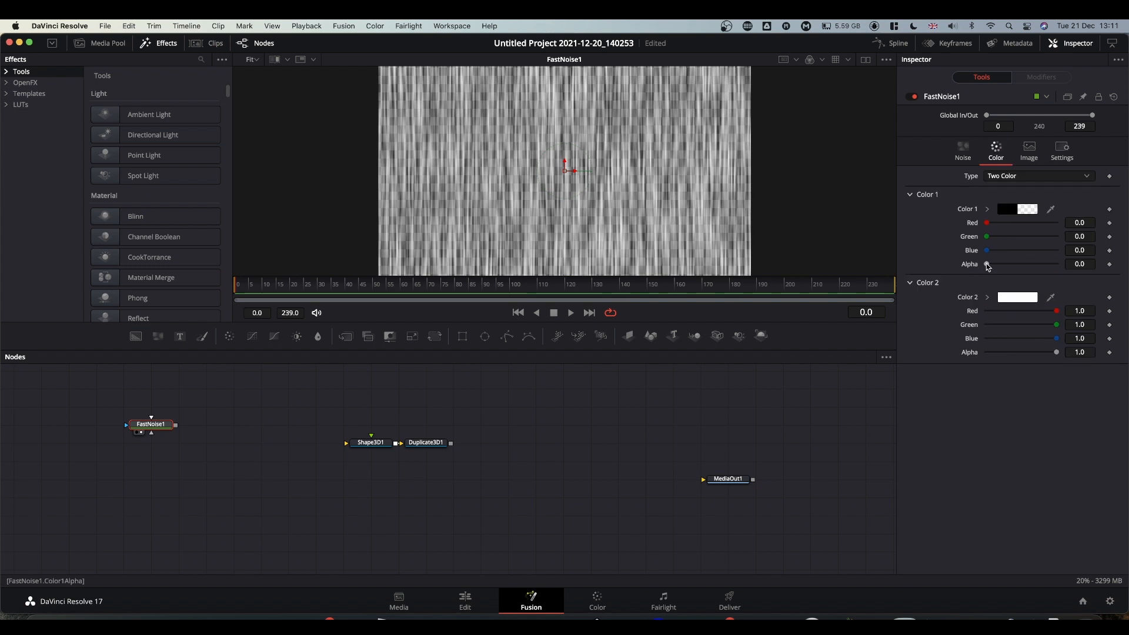
left_click_drag(988, 266, 1103, 260)
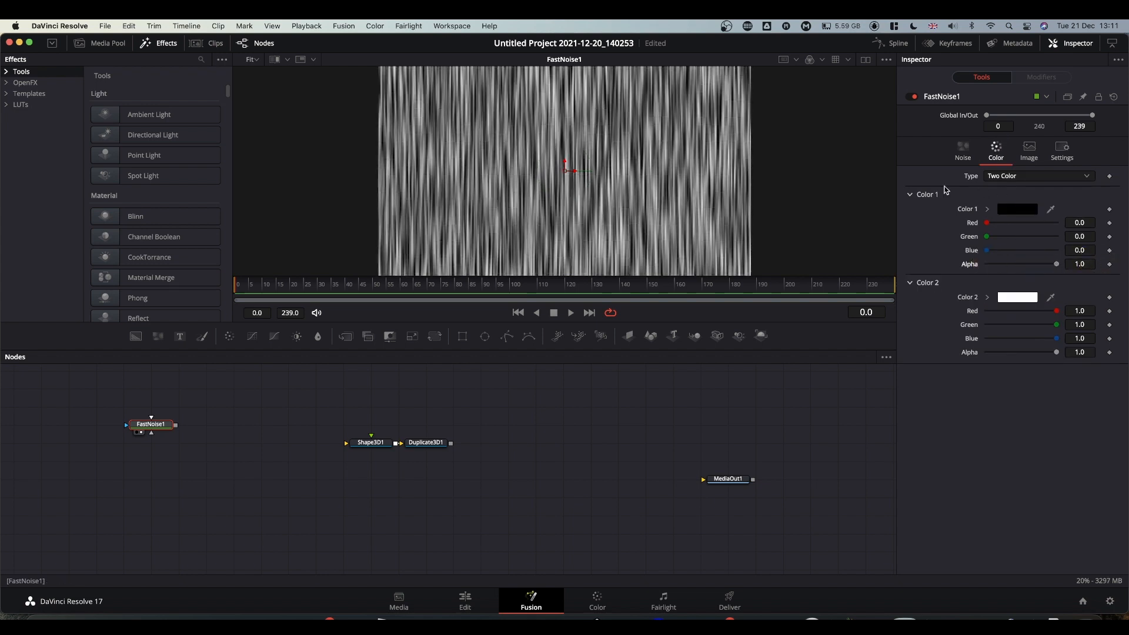
left_click(987, 209)
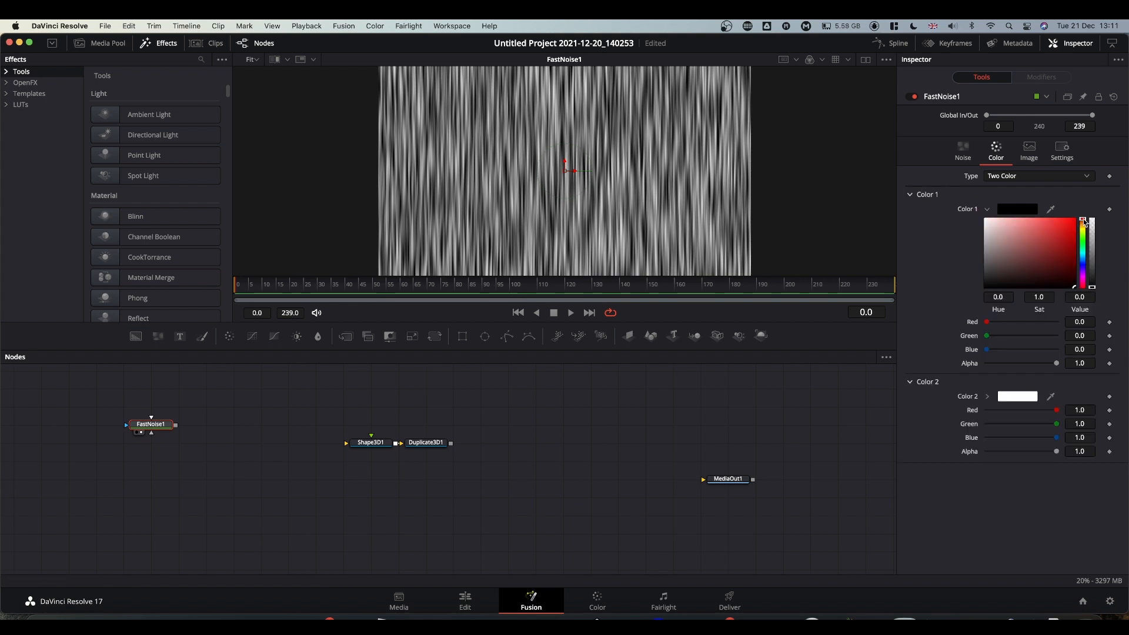
left_click_drag(1084, 220, 1066, 281)
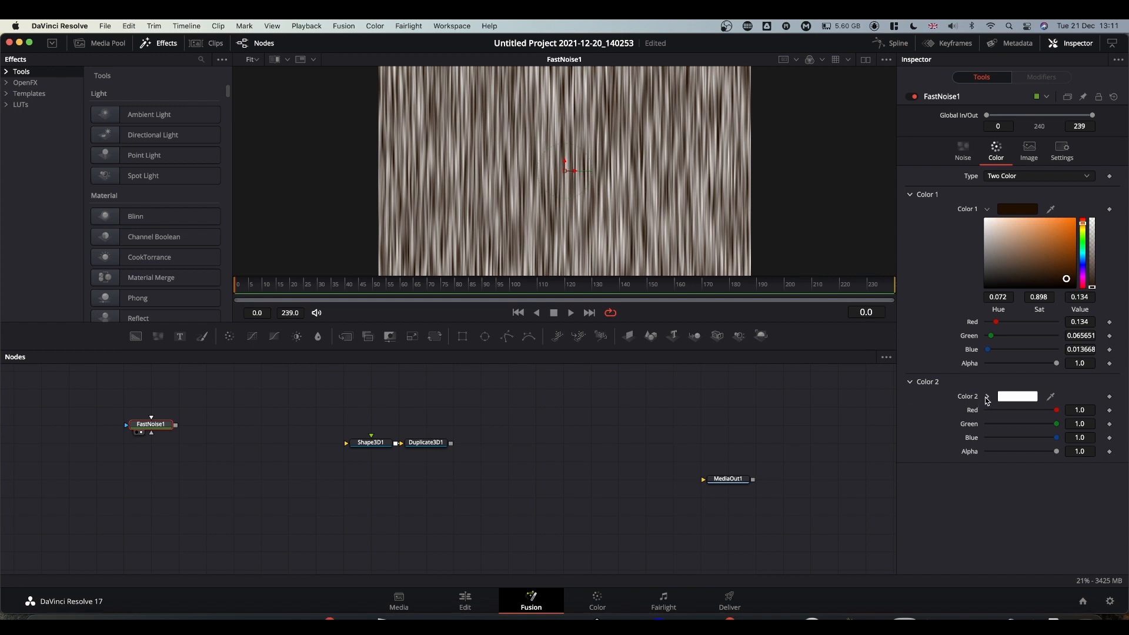
left_click(987, 398)
left_click(1083, 411)
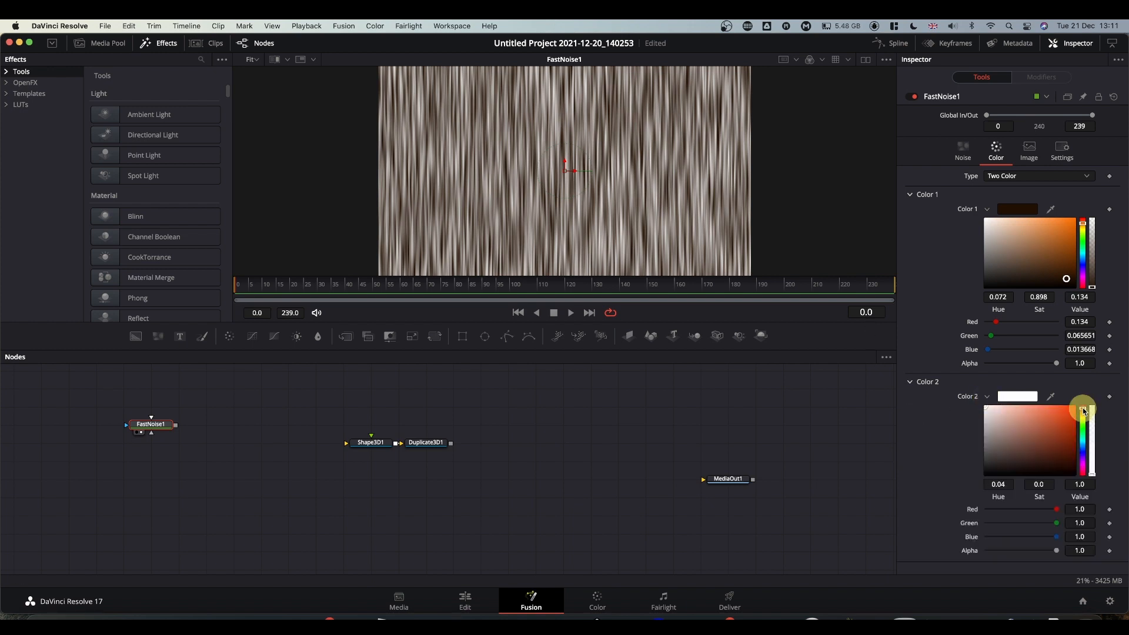
mouse_move(1085, 412)
left_mouse_down()
mouse_move(1085, 432)
mouse_move(1058, 442)
left_mouse_up()
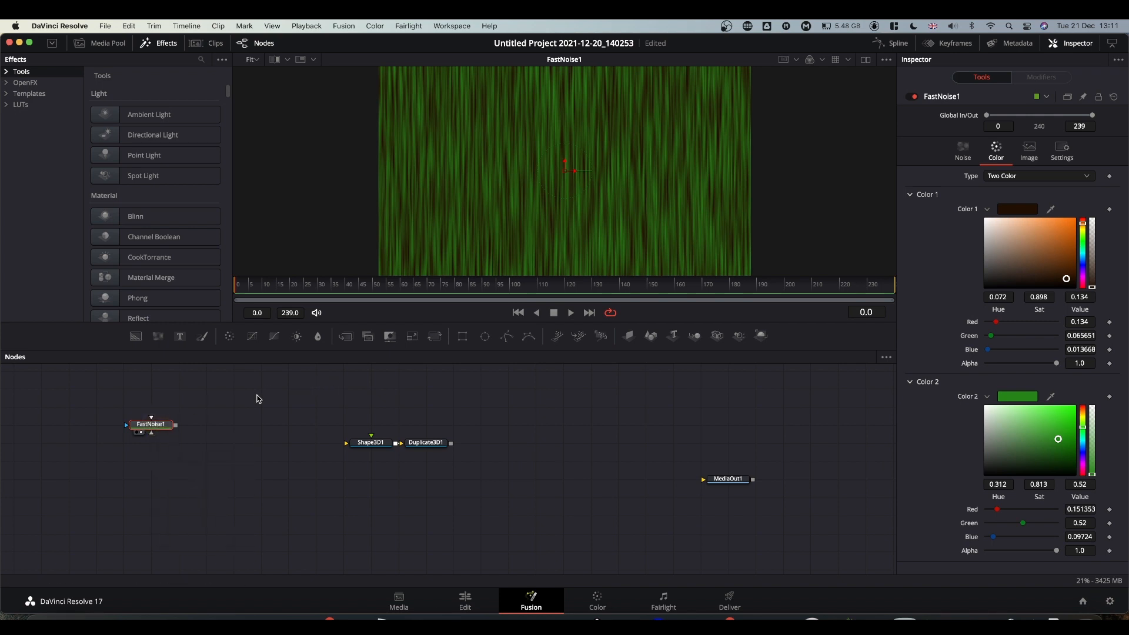
key("shift+space")
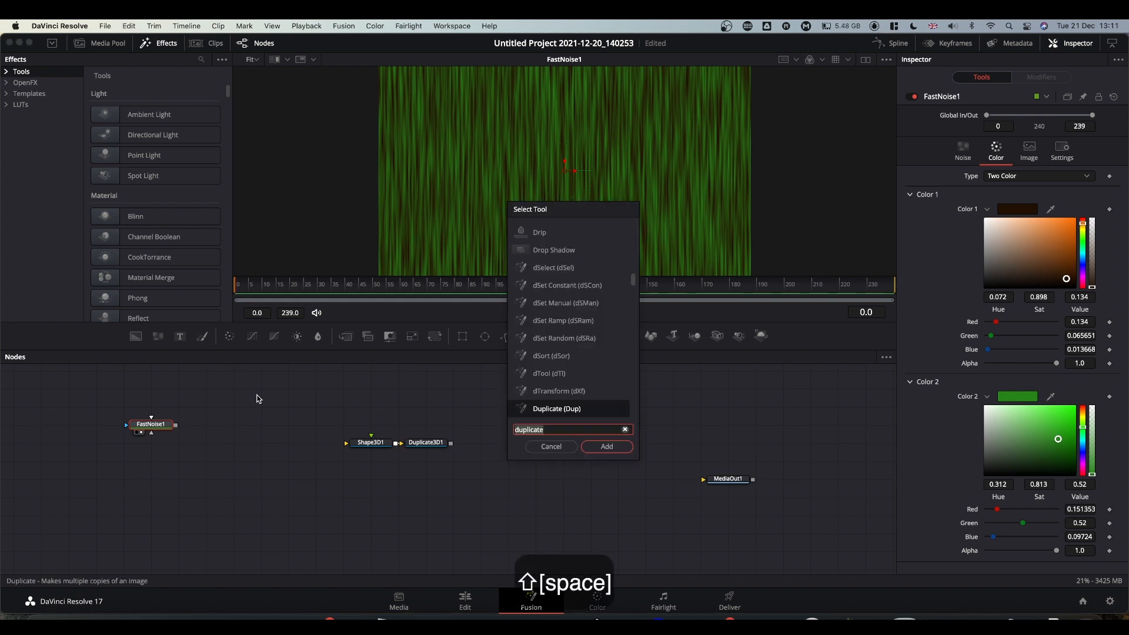
Add a CookTorrance material after FastNoise1 and space the two nodes apart.
type("cook")
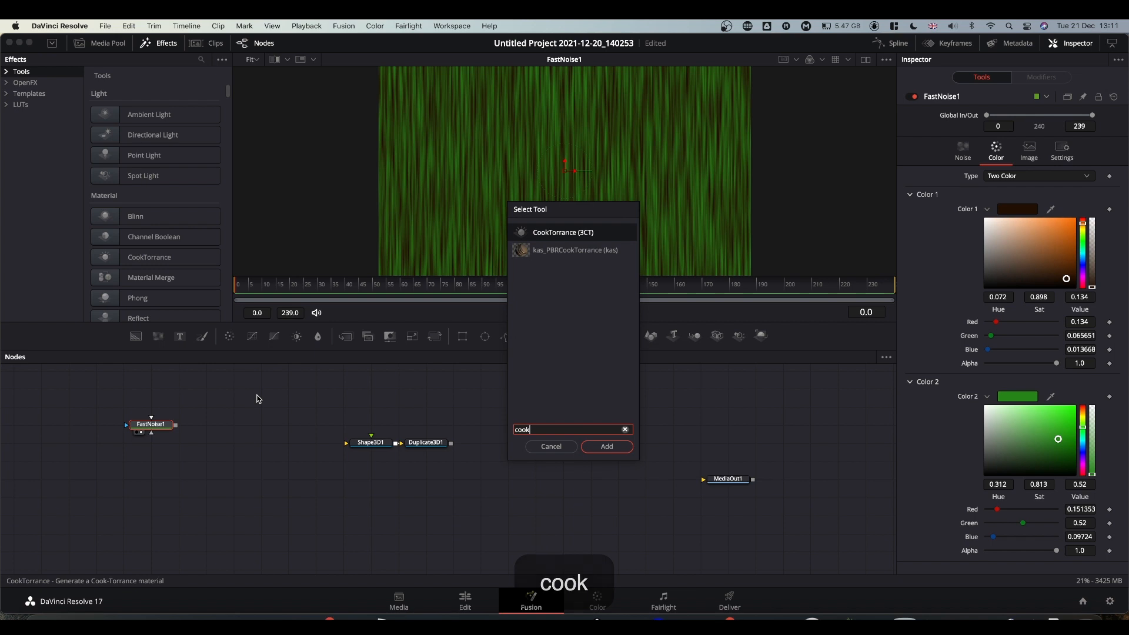
key("Return")
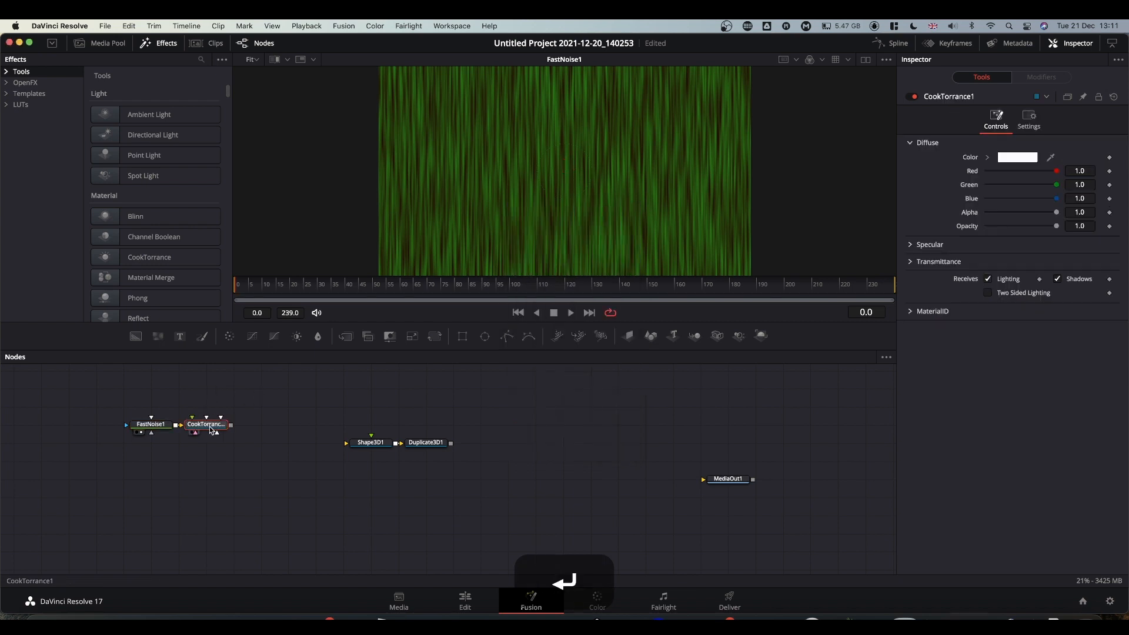
left_click_drag(207, 428, 498, 198)
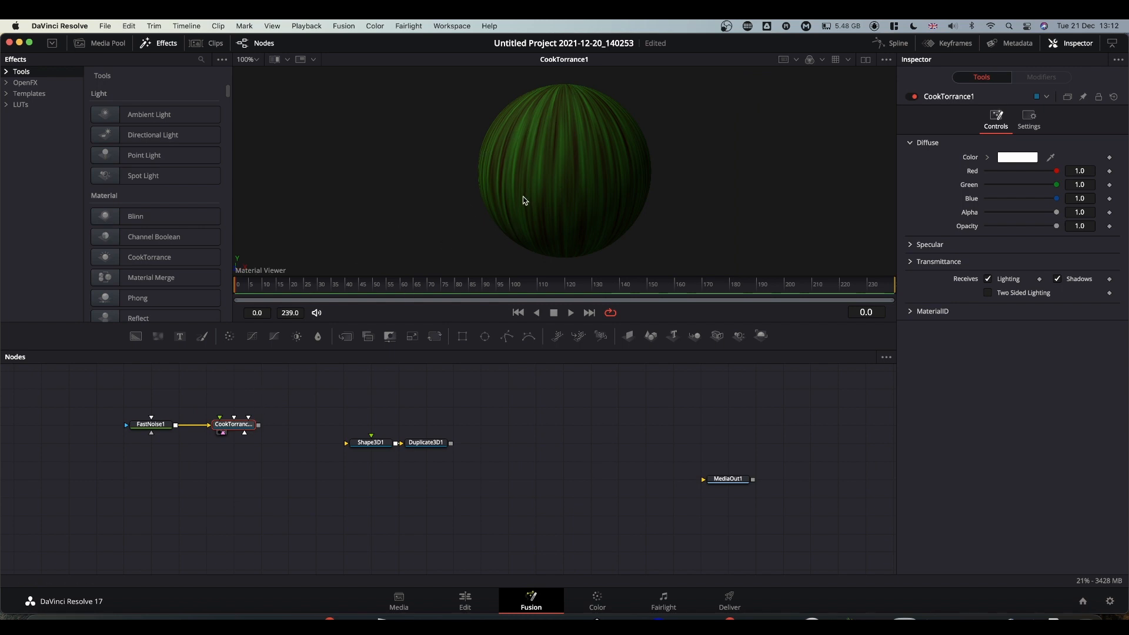
left_click_drag(161, 428, 135, 428)
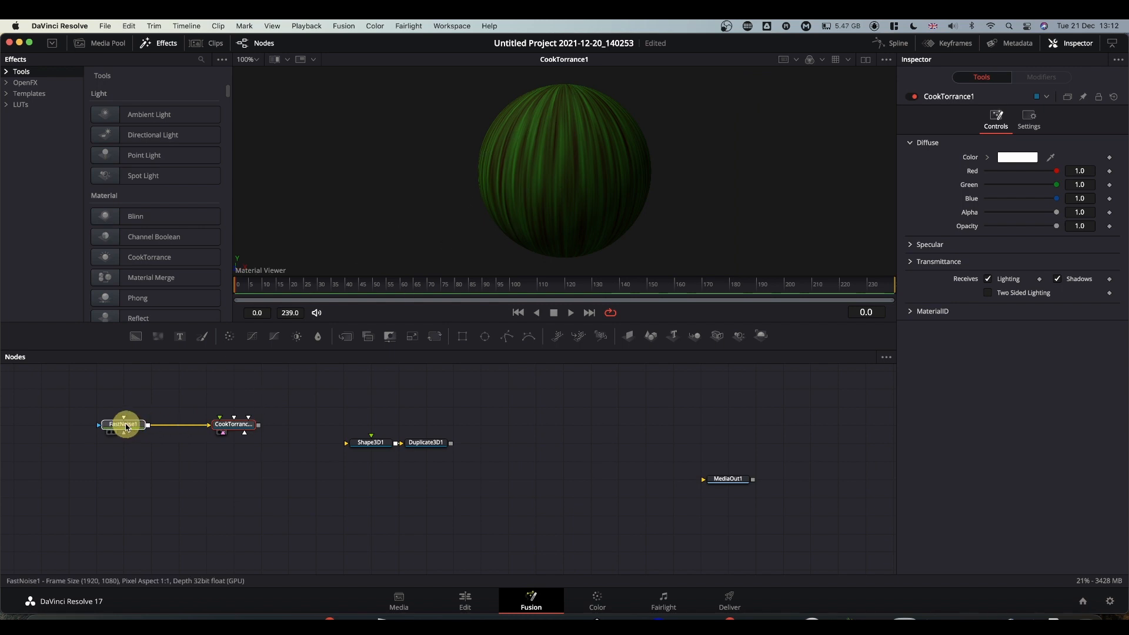
left_click(164, 468)
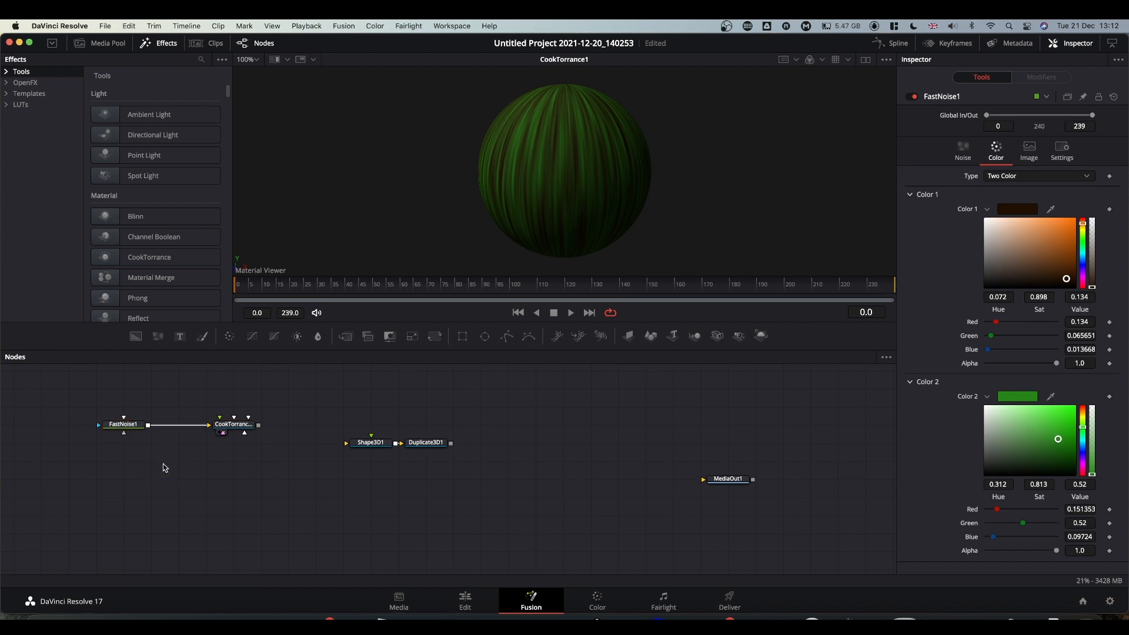
Add a Create Bump Map node followed by a BumpMap node.
key("shift+space")
type("cree")
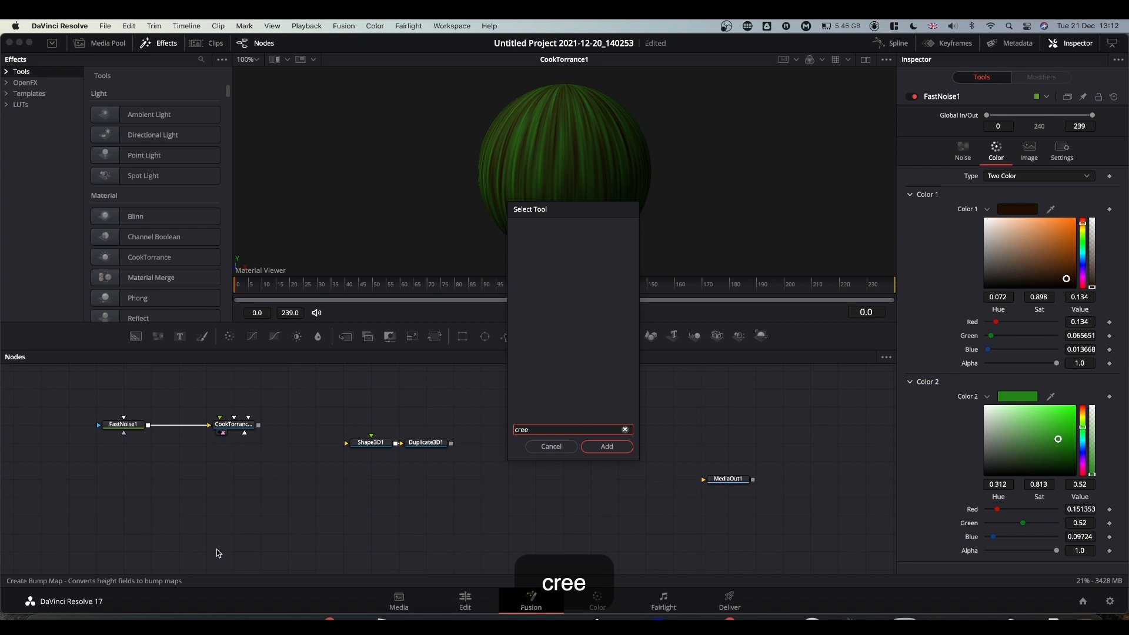
key("BackSpace")
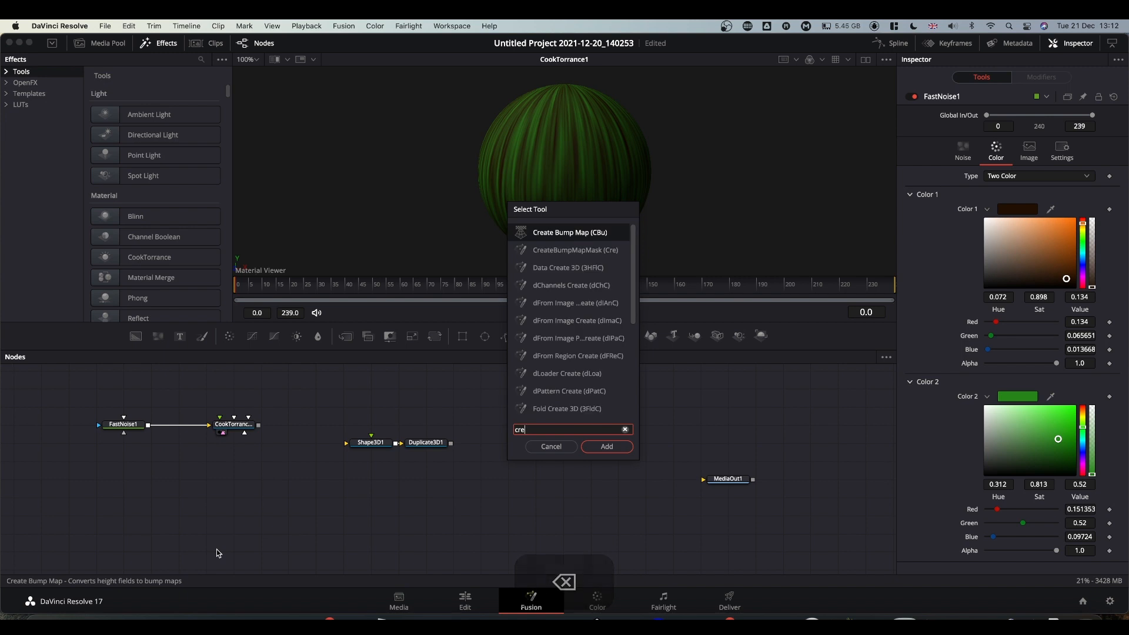
key("Return")
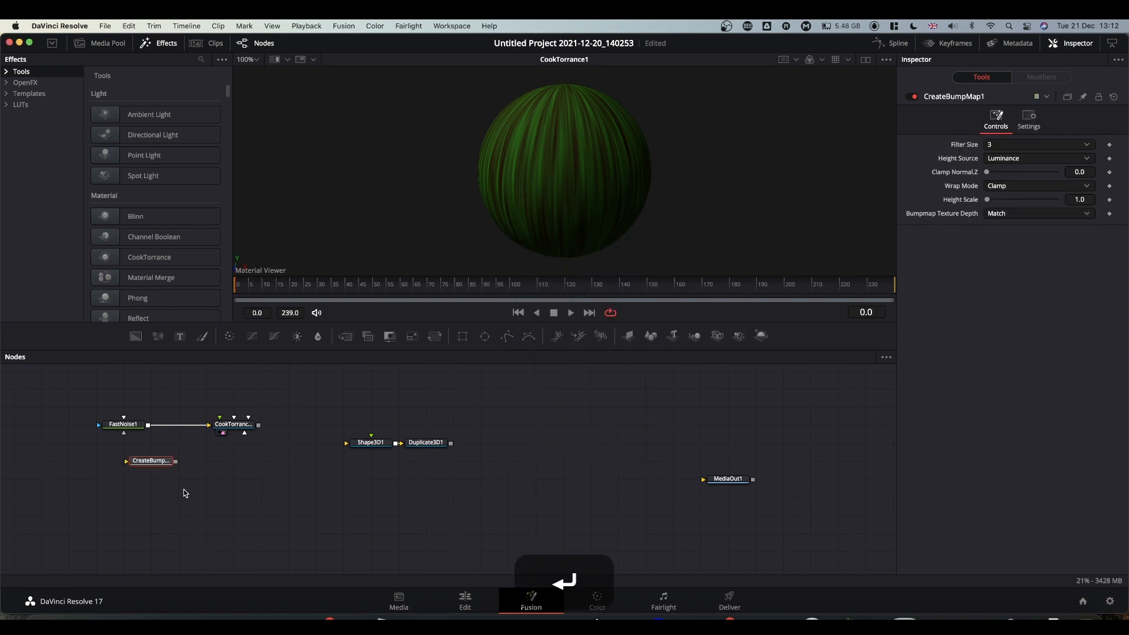
key("shift+space")
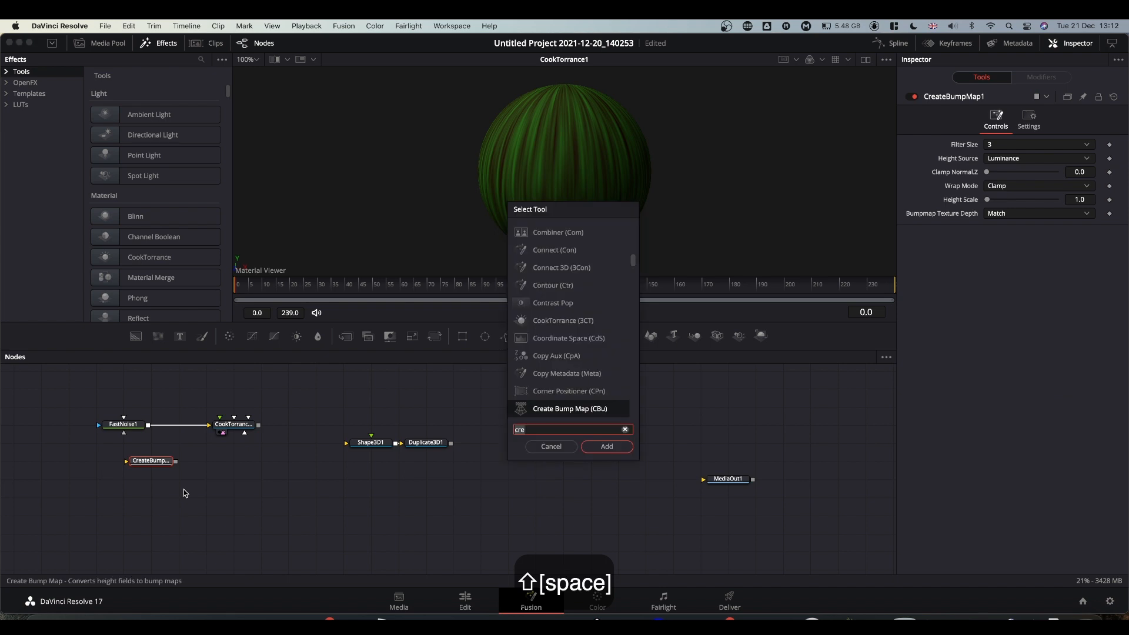
type("bump")
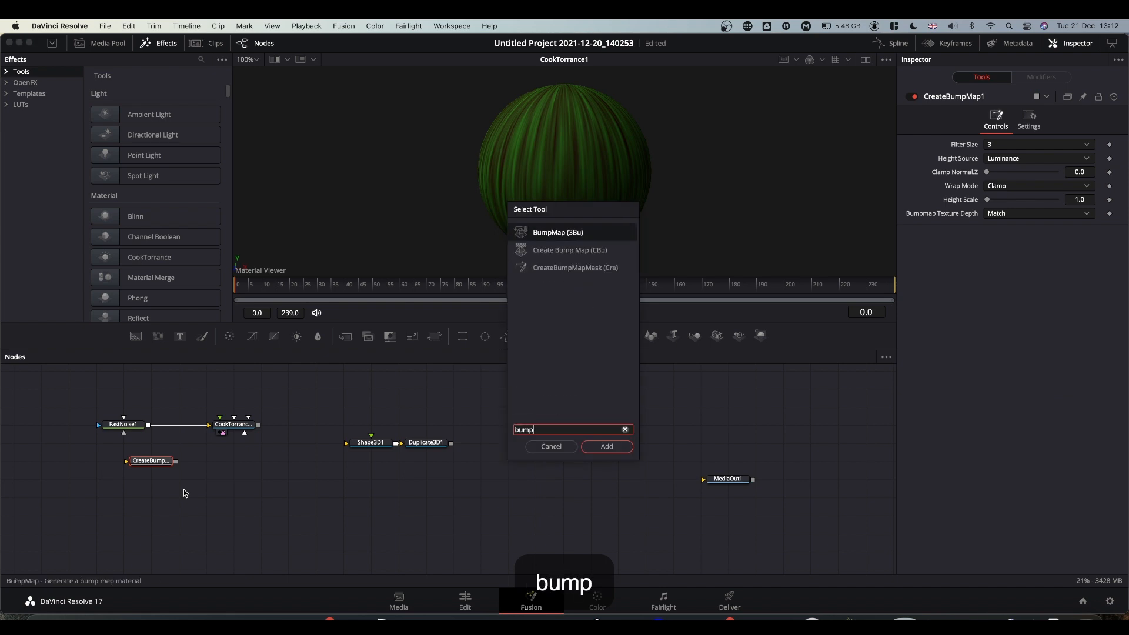
key("Return")
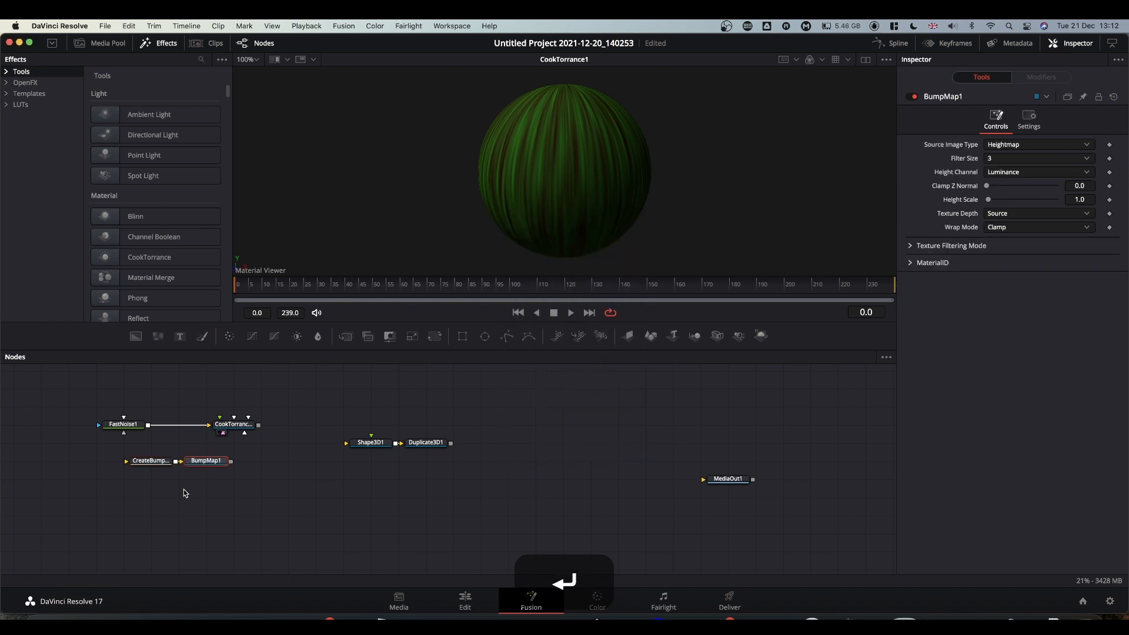
Shift both bump nodes right and wire FastNoise1 into CreateBumpMap1.
left_click(152, 452)
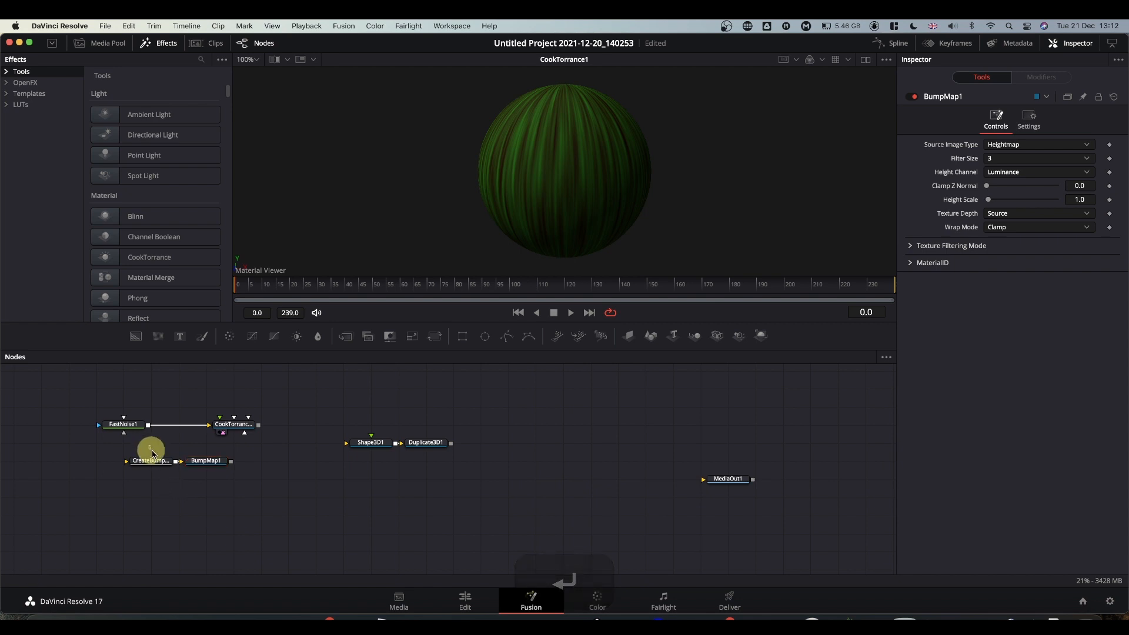
left_click_drag(151, 453, 219, 463)
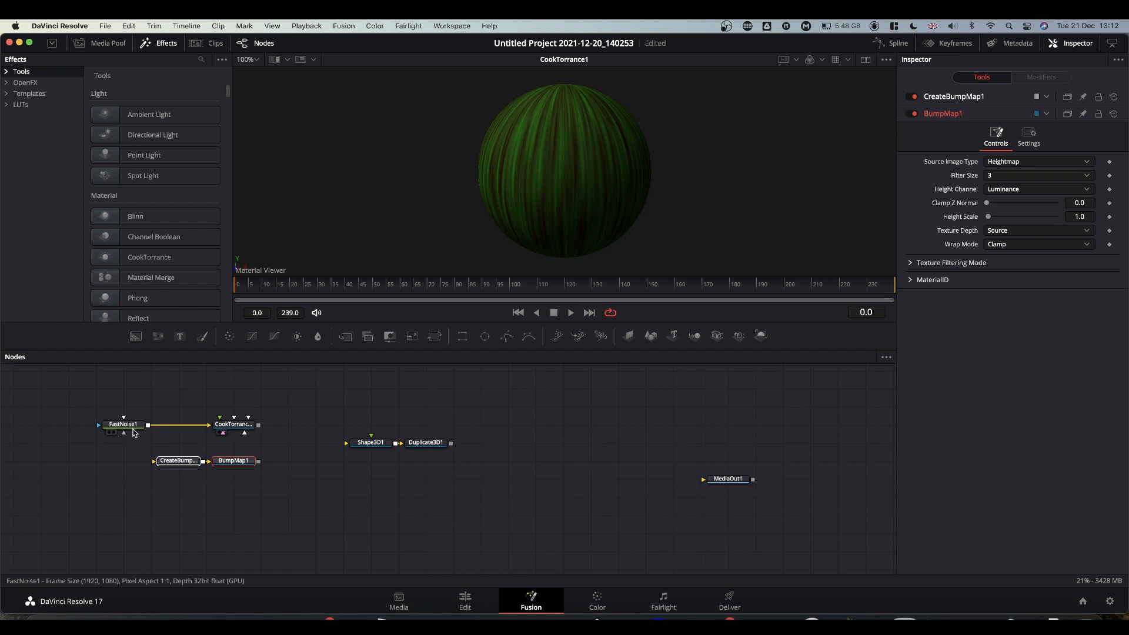
left_click_drag(149, 424, 168, 465)
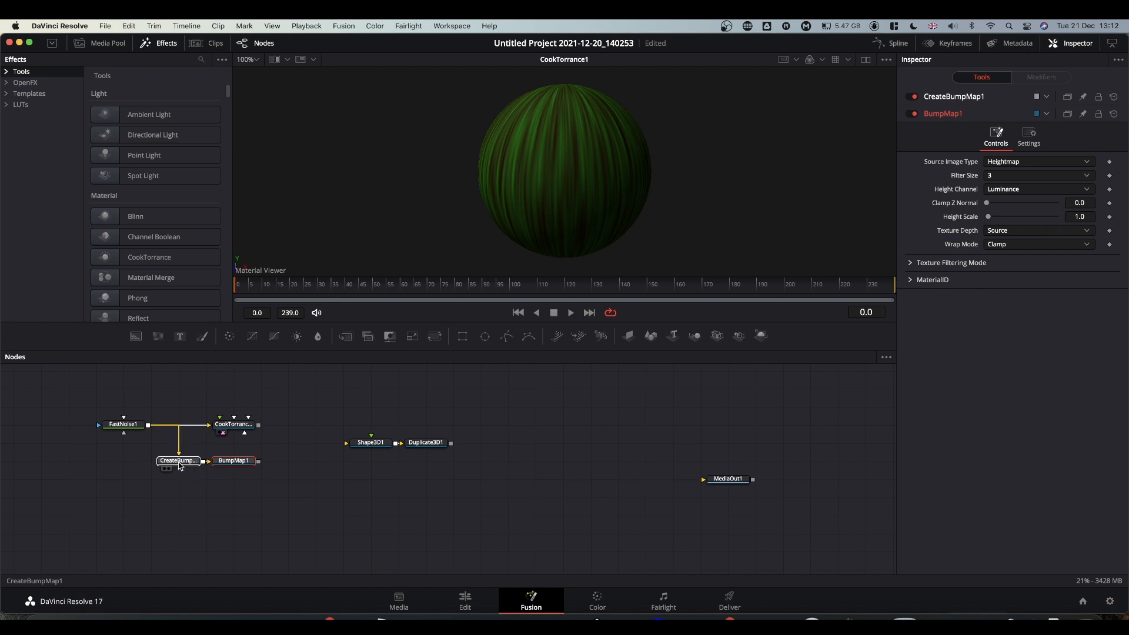
Preview CreateBumpMap1 and raise its Height Scale to about 41.
left_click(178, 462)
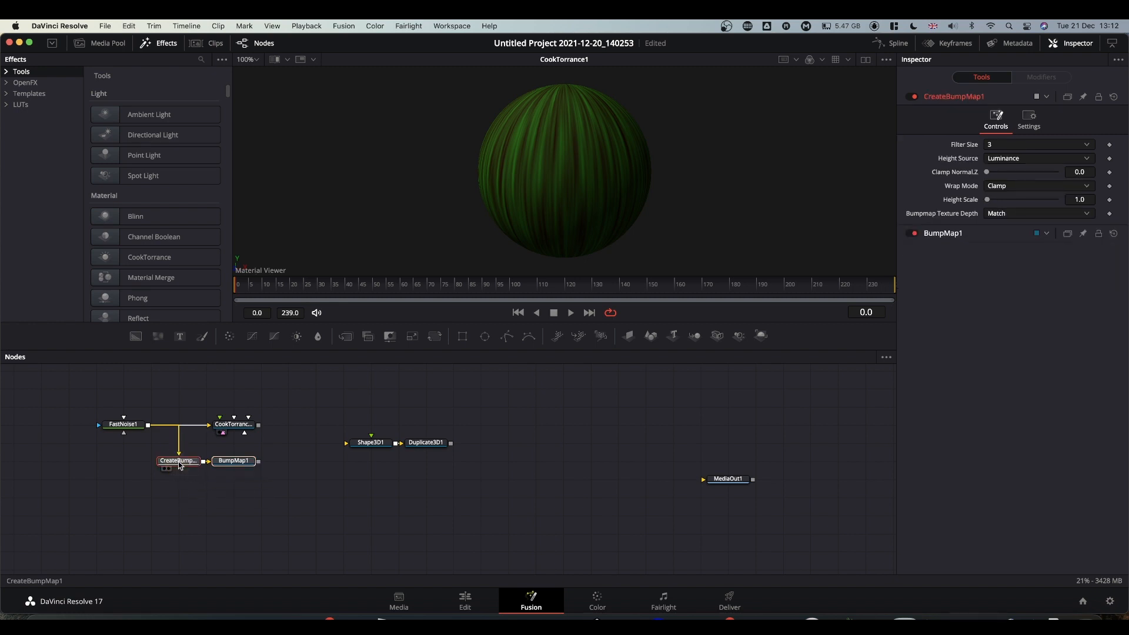
left_click_drag(179, 464, 520, 158)
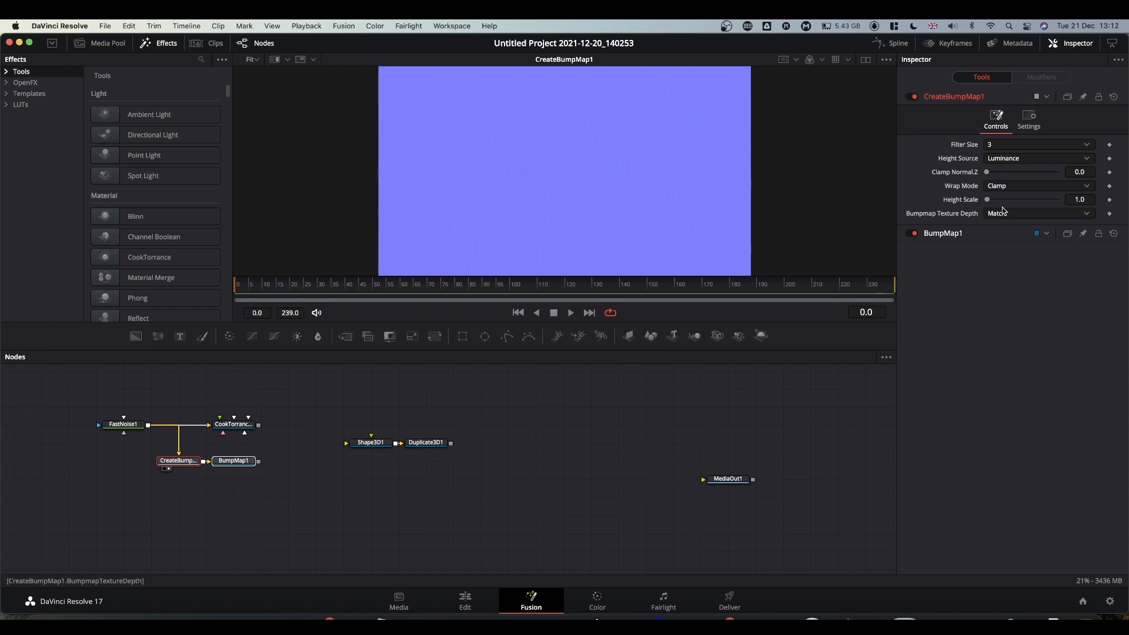
left_click_drag(988, 201, 1019, 200)
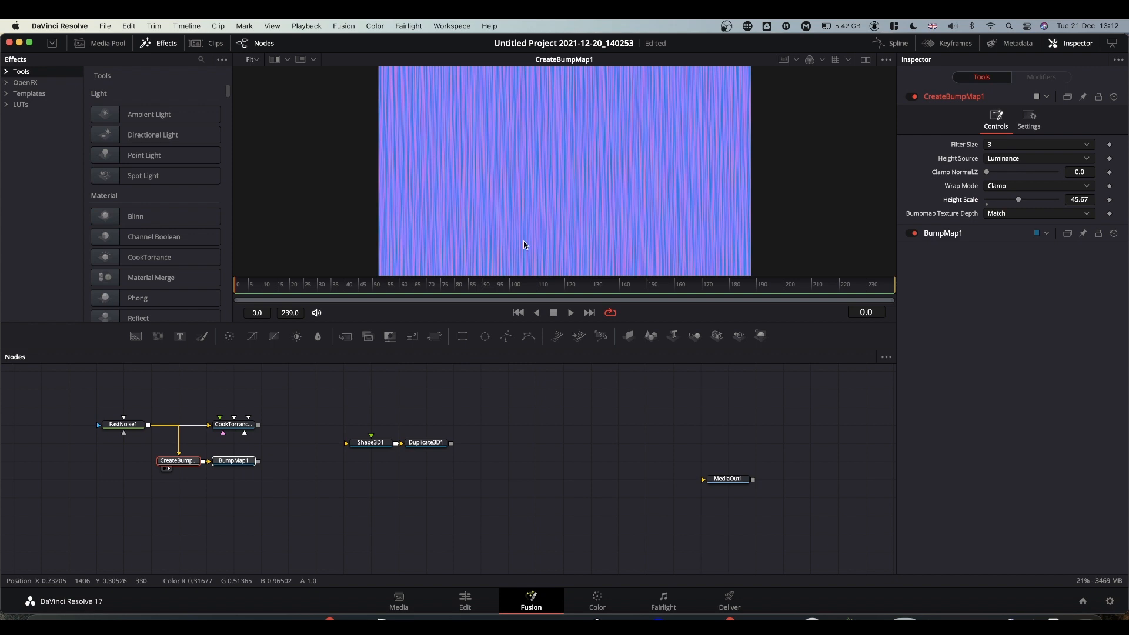
View BumpMap1 and set its Source Image Type to Bumpmap.
left_click(238, 463)
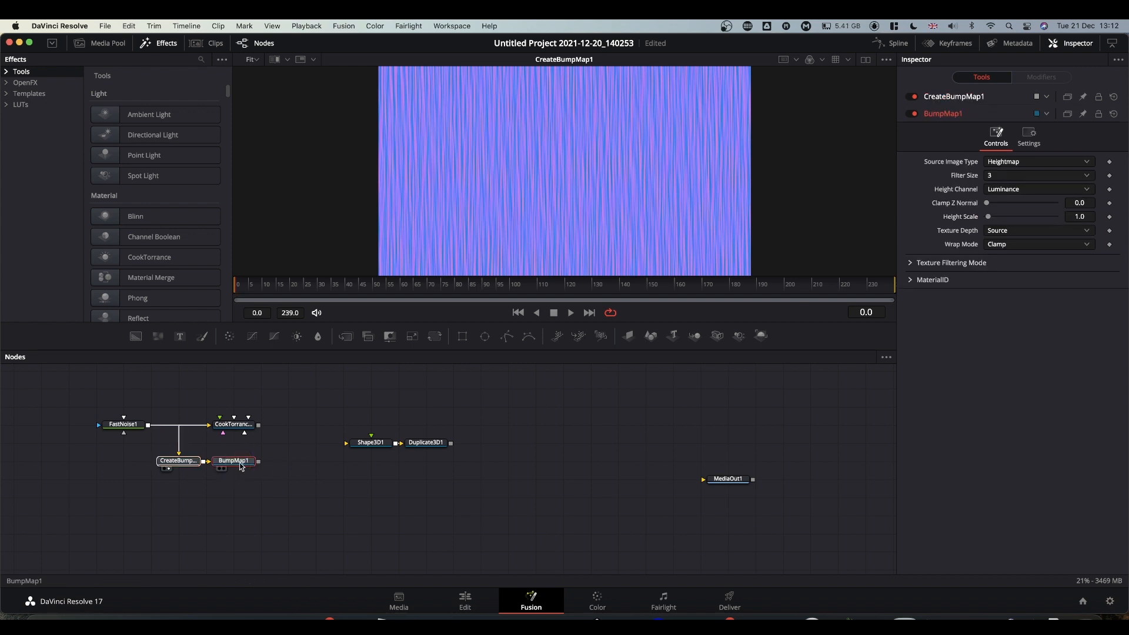
left_click_drag(237, 463, 291, 407)
left_click_drag(328, 361, 535, 179)
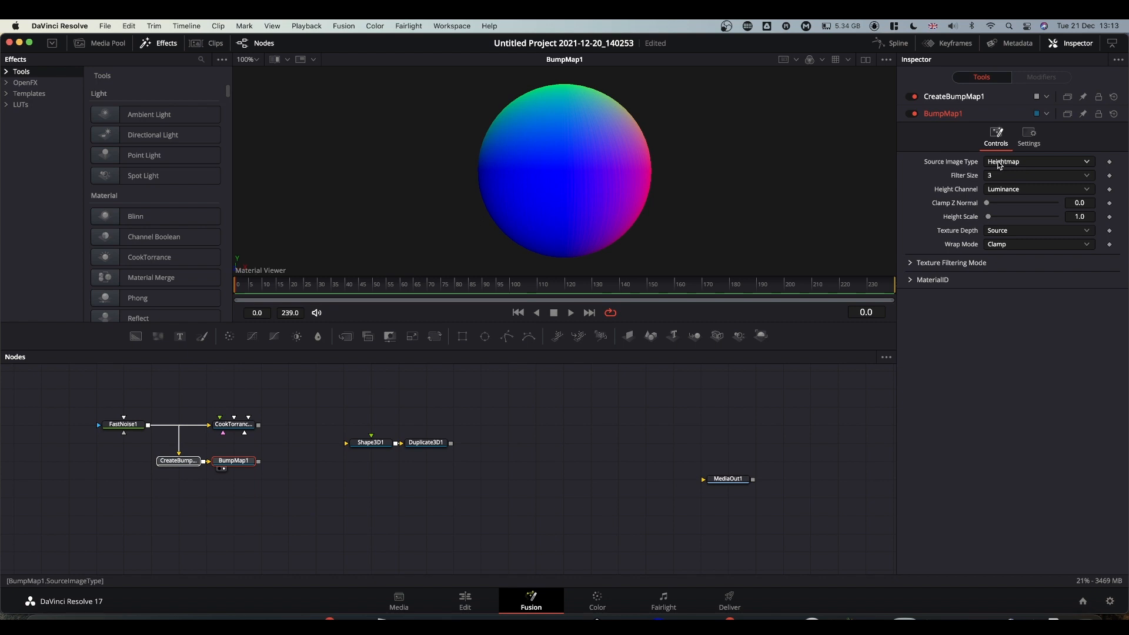
left_click(1000, 164)
left_click(1001, 189)
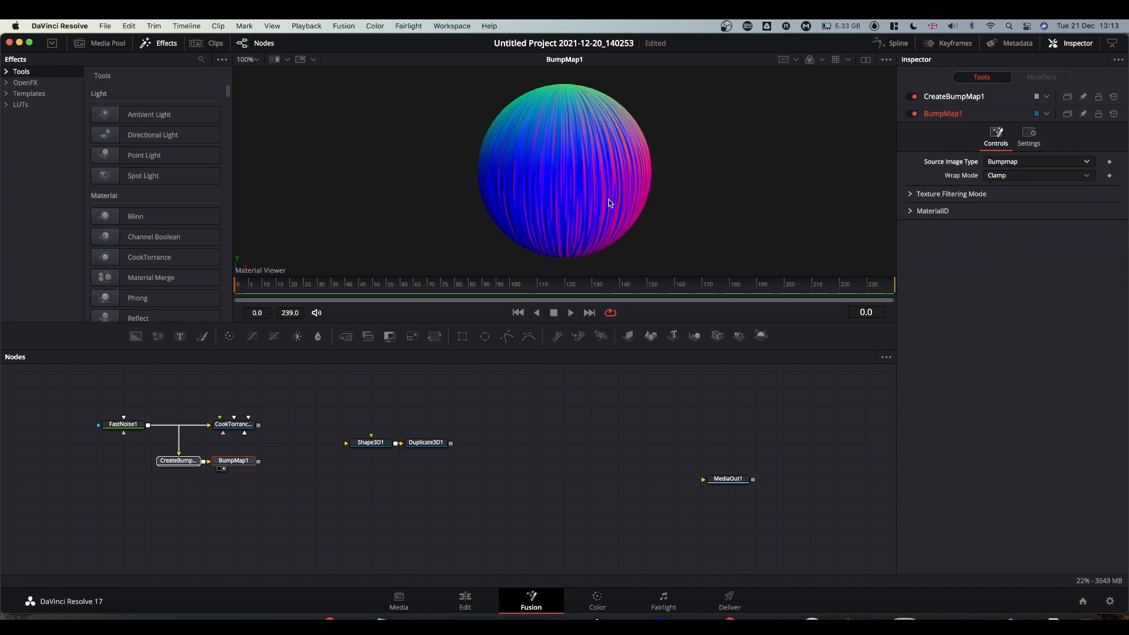
Lower CreateBumpMap1's Height Scale to 37.01 and drag BumpMap1's output toward the material.
left_click(177, 461)
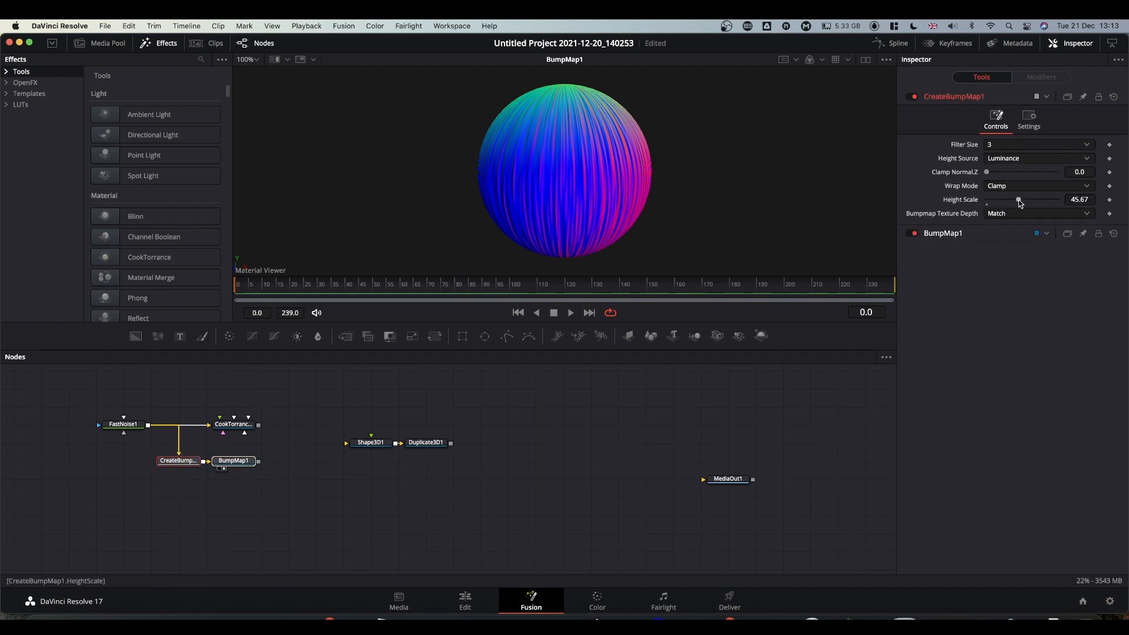
left_click_drag(1020, 202, 1014, 202)
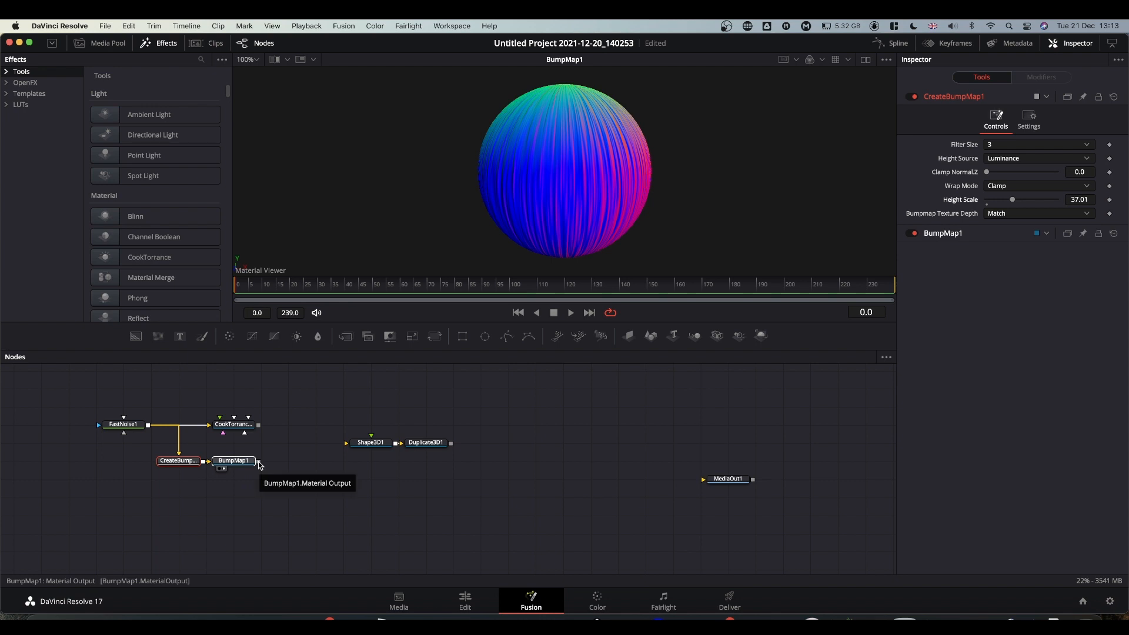
left_click_drag(259, 465, 236, 427)
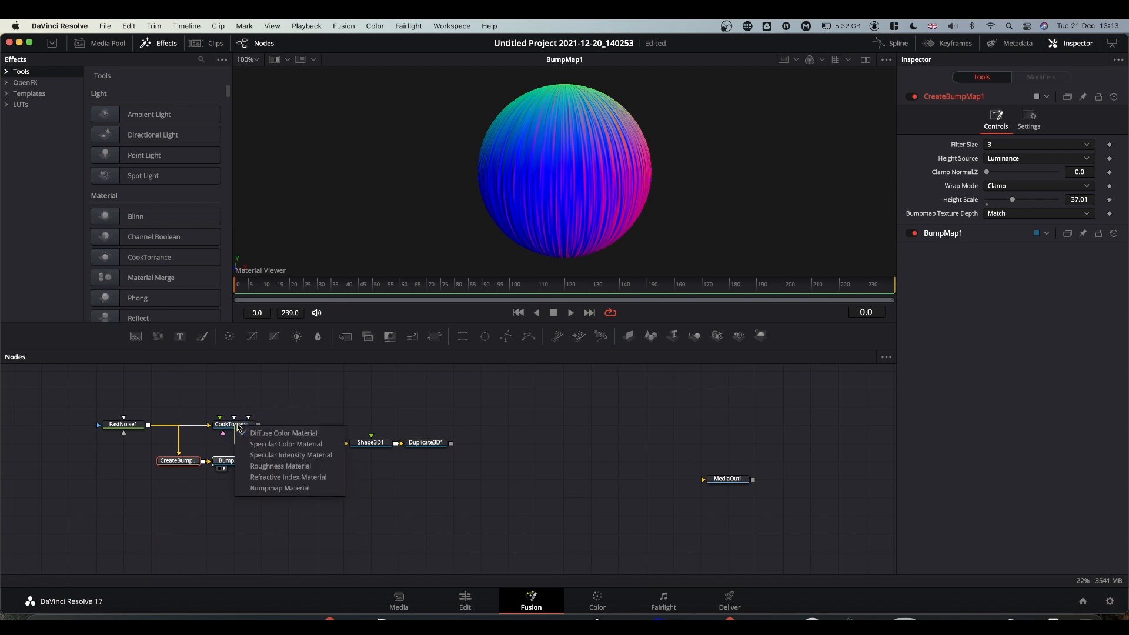
Plug BumpMap1 into CookTorrance1's Bumpmap Material input, preview it, and regroup the four material nodes.
left_click(281, 489)
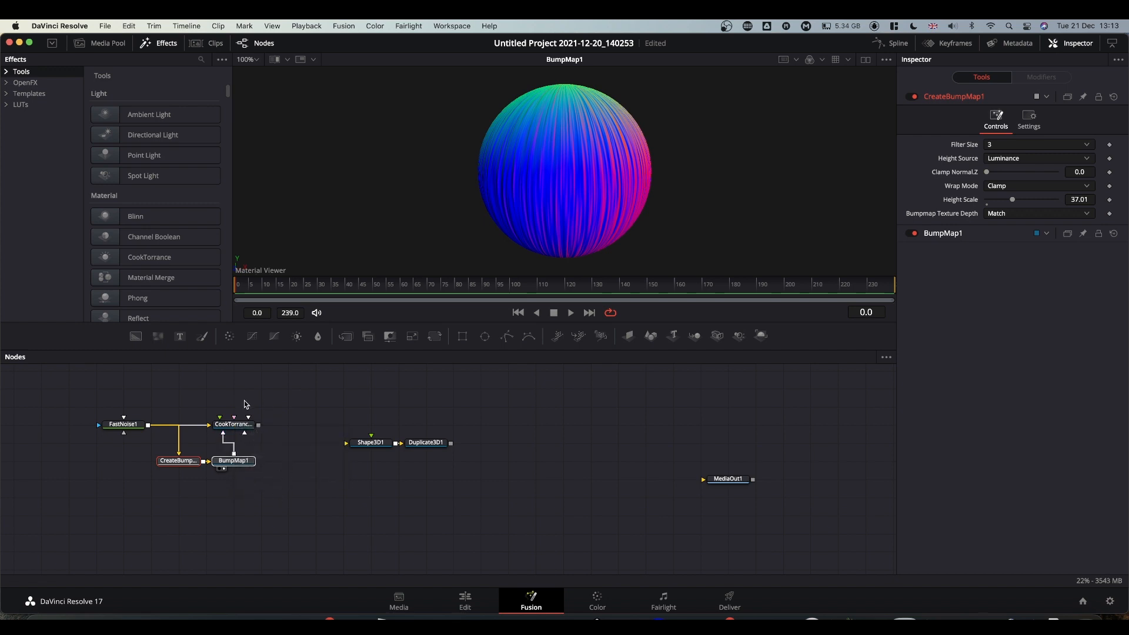
left_click_drag(238, 428, 530, 176)
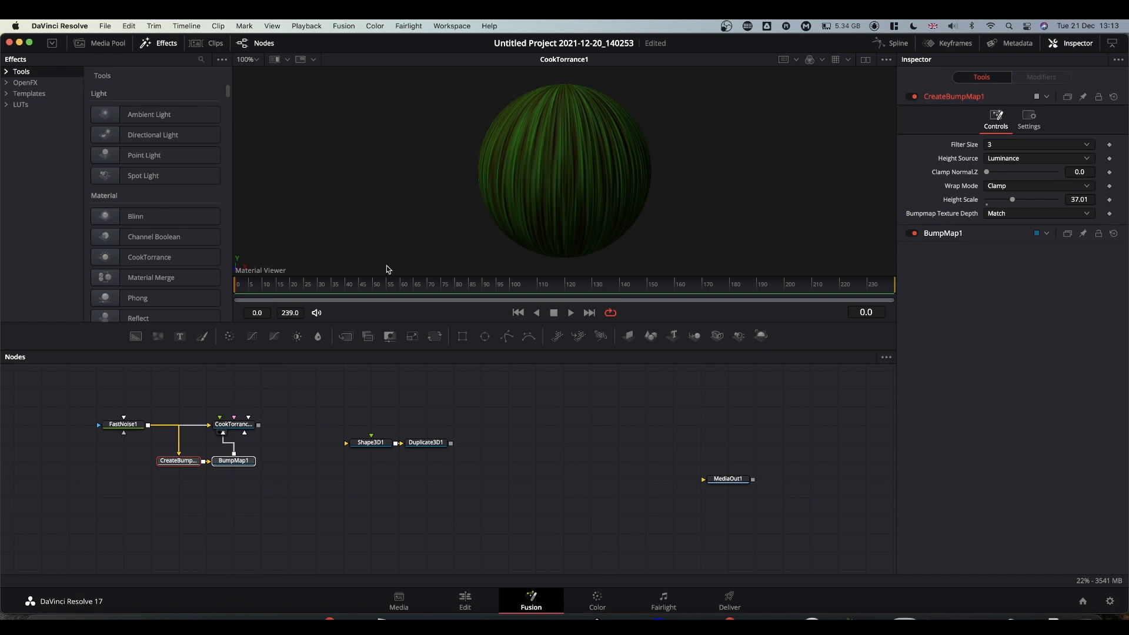
left_click_drag(116, 428, 236, 439)
left_click_drag(147, 420, 373, 446)
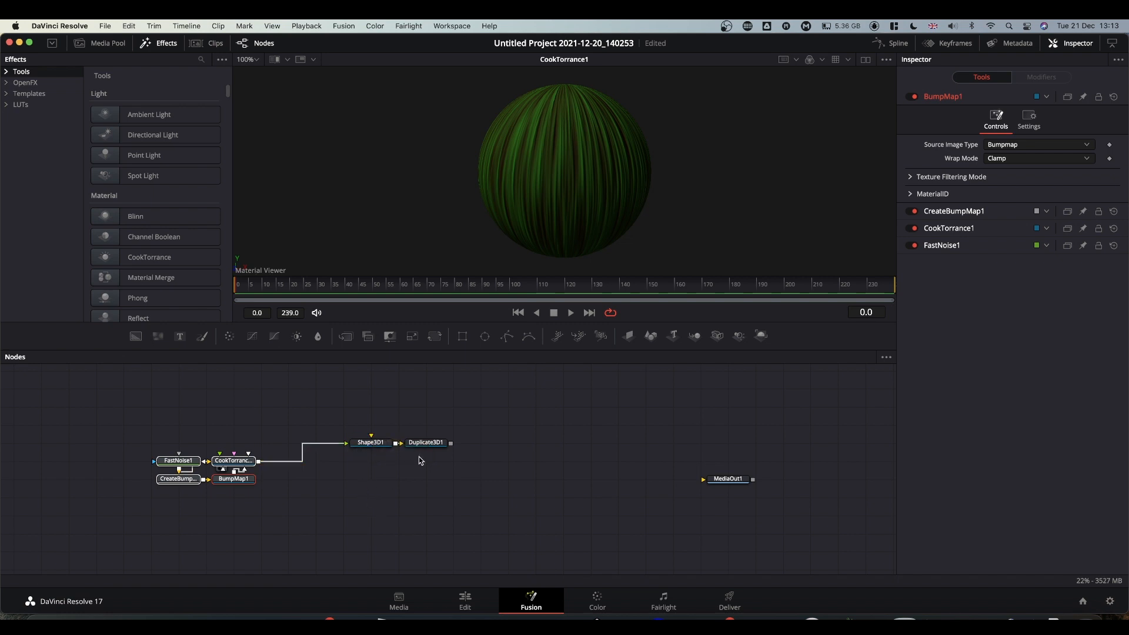
Preview Duplicate3D1 in the viewer and line the material nodes up beside Shape3D1.
left_click_drag(427, 445, 566, 153)
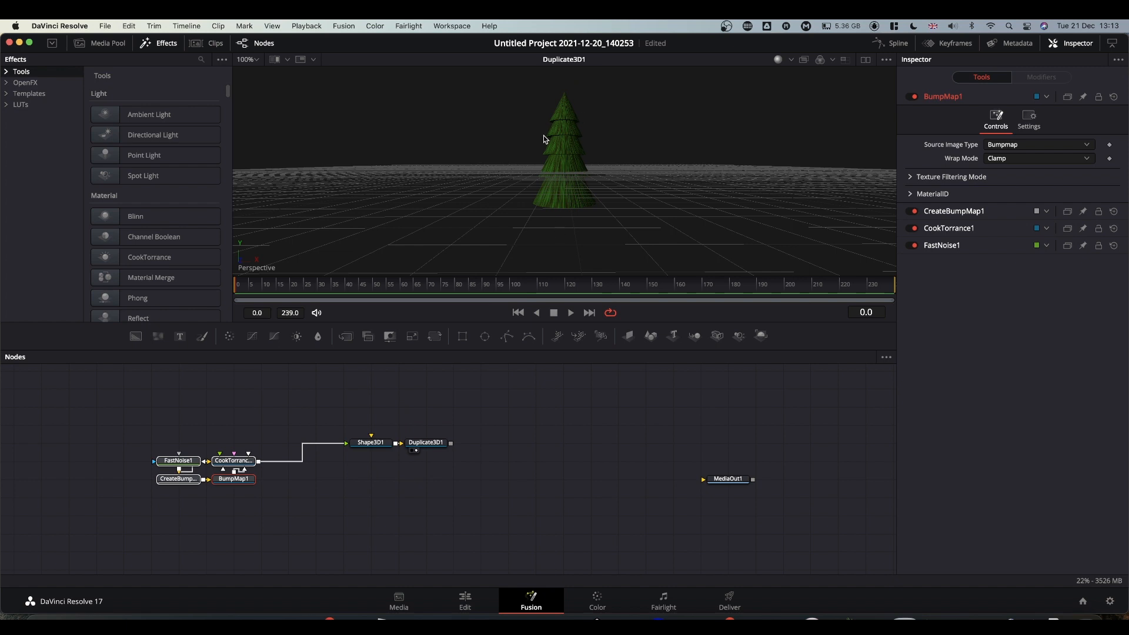
left_click_drag(167, 435, 264, 473)
left_click_drag(340, 389, 398, 446)
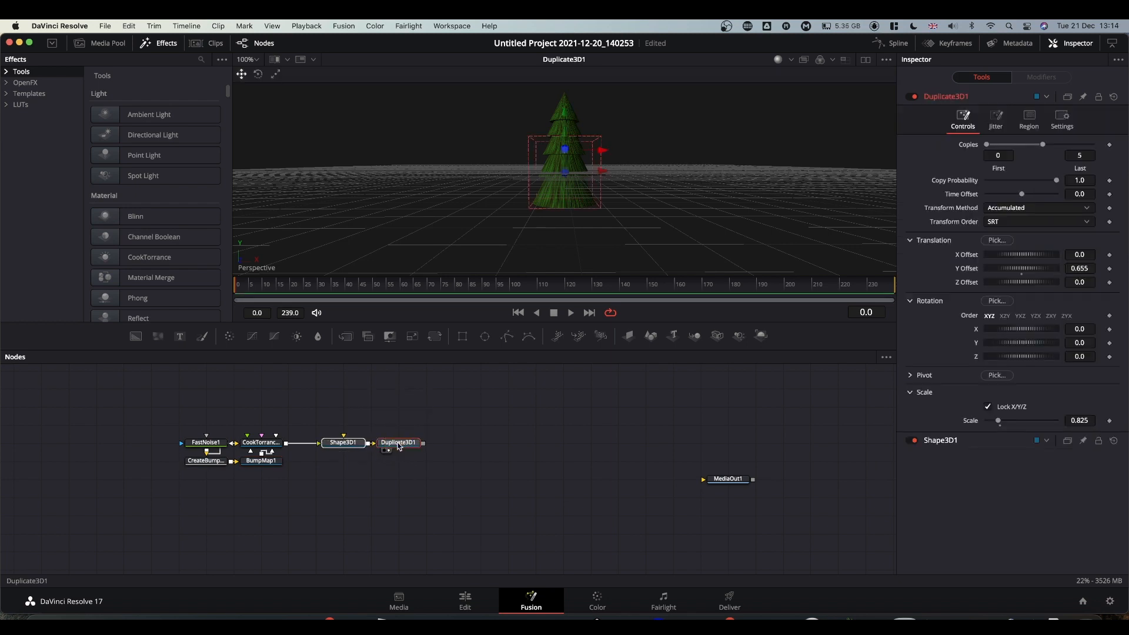
left_click(501, 541)
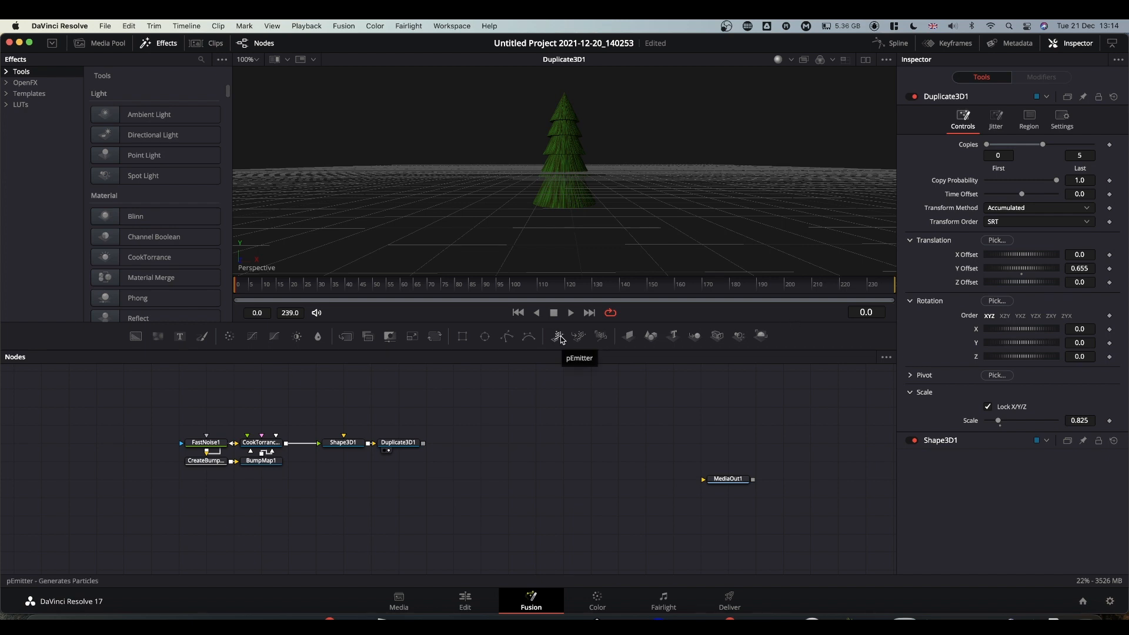
Add pEmitter and pRender nodes and set the emitter's Region to Mesh.
left_click_drag(561, 340, 339, 512)
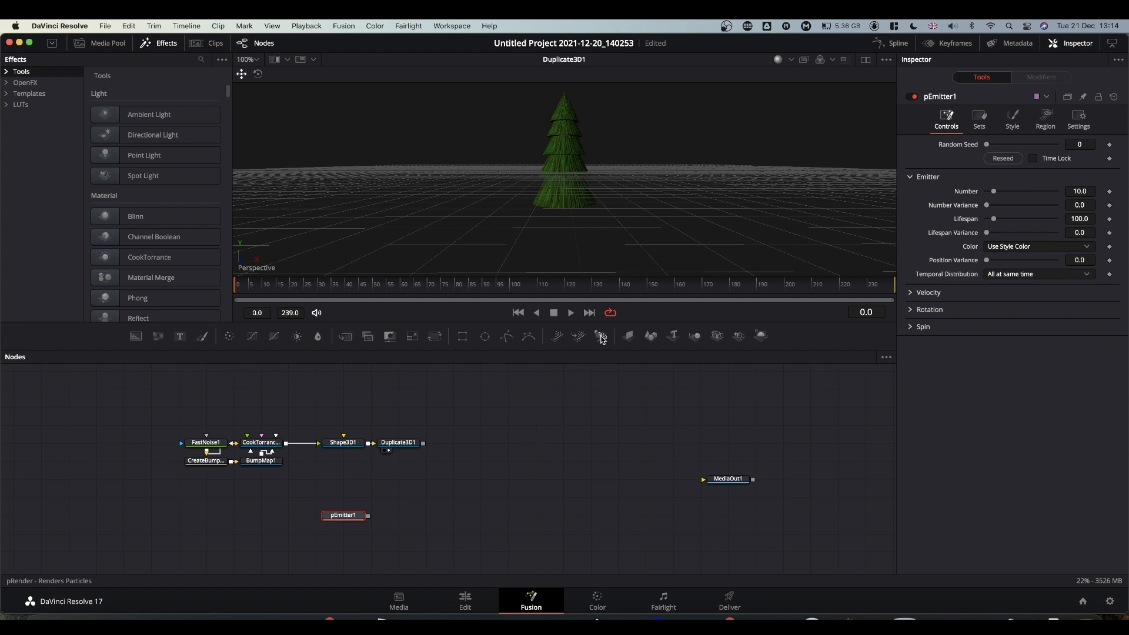
left_click_drag(602, 339, 434, 520)
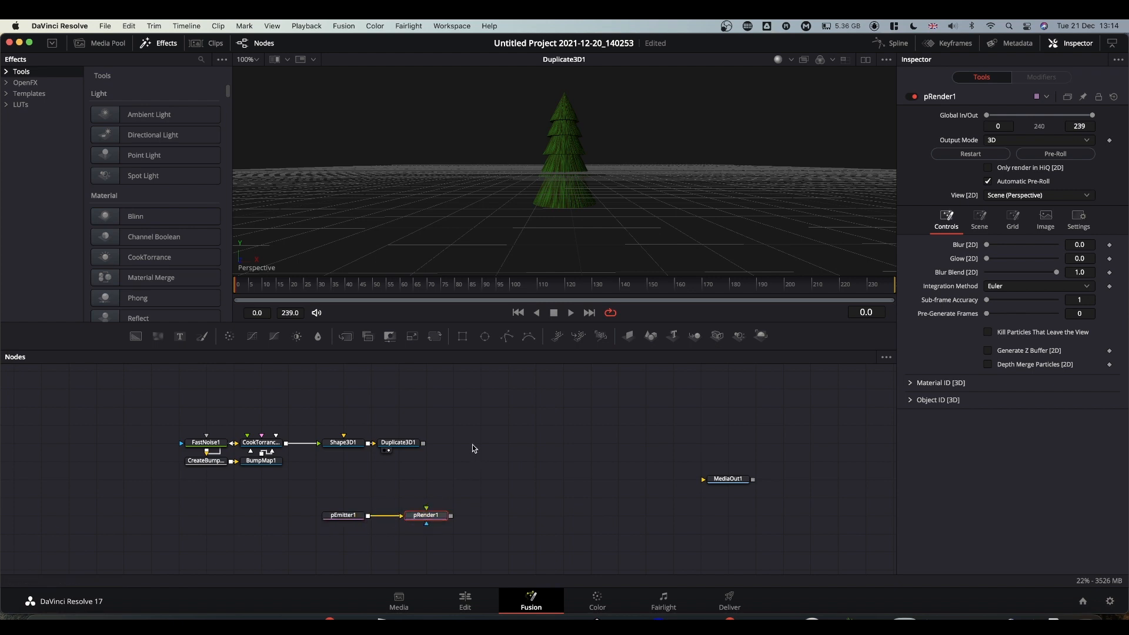
left_click(338, 517)
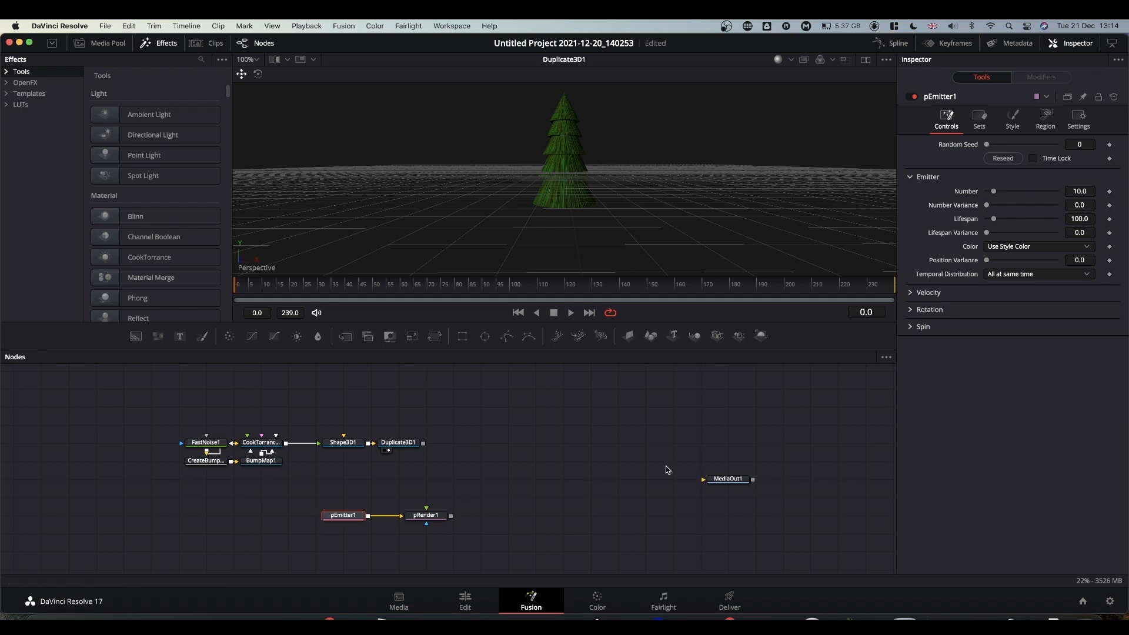
left_click(1051, 124)
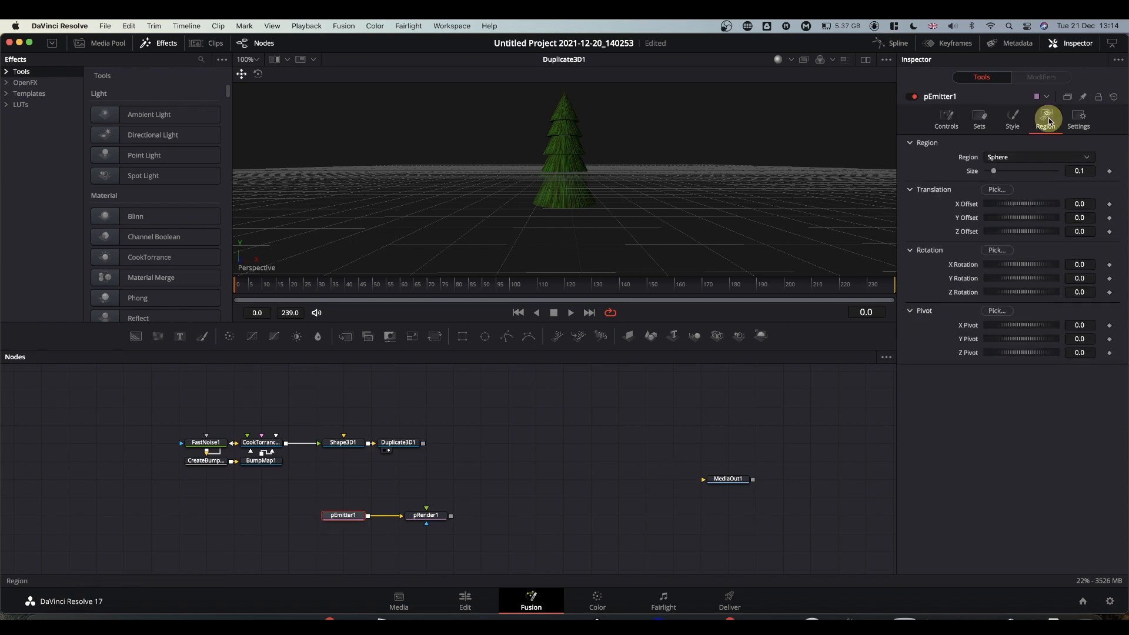
left_click(1015, 159)
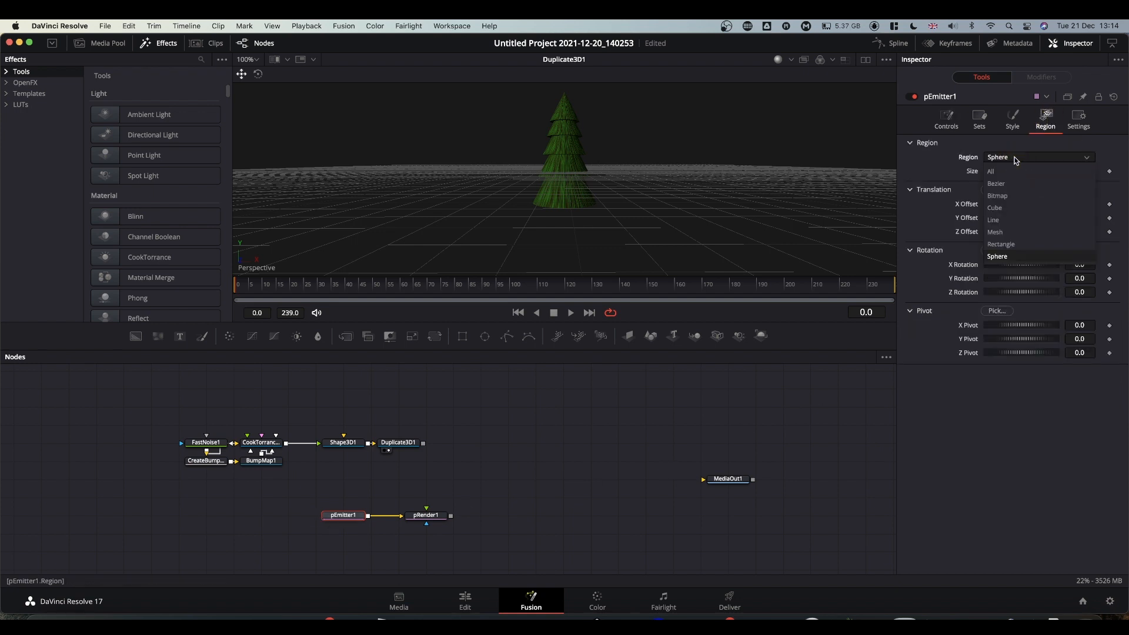
left_click(1003, 233)
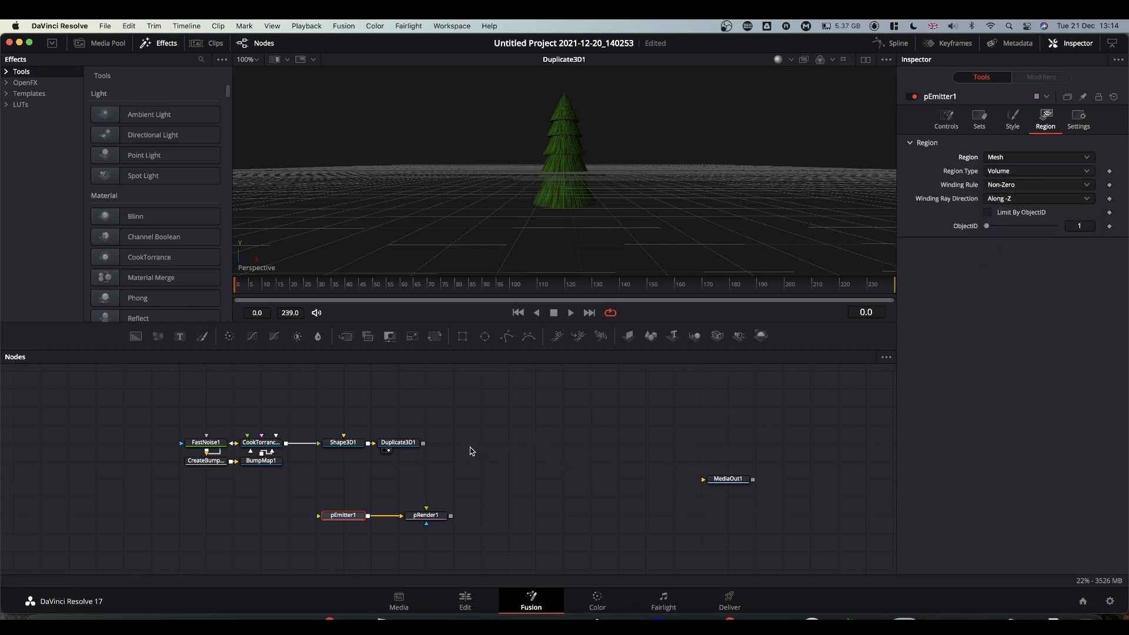
Connect Duplicate3D1 as the emitter's mesh and preview pRender1 at frame 76.
left_click_drag(336, 428, 349, 528)
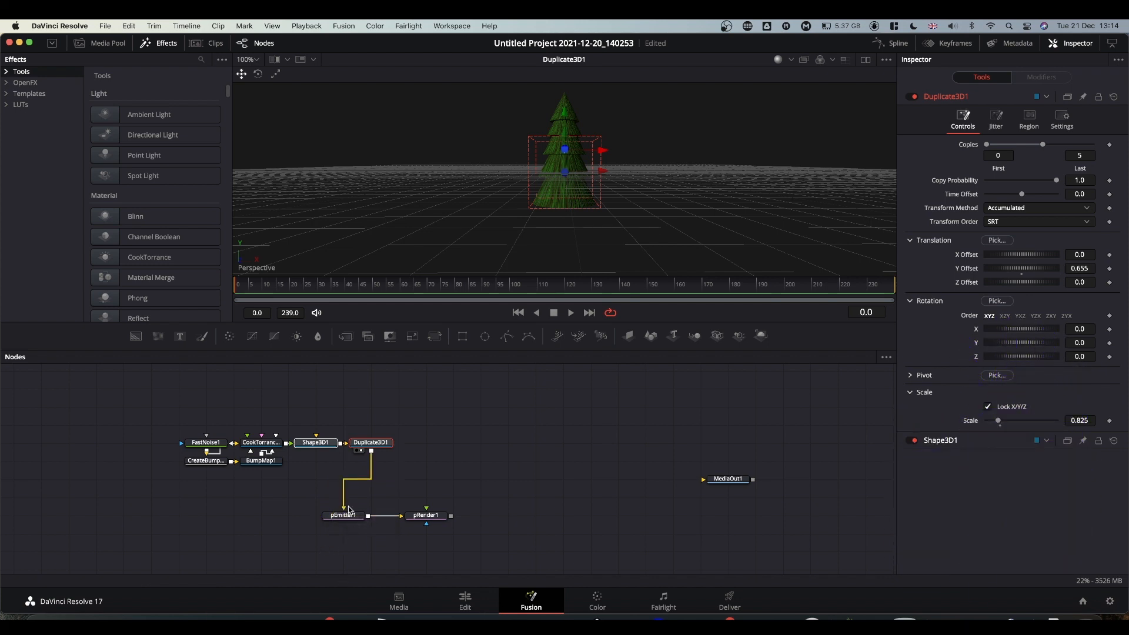
left_click_drag(438, 518, 576, 204)
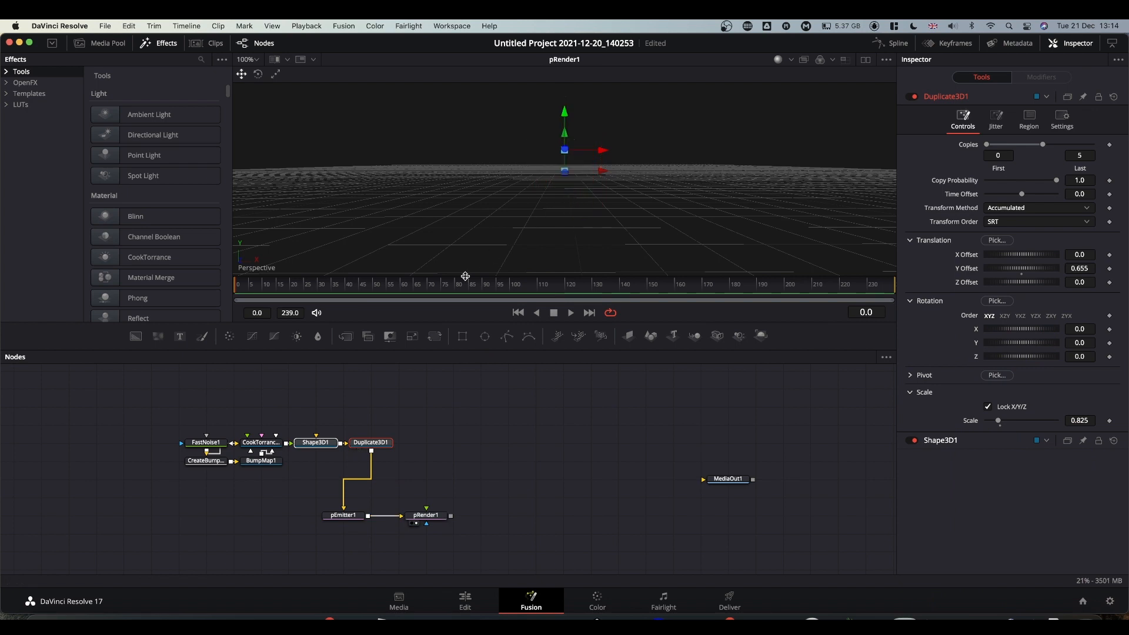
left_click(445, 287)
left_click(342, 515)
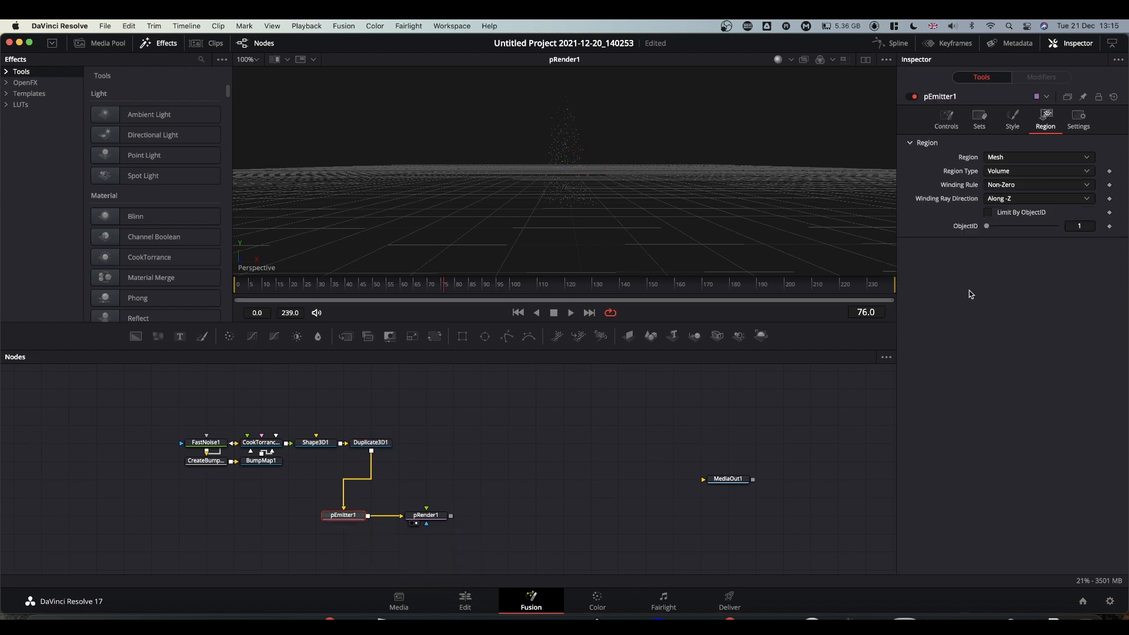
left_click(1013, 120)
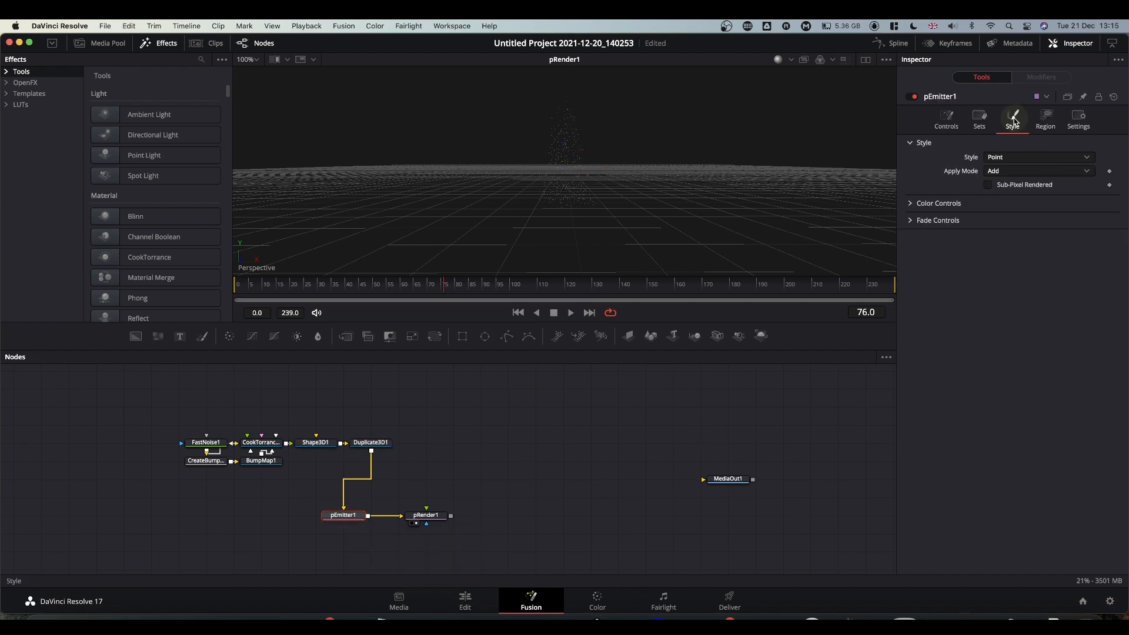
Render particles as Blobs and set Red, Green and Blue Variance Low to -0.5.
left_click(998, 158)
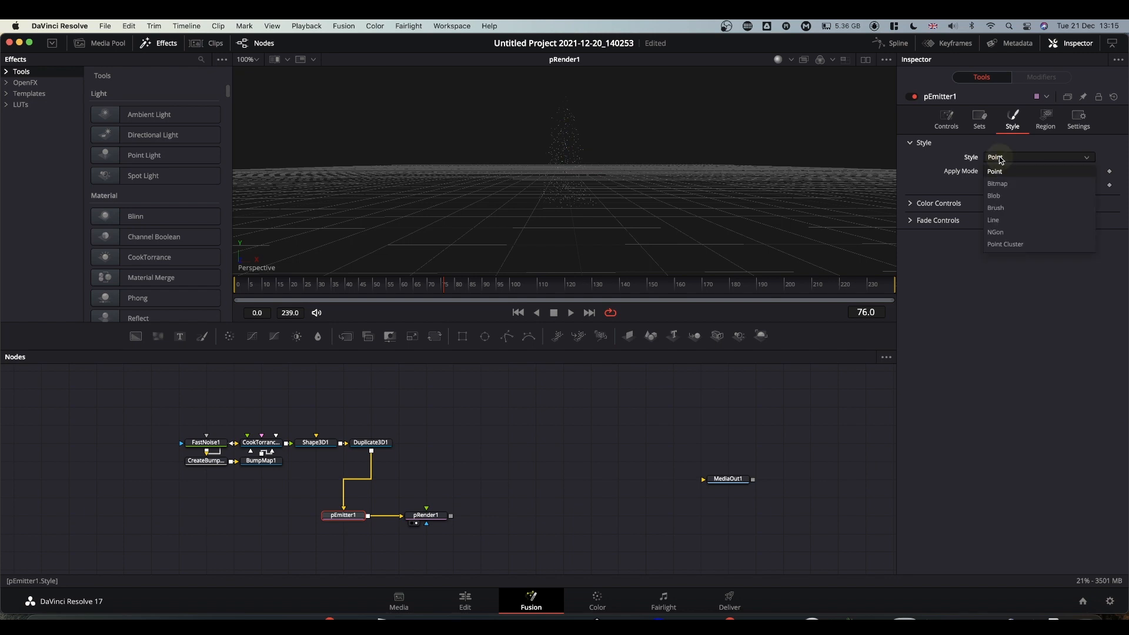
left_click(995, 195)
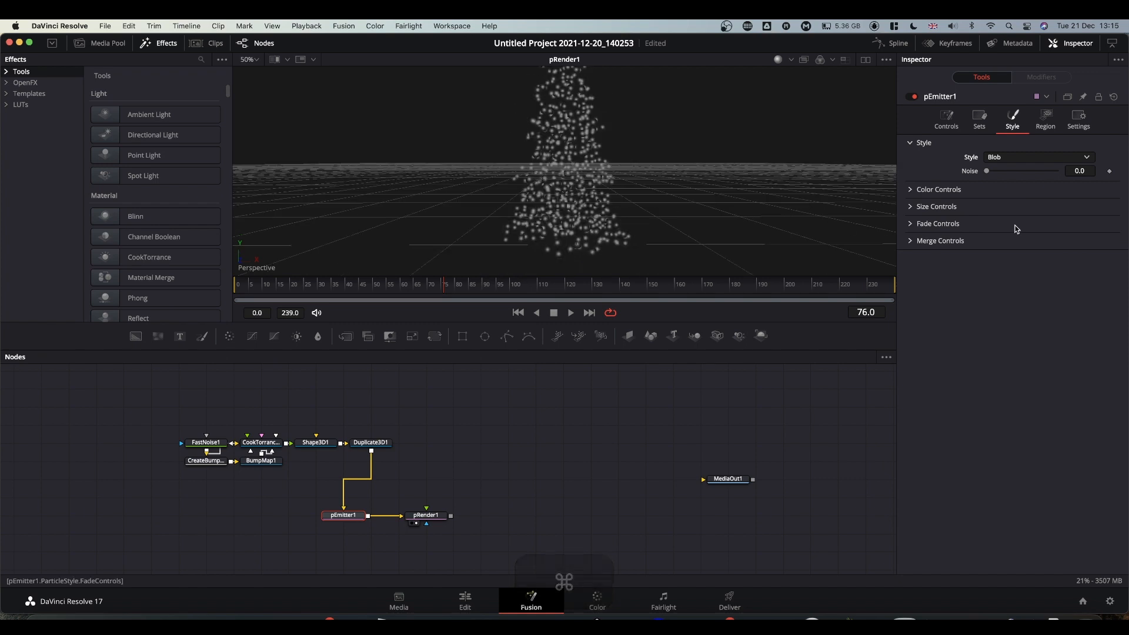
left_click(911, 190)
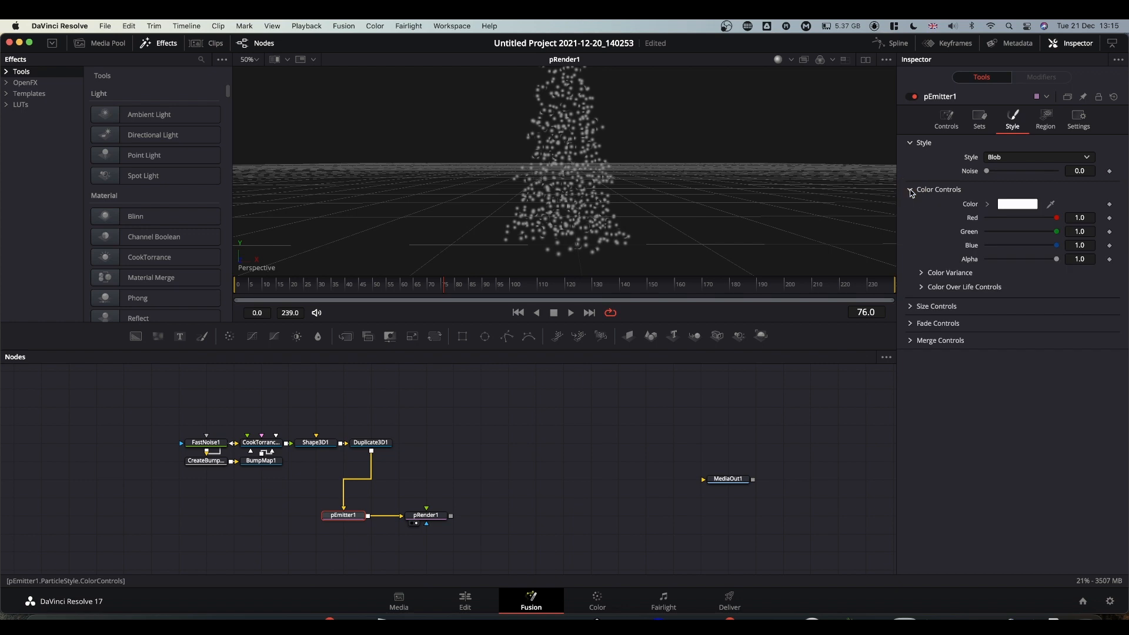
left_click(921, 274)
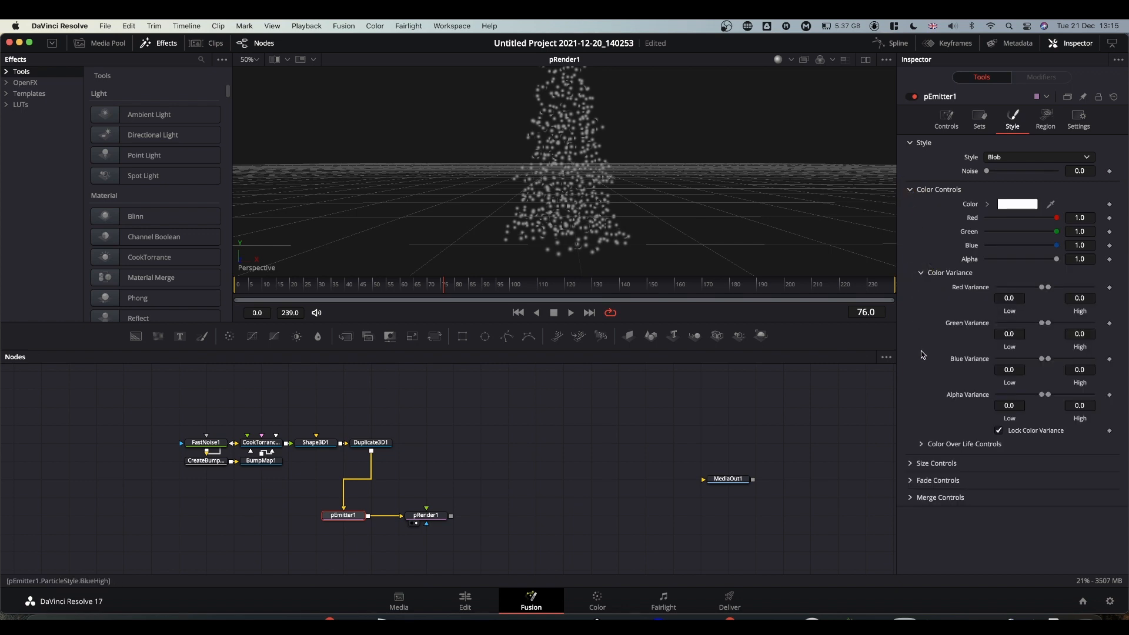
double_click(1010, 298)
type("-0.5")
right_click(1010, 298)
left_click(1034, 345)
right_click(1010, 334)
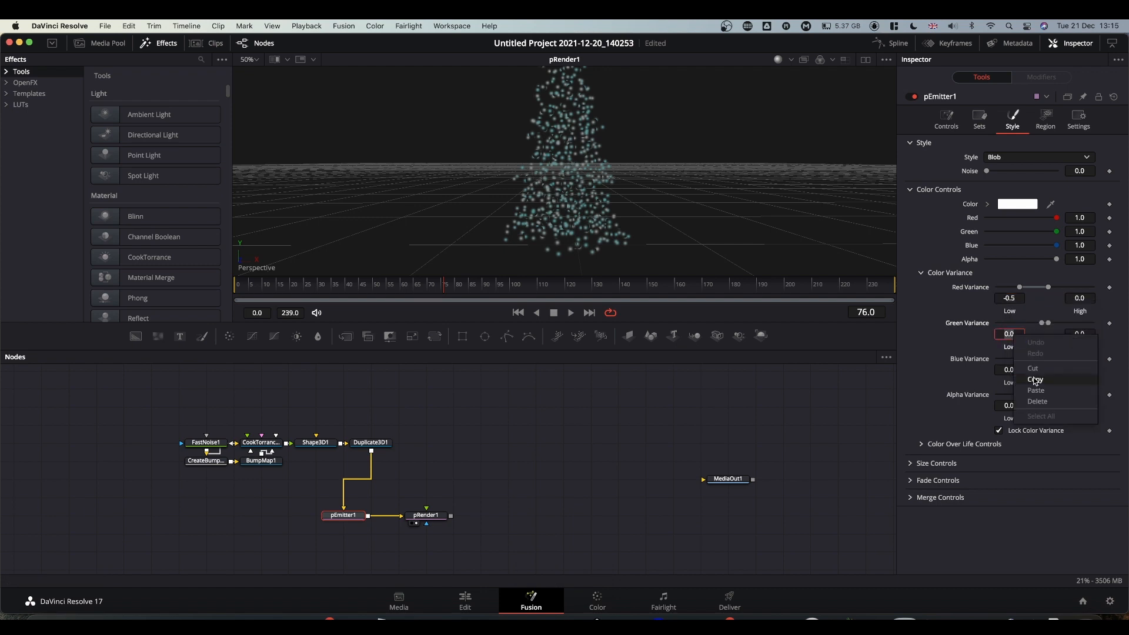
left_click(1036, 390)
right_click(1011, 369)
left_click(1037, 428)
Set Red, Green and Blue Variance High to 0.5.
double_click(1081, 298)
type("0.5")
key("Return")
right_click(1083, 299)
left_click(1083, 344)
key("super+c")
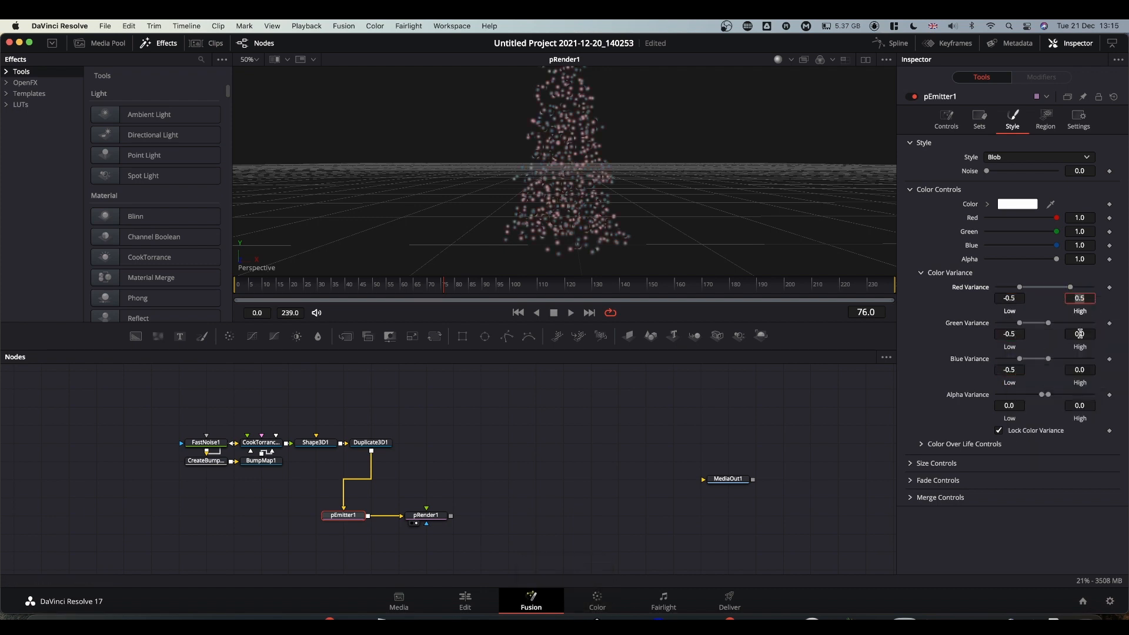
right_click(1082, 332)
left_click(1084, 389)
right_click(1085, 370)
left_click(1066, 424)
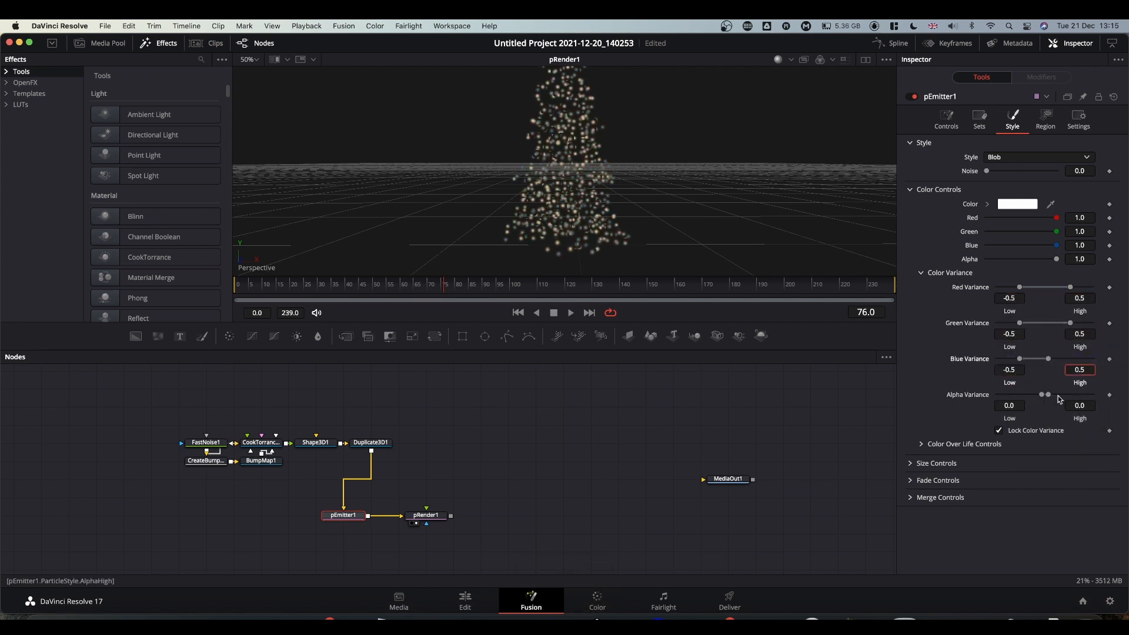
left_click(999, 432)
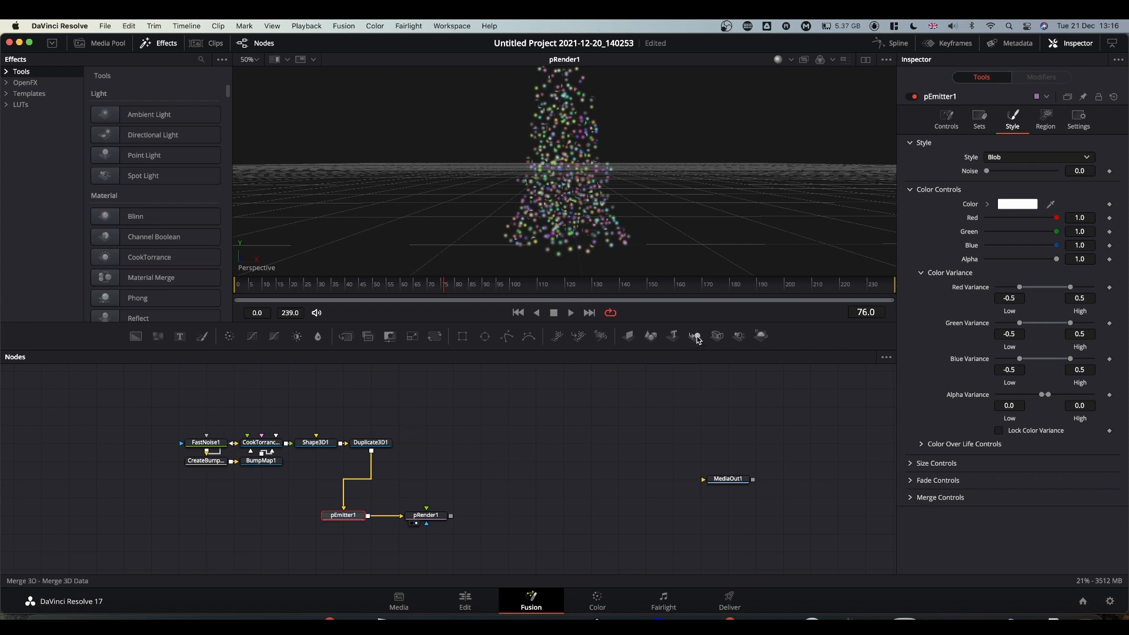
Add a Merge3D1 node fed by Duplicate3D1 and pRender1, and view it.
left_click_drag(696, 338, 478, 439)
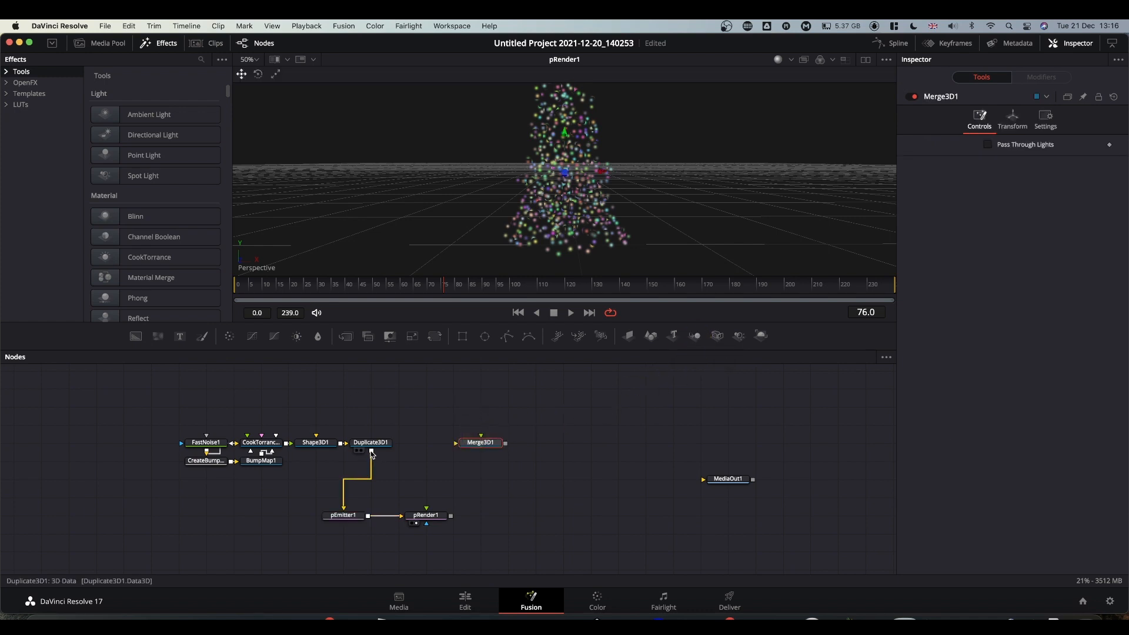
left_click_drag(372, 451, 472, 445)
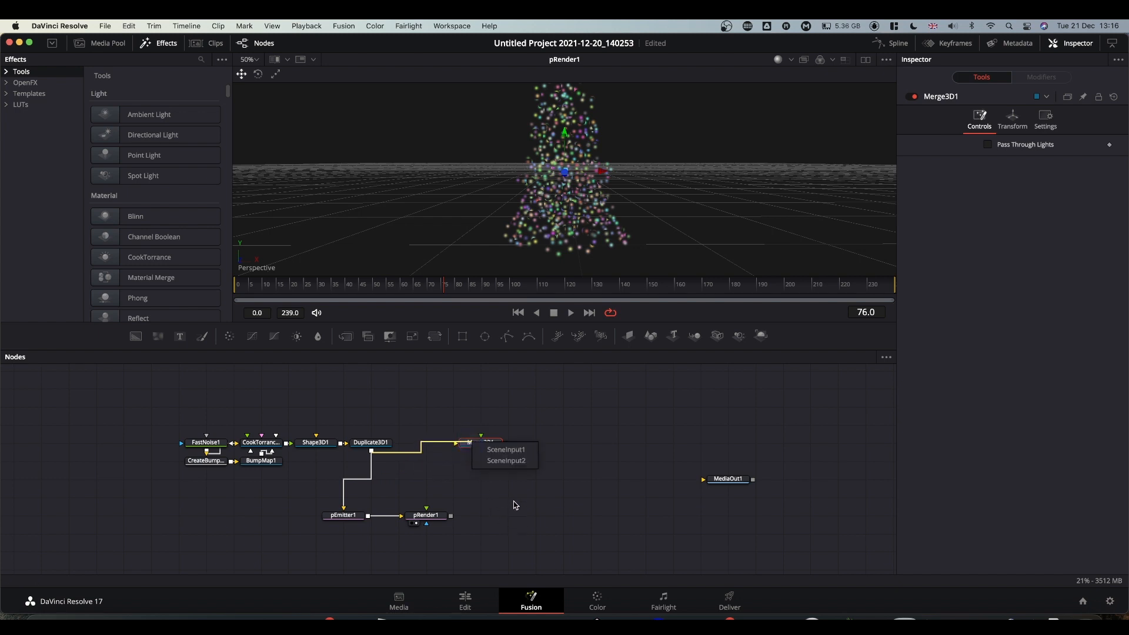
left_click(508, 451)
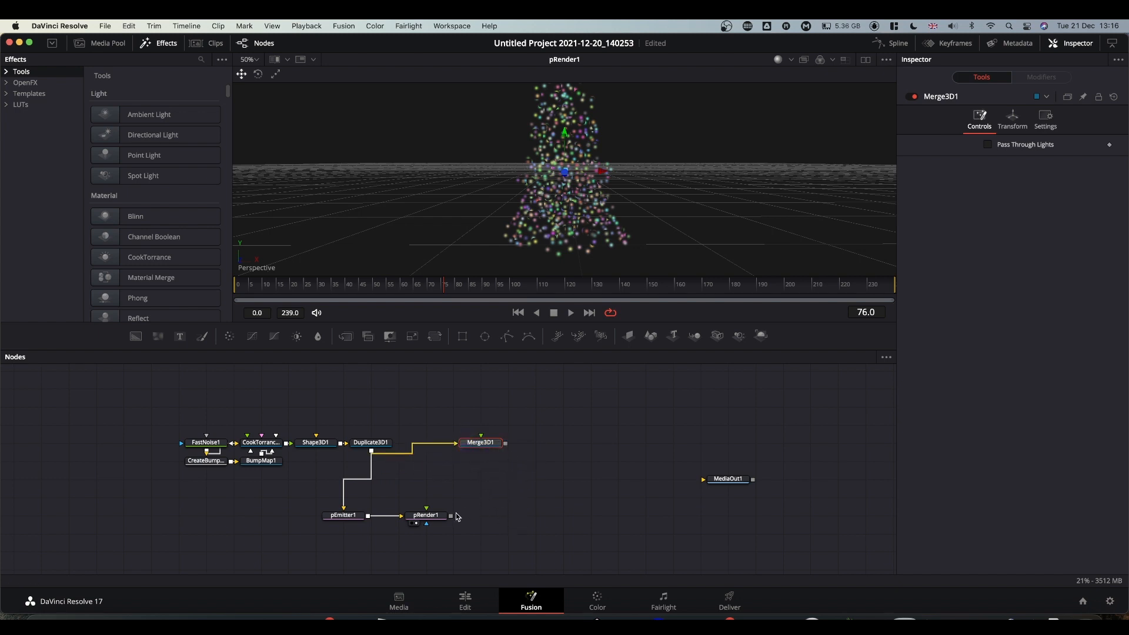
left_click_drag(451, 517, 596, 227)
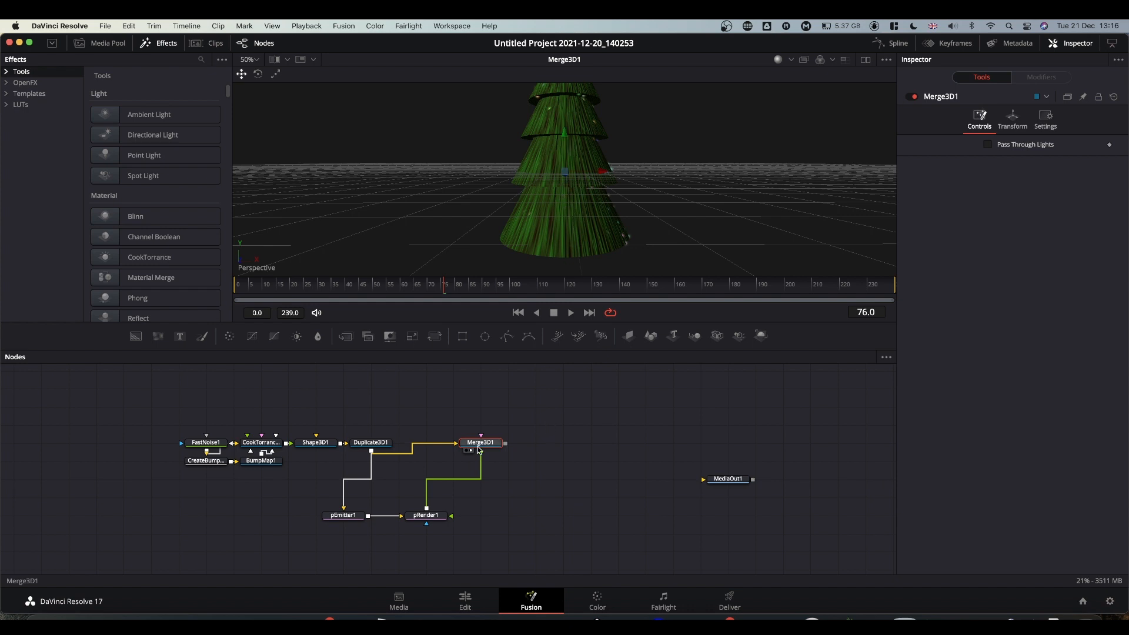
Rearrange Merge3D1, pRender1 and pEmitter1 into a tidy layout.
left_click_drag(480, 445, 563, 445)
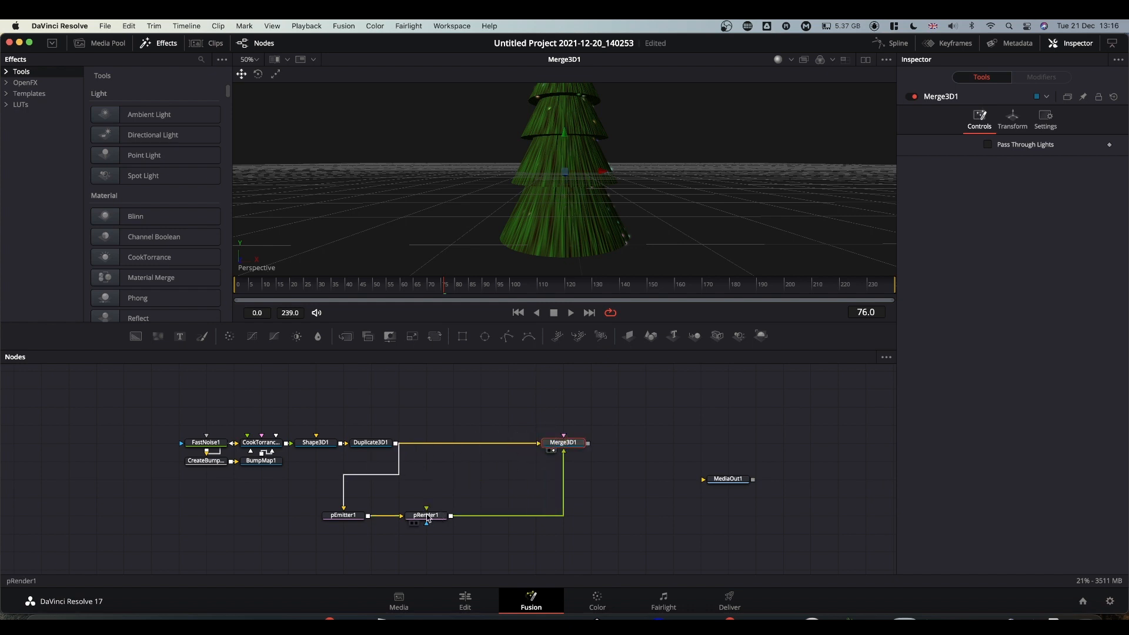
left_click_drag(421, 522, 558, 521)
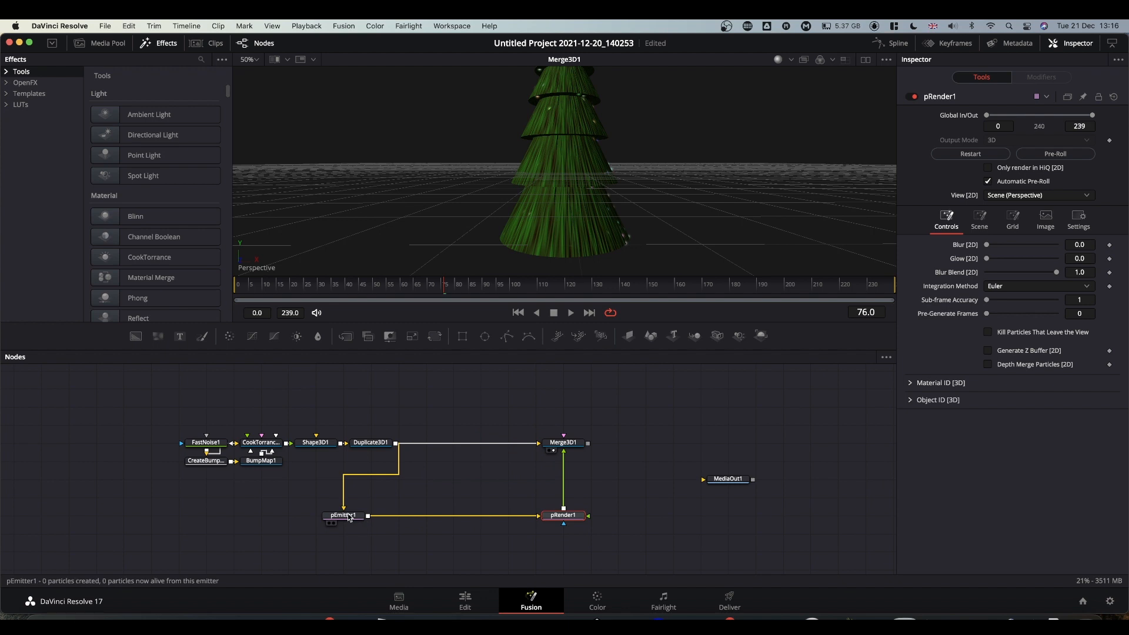
left_click_drag(353, 521, 408, 525)
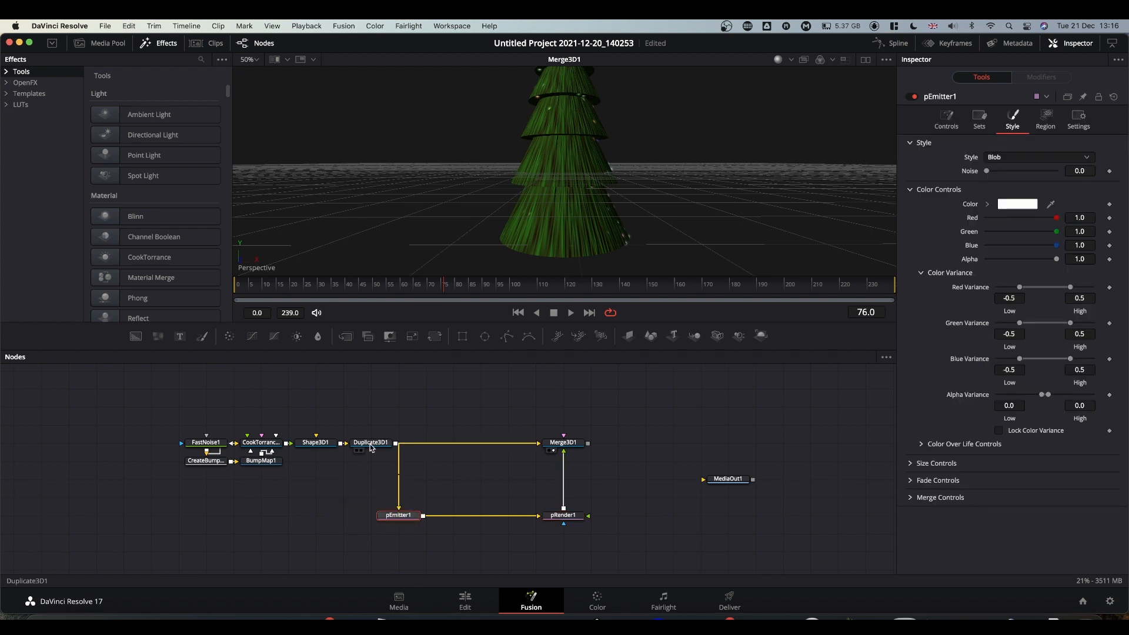
left_click(491, 400)
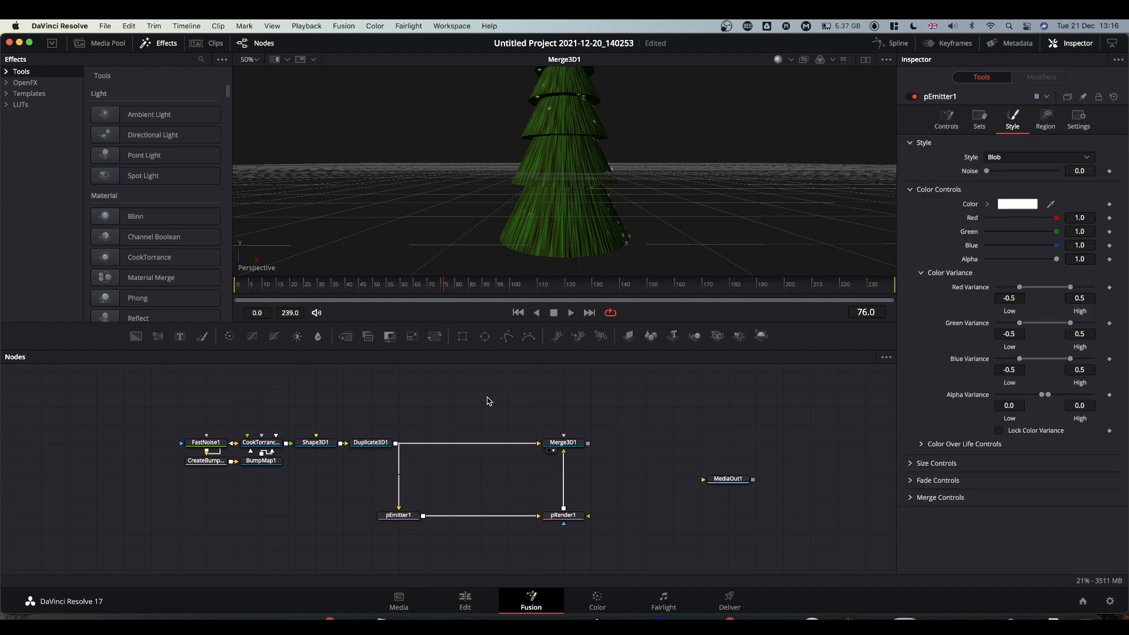
left_click(477, 401)
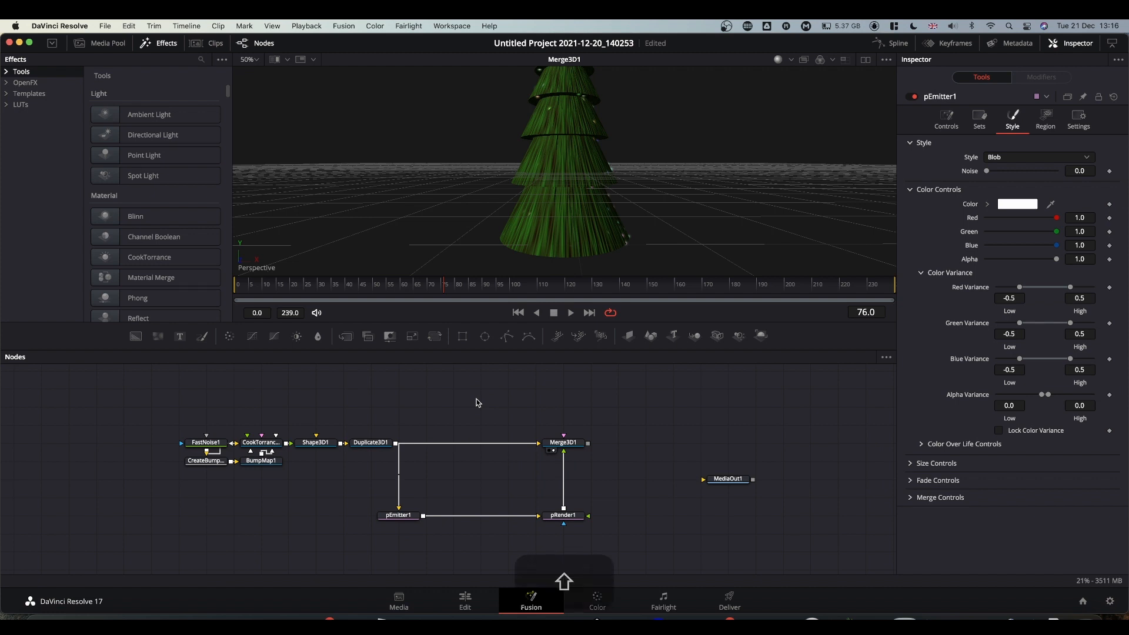
Add a Transform 3D node between Duplicate3D1 and Merge3D1.
key("shift+space")
type("transfi")
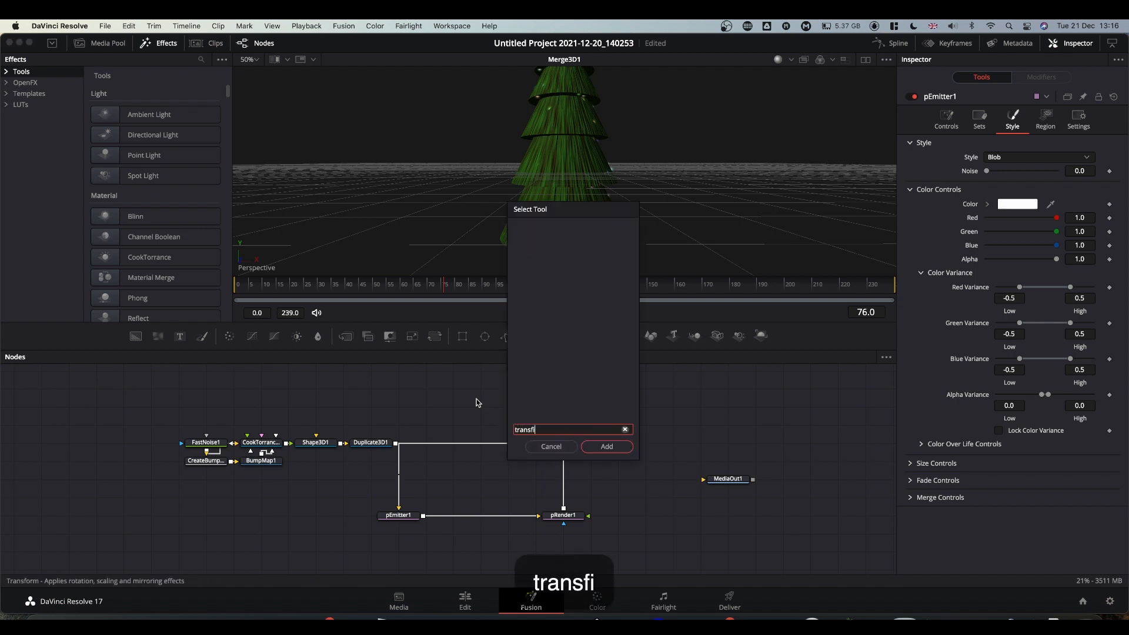
key("BackSpace")
type("orm")
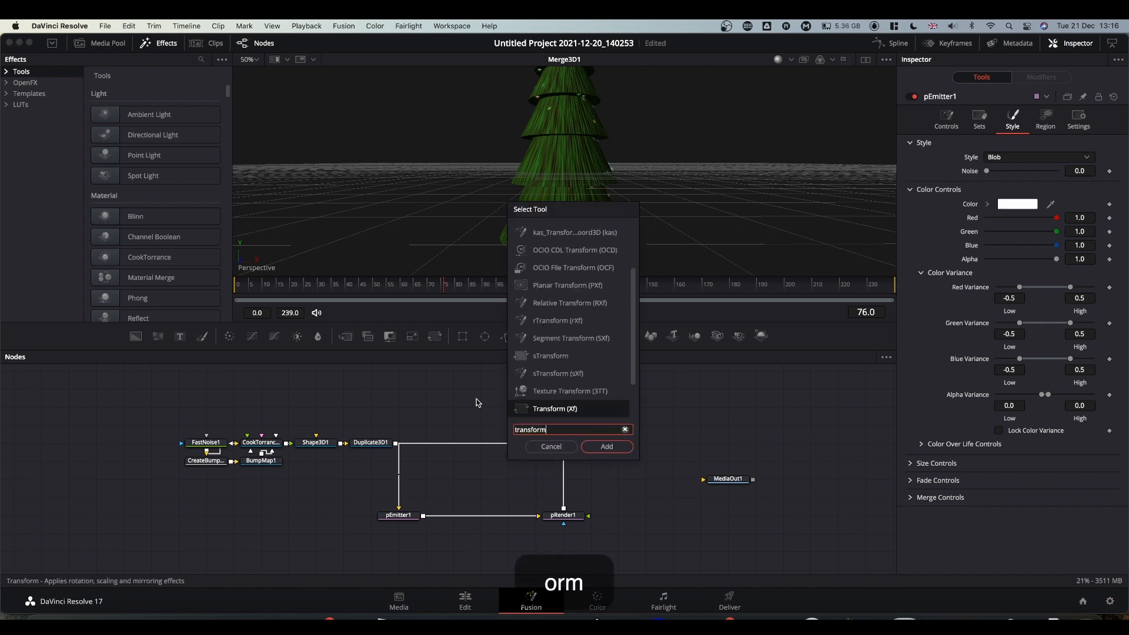
key("Down")
key("Down")
key("Down")
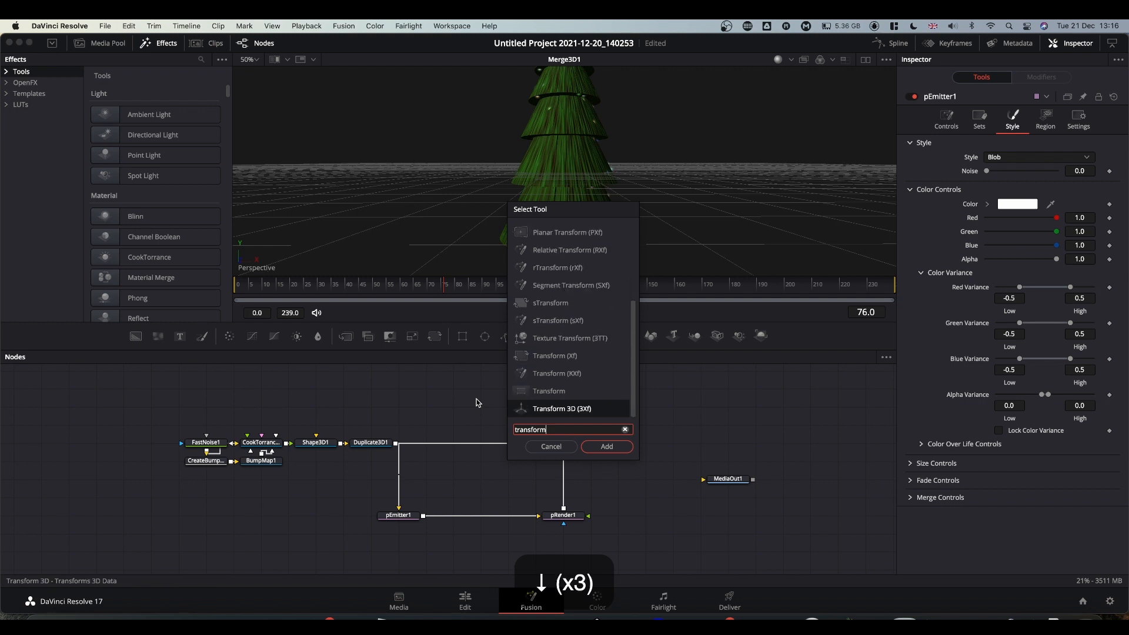
key("Return")
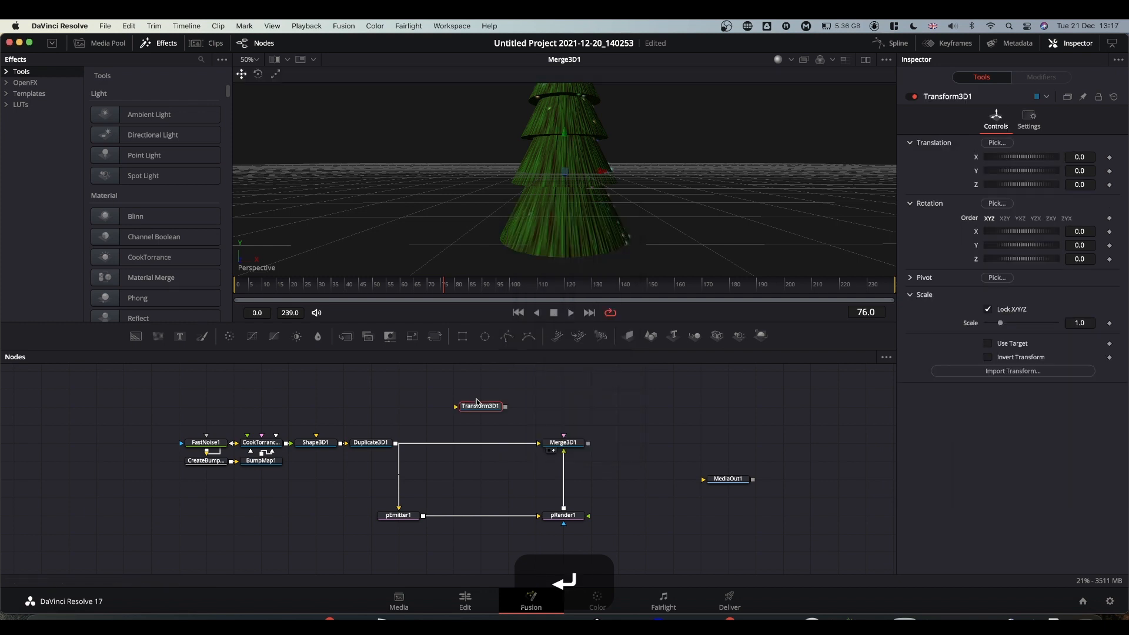
left_click_drag(477, 402, 458, 445)
Scale the tree down to 0.92 with Transform3D1.
left_click(445, 445)
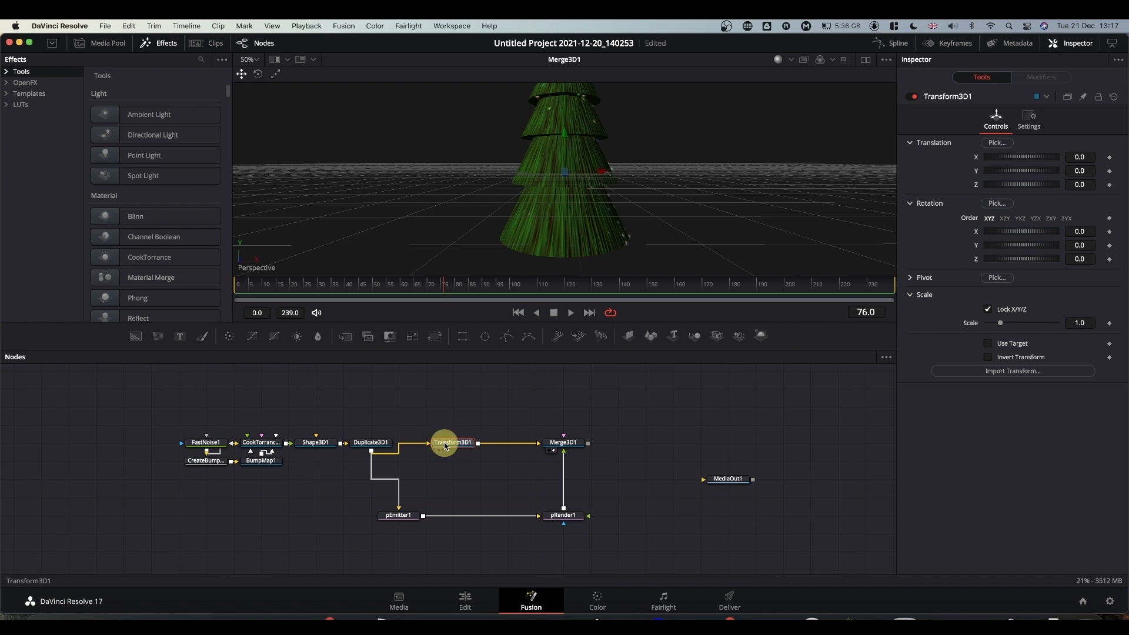
mouse_move(446, 444)
left_mouse_down()
mouse_move(441, 411)
mouse_move(449, 441)
left_mouse_up()
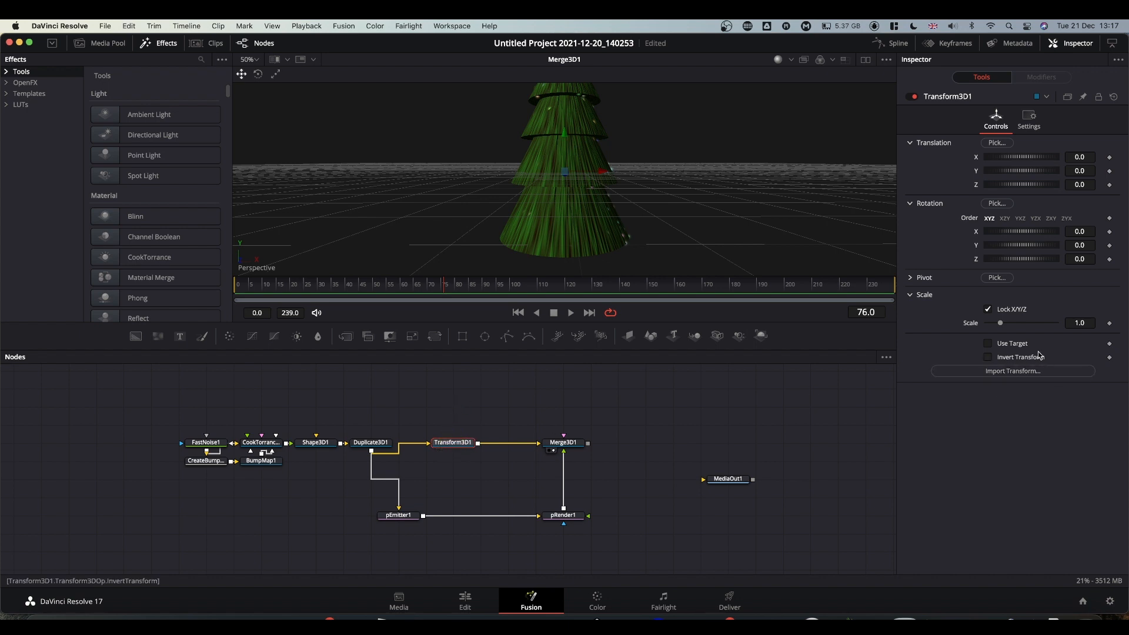
left_click(1085, 322)
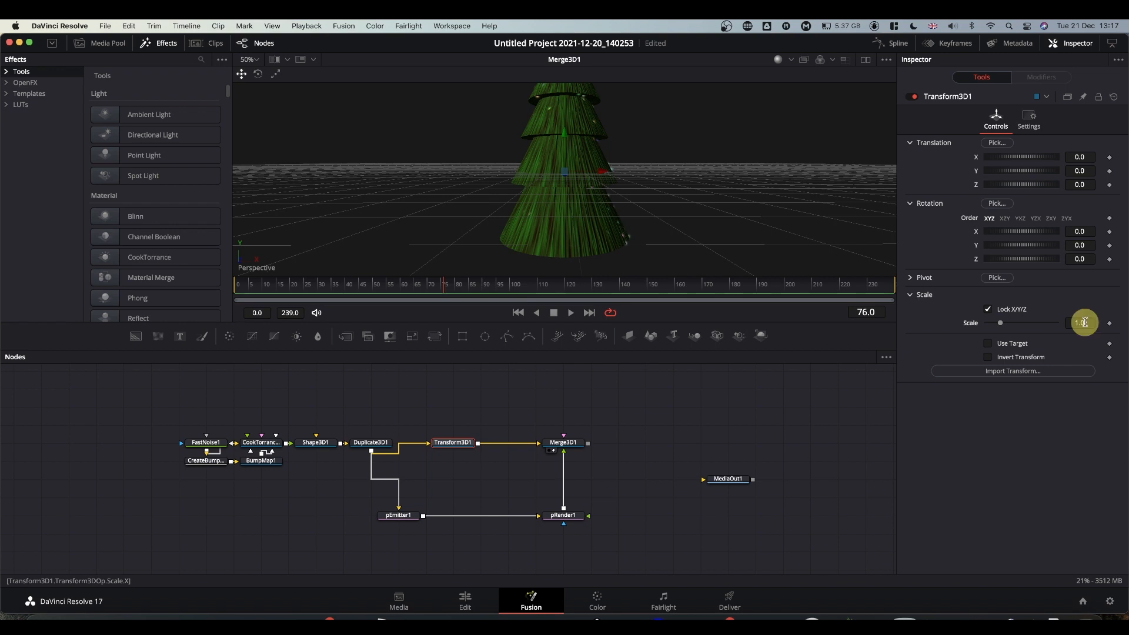
left_click_drag(1084, 324, 1044, 322)
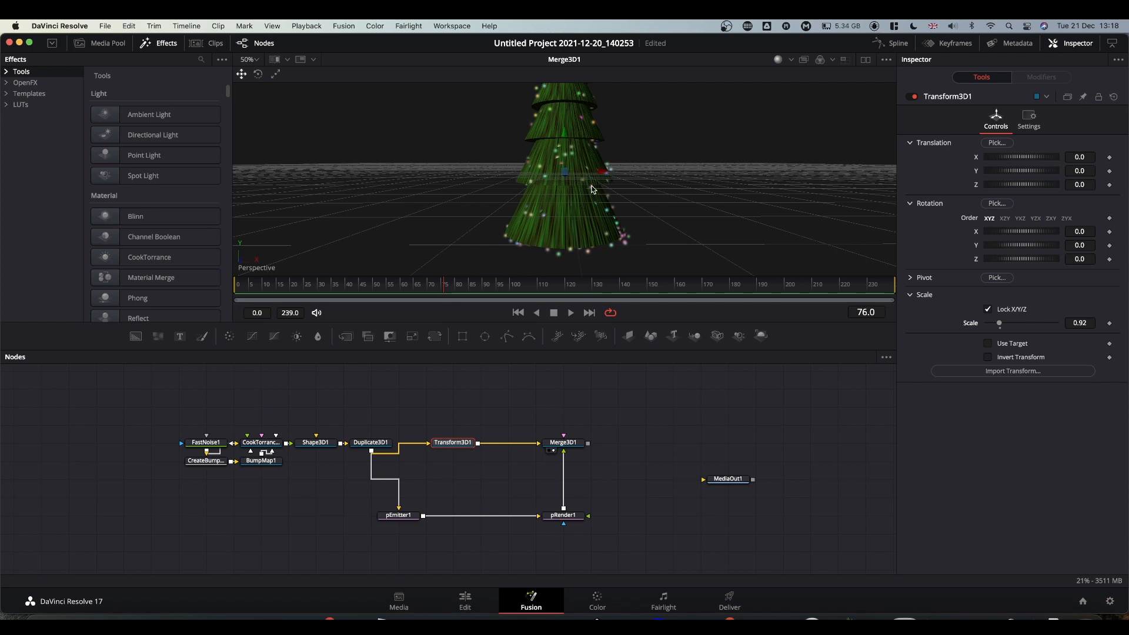
Move Transform3D1 right and drop Merge3D2 onto the Duplicate3D1–Transform3D1 link.
middle_click_drag(596, 187, 609, 209, "alt")
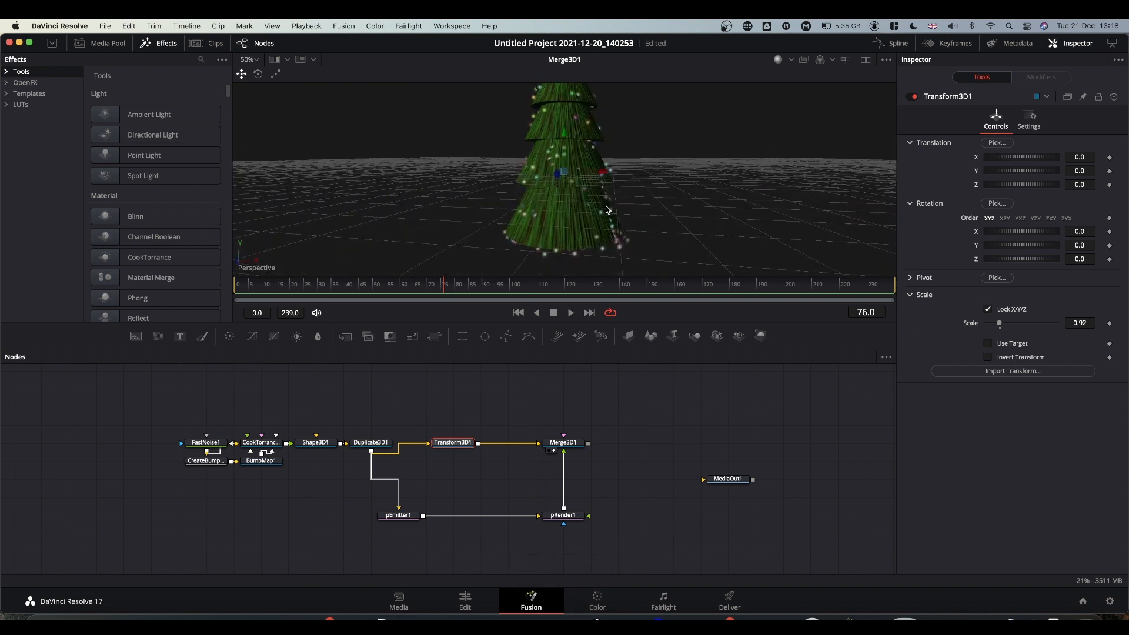
scroll(624, 218, "down", 3, "super")
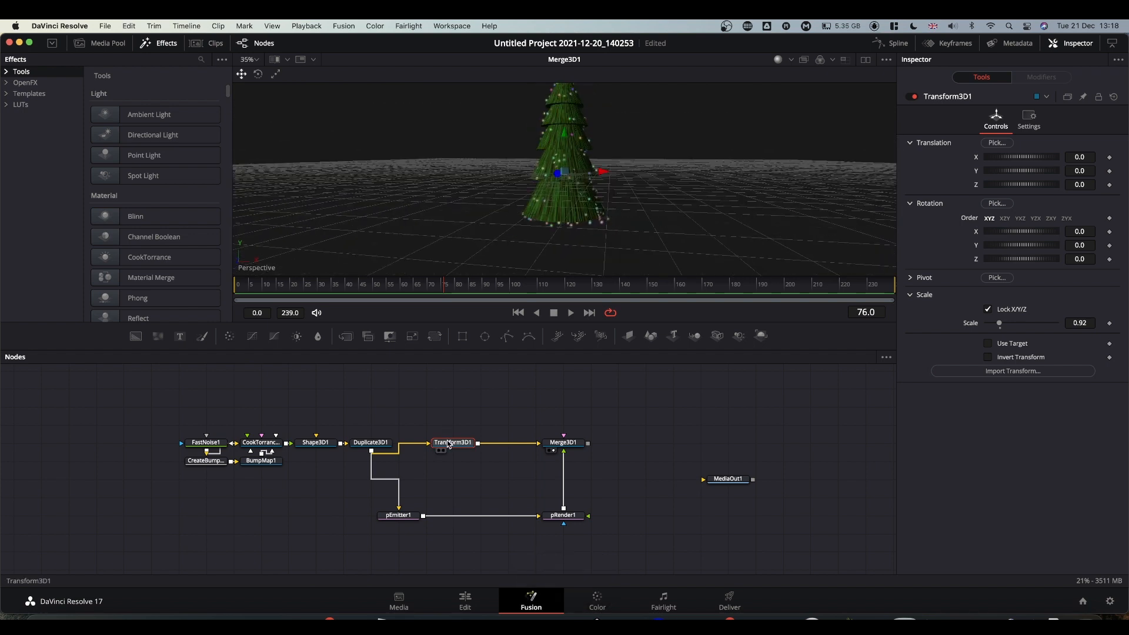
left_click_drag(448, 443, 488, 444)
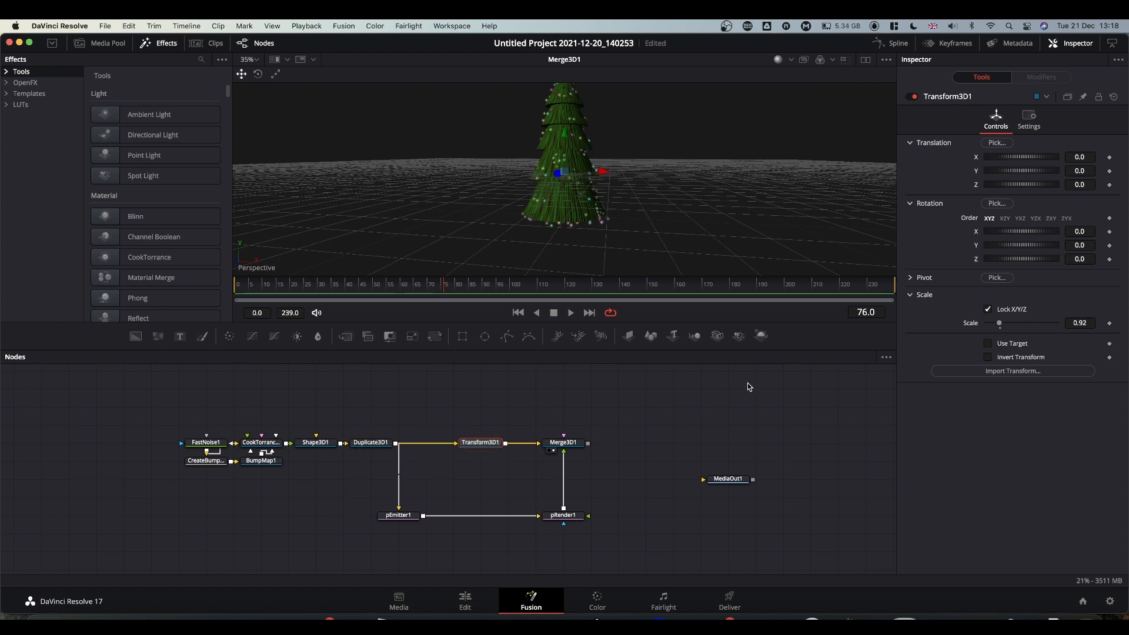
left_click_drag(696, 337, 522, 447)
left_click(495, 447)
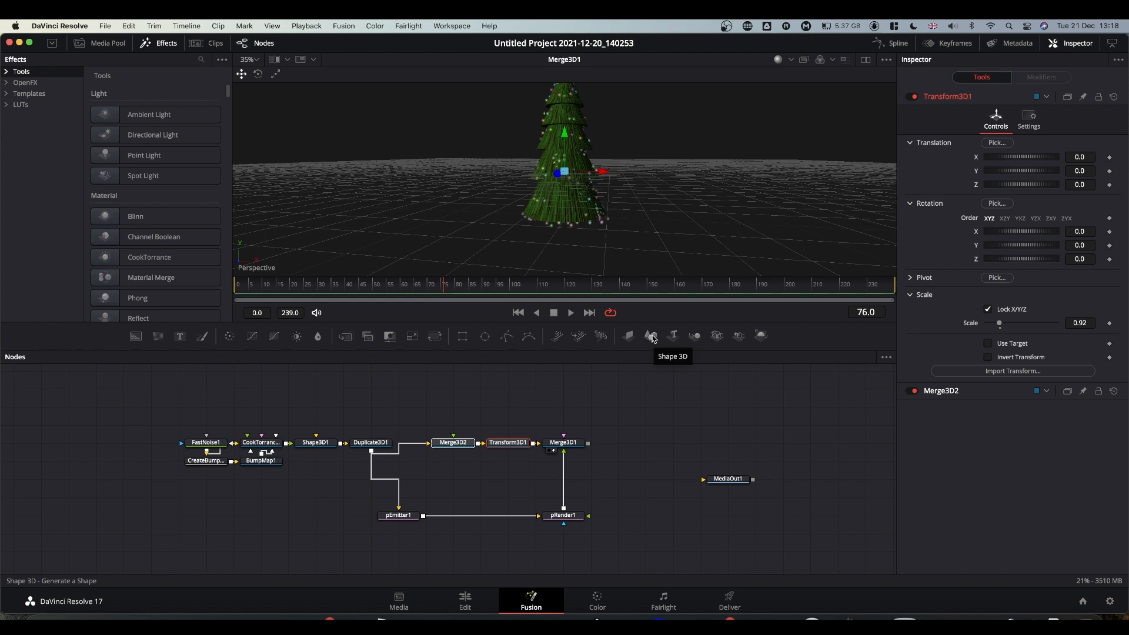
Add a Cylinder Shape 3D feeding Merge3D2 and view Merge3D2.
left_click_drag(652, 337, 451, 444)
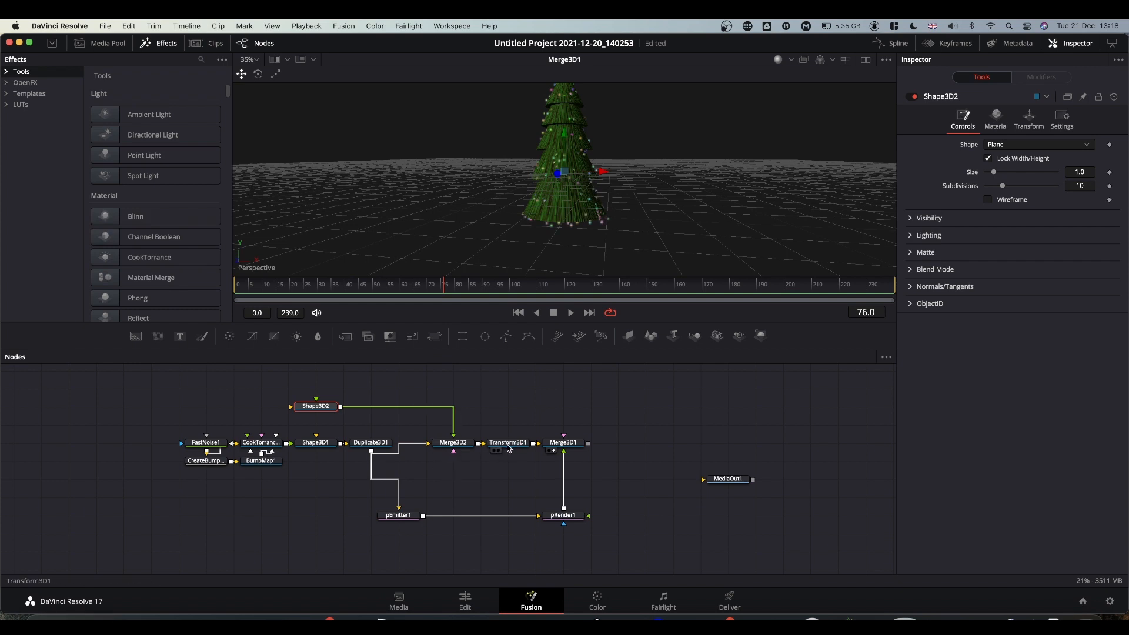
left_click_drag(453, 441, 557, 160)
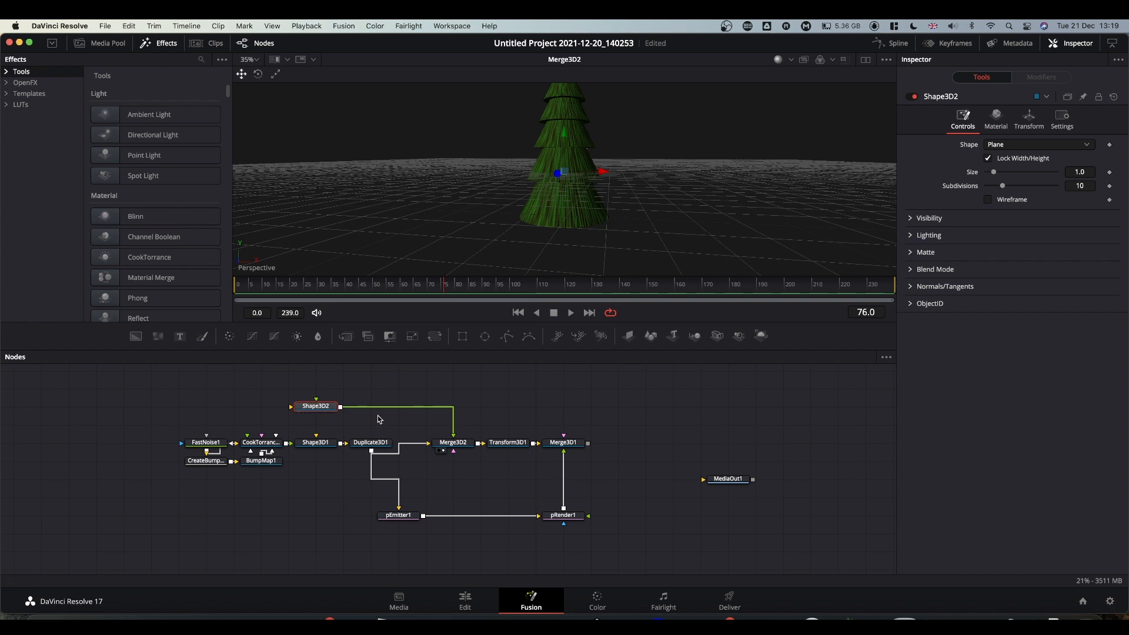
left_click(995, 145)
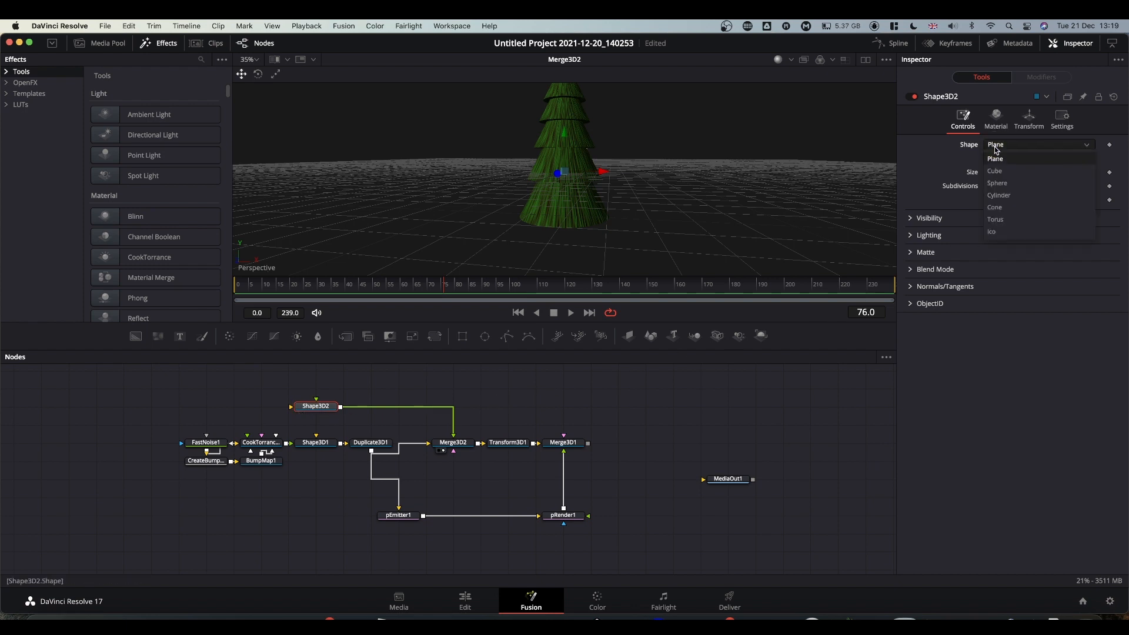
left_click(998, 196)
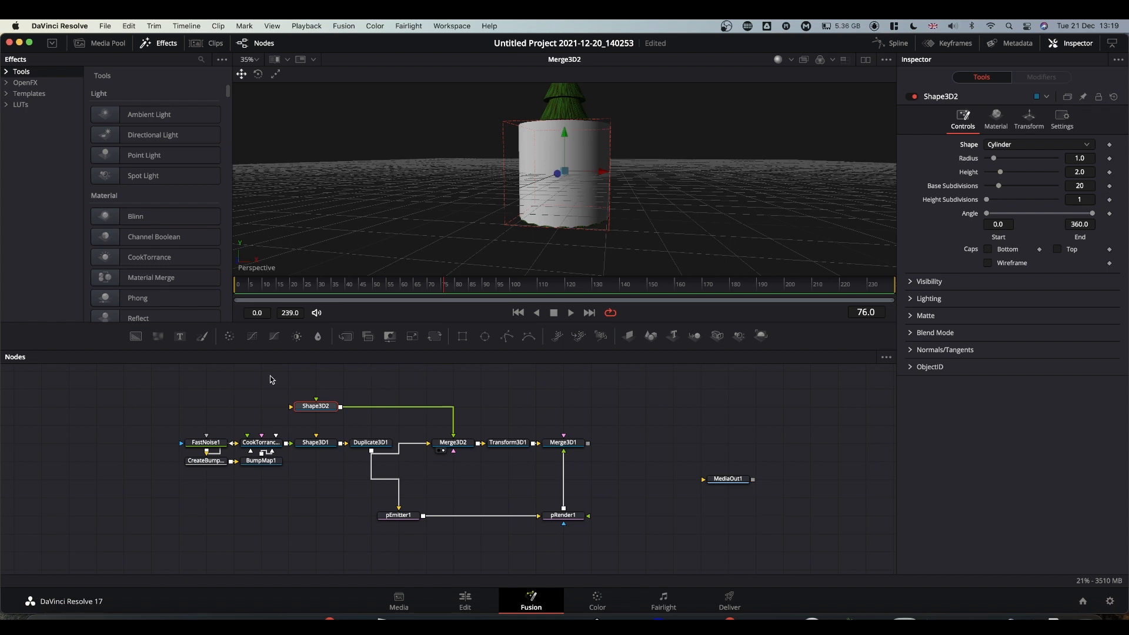
Rename the cylinder node to Trunk.
left_click(318, 407)
key("F2")
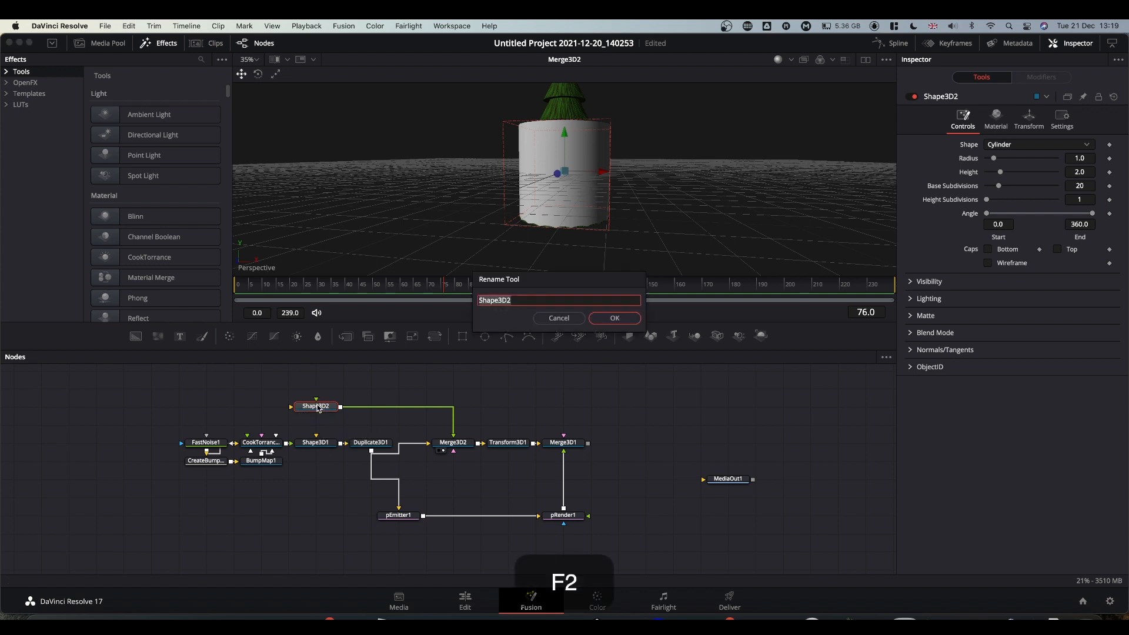
type("Trunk")
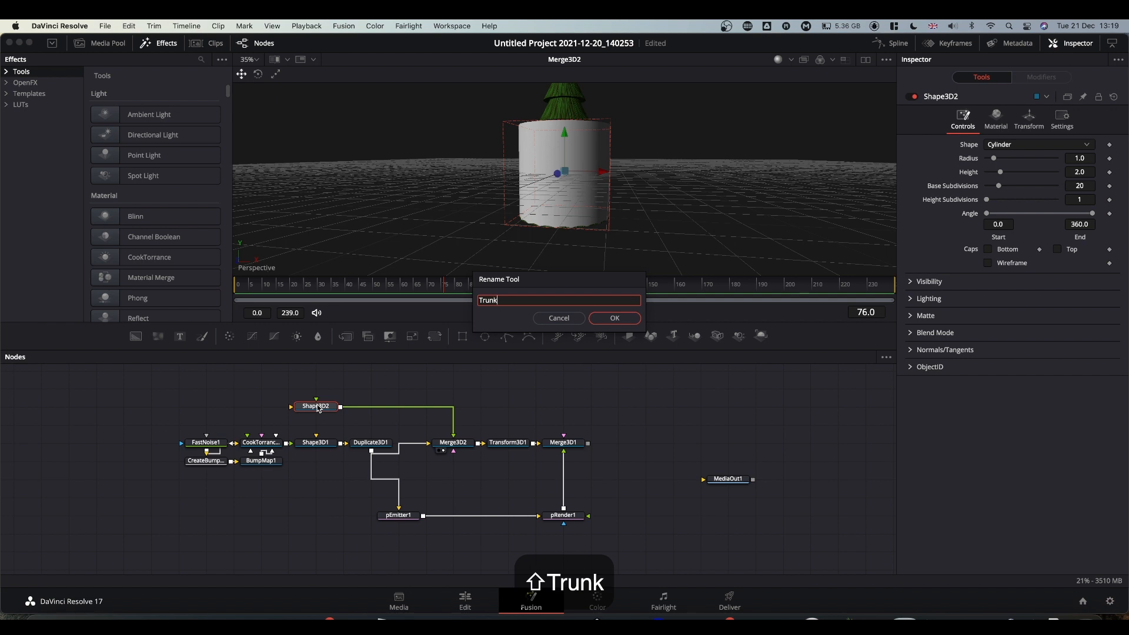
key("Return")
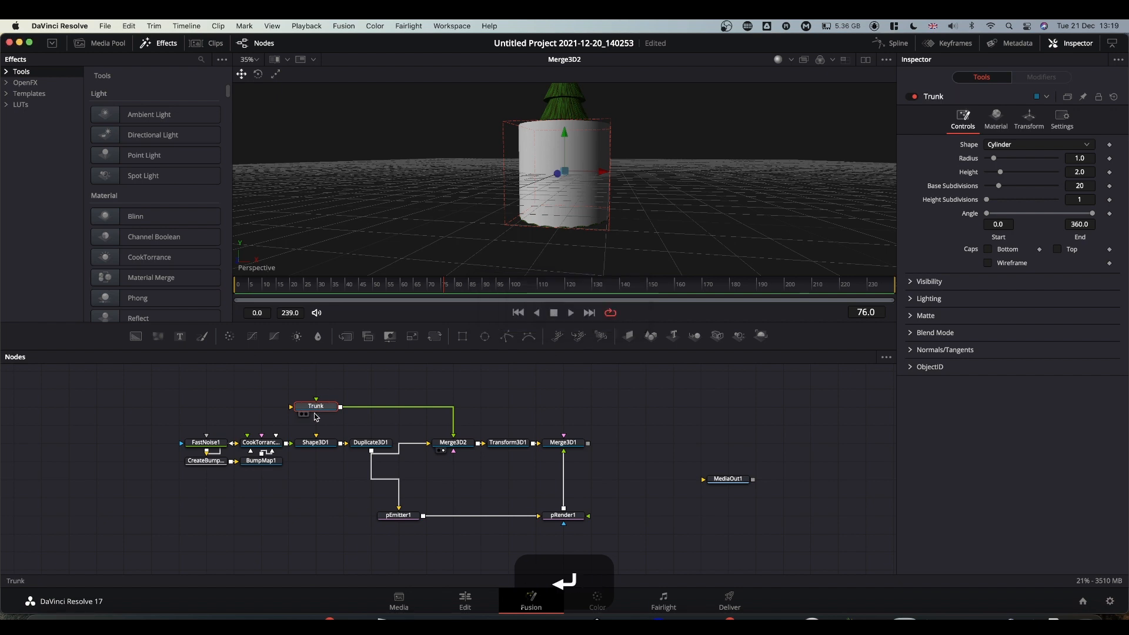
left_click(316, 444)
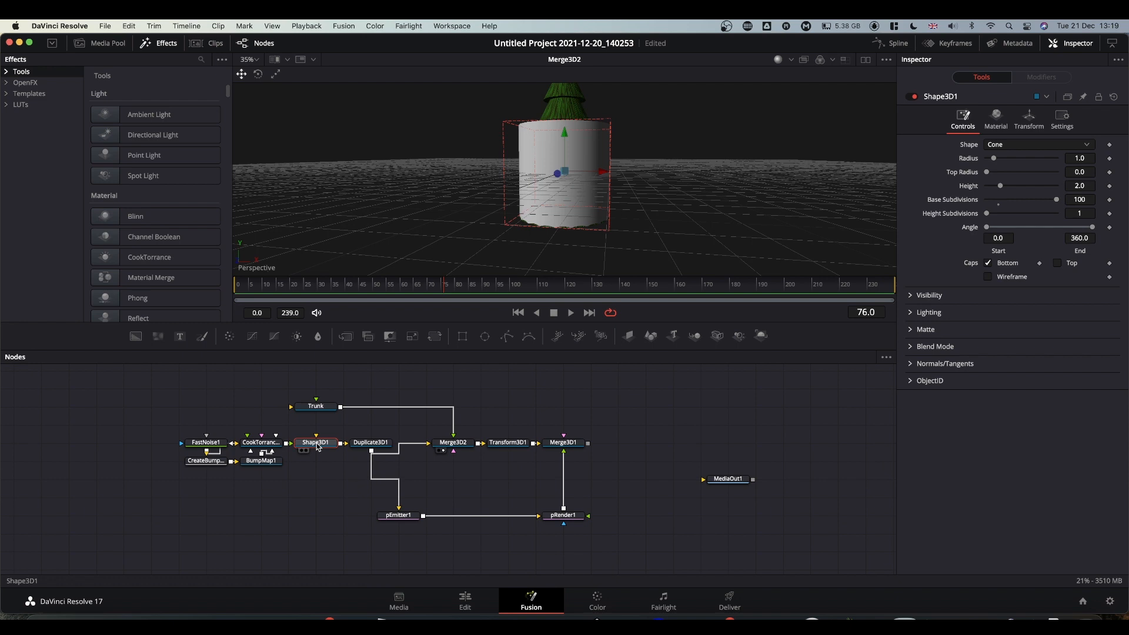
key("F2")
Rename the cone node to Tree and give the Trunk 100 base subdivisions.
type("Tree")
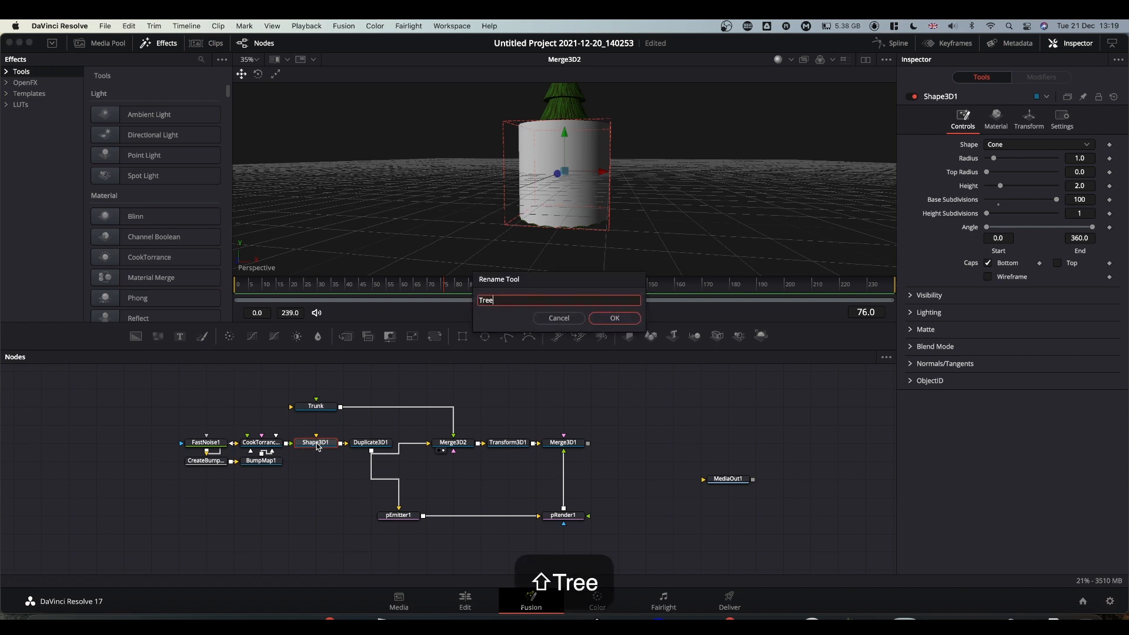
key("Return")
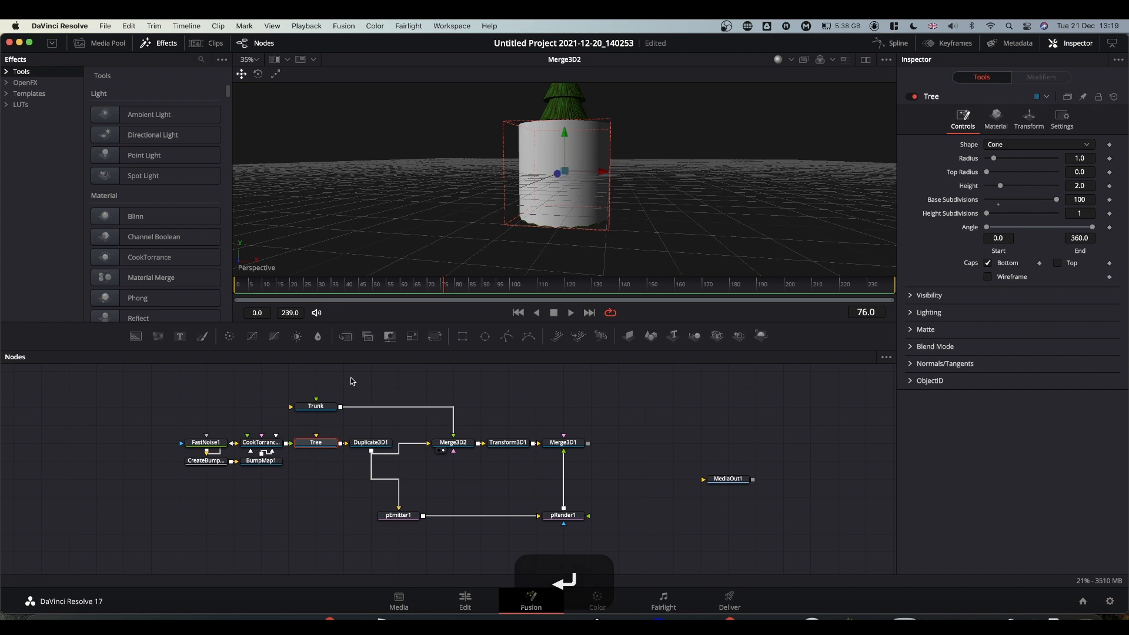
left_click(318, 405)
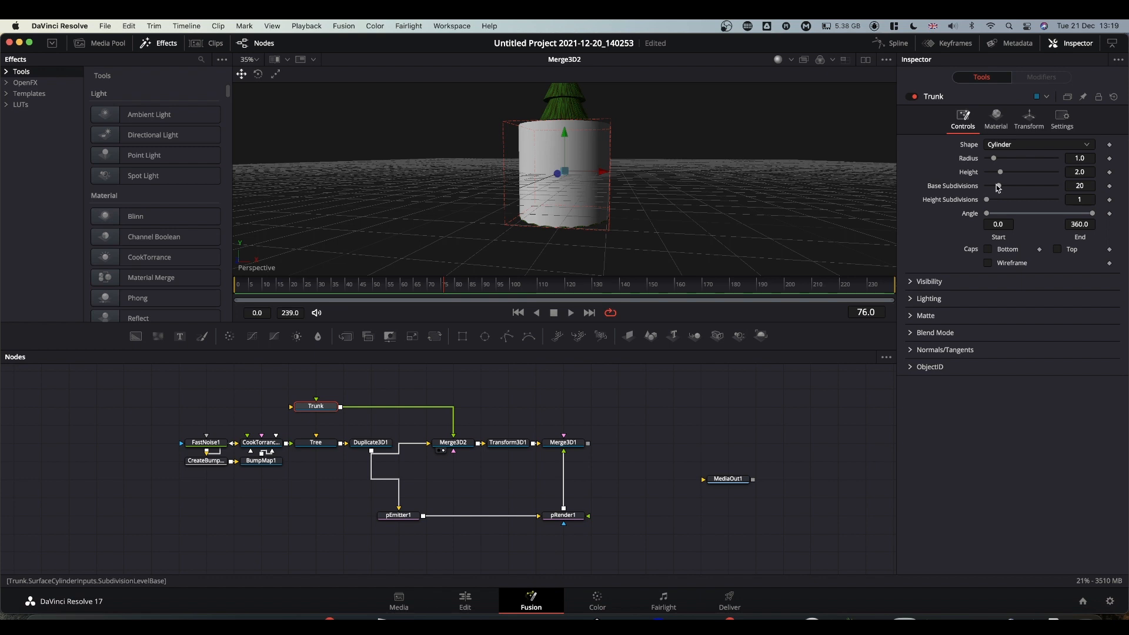
left_click_drag(998, 186, 1031, 172)
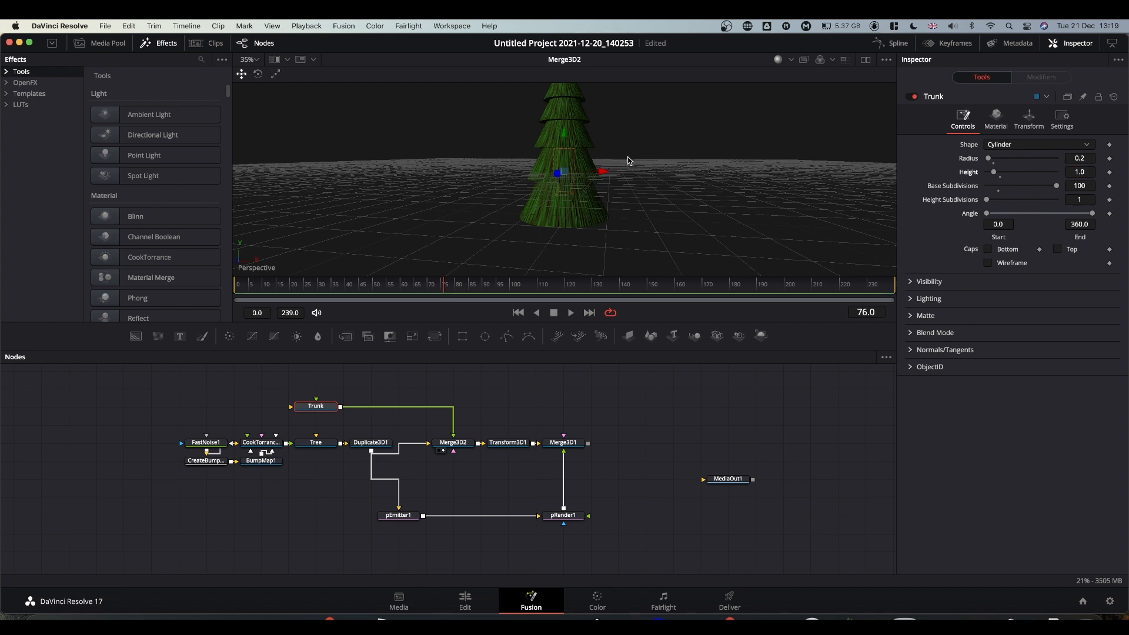
Lower the Trunk to Translation Y -1.357 beneath the tree.
left_click(1029, 121)
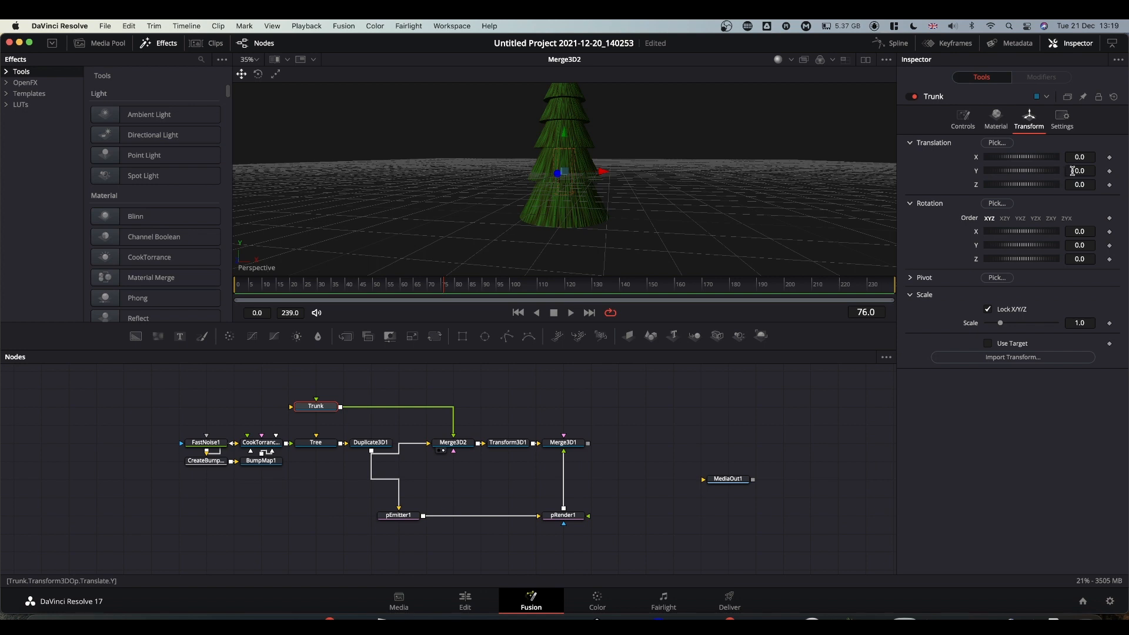
left_click_drag(1081, 170, 558, 169)
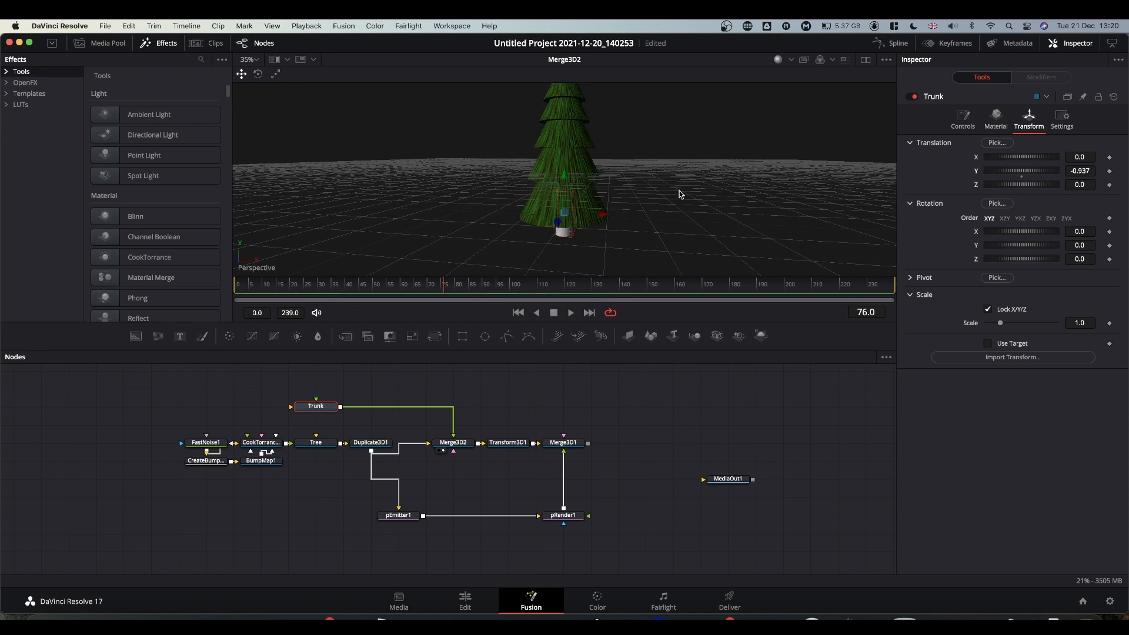
mouse_move(652, 200)
middle_mouse_down("alt")
mouse_move(657, 168)
mouse_move(653, 212)
mouse_move(689, 212)
mouse_move(660, 143)
mouse_move(680, 202)
mouse_move(672, 171)
mouse_move(638, 224)
mouse_move(676, 184)
mouse_move(576, 165)
mouse_move(599, 244)
mouse_move(681, 192)
mouse_move(576, 232)
mouse_move(624, 221)
mouse_move(668, 178)
mouse_move(667, 203)
mouse_move(650, 210)
middle_mouse_up("alt")
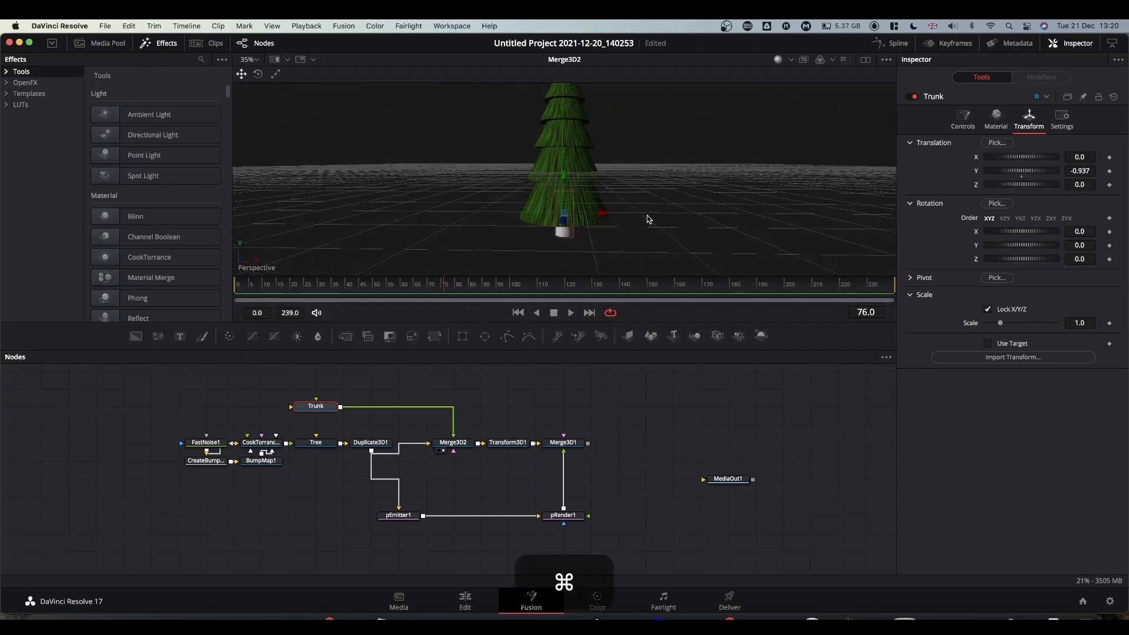
scroll(648, 222, "down", 10, "super")
scroll(648, 222, "up", 10, "super")
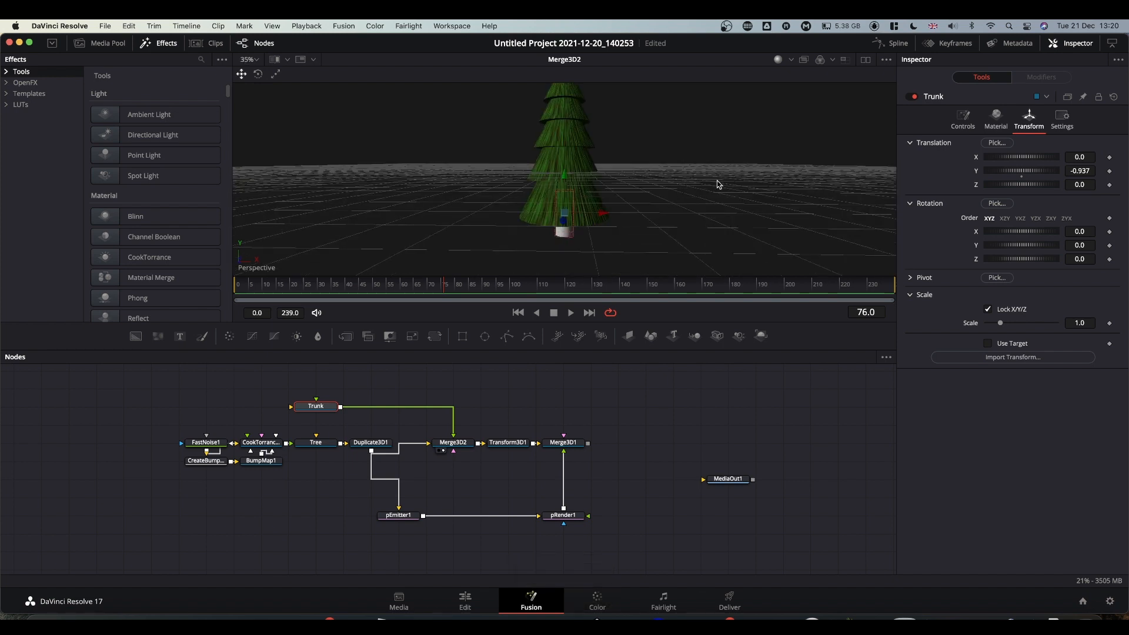
mouse_move(717, 185)
middle_mouse_down()
mouse_move(610, 182)
mouse_move(680, 180)
mouse_move(667, 143)
mouse_move(700, 209)
mouse_move(703, 186)
middle_mouse_up()
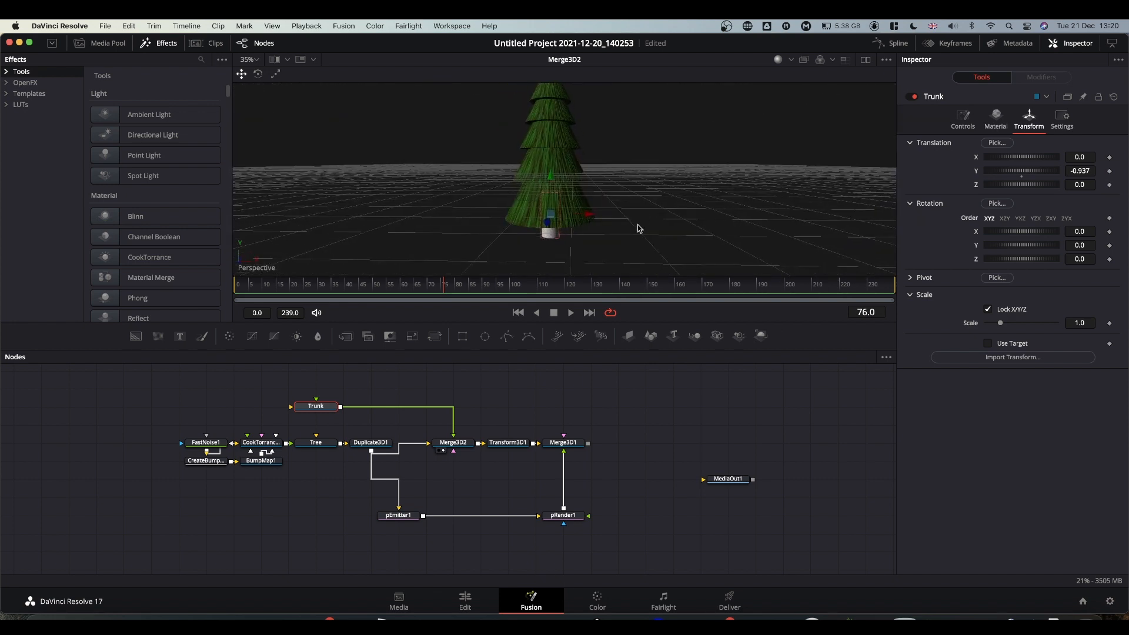
middle_click_drag(637, 230, 698, 209, "alt")
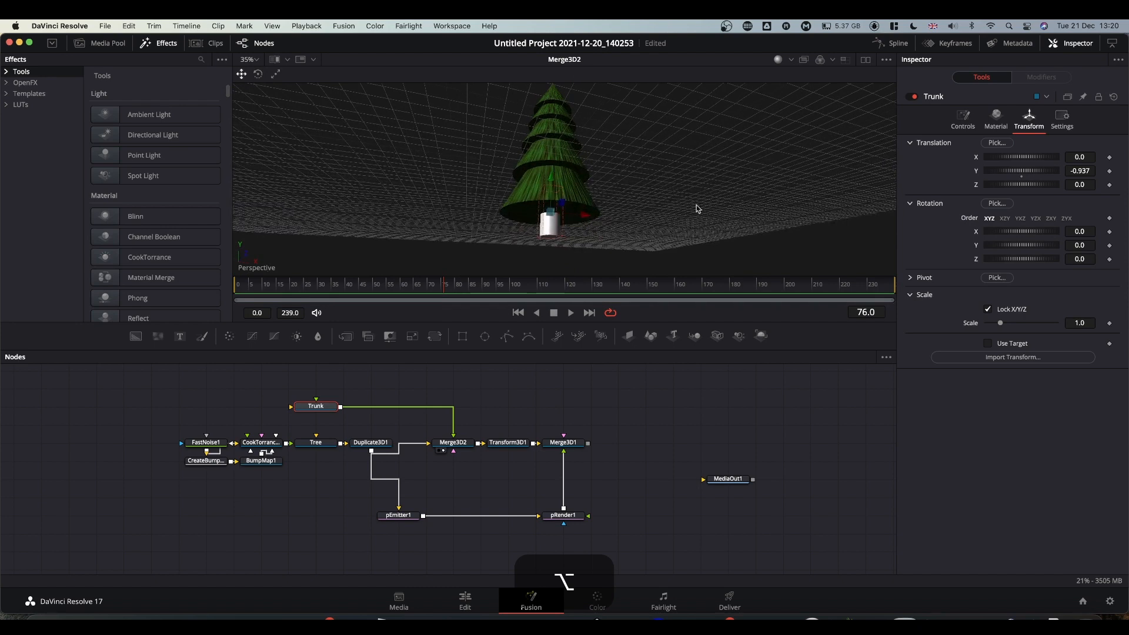
left_click_drag(1080, 171, 850, 188)
Narrow the Trunk to radius 0.17.
middle_click_drag(635, 178, 627, 204, "alt")
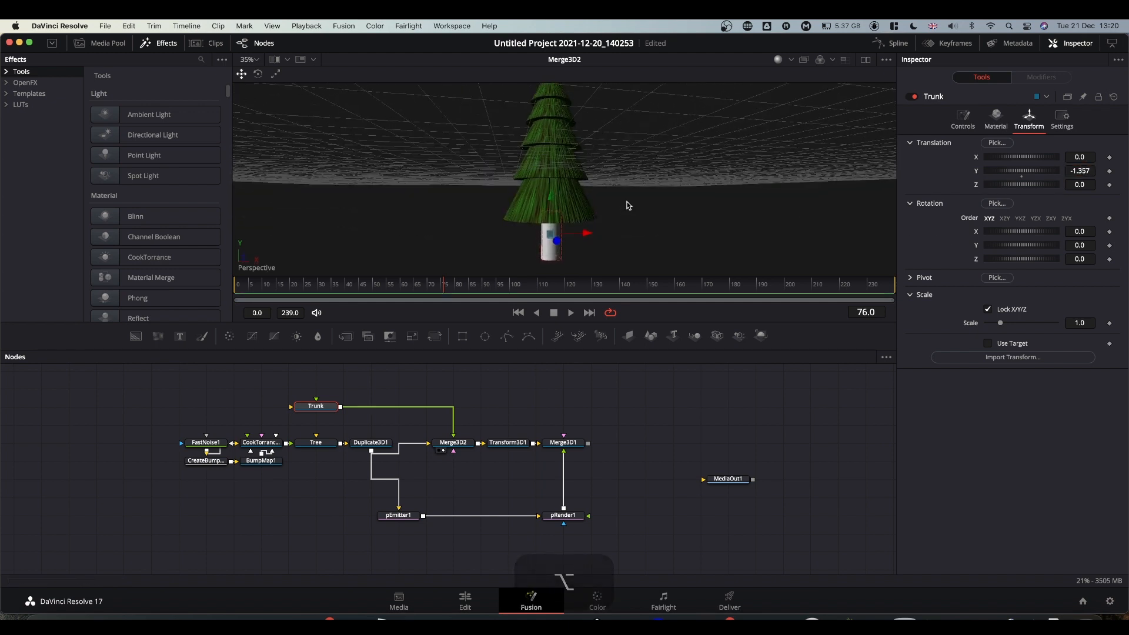
left_click(962, 120)
left_click_drag(1080, 158, 1080, 158)
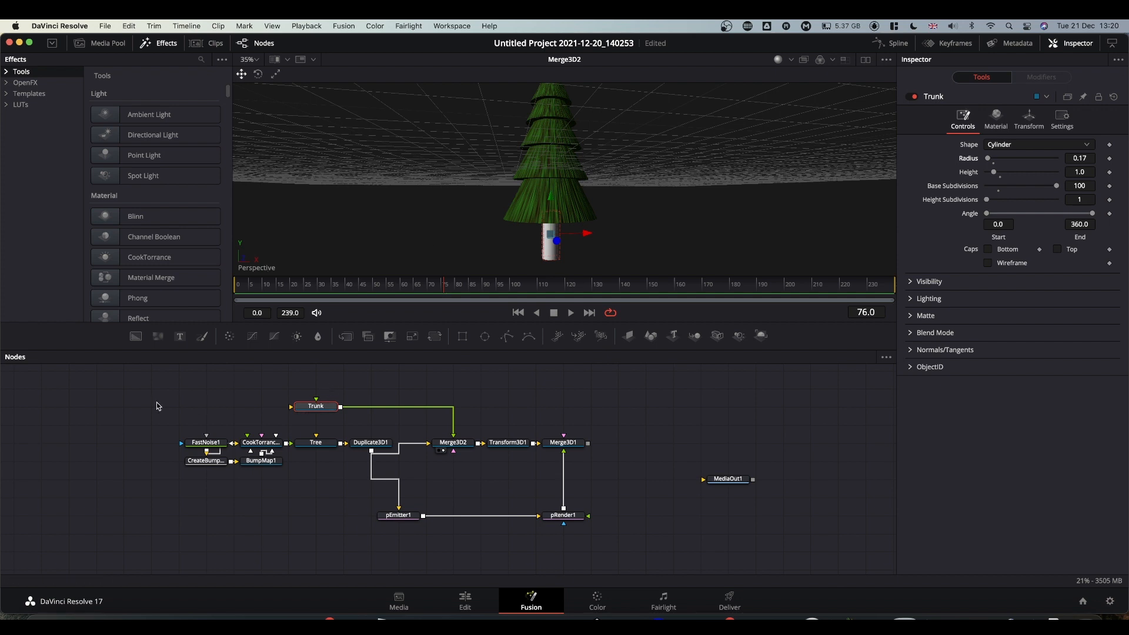
left_click_drag(156, 404, 264, 493)
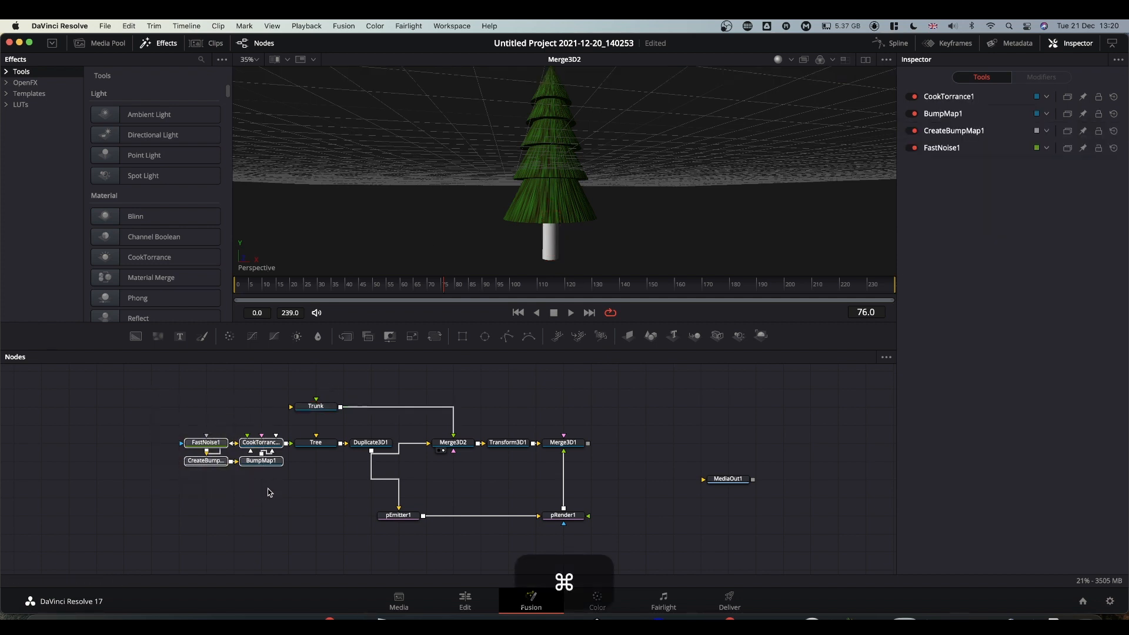
Copy the four material nodes and connect the pasted copy to the Trunk.
left_click_drag(171, 411, 282, 489, "super")
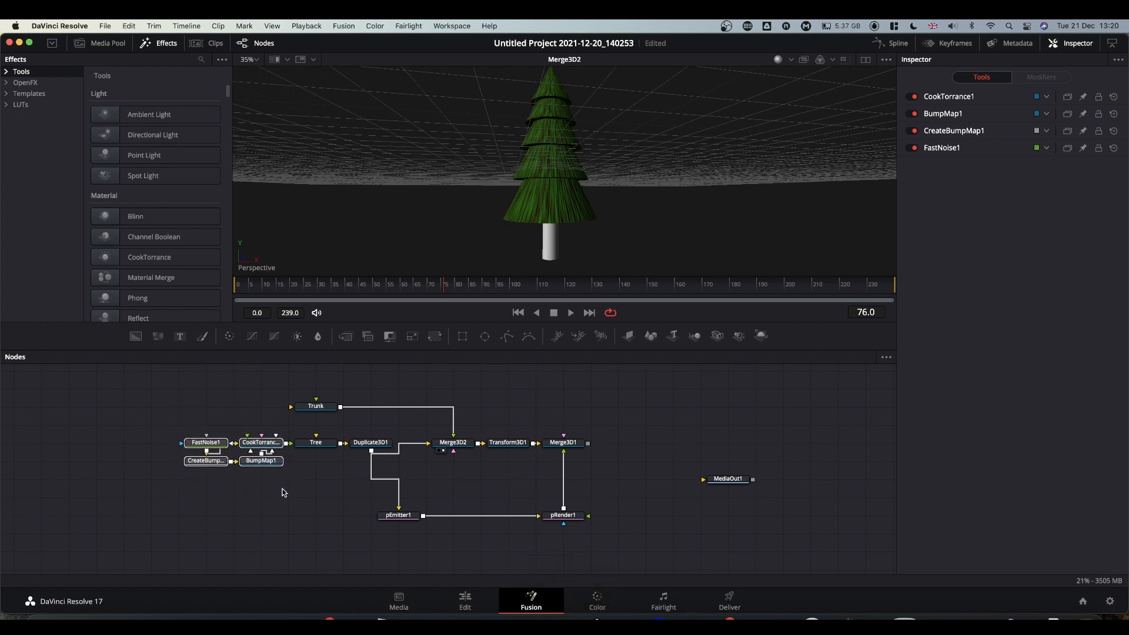
key("super+c")
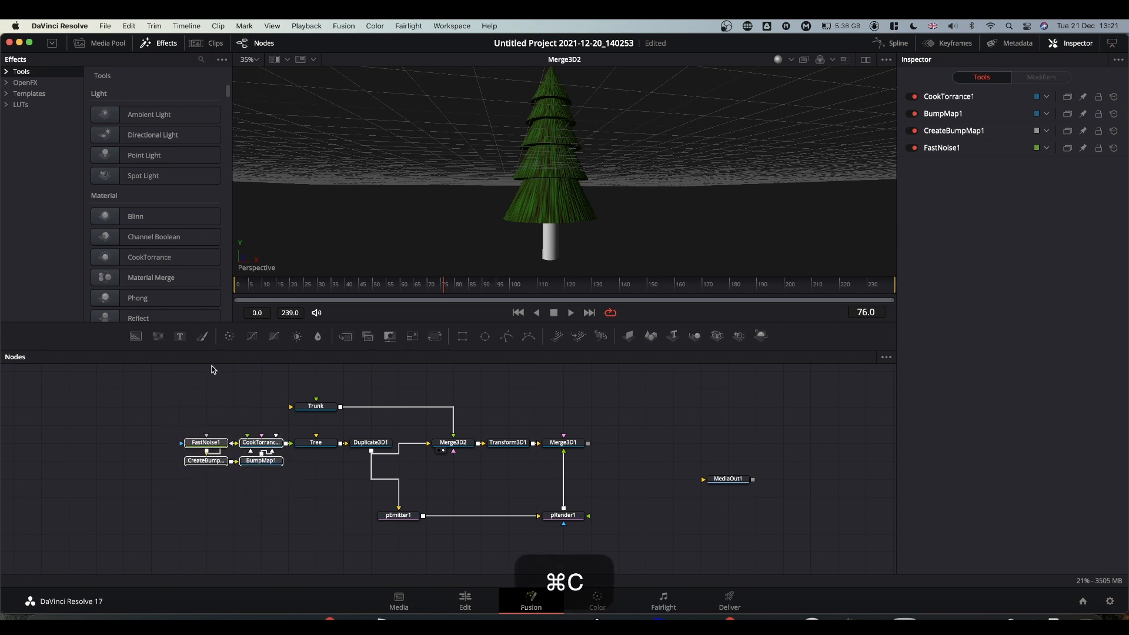
left_click(200, 384)
key("super+v")
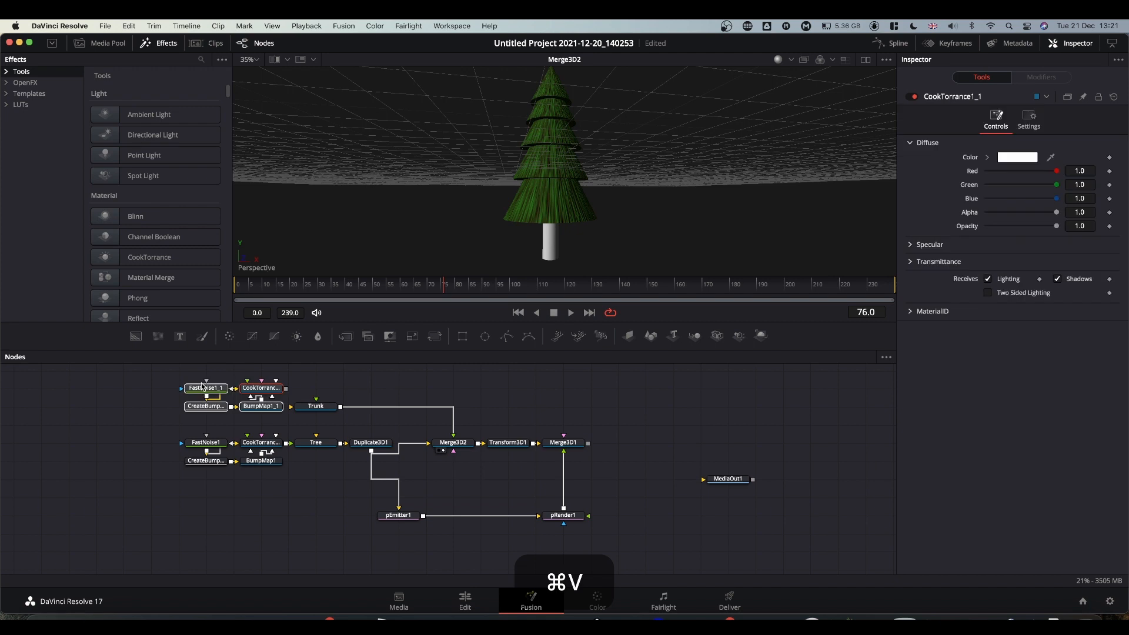
left_click_drag(258, 388, 317, 411)
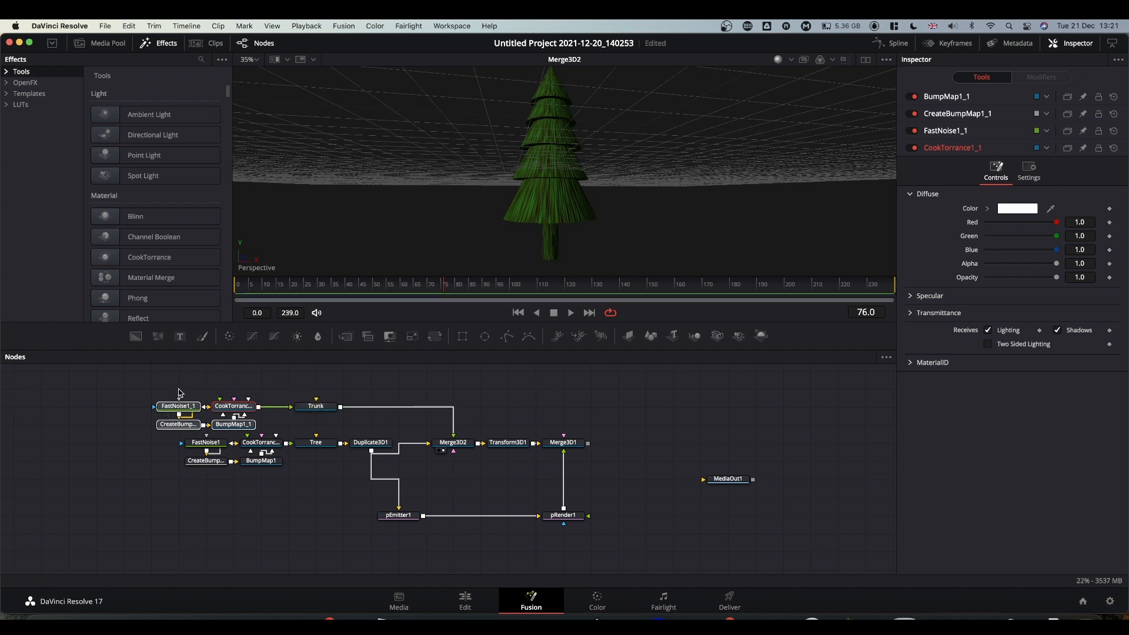
Change FastNoise1_1's Color 2 from green to orange-brown.
left_click(179, 406)
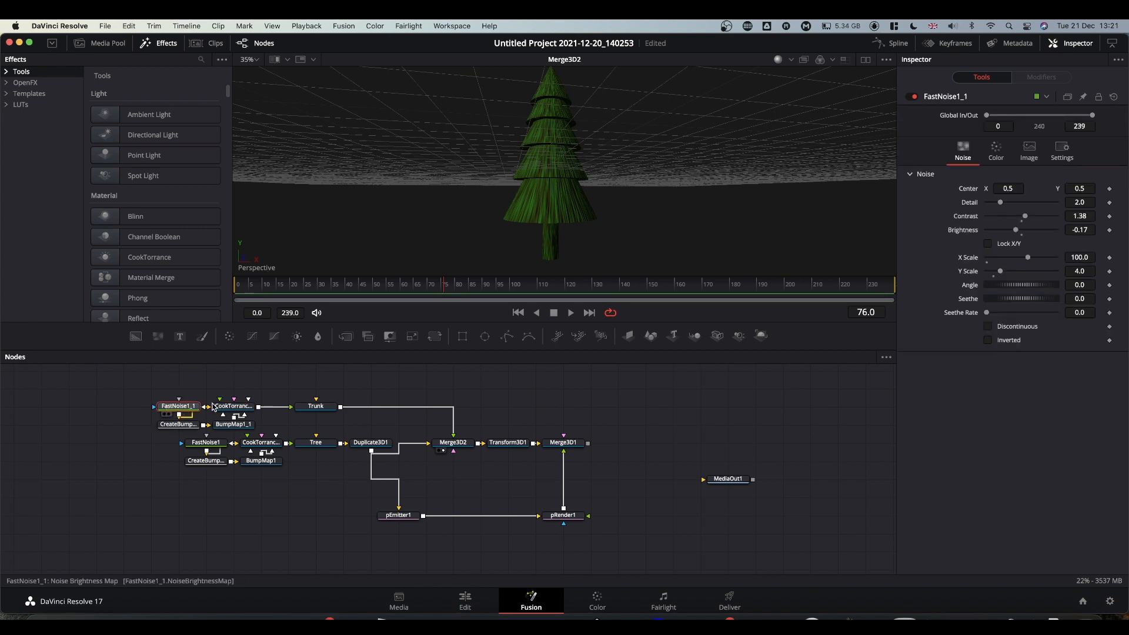
left_click(995, 150)
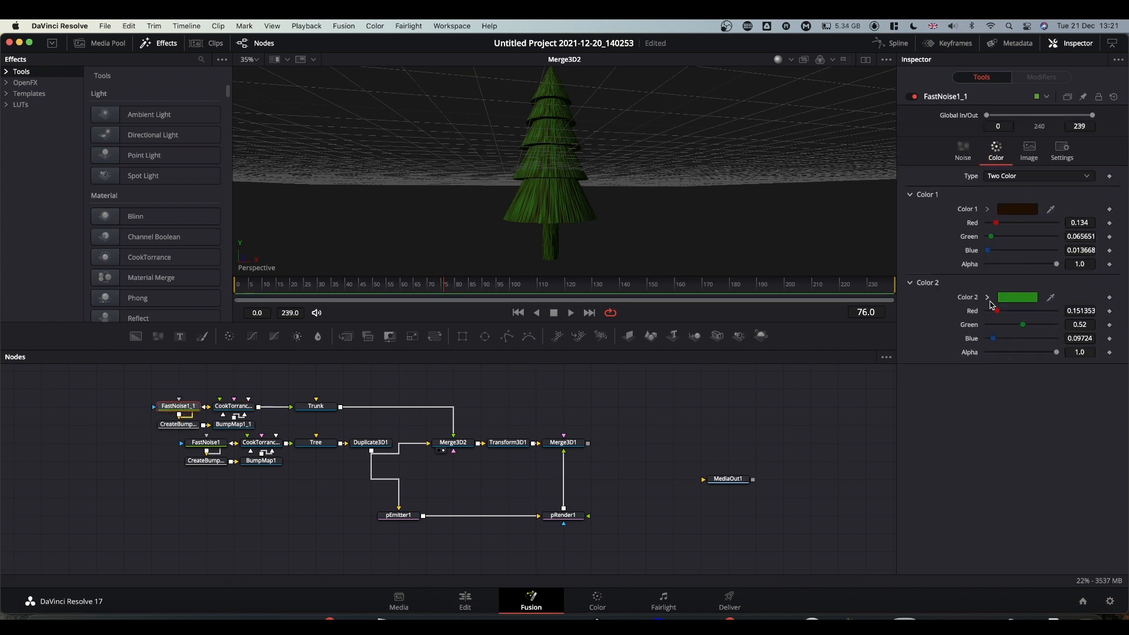
left_click(988, 298)
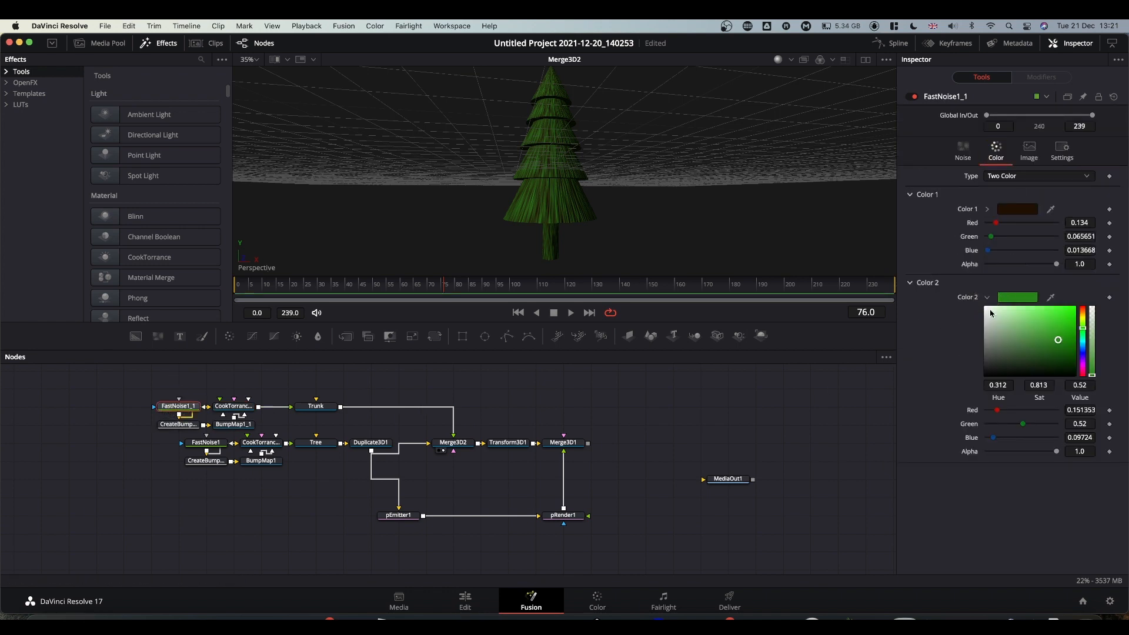
left_click(1085, 318)
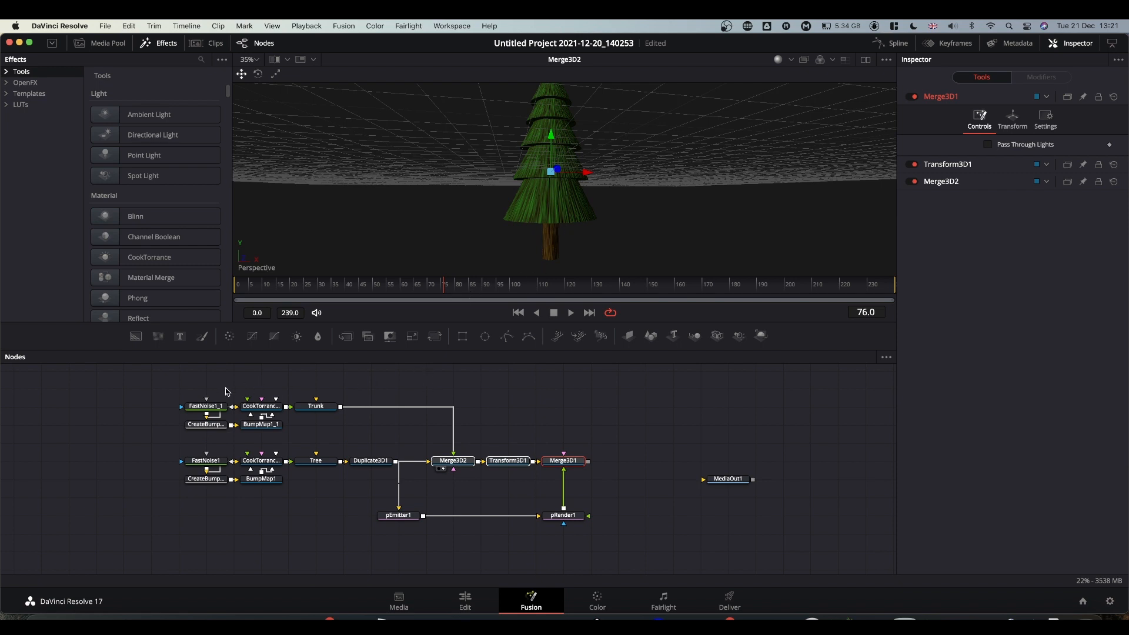
Select the trunk nodes and drop a new Shape3D node above the Trunk node.
left_click_drag(212, 392, 332, 412)
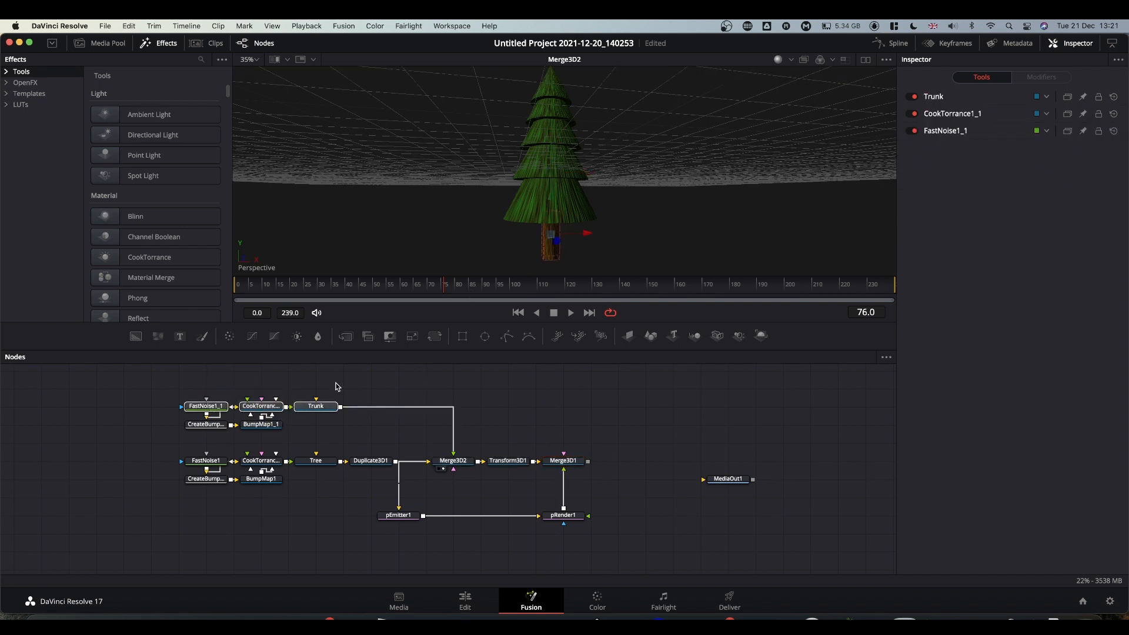
scroll(337, 388, "up", 2)
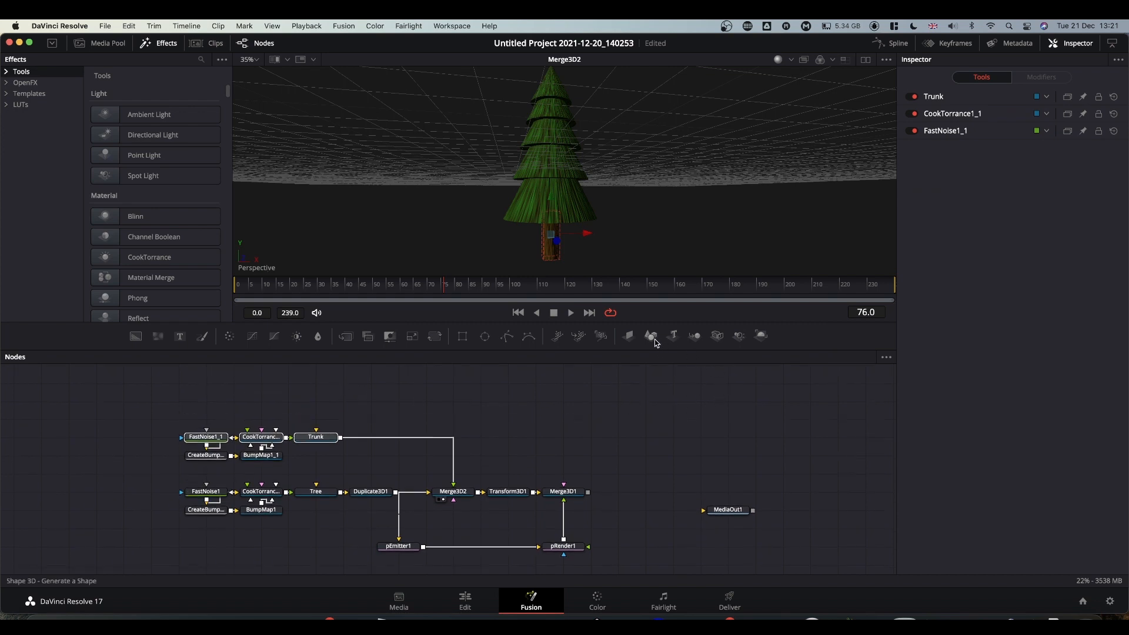
left_click_drag(652, 338, 328, 404)
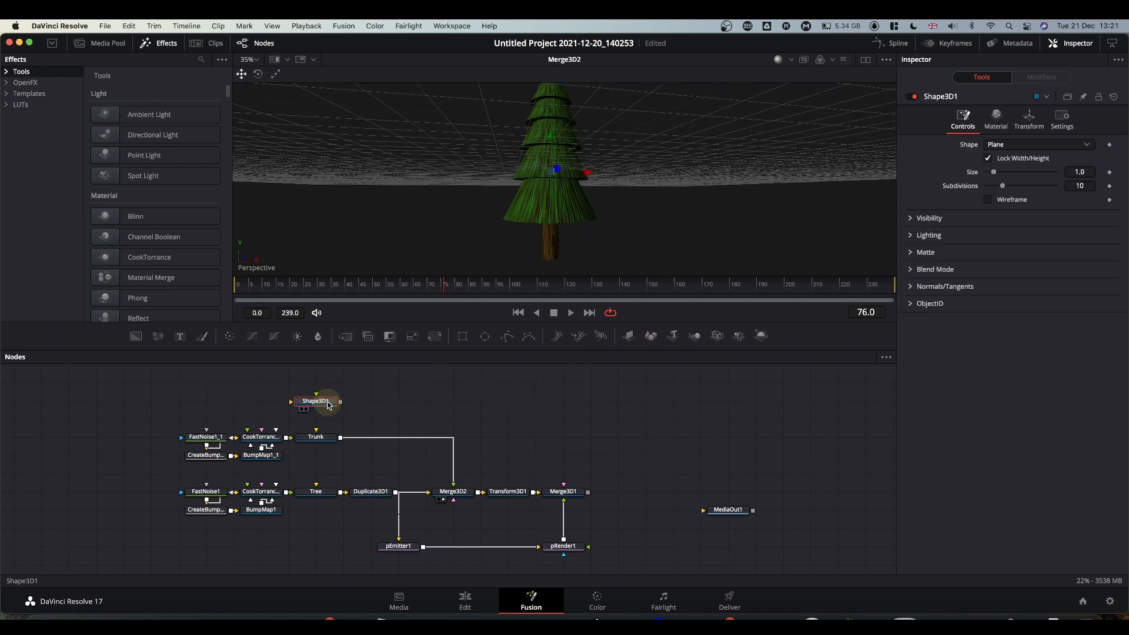
Rename the new Shape3D1 node to 'Pot' and set its shape to Cone.
key("F2")
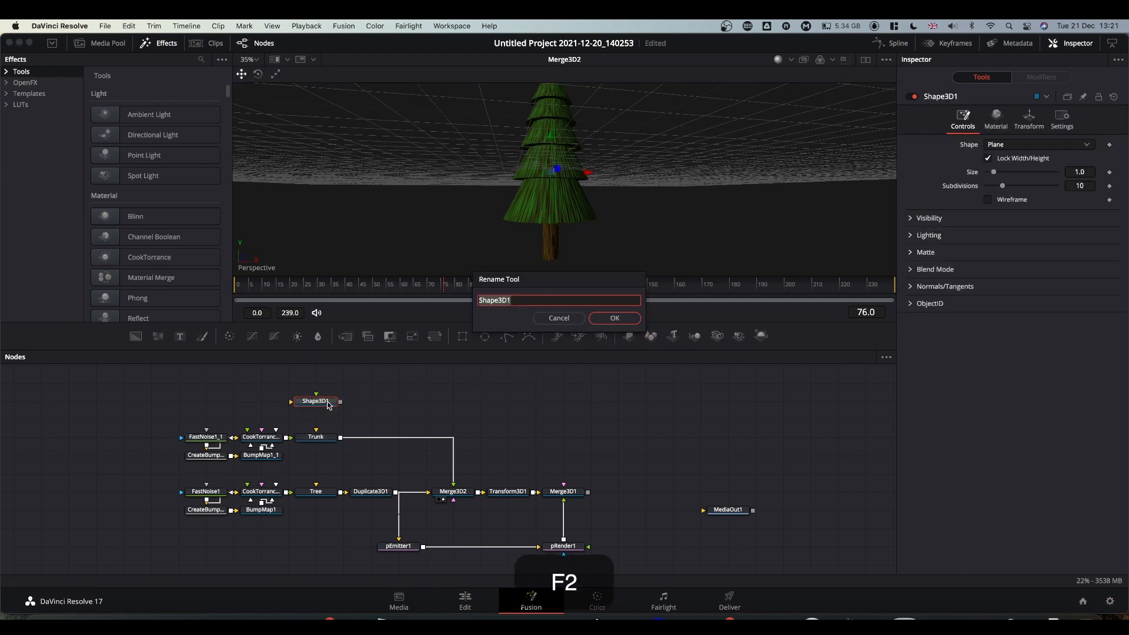
type("Pot")
key("Return")
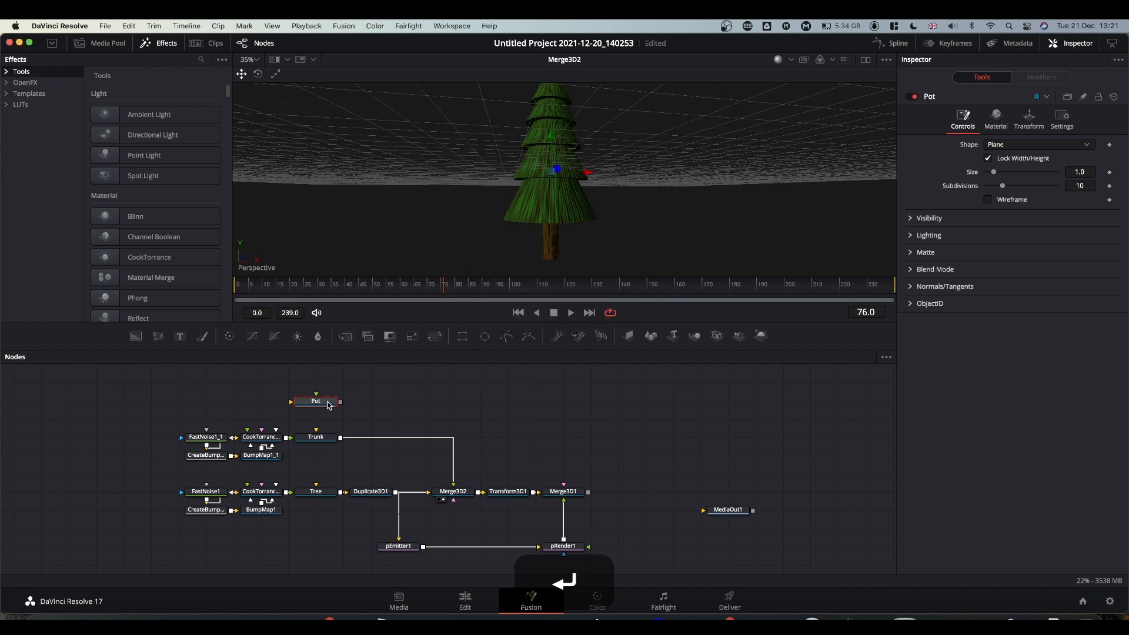
left_click(325, 404)
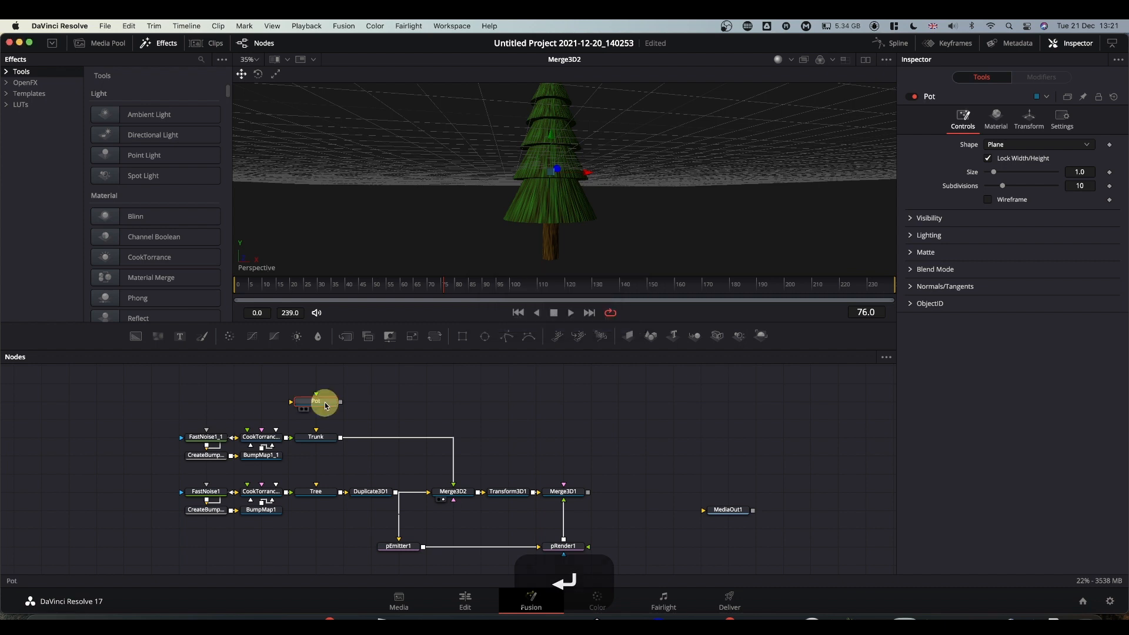
left_click(998, 144)
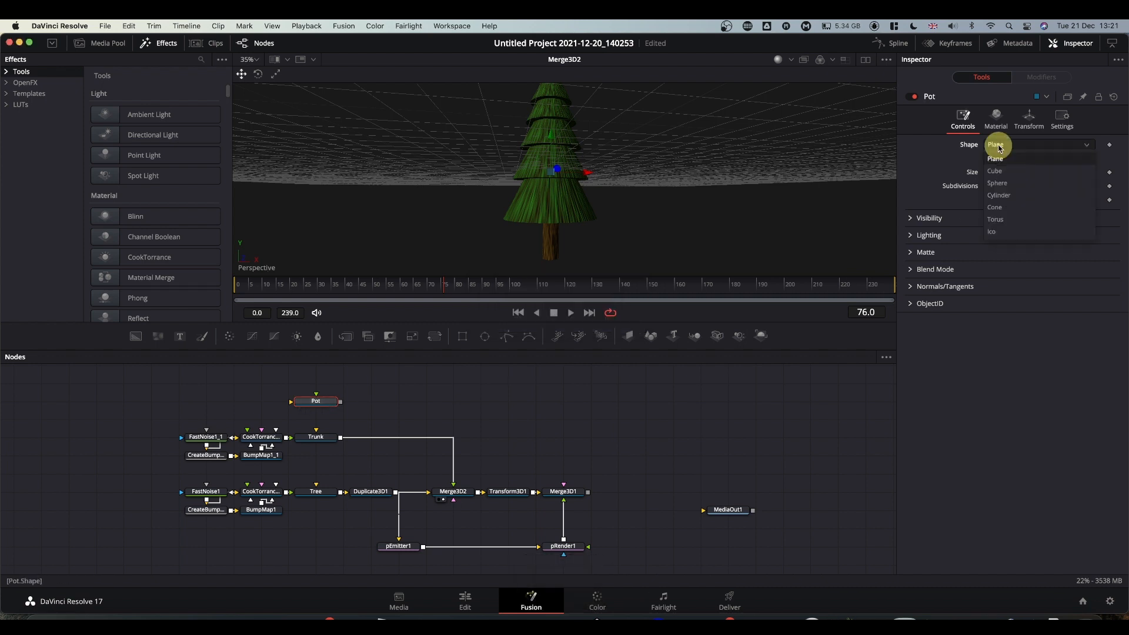
left_click(998, 207)
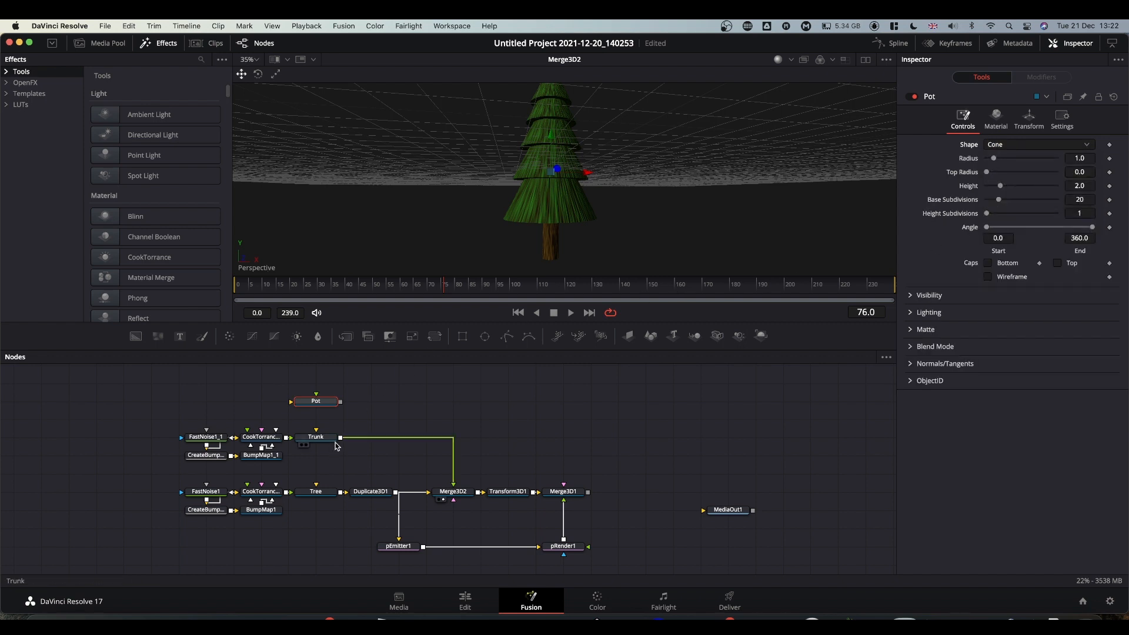
Connect Pot into Merge3D2 and set its Base Subdivisions to 100.
left_click_drag(340, 401, 450, 489)
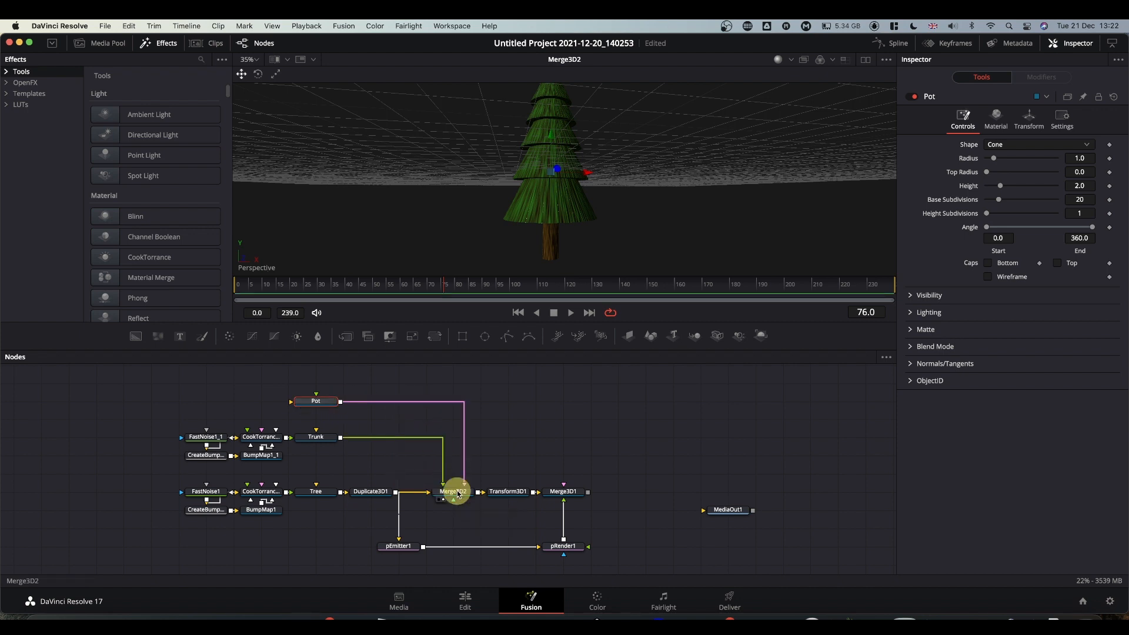
left_click(321, 402)
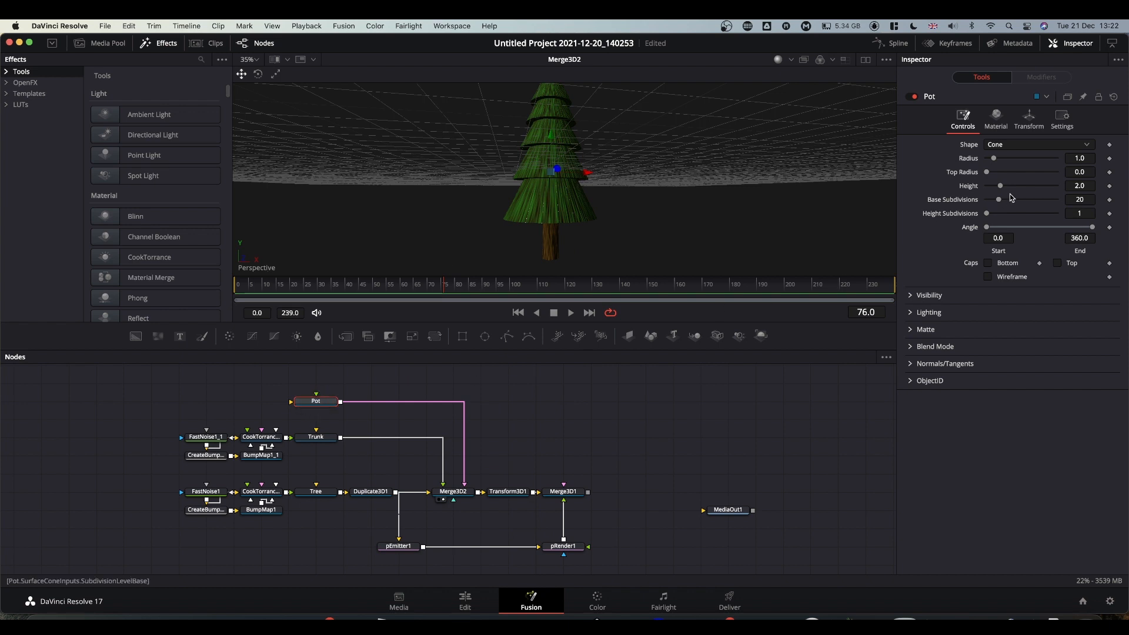
left_click_drag(999, 202, 1116, 198)
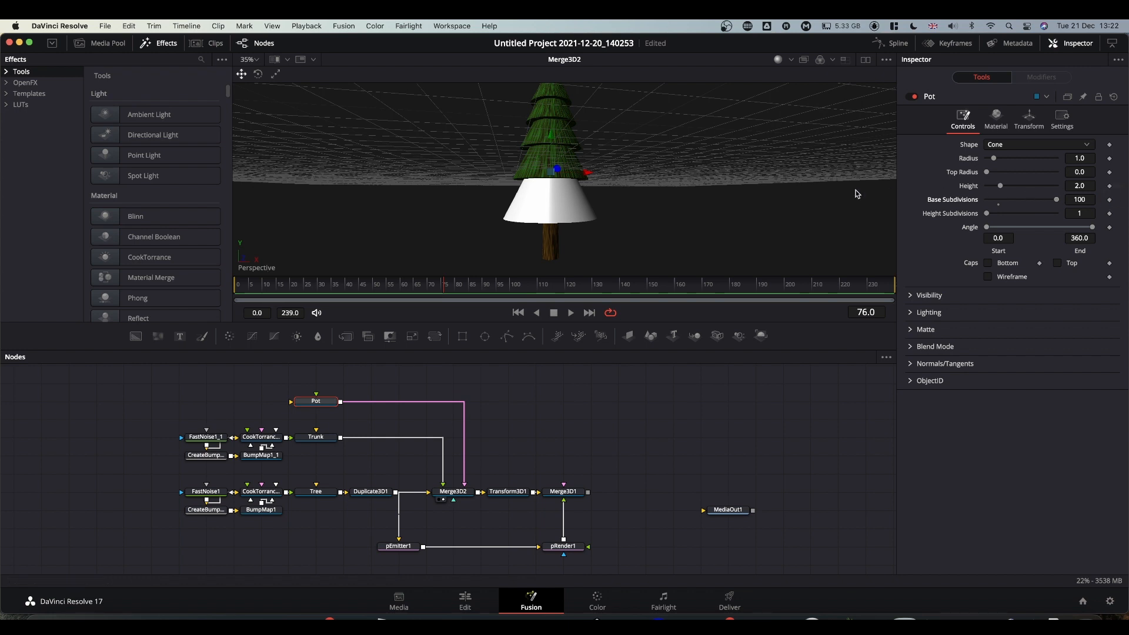
Lower the pot below the tree, widen its top radius to 0.82 and shorten its height to 0.79.
left_click(1030, 119)
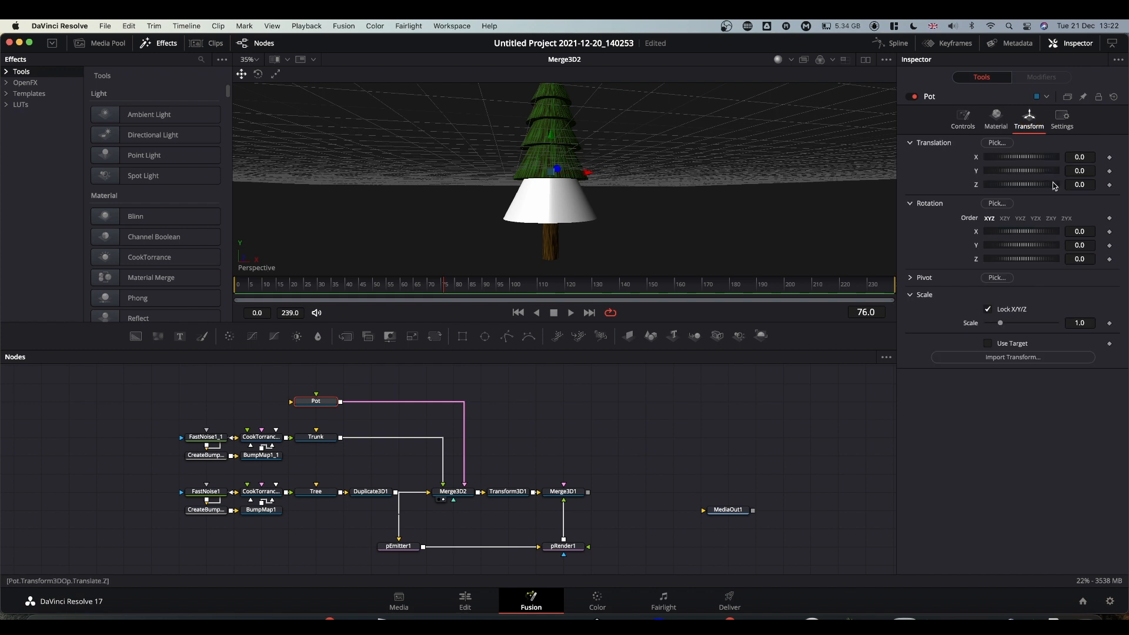
left_click_drag(1081, 170, 423, 184)
left_click(964, 118)
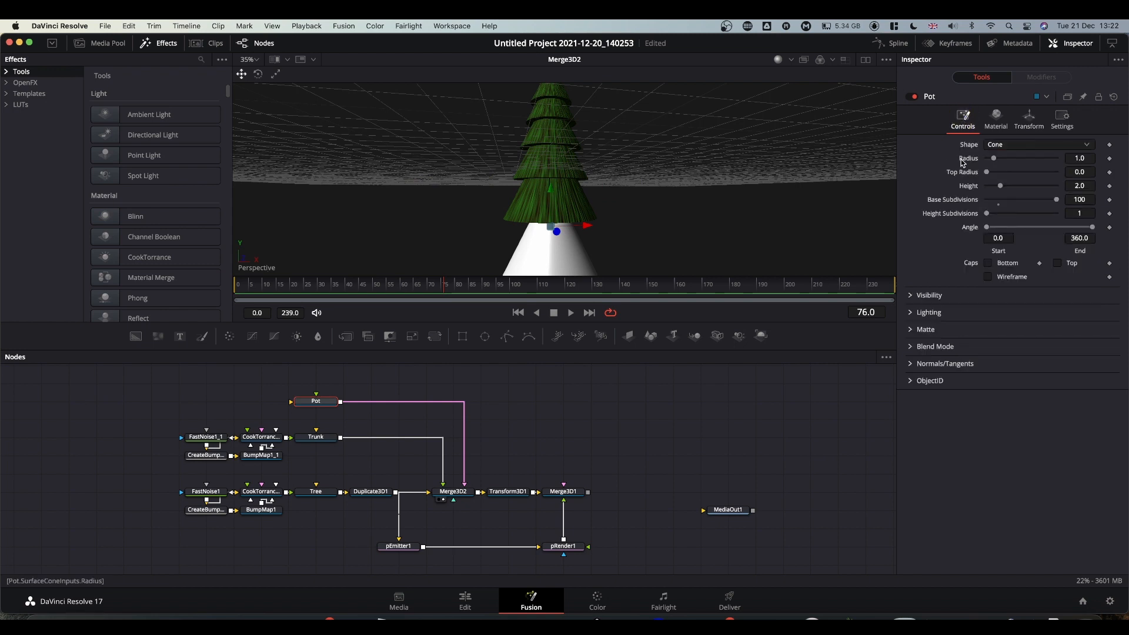
scroll(660, 242, "down", 5)
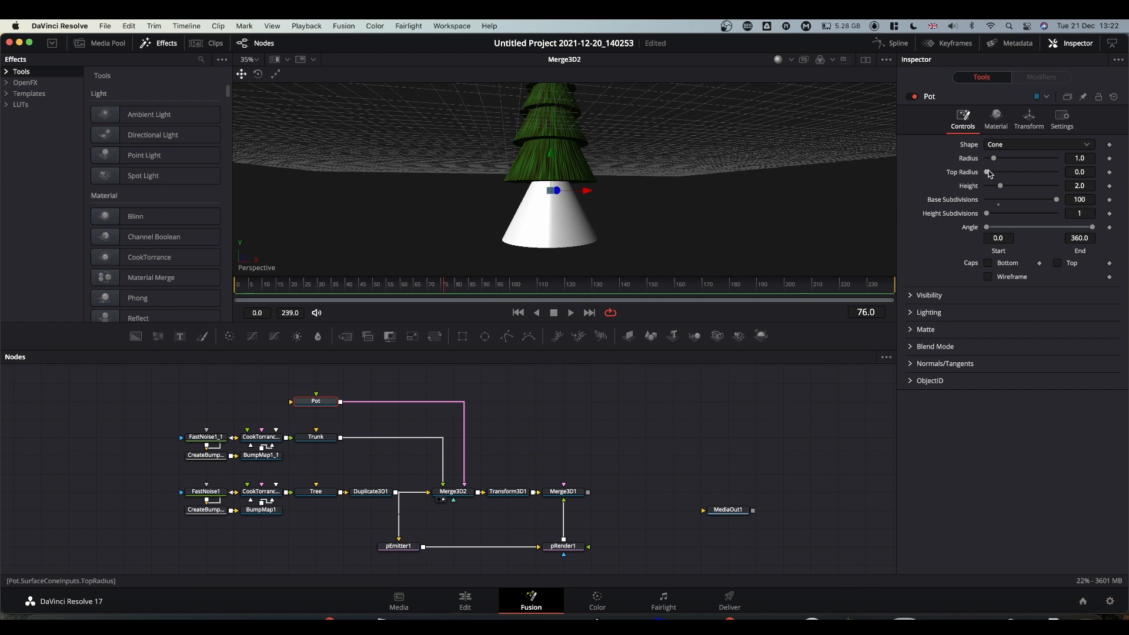
mouse_move(988, 174)
left_mouse_down()
mouse_move(1002, 176)
mouse_move(991, 157)
mouse_move(996, 173)
left_mouse_up()
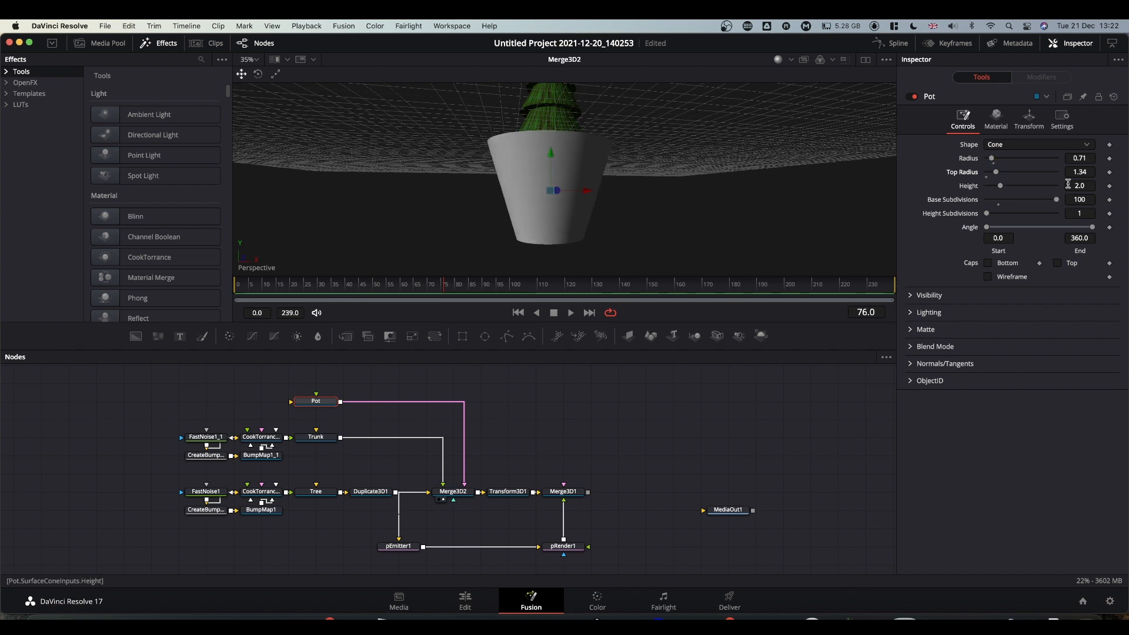
left_click_drag(1080, 186, 992, 175)
Place the pot under the trunk at about Y -2, set radius 0.48, and enable Bottom cap.
left_click(1029, 118)
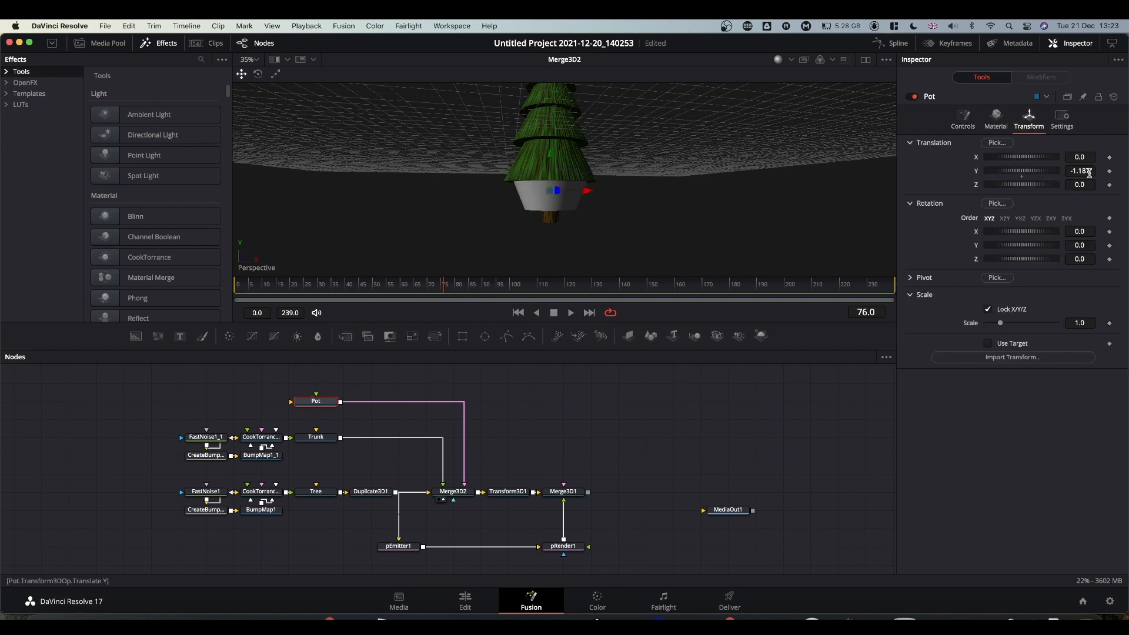
left_click_drag(1089, 172, 630, 218)
left_click_drag(637, 217, 644, 218)
left_click(962, 116)
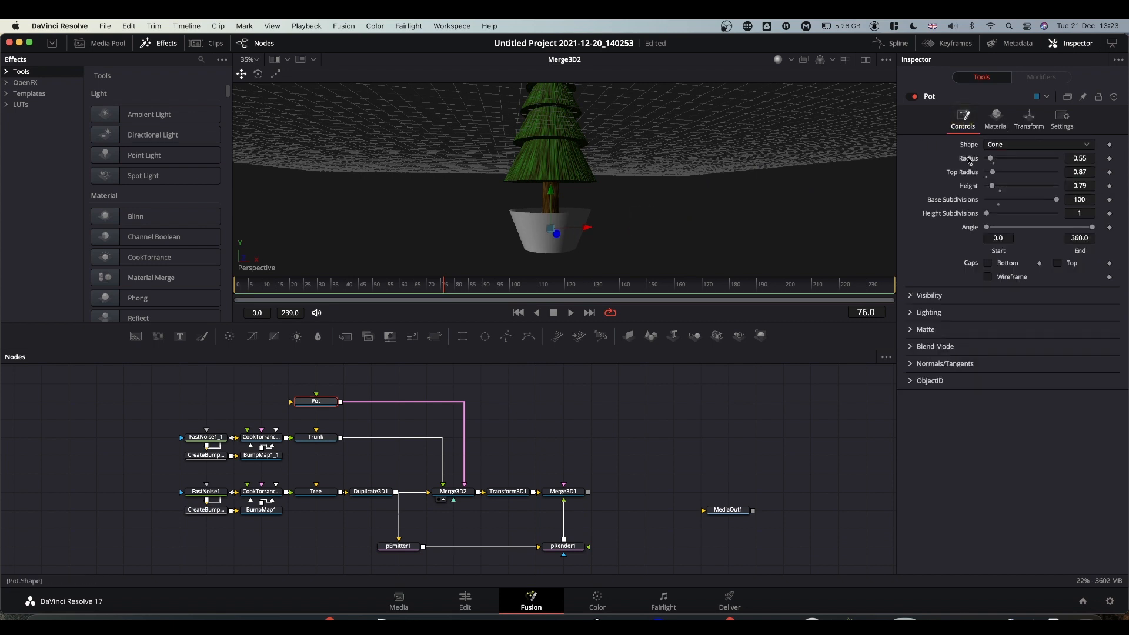
left_click_drag(1081, 157, 1080, 172)
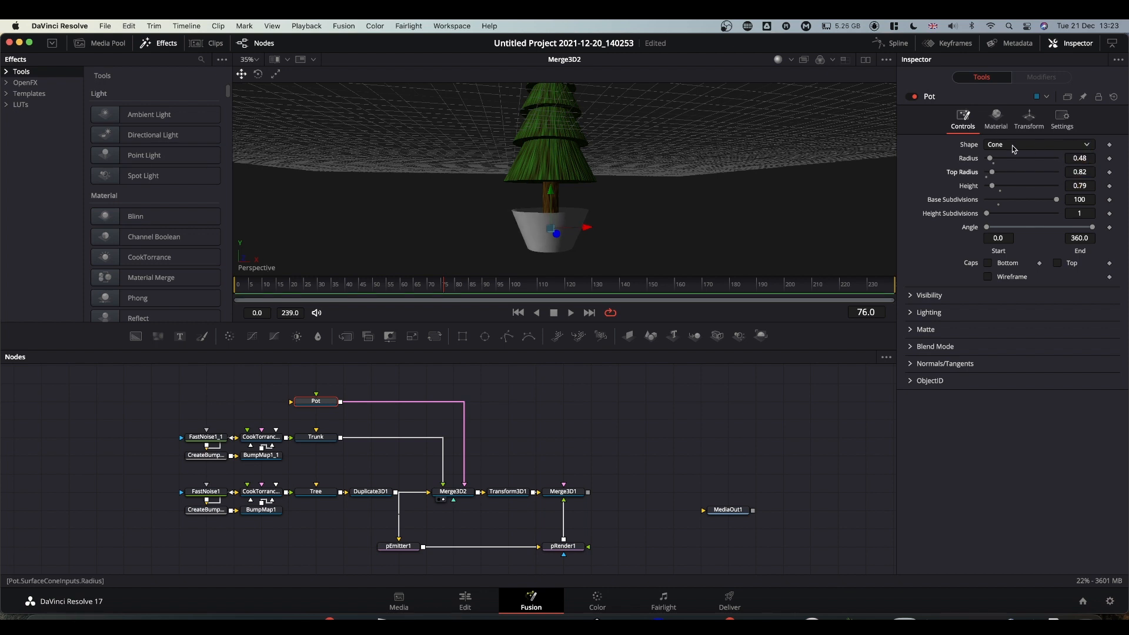
left_click(988, 264)
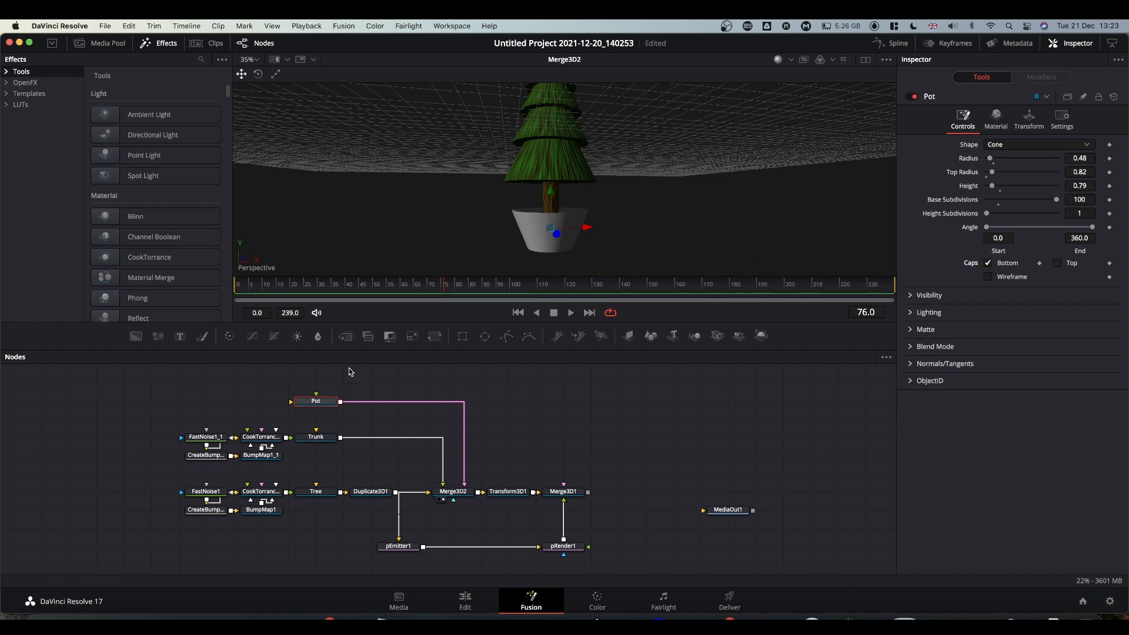
Add a solid Background generator node to the node graph.
scroll(350, 370, "up", 3)
scroll(351, 373, "up", 3)
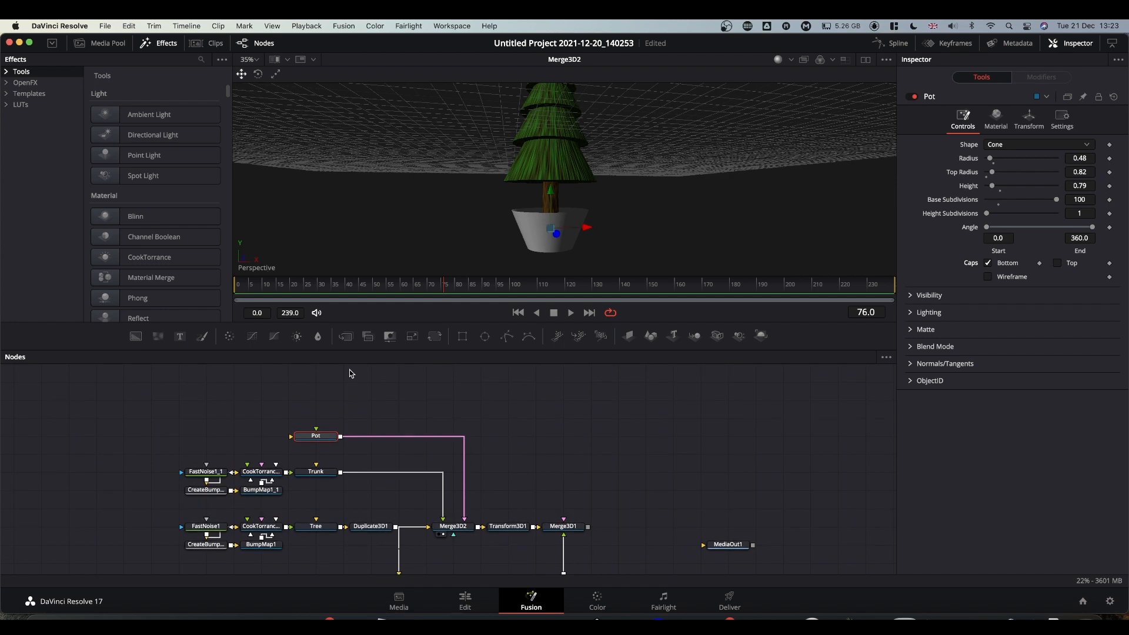
left_click_drag(142, 336, 195, 438)
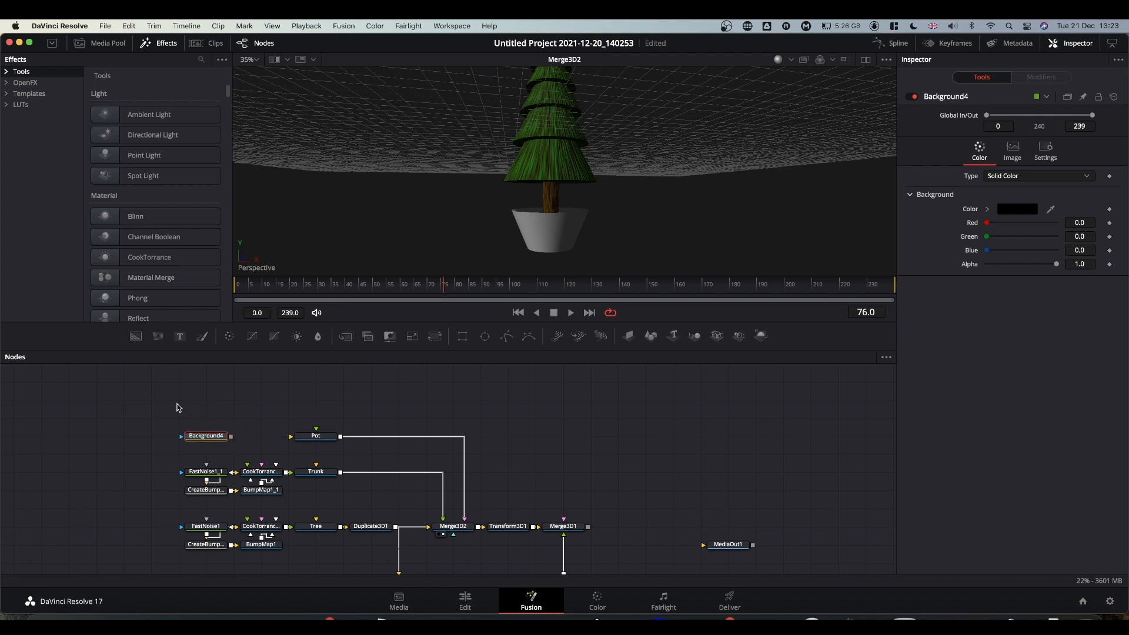
Add a second background merged via Merge1 and set Background4's Red to 0.5.
left_click_drag(132, 338, 233, 436)
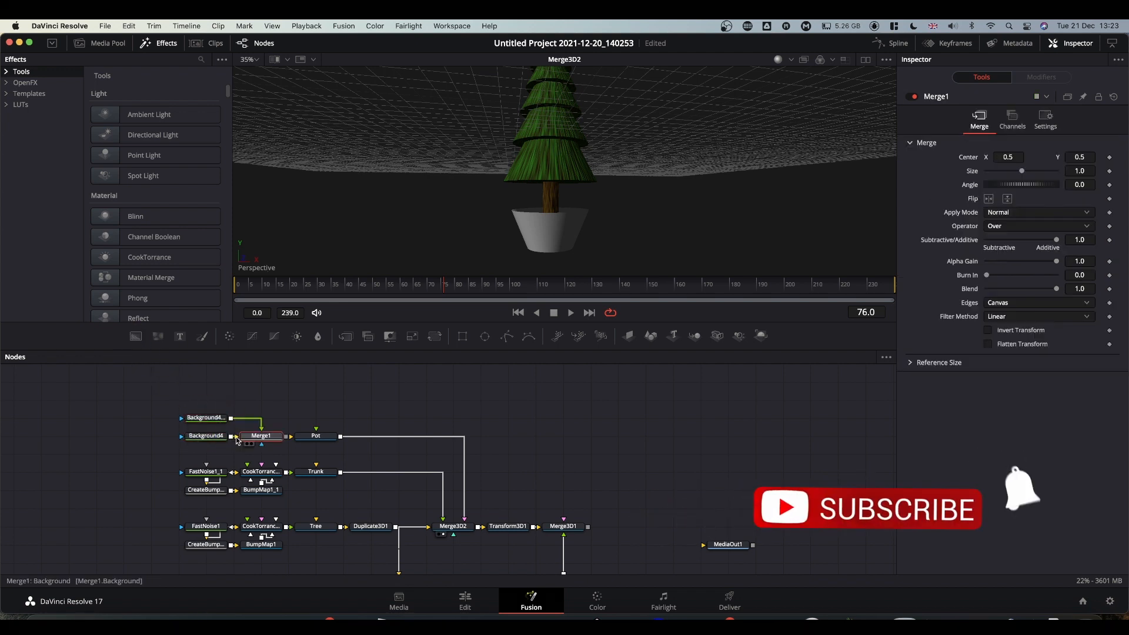
left_click_drag(187, 392, 228, 440)
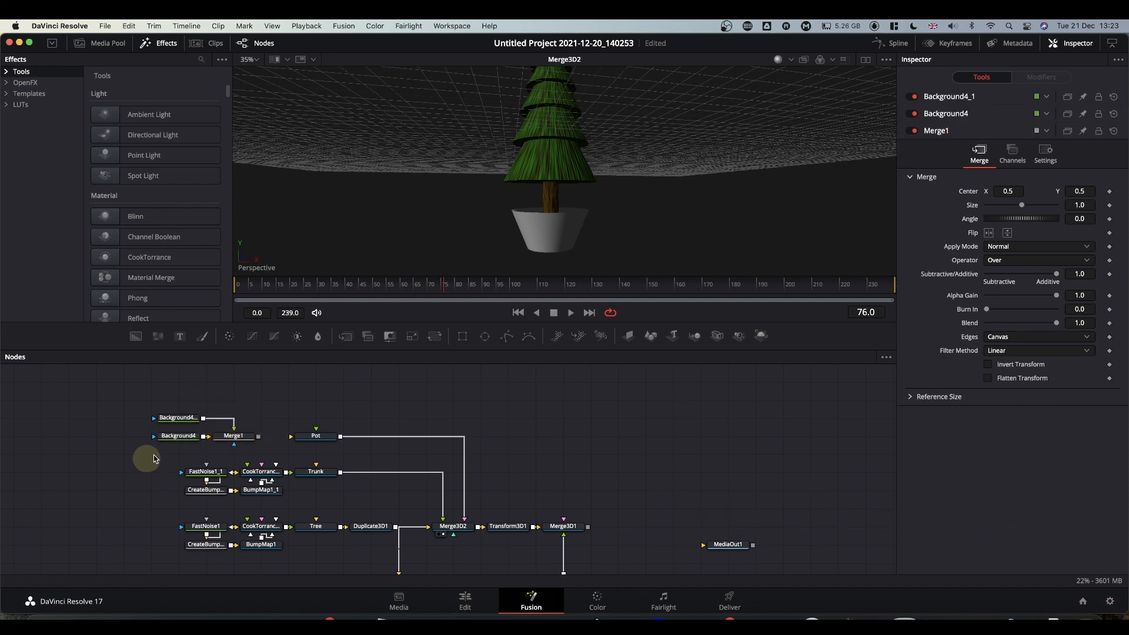
left_click(180, 438)
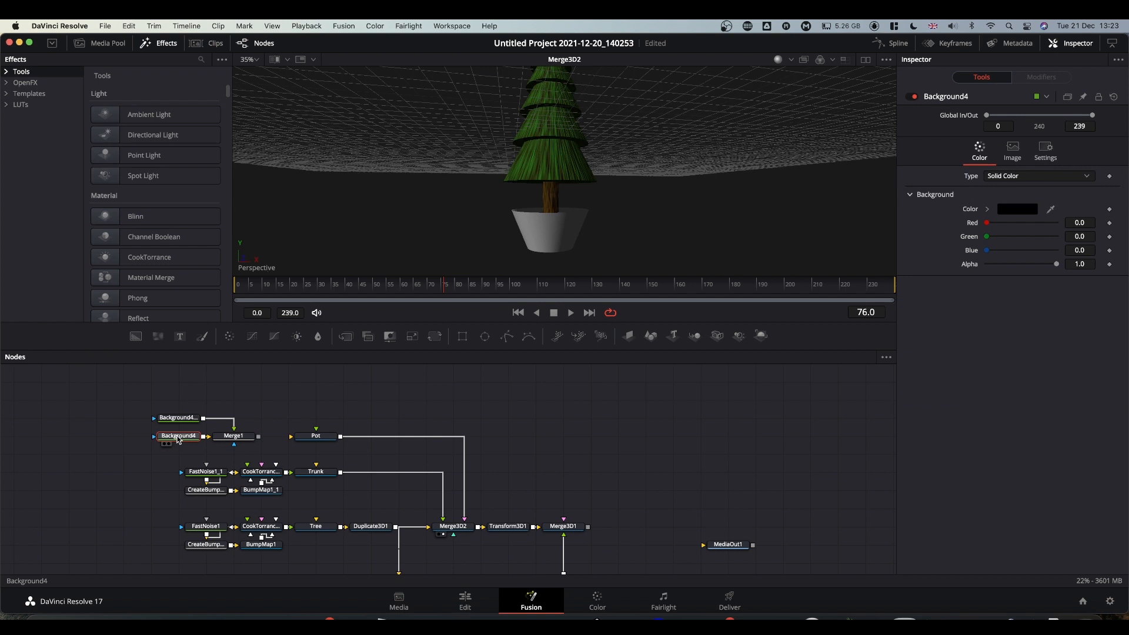
left_click(1079, 223)
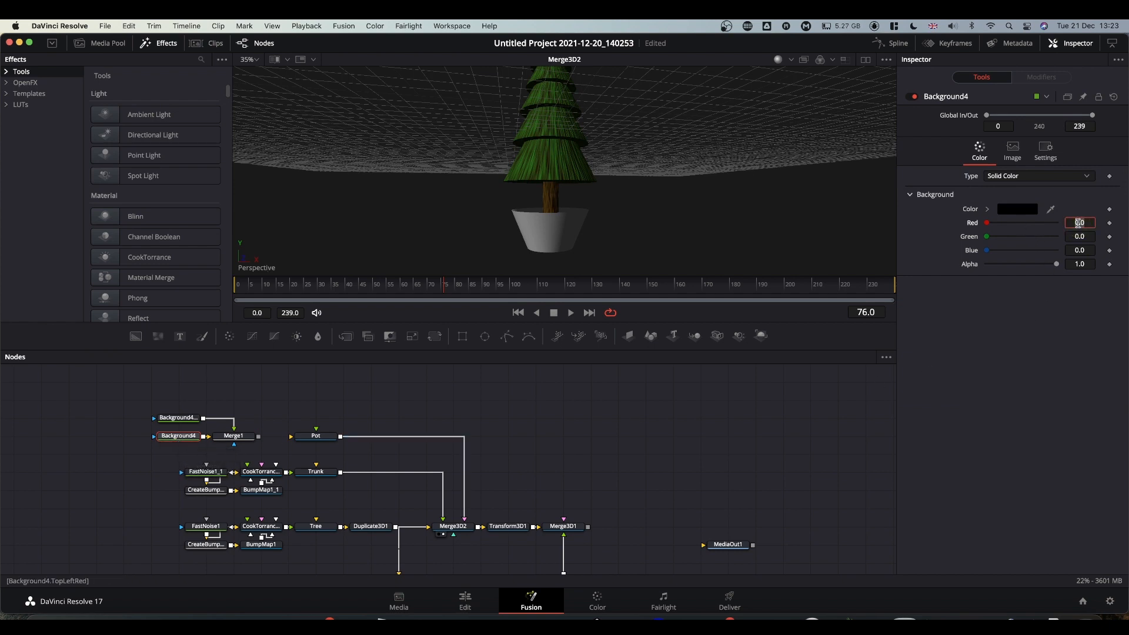
type(".5")
left_click(1063, 388)
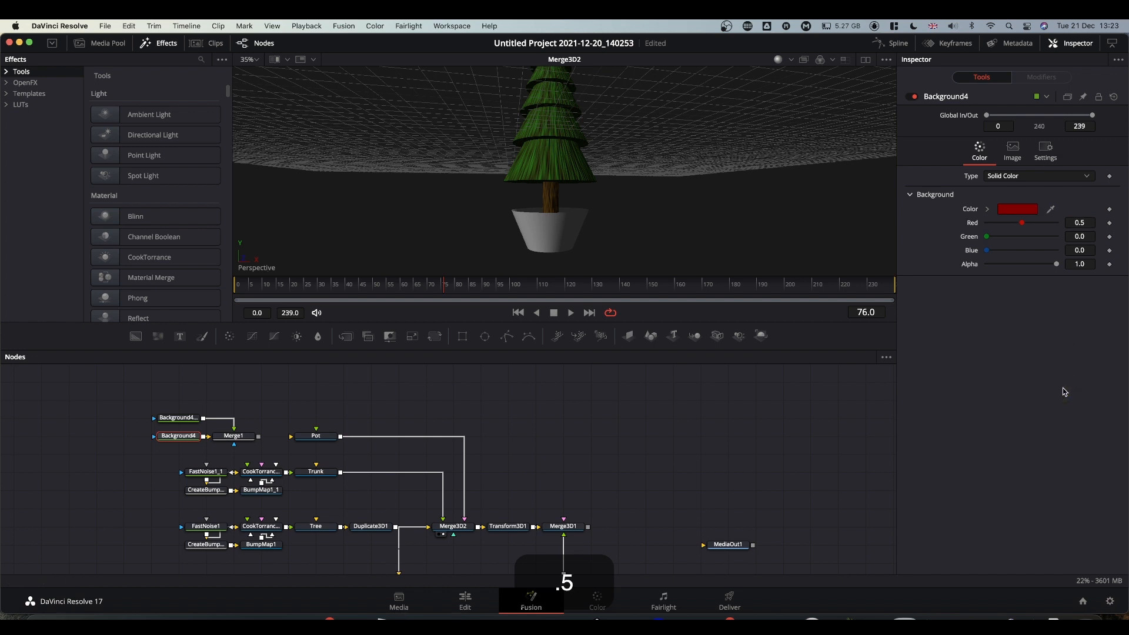
Set Background4_1's Green to 0.5 and show Merge1 in the viewer.
left_click(180, 418)
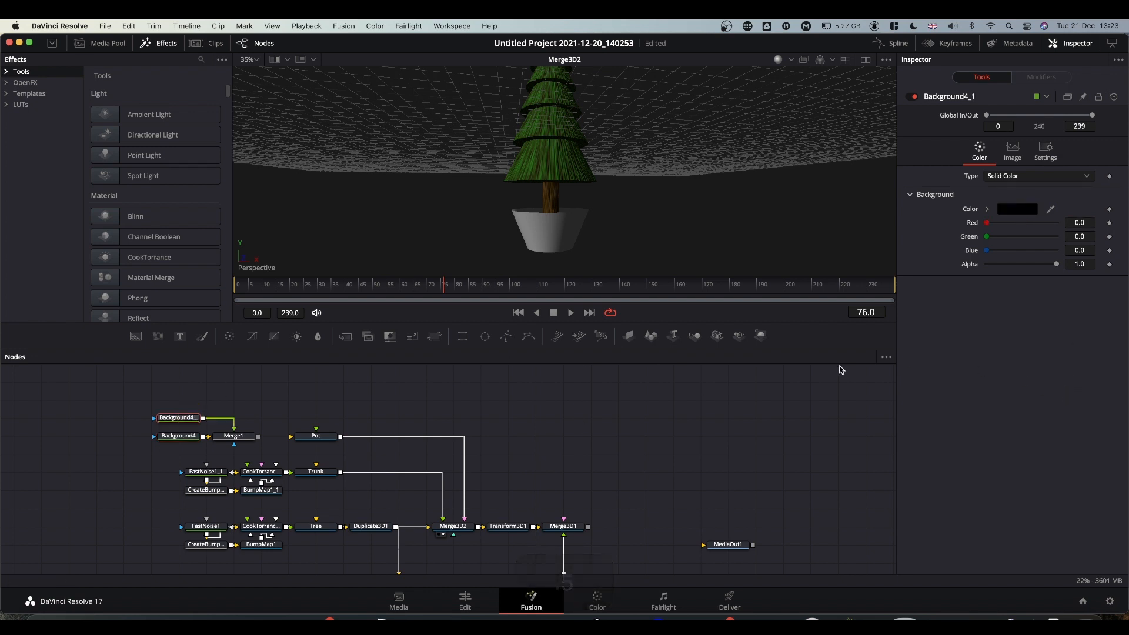
left_click(1081, 236)
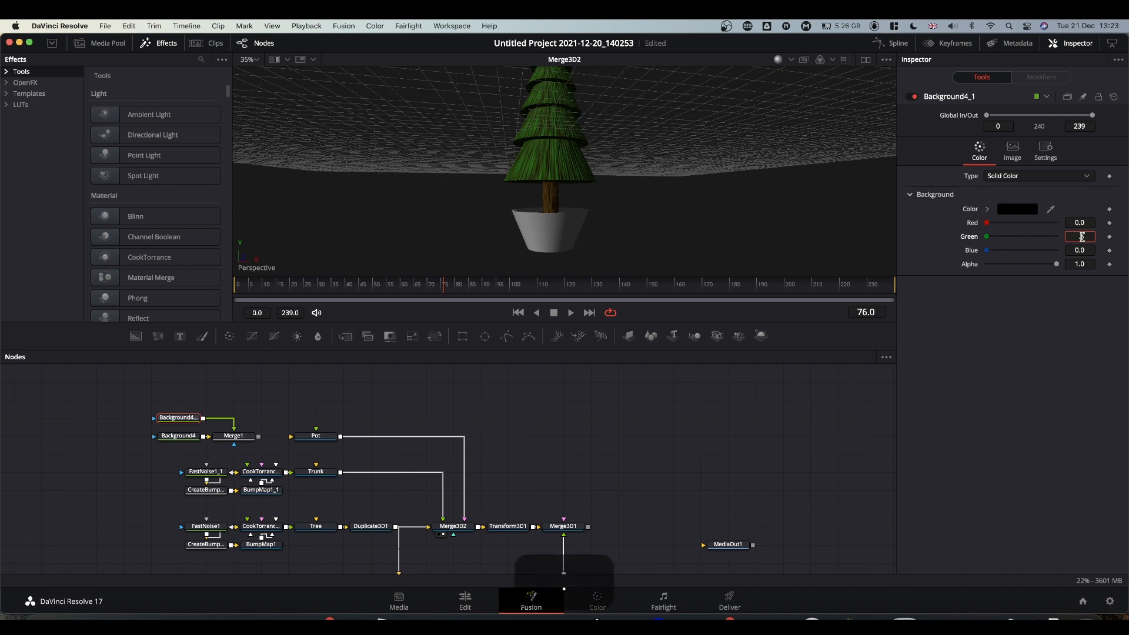
key("Return")
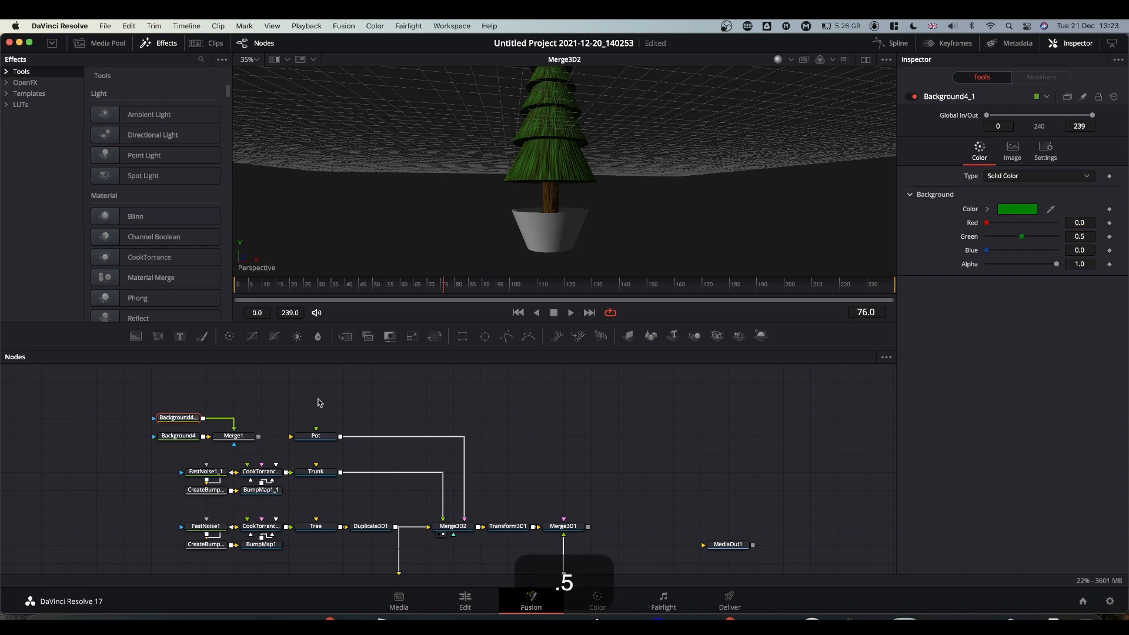
left_click_drag(242, 441, 483, 211)
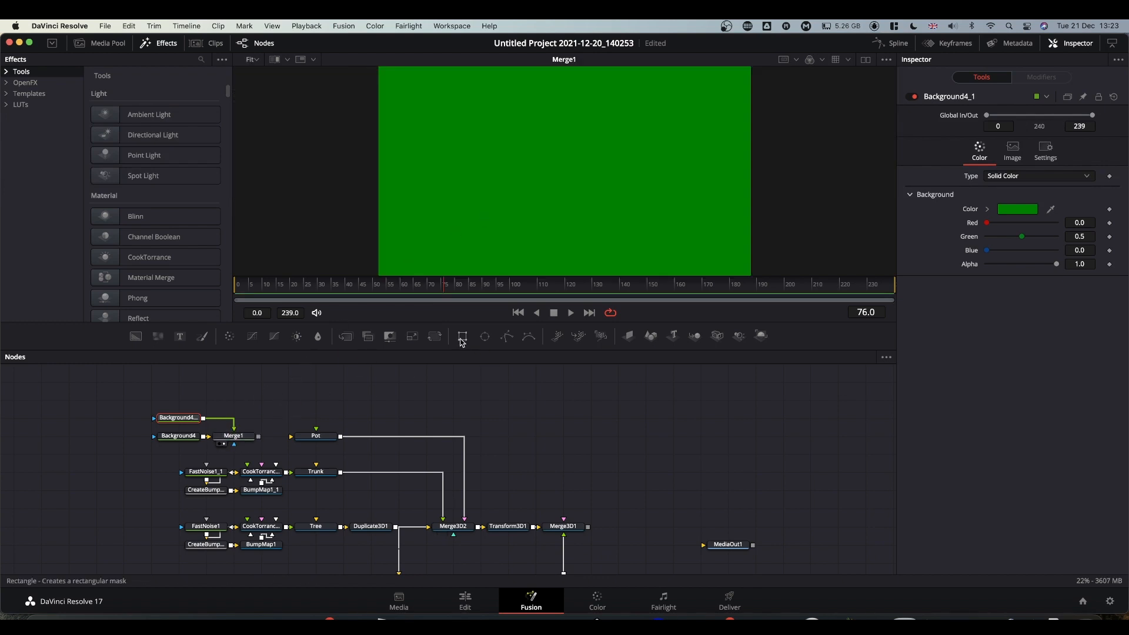
Mask Background4_1 with a Rectangle of width 1.0, height 0.165, centred at Y 0.75.
left_click_drag(464, 340, 187, 421)
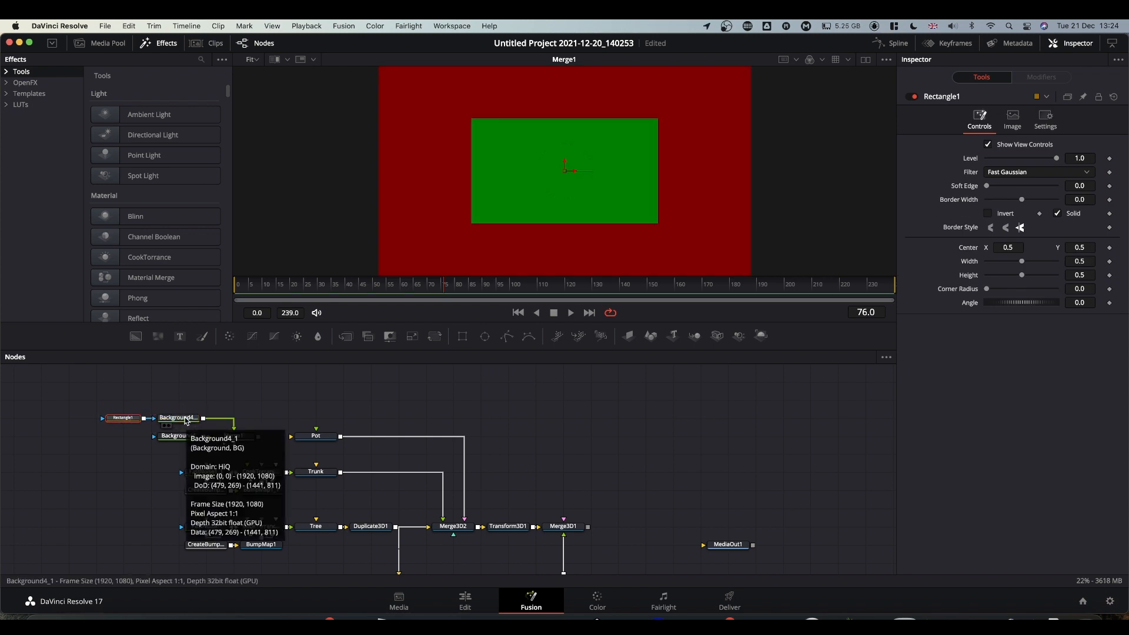
left_click(182, 418)
left_click(119, 420)
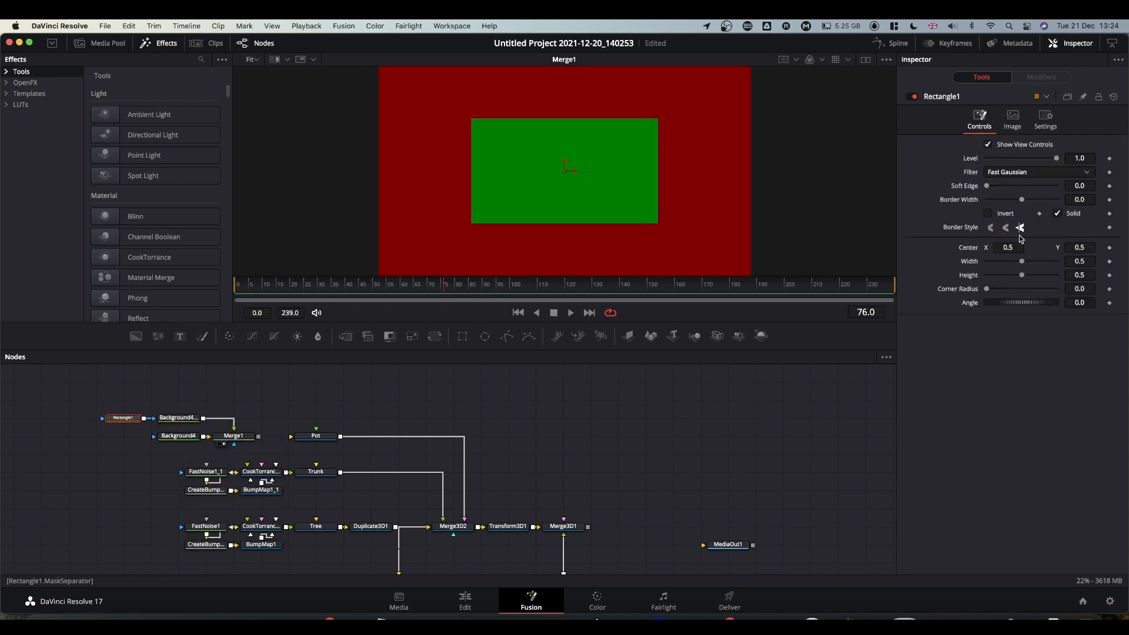
left_click_drag(1023, 262, 1116, 254)
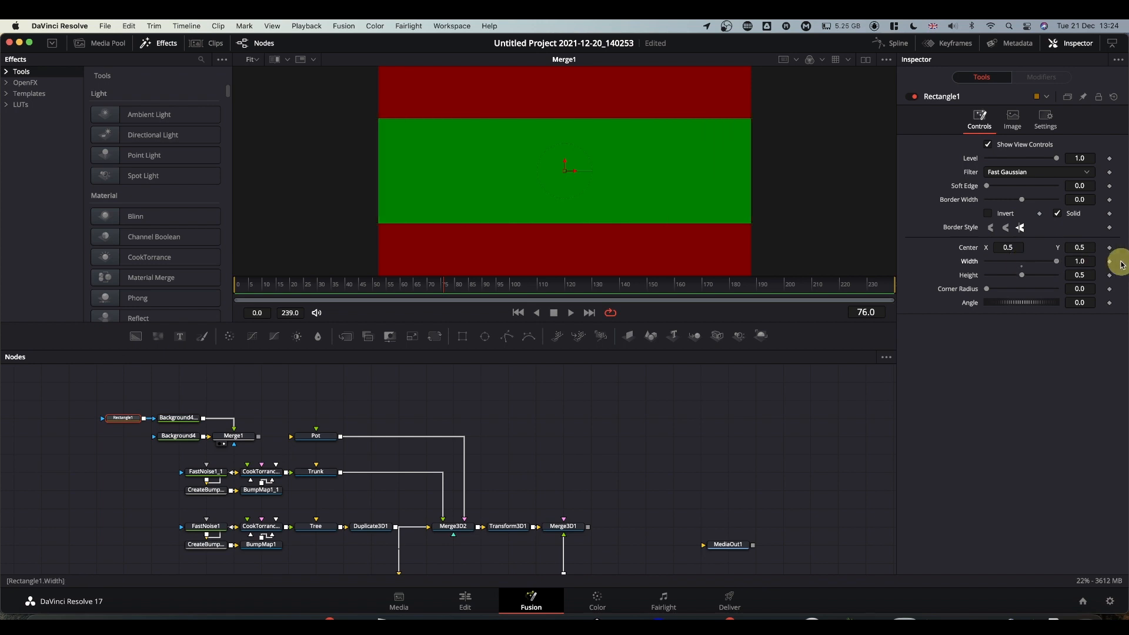
left_click_drag(1024, 278, 1003, 277)
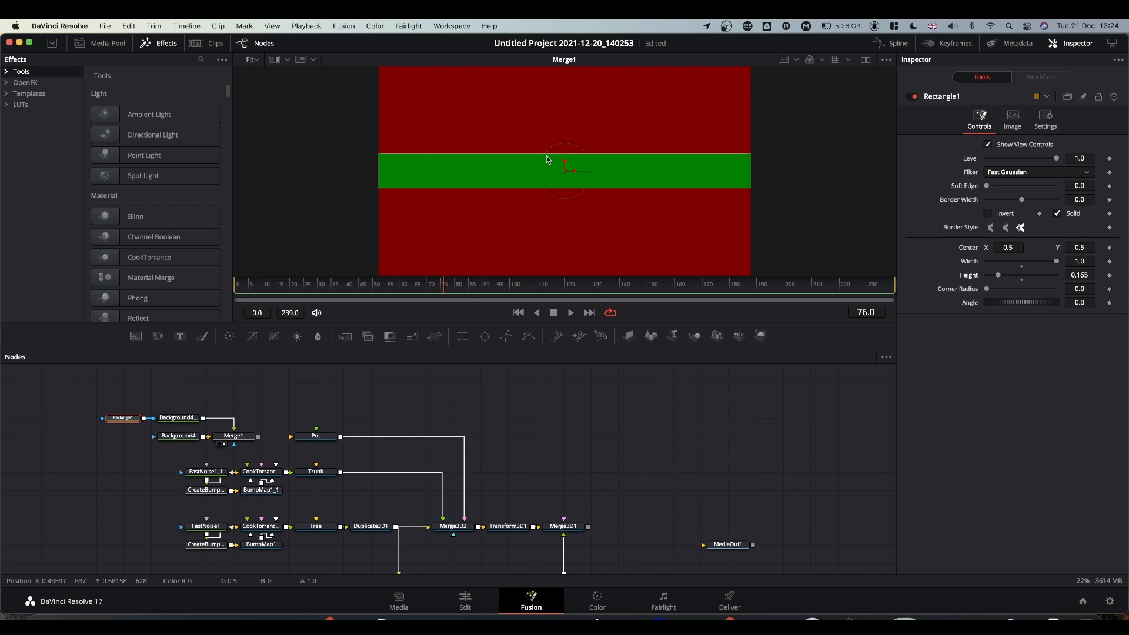
left_click_drag(564, 164, 563, 97)
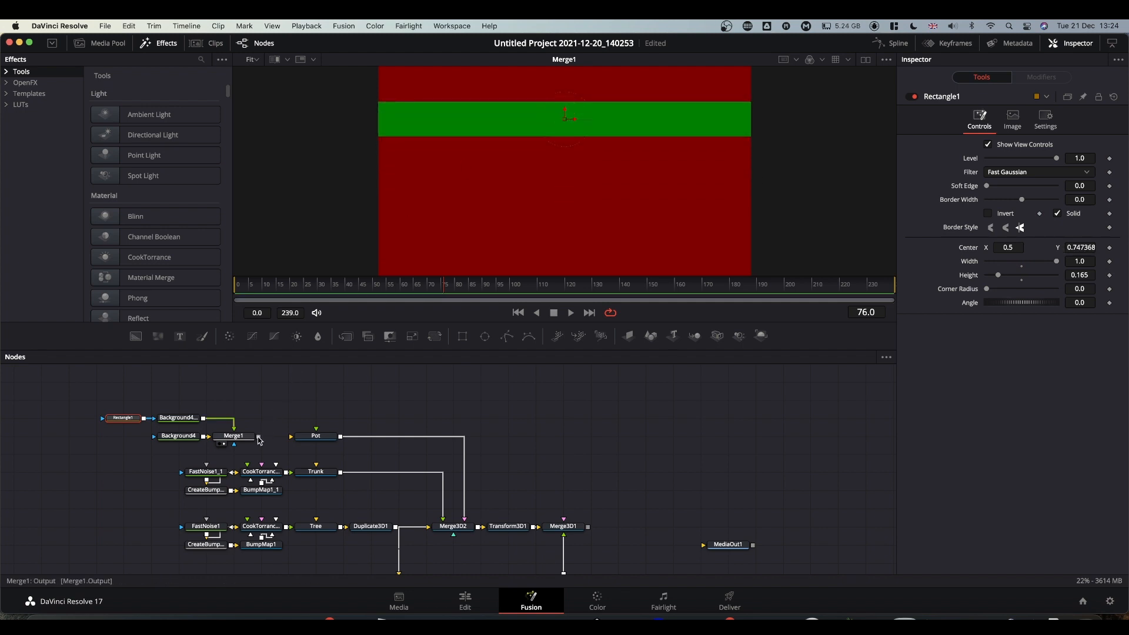
Connect Merge1 to Pot's input and view Merge3D2 level with the striped pot.
left_click_drag(259, 437, 321, 441)
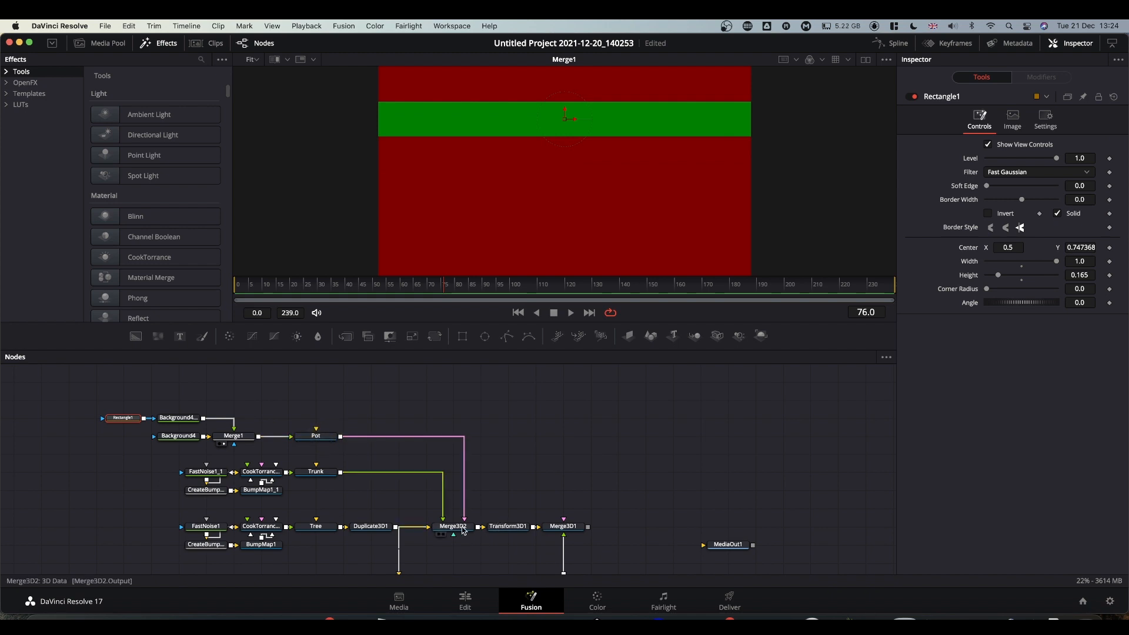
left_click_drag(452, 526, 558, 223)
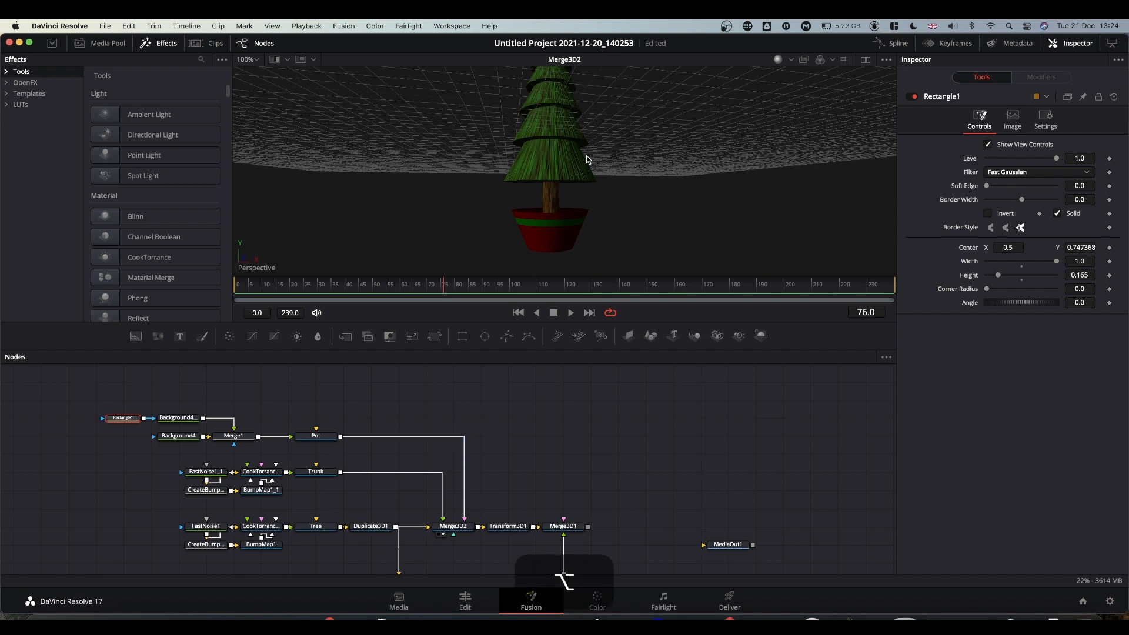
middle_click_drag(585, 156, 584, 176, "alt")
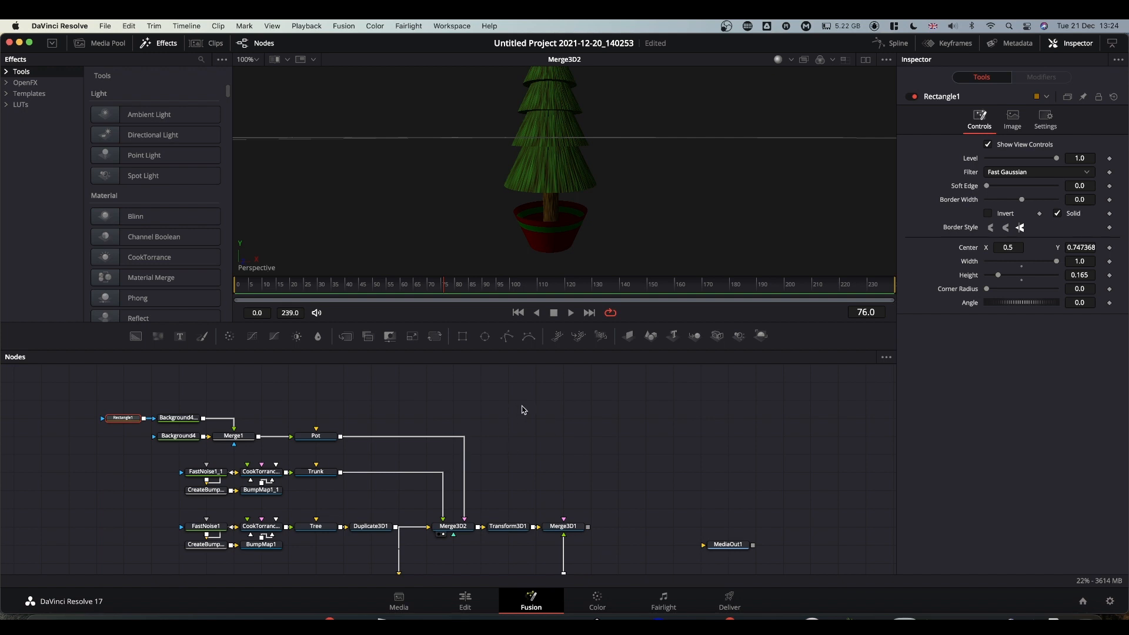
Add a new Shape3D1 cylinder to Merge3D2 with more subdivisions and a top cap.
left_click_drag(650, 336, 452, 529)
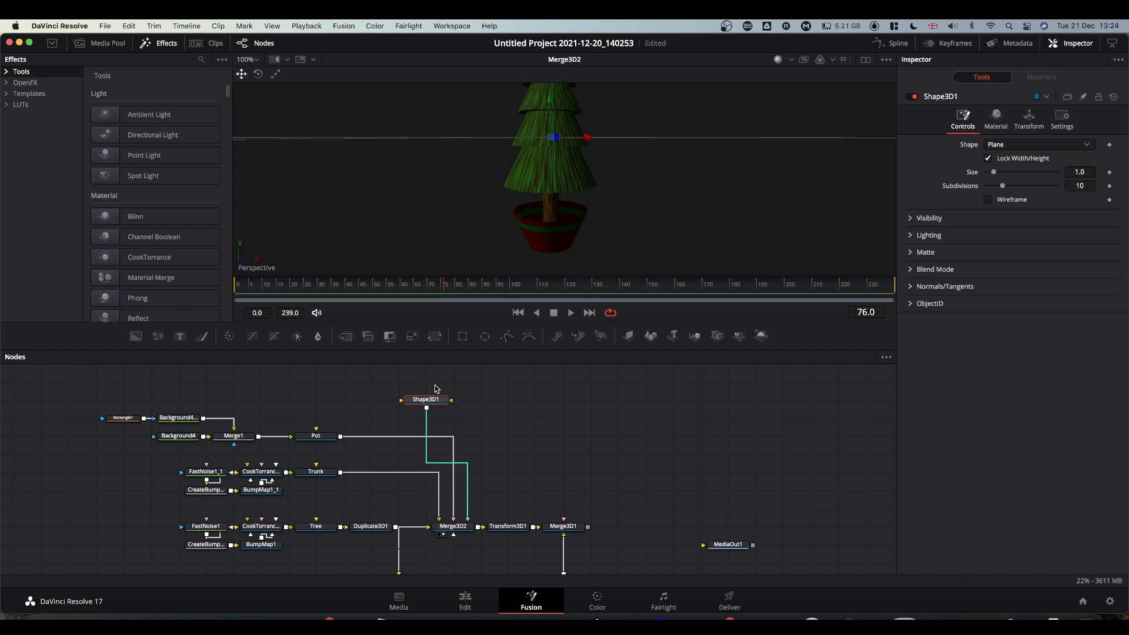
left_click(1004, 145)
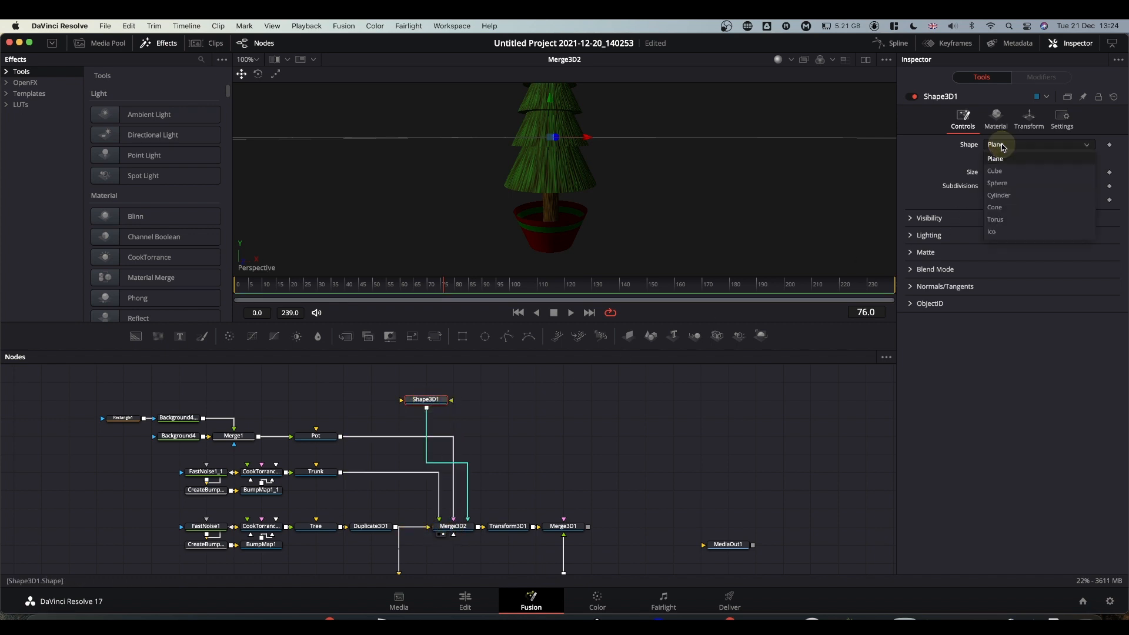
left_click(1009, 196)
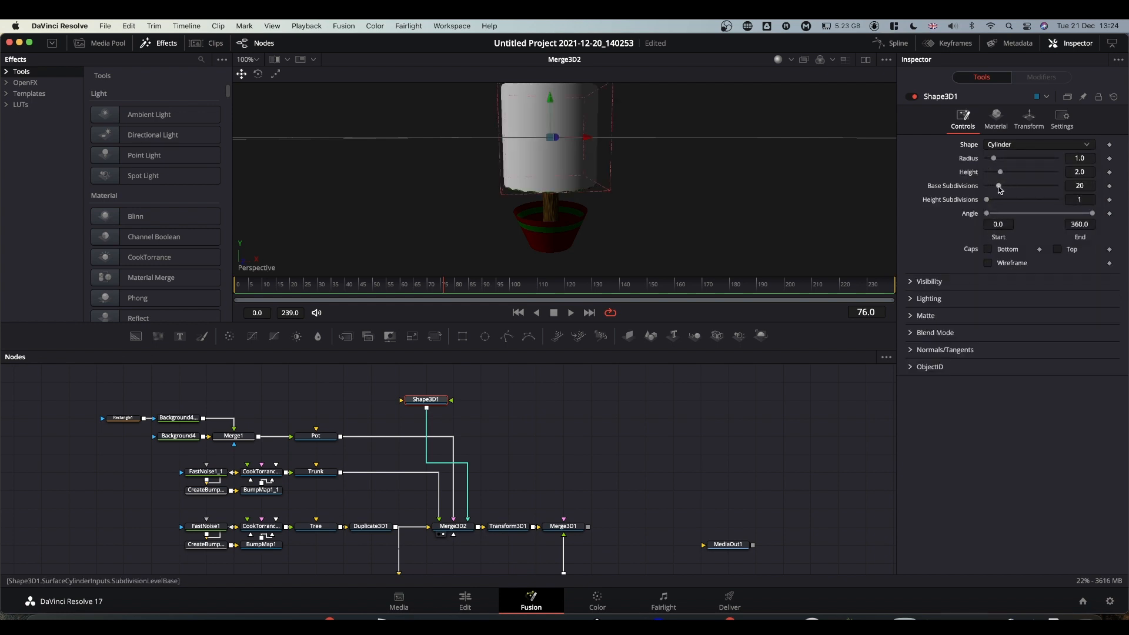
left_click_drag(999, 186, 977, 172)
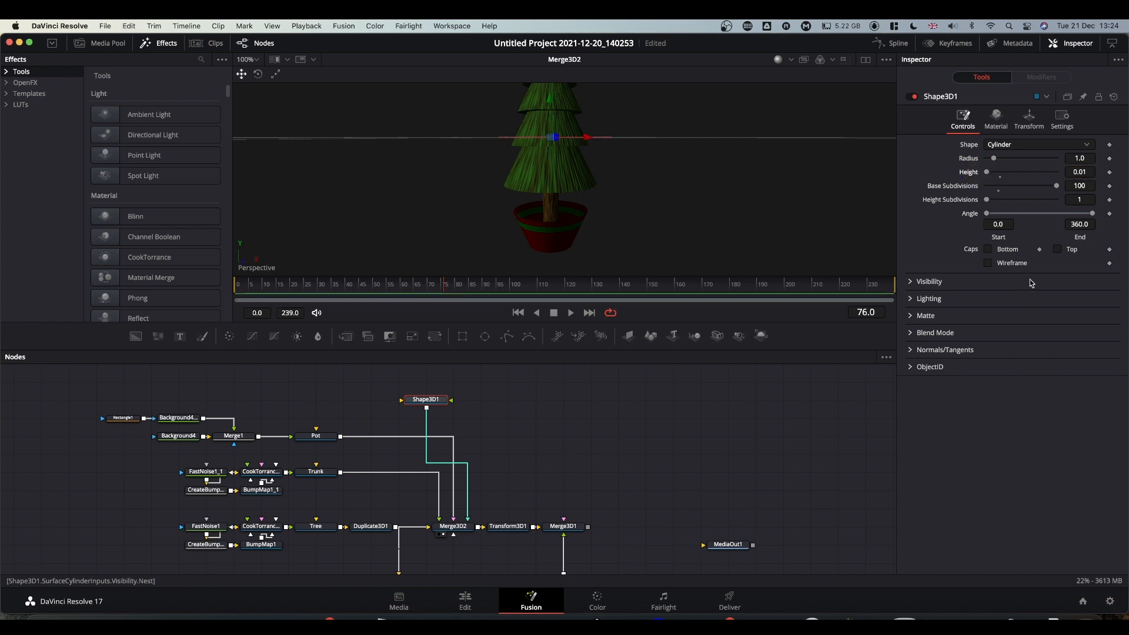
left_click(1057, 250)
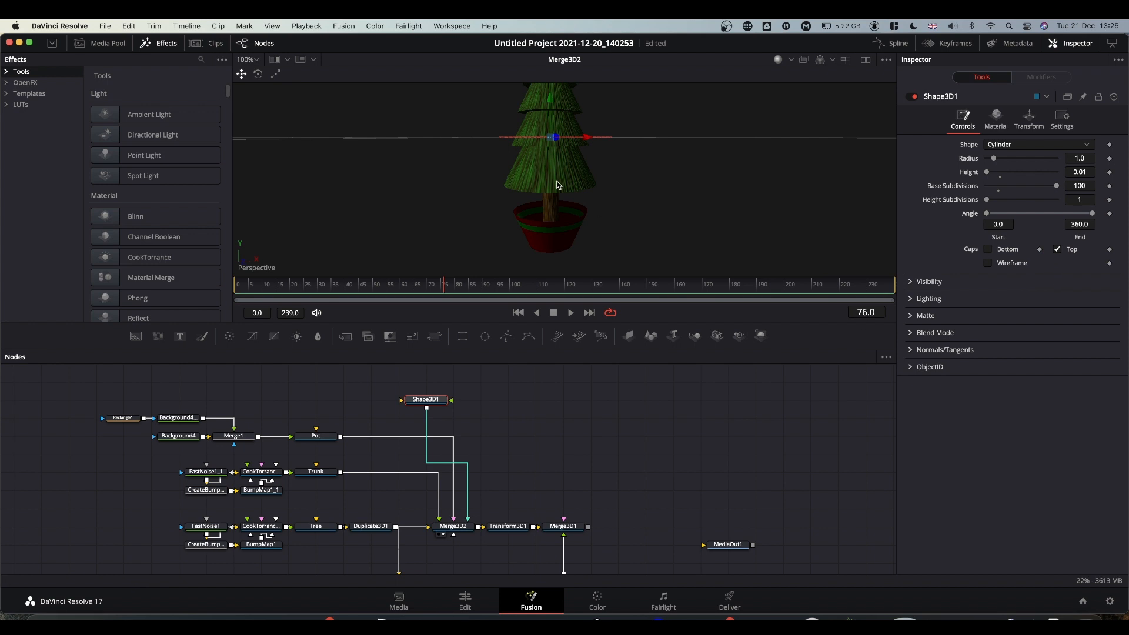
Lower the disc onto the pot and shrink its radius to 0.74.
mouse_move(573, 157)
middle_mouse_down("alt")
mouse_move(600, 144)
mouse_move(582, 149)
middle_mouse_up("alt")
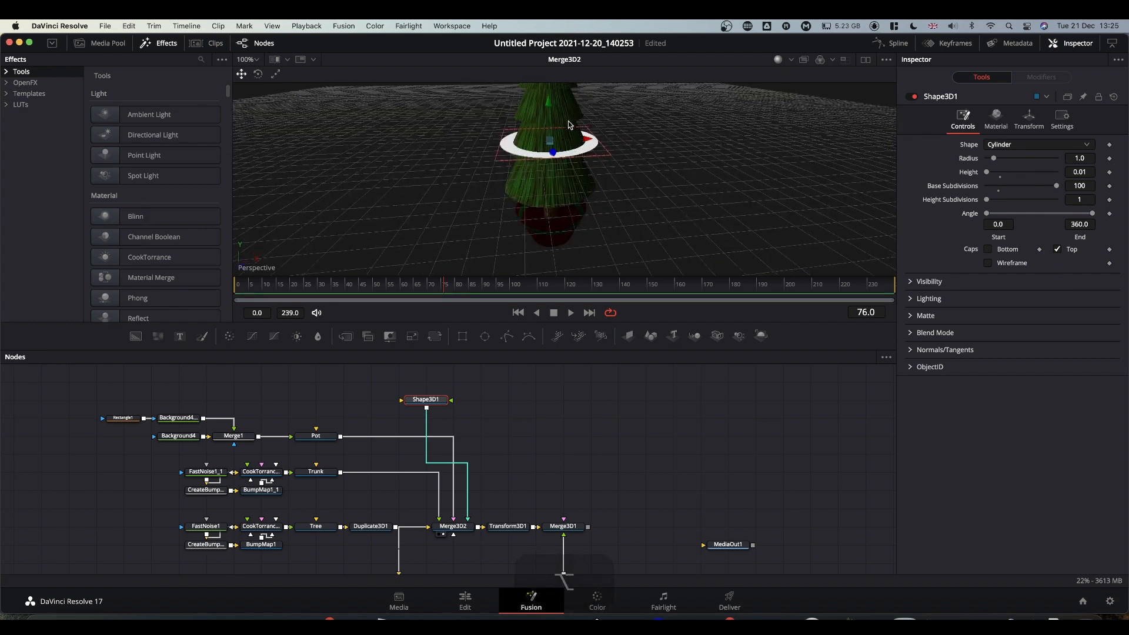
left_click_drag(548, 105, 553, 180)
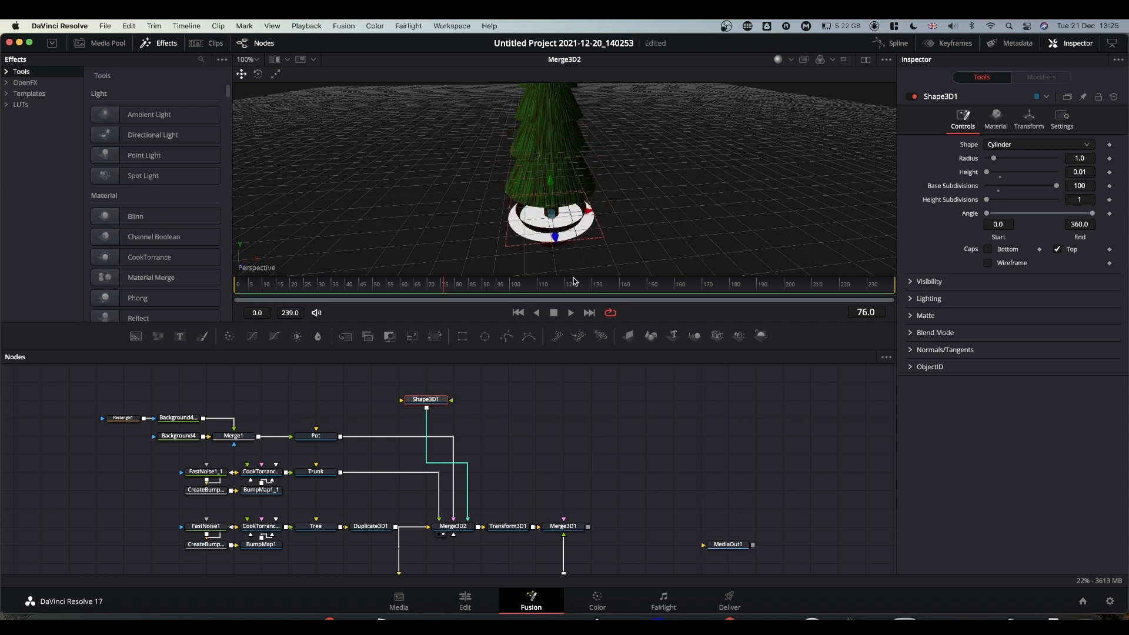
scroll(568, 230, "up", 2, "super")
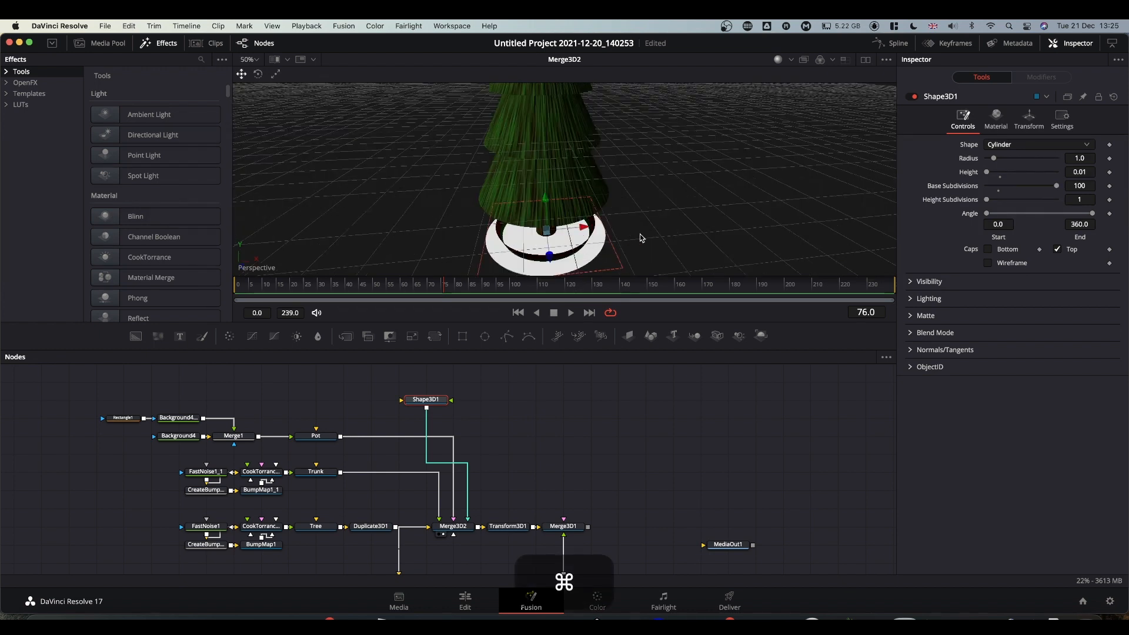
middle_click_drag(640, 235, 647, 198, "alt+super")
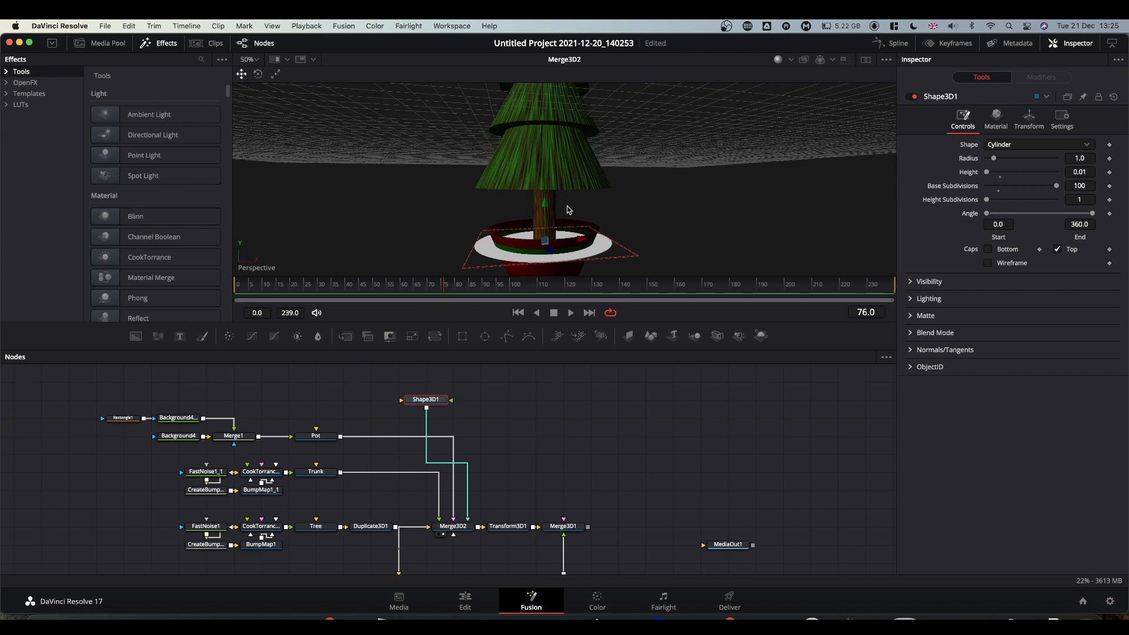
left_click(544, 203)
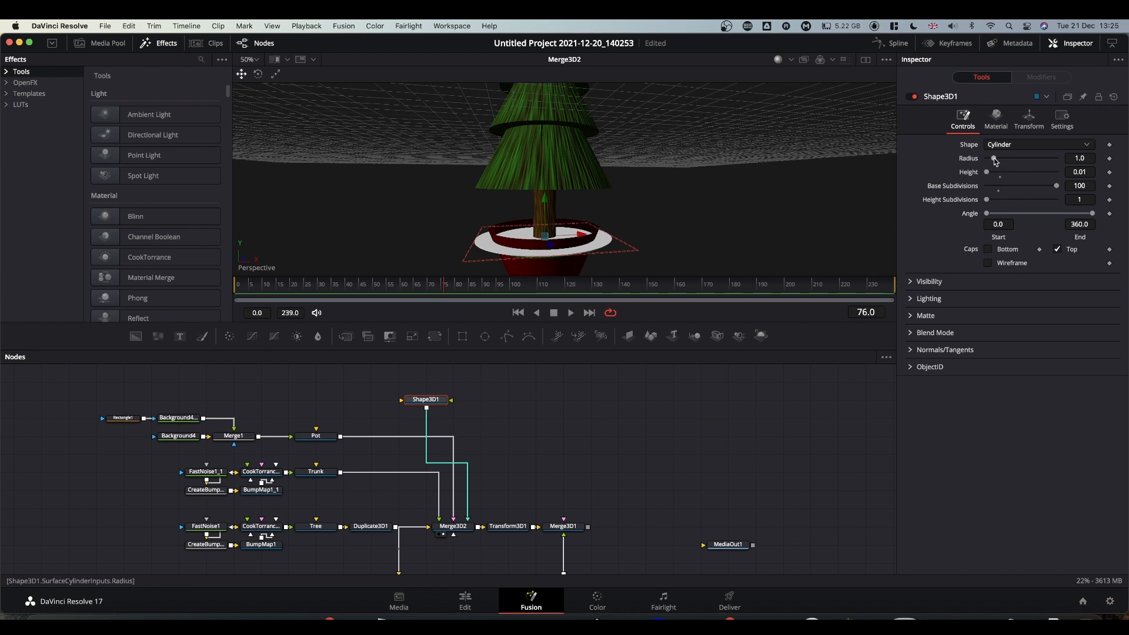
left_click_drag(1080, 158, 1065, 159)
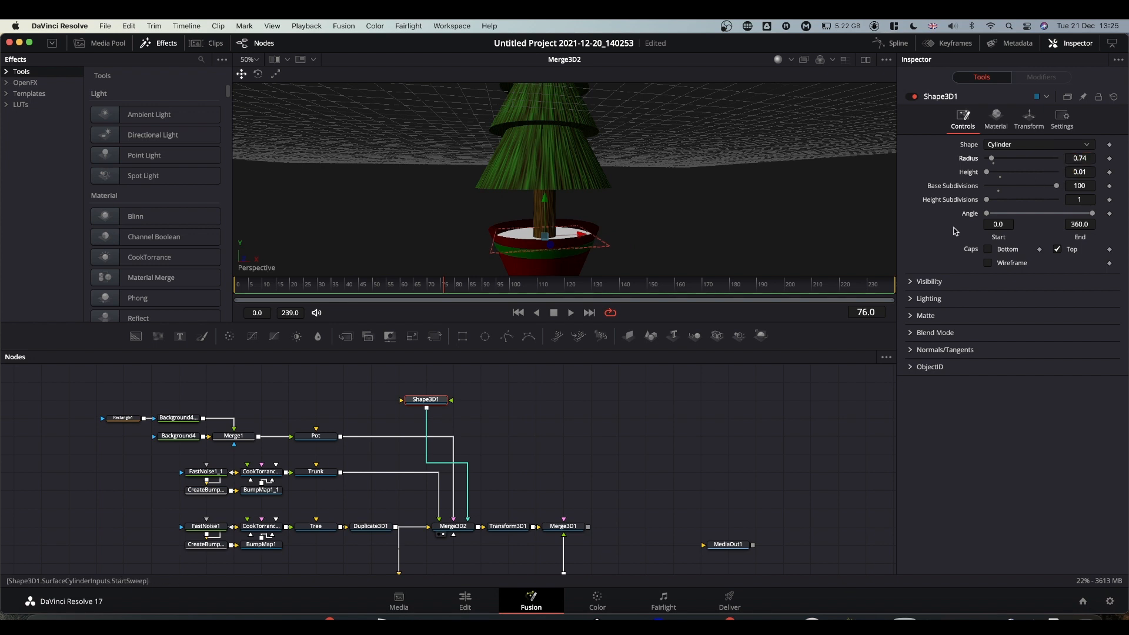
Give the disc a dark brown diffuse colour (Hue 0.08, Sat 0.814, Value 0.323).
left_click(996, 123)
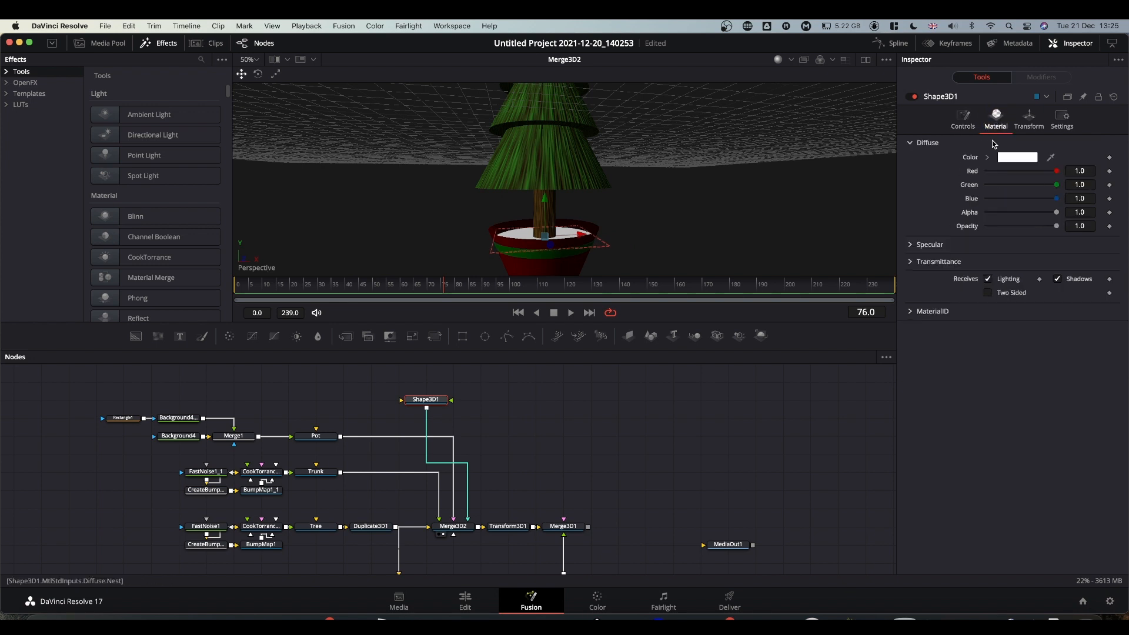
left_click(988, 157)
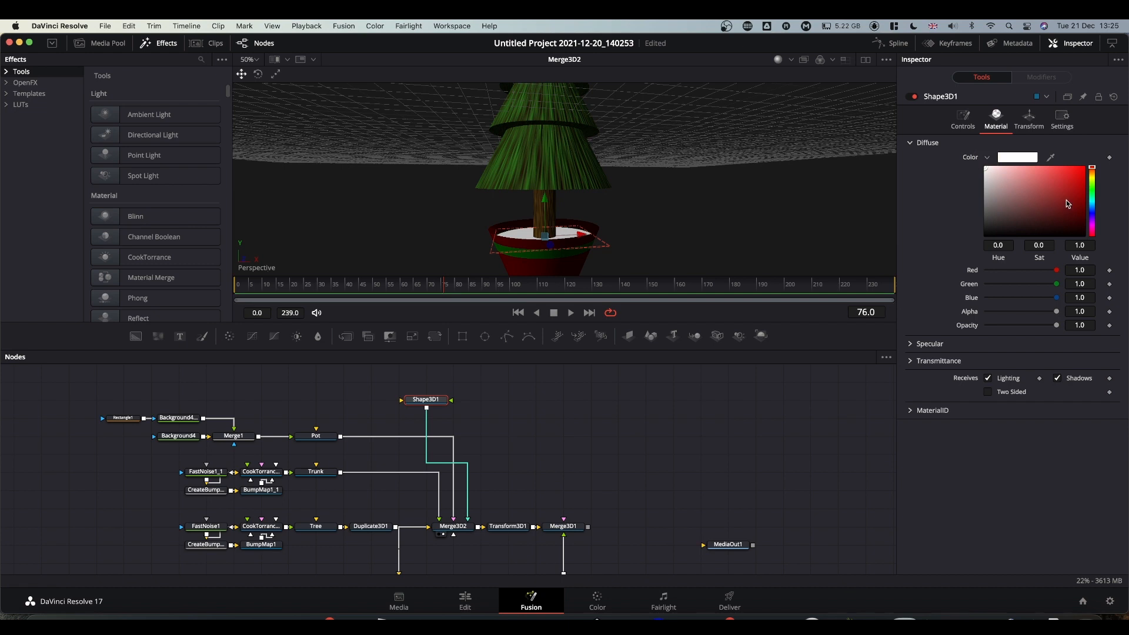
left_click_drag(1093, 167, 1065, 213)
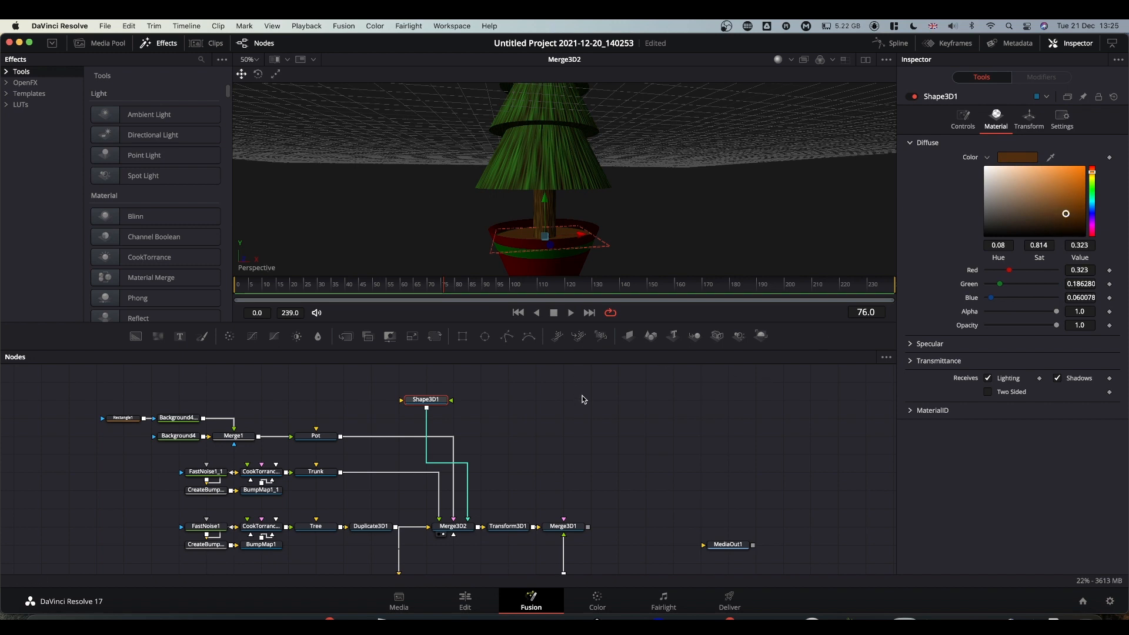
key("alt")
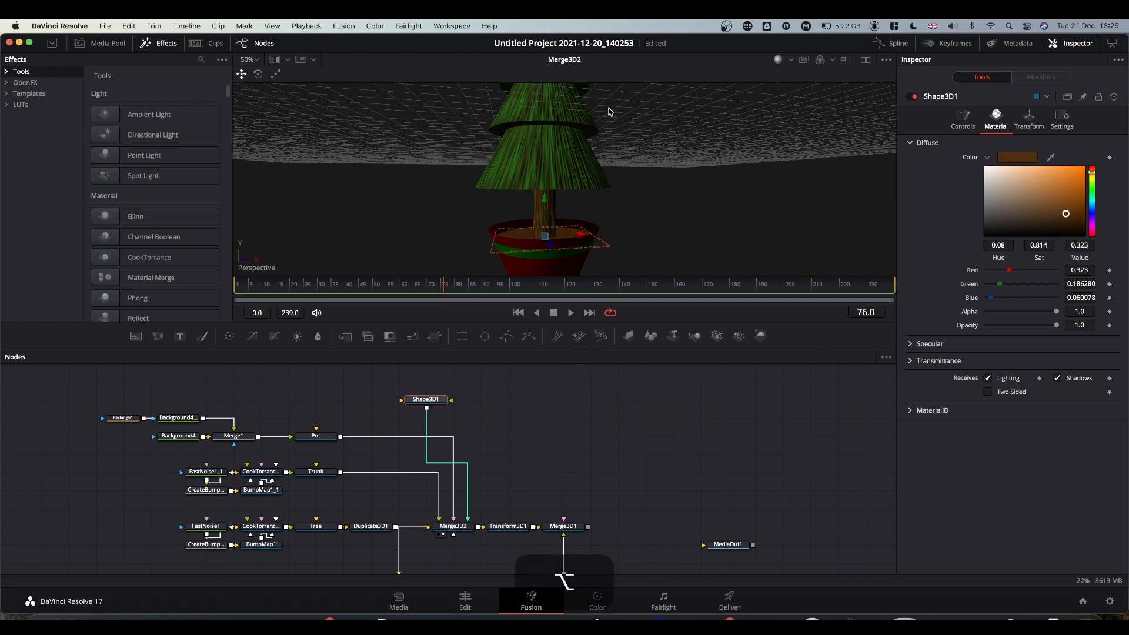
scroll(617, 188, "down", 1, "super")
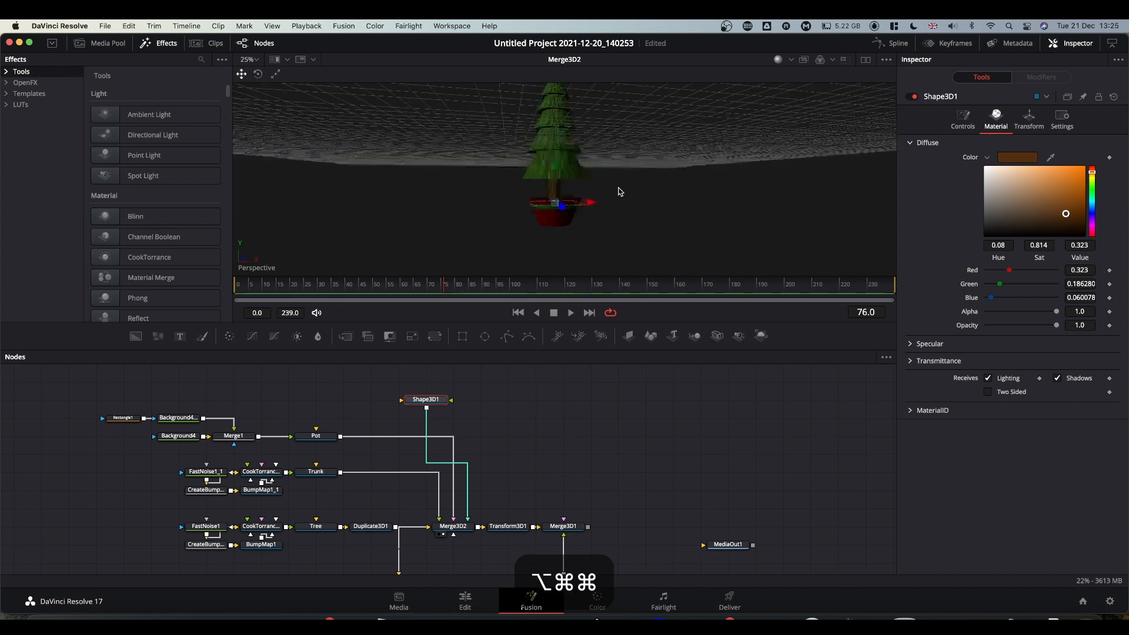
View Merge3D1 with the particles and preview pEmitter1's animation.
middle_click_drag(623, 167, 616, 186, "alt")
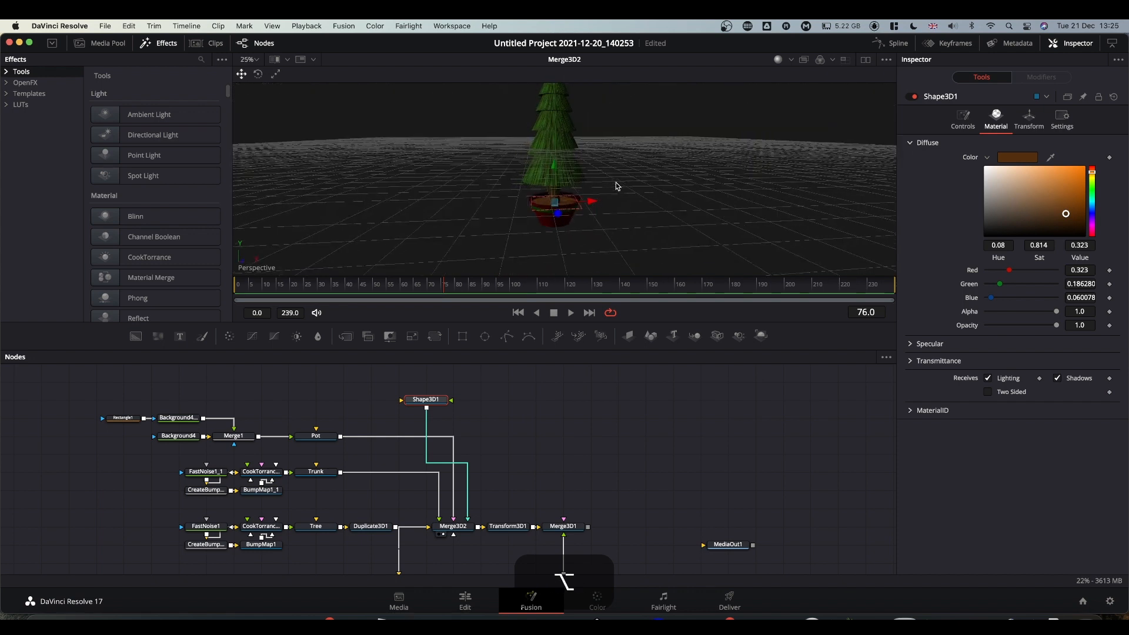
scroll(562, 443, "down", 3)
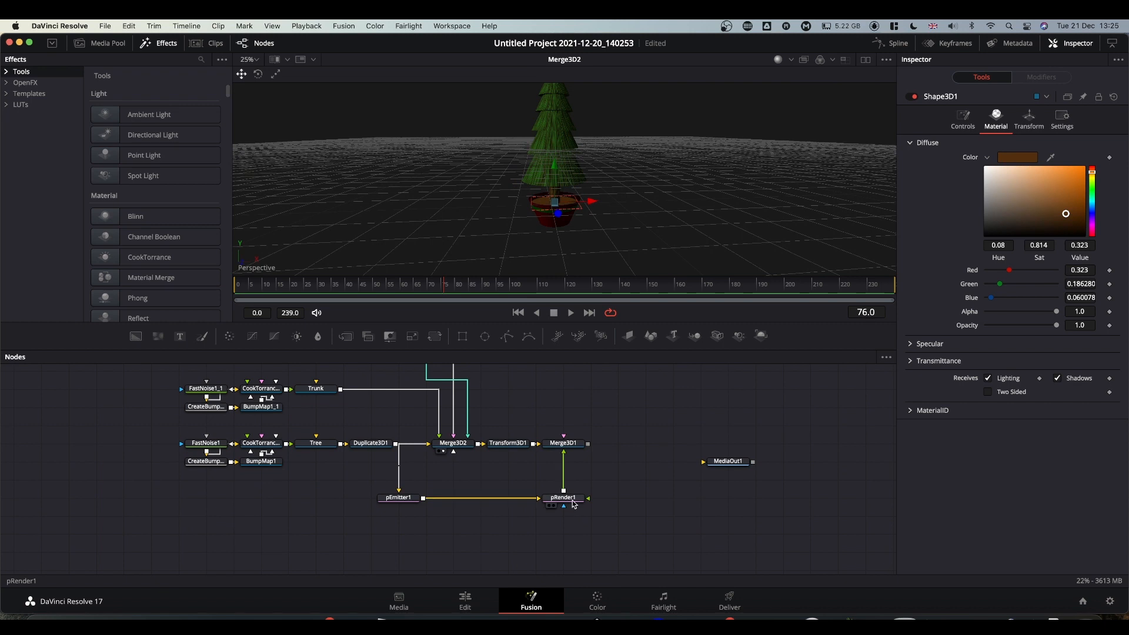
left_click_drag(571, 442, 618, 170)
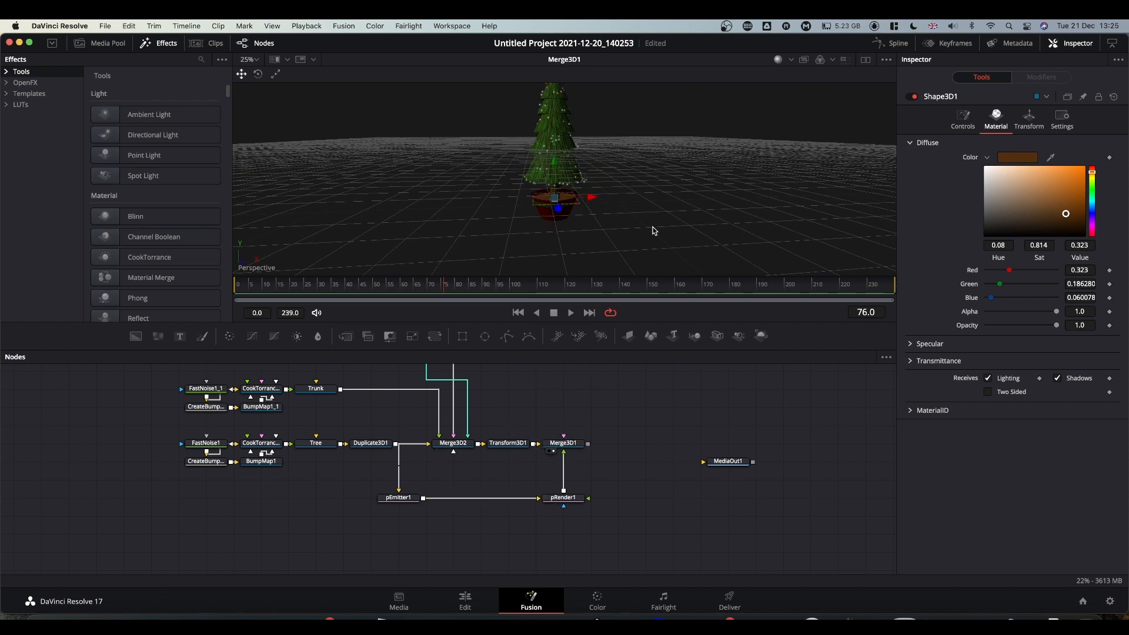
left_click(399, 500)
key("space")
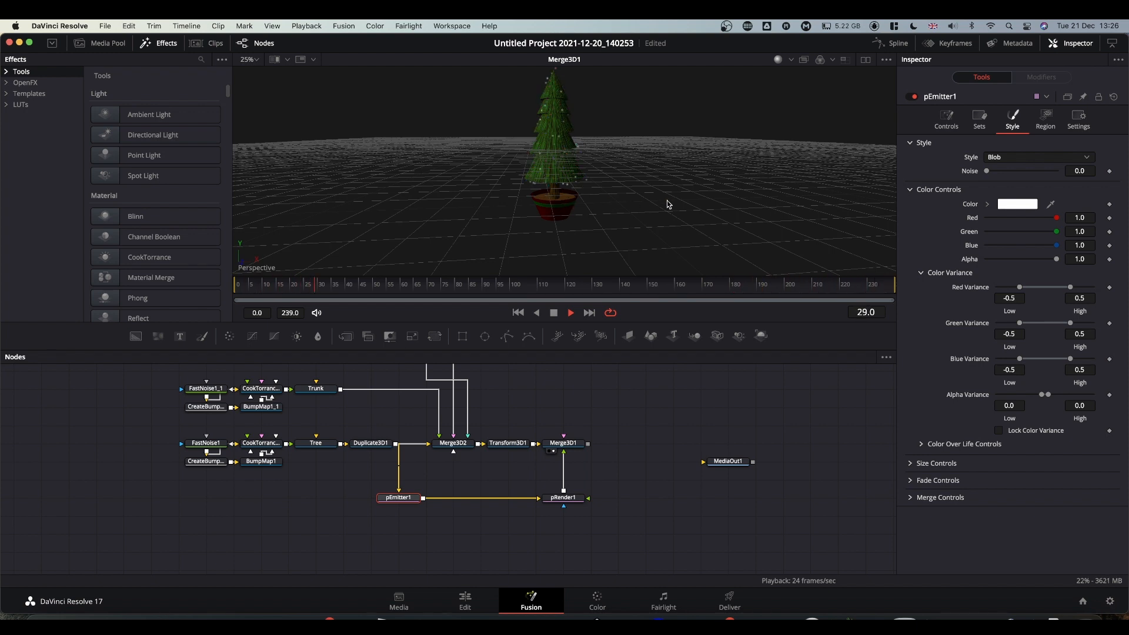
key("space")
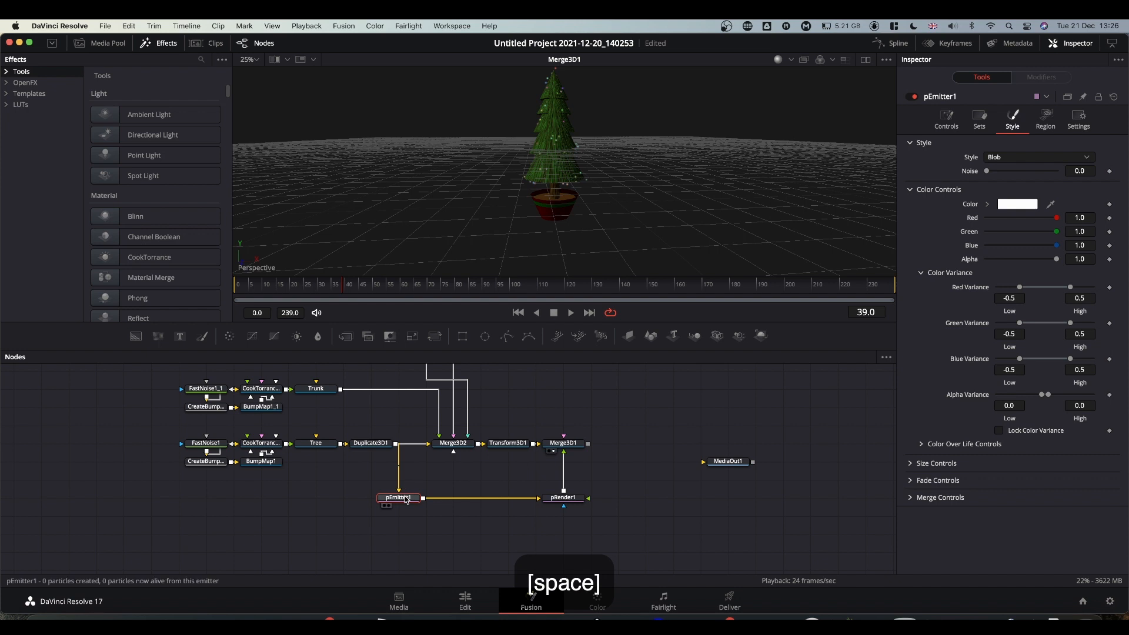
left_click(947, 122)
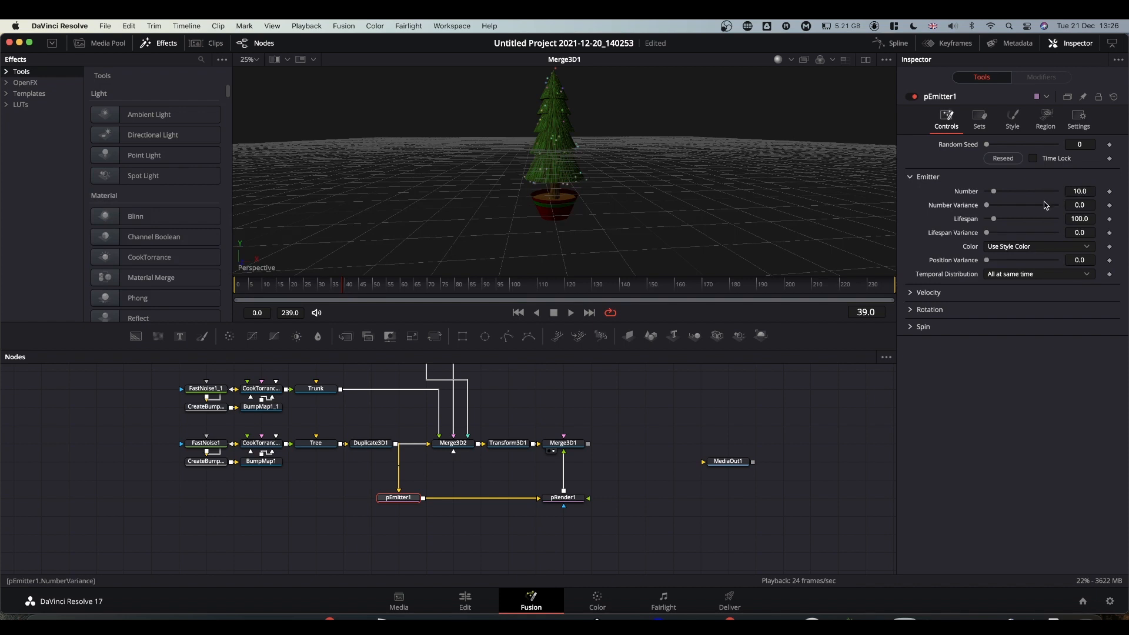
key("space")
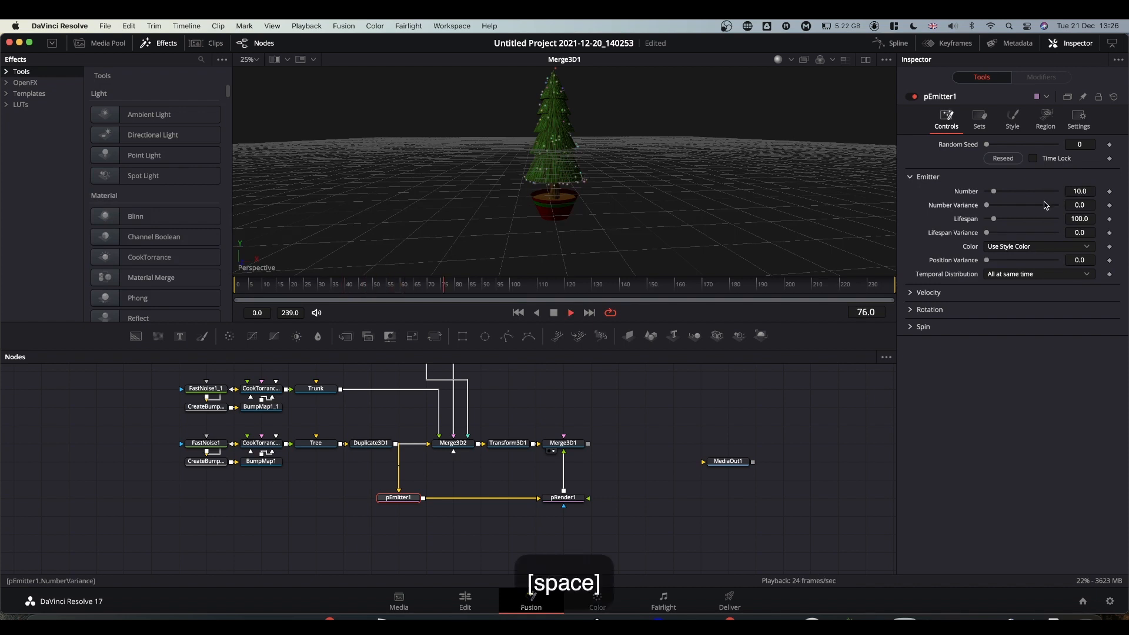
Set pEmitter1's Style fade controls to In 0.1 and Out 0.9, then check playback.
left_click(1012, 120)
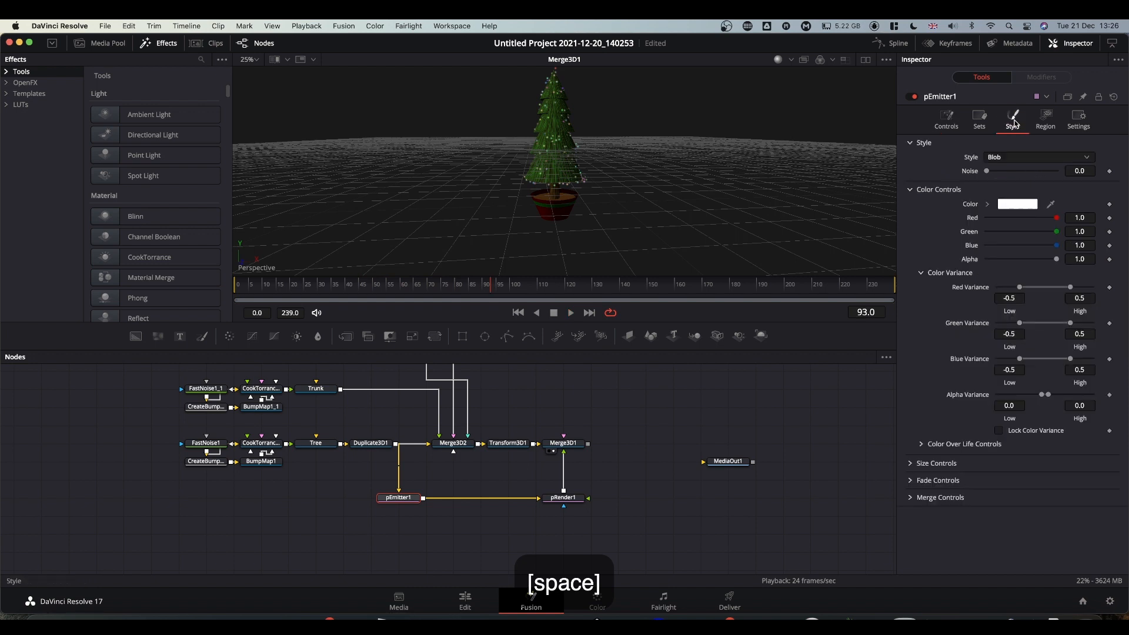
left_click(913, 480)
left_click(1001, 506)
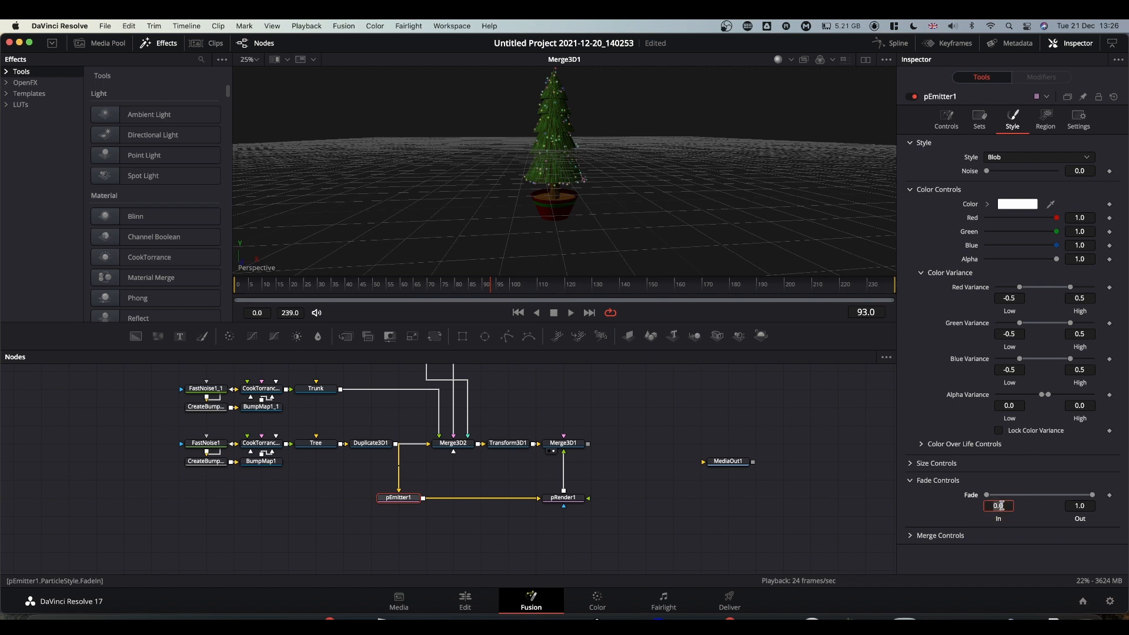
key("BackSpace")
type(".1")
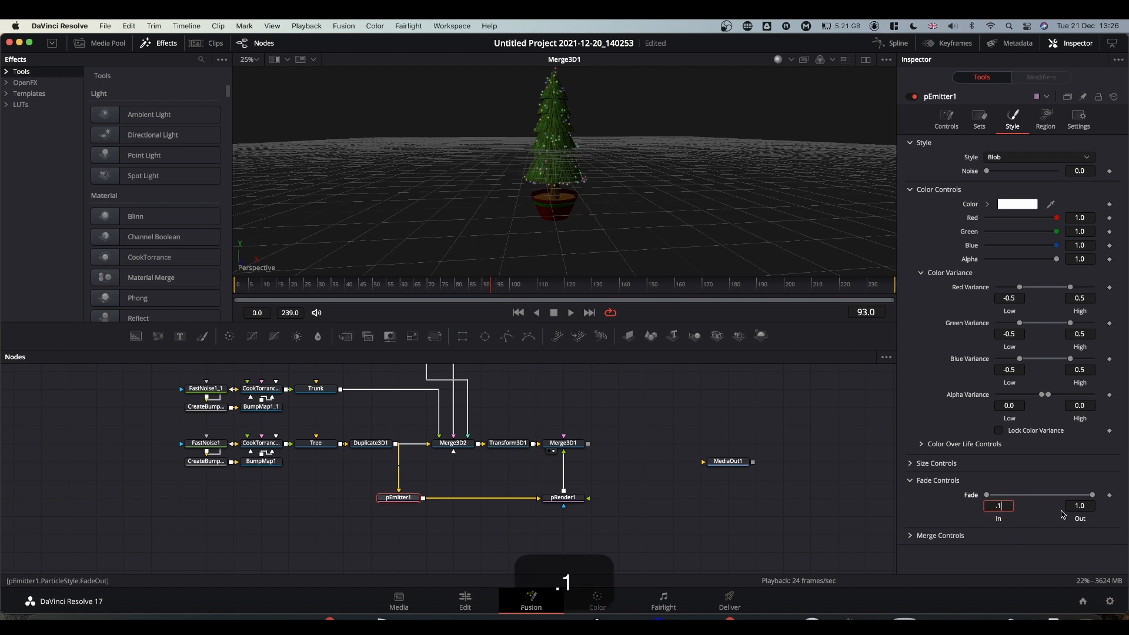
left_click(1081, 506)
left_click(843, 488)
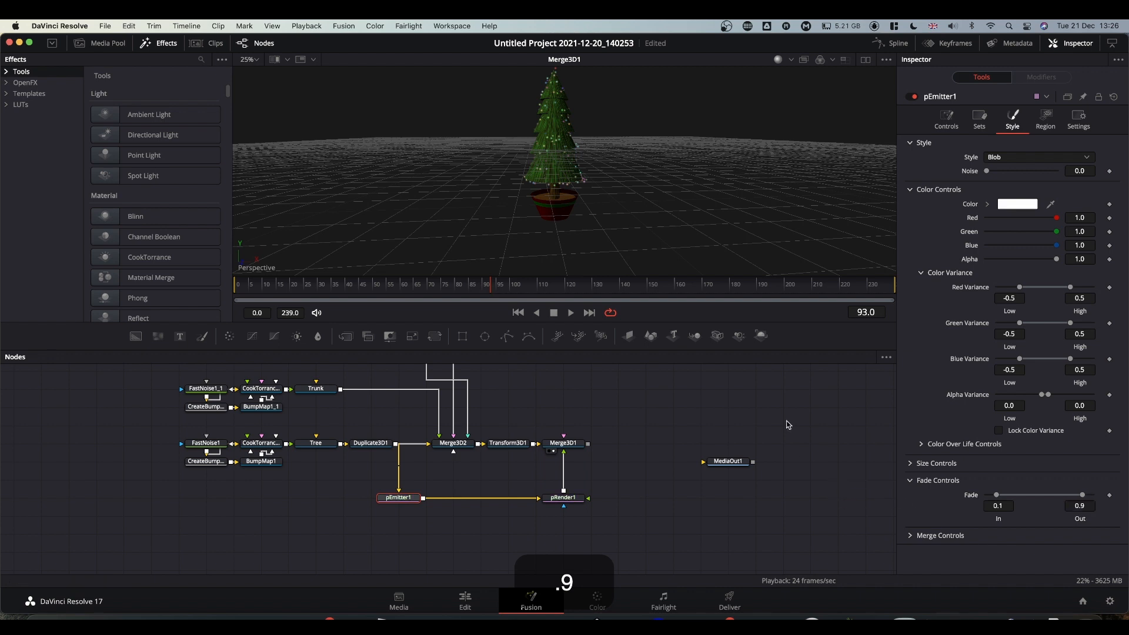
key("space")
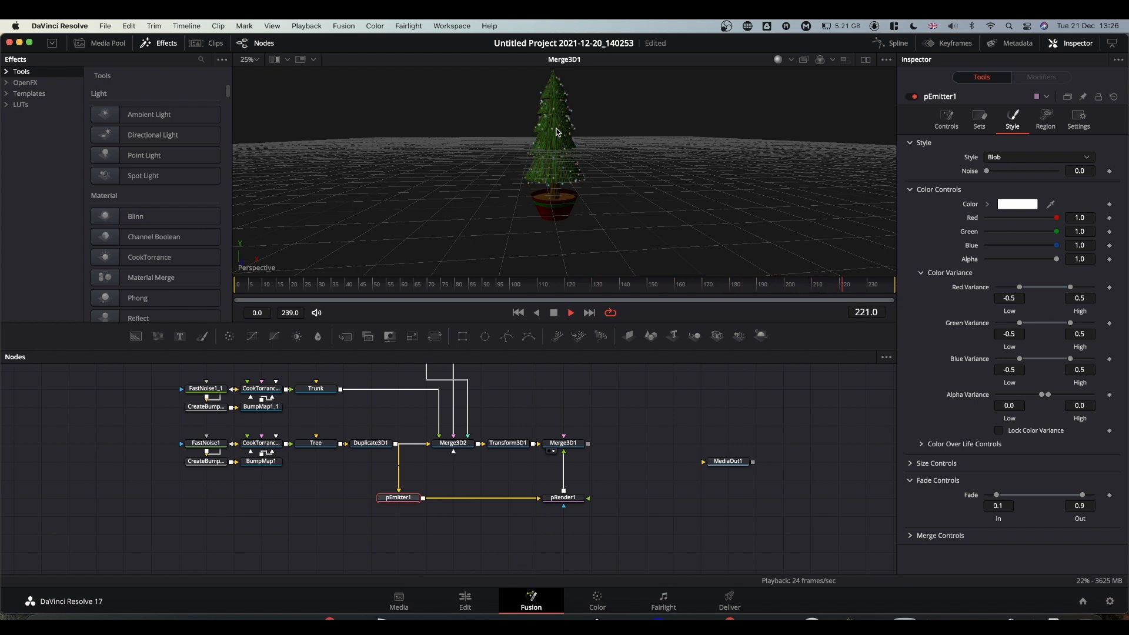
key("space")
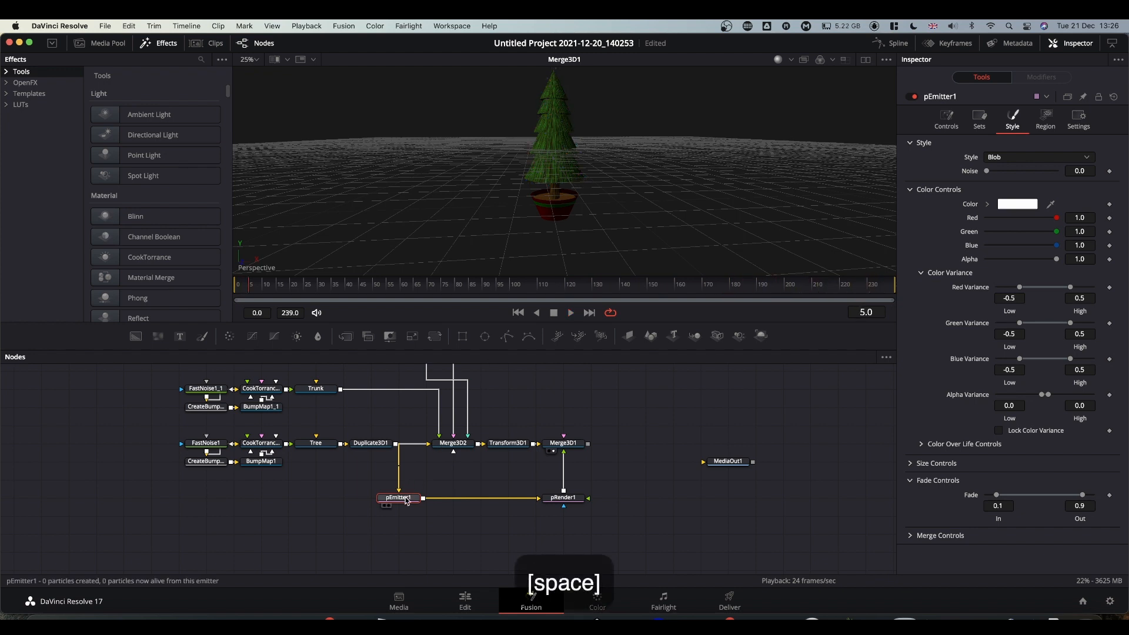
Set pRender1's Pre-Generate Frames to 800 and replay from frame 0.
left_click(946, 117)
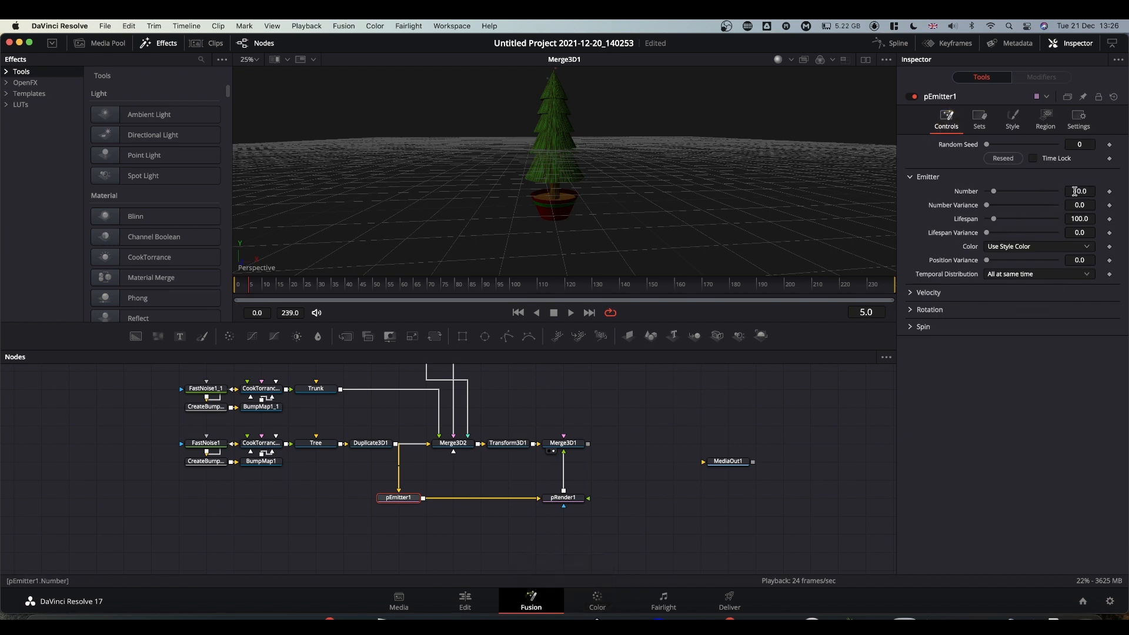
key("space")
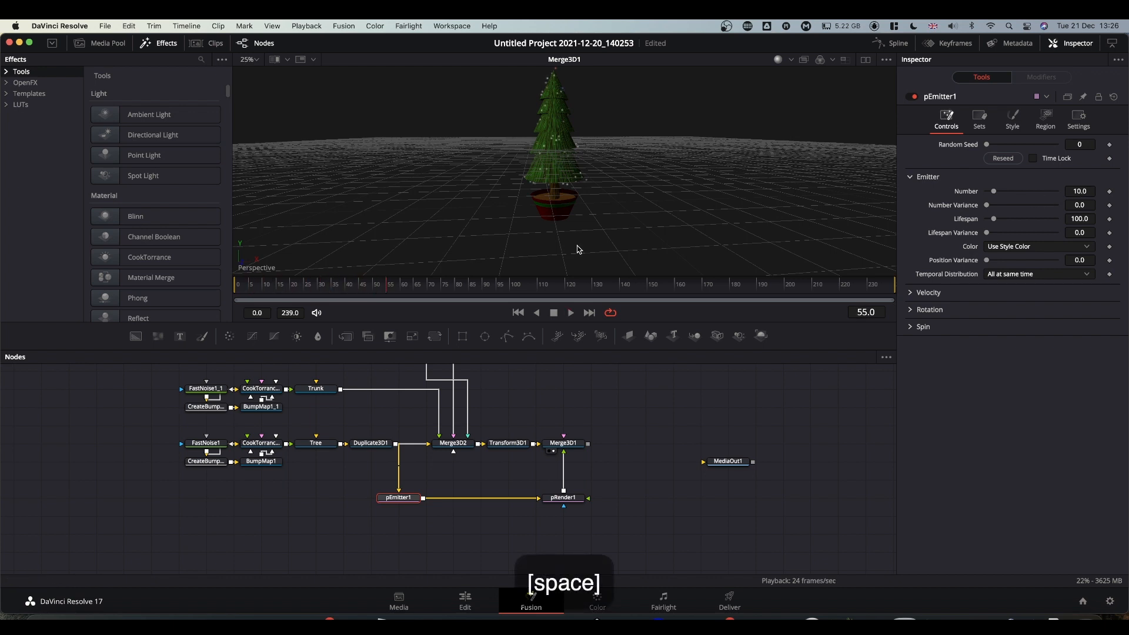
left_click(565, 500)
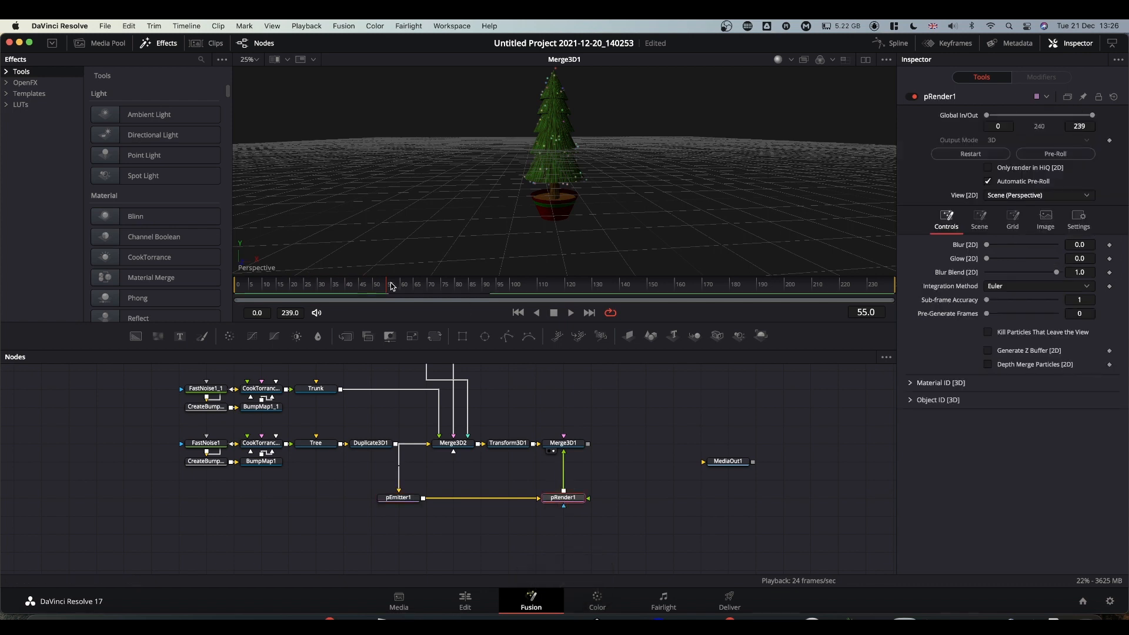
left_click_drag(388, 287, 194, 283)
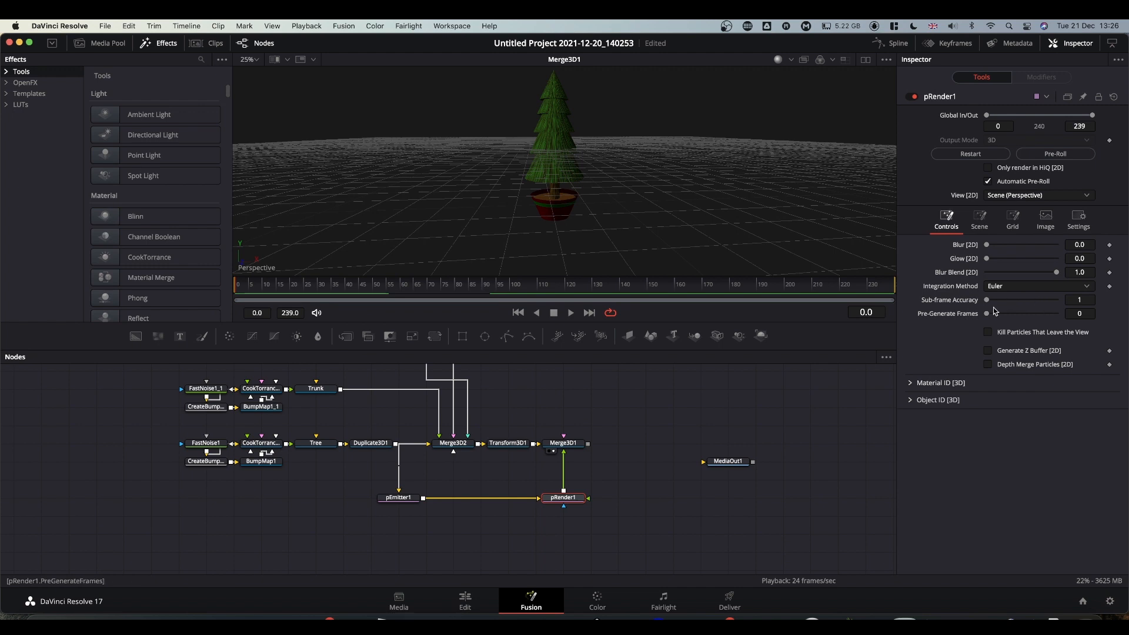
left_click(1075, 315)
type("800")
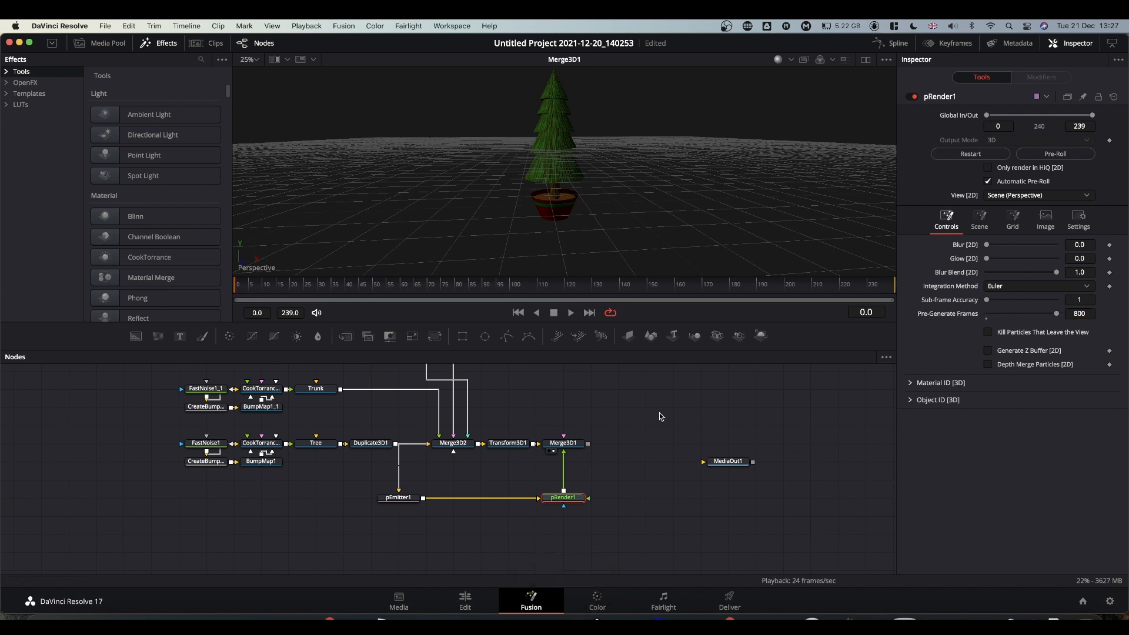
key("space")
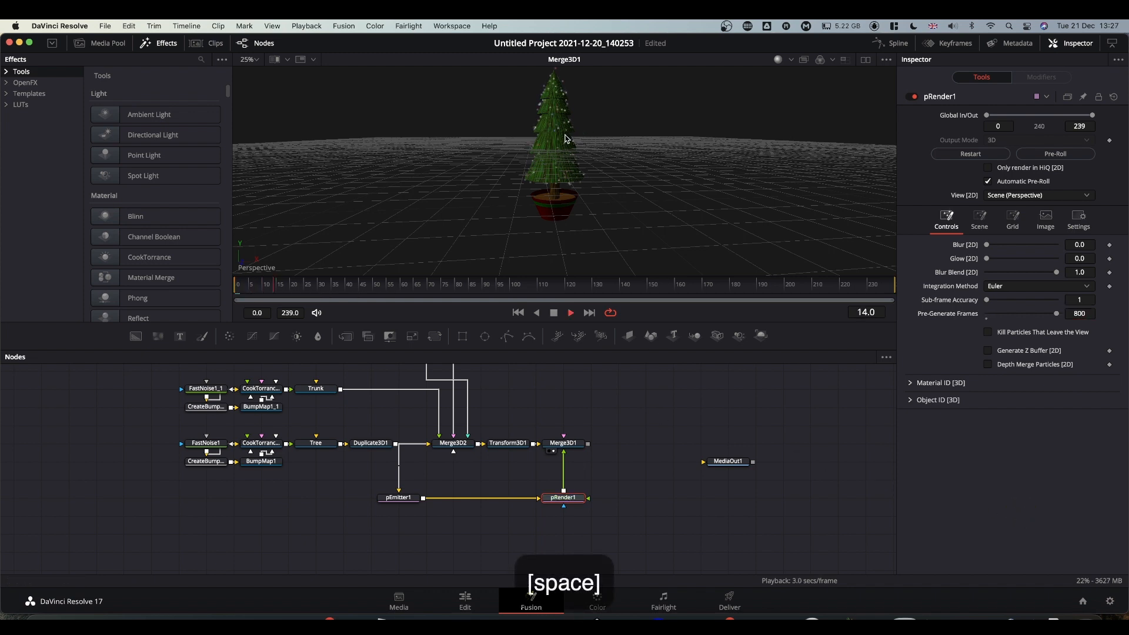
Reposition the Shape3D1 node and disconnect pRender1 from Merge3D1.
scroll(598, 397, "up", 5)
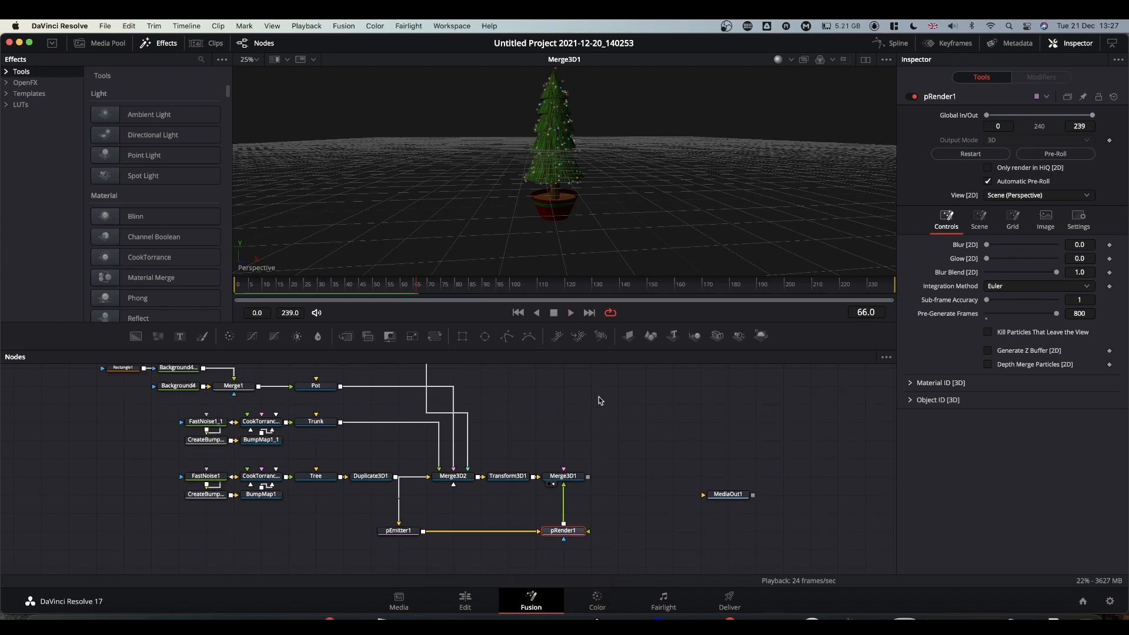
scroll(597, 400, "up", 2)
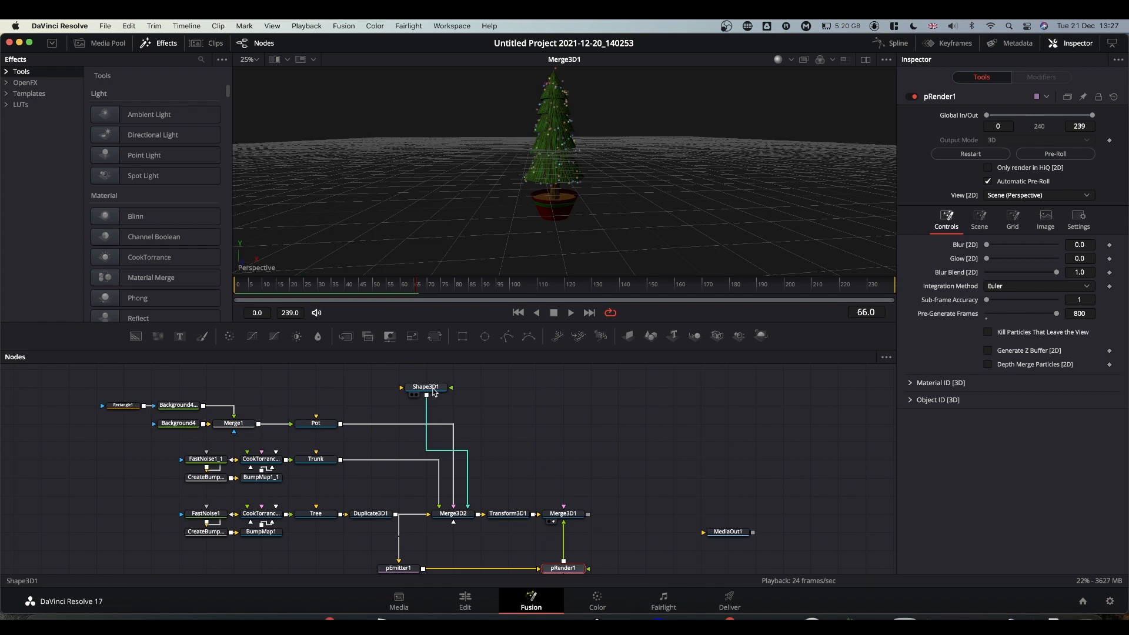
left_click_drag(447, 385, 501, 422)
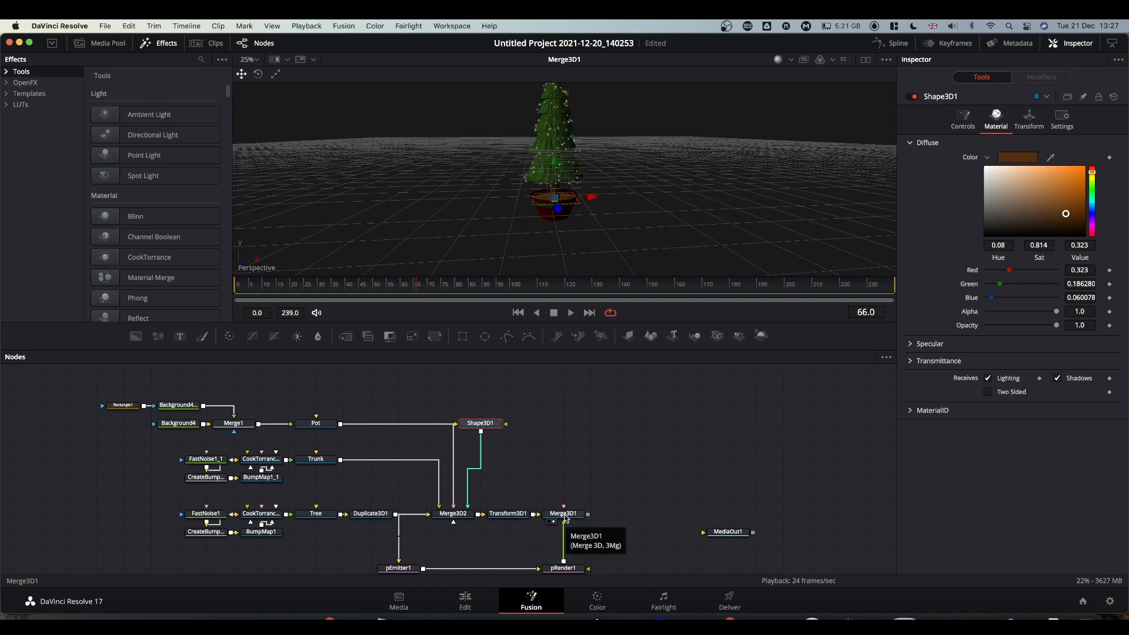
left_click_drag(565, 529, 483, 570)
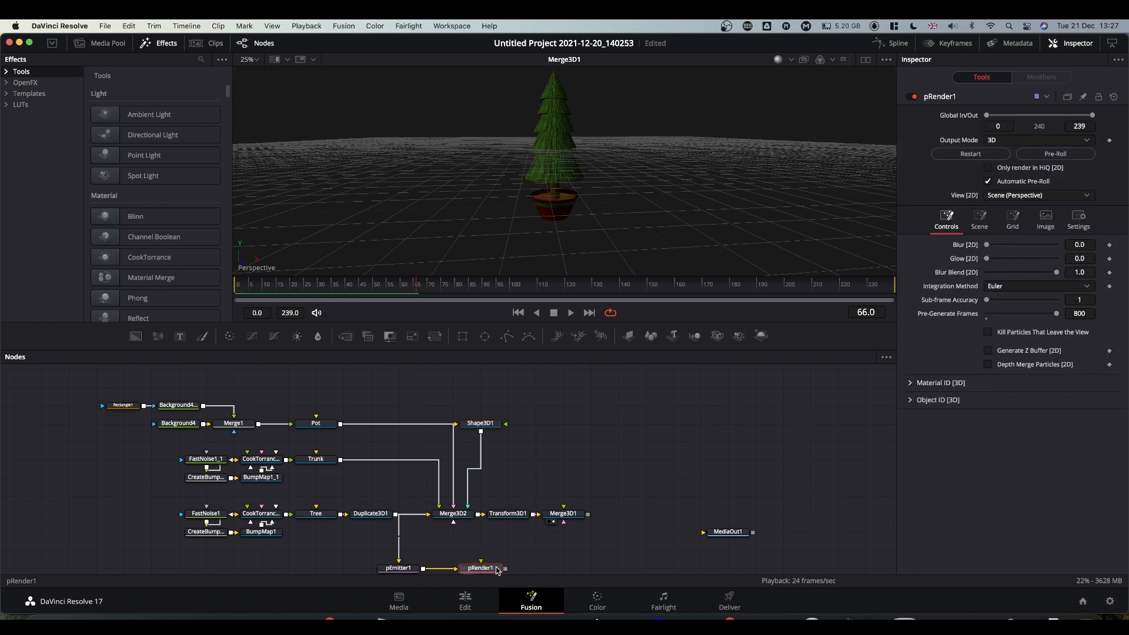
Add a Merge3D3 after pRender1 and a Renderer3D1 after Merge3D1.
left_click(695, 336)
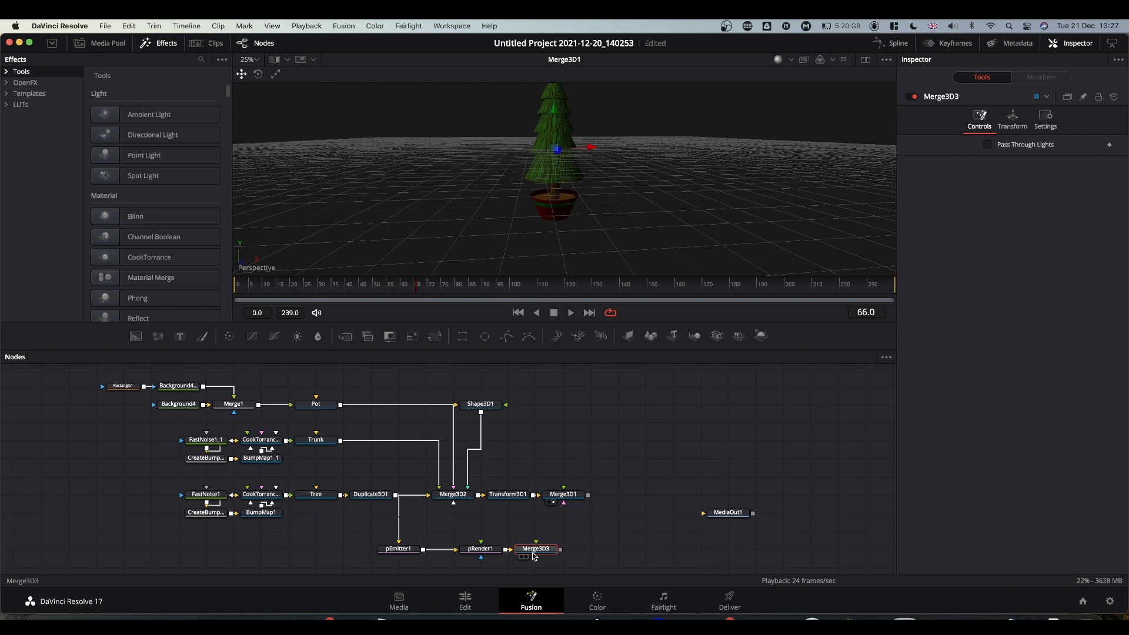
left_click_drag(533, 557, 561, 556)
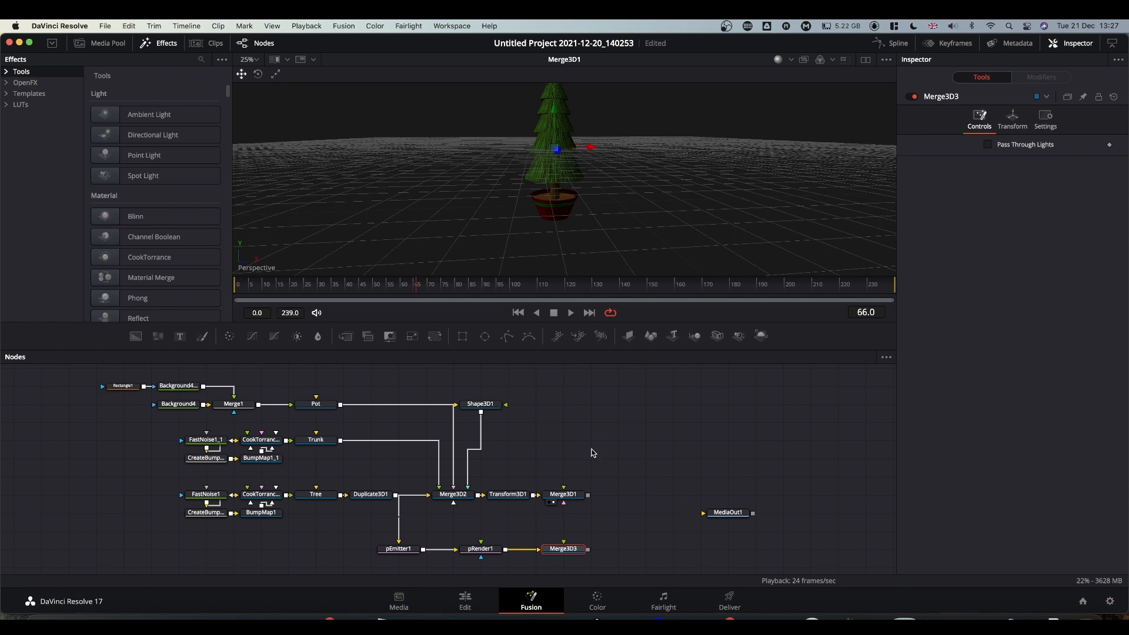
left_click(570, 494)
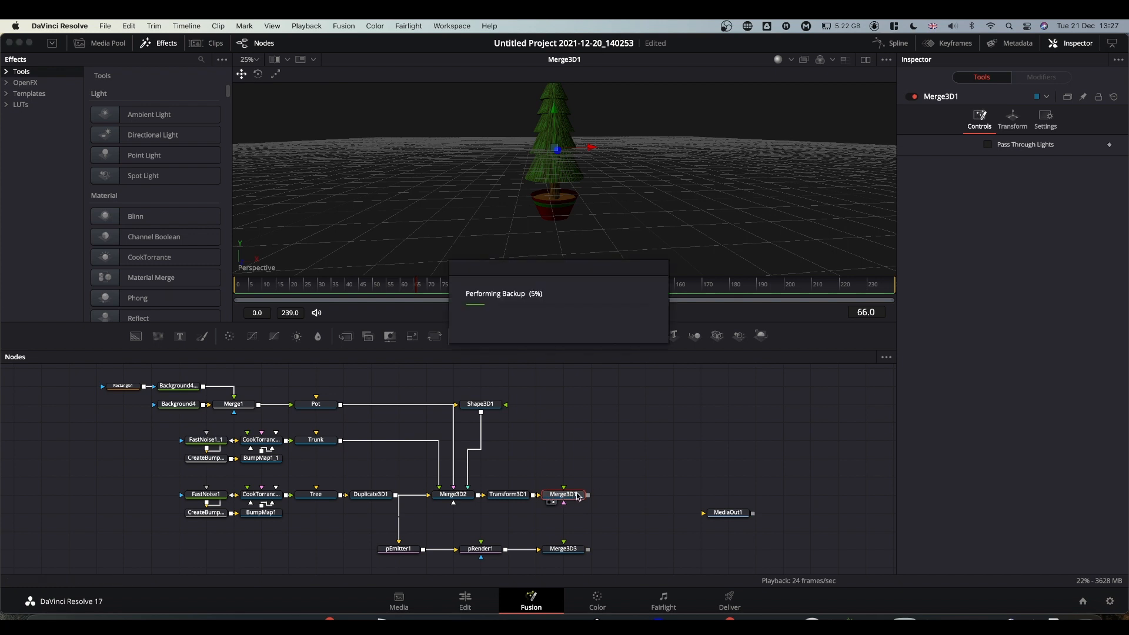
left_click(761, 336)
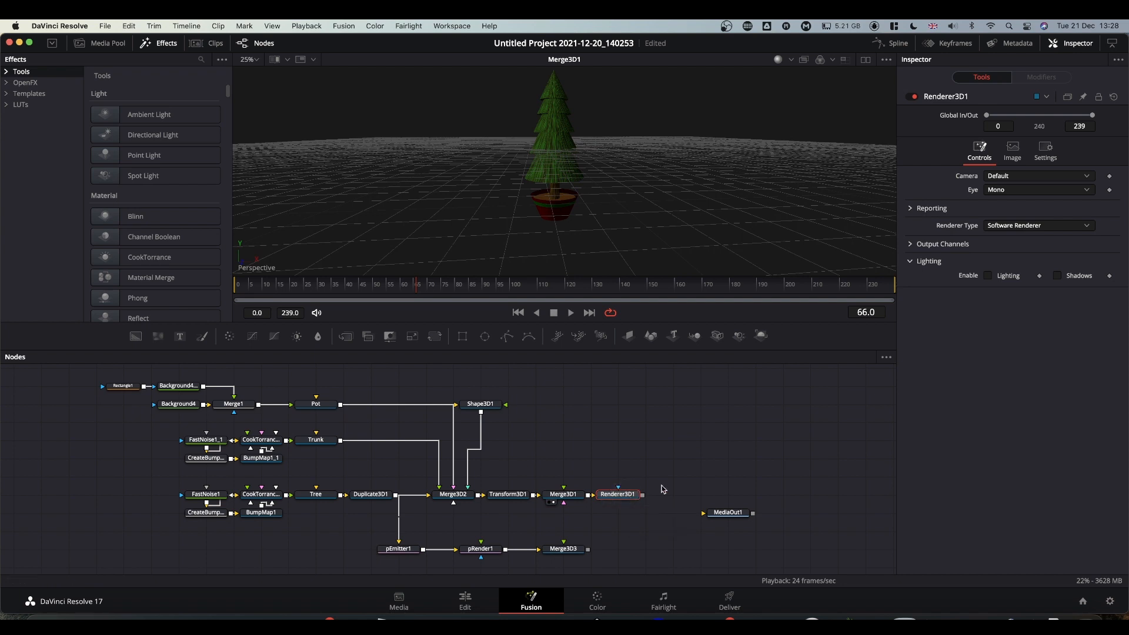
Enable Lighting and Shadows on Renderer3D1 and show its output in the left dual viewer.
left_click(988, 276)
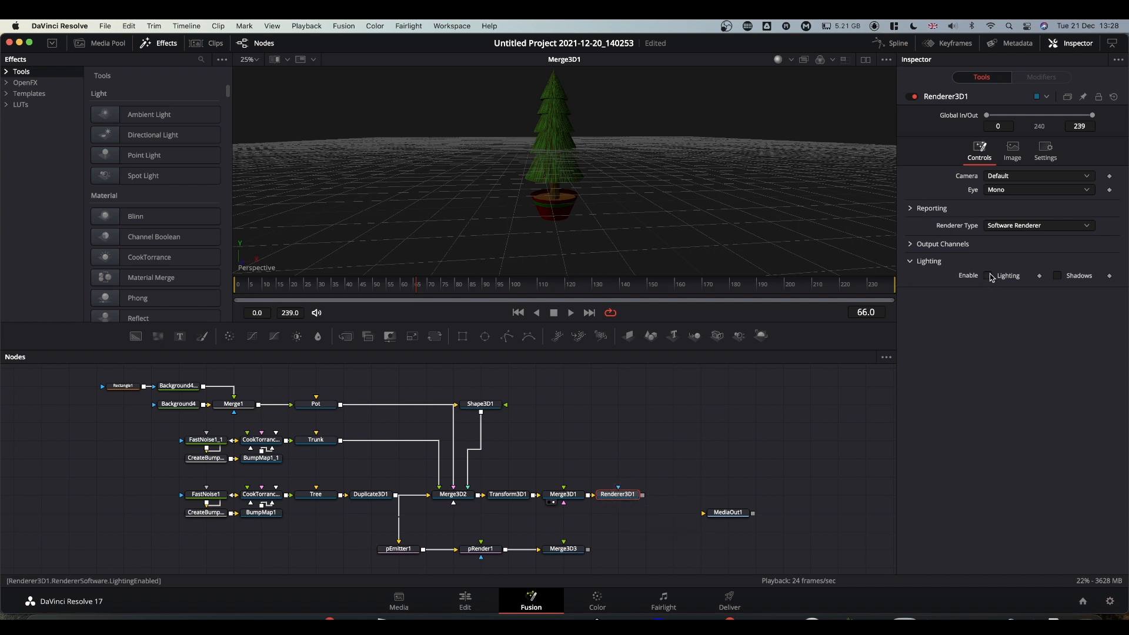
left_click(1057, 276)
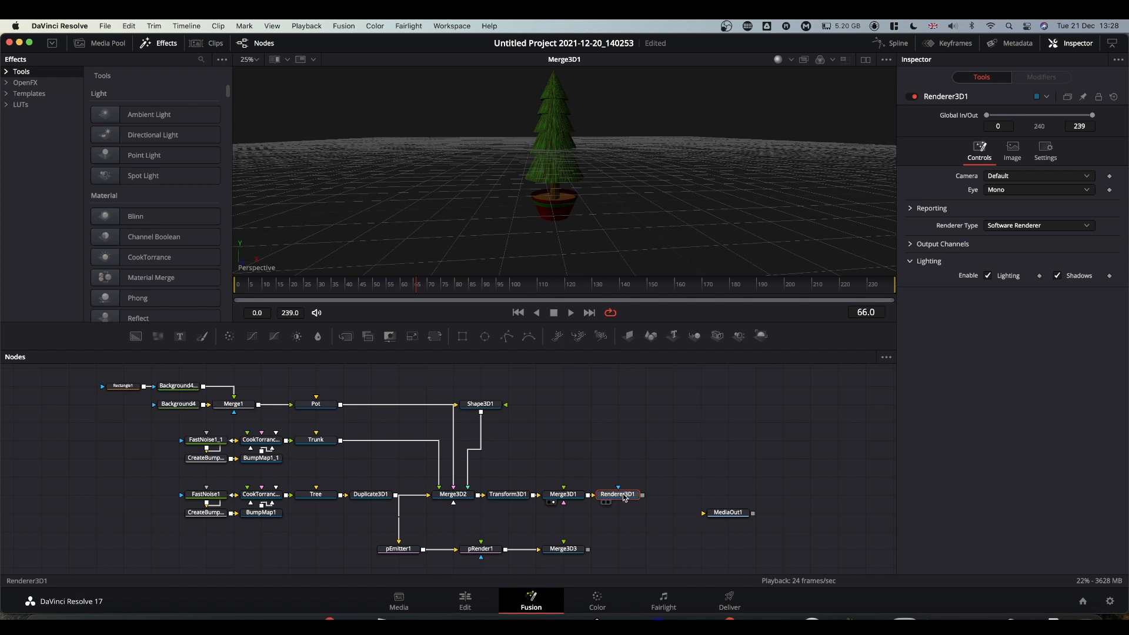
left_click(866, 59)
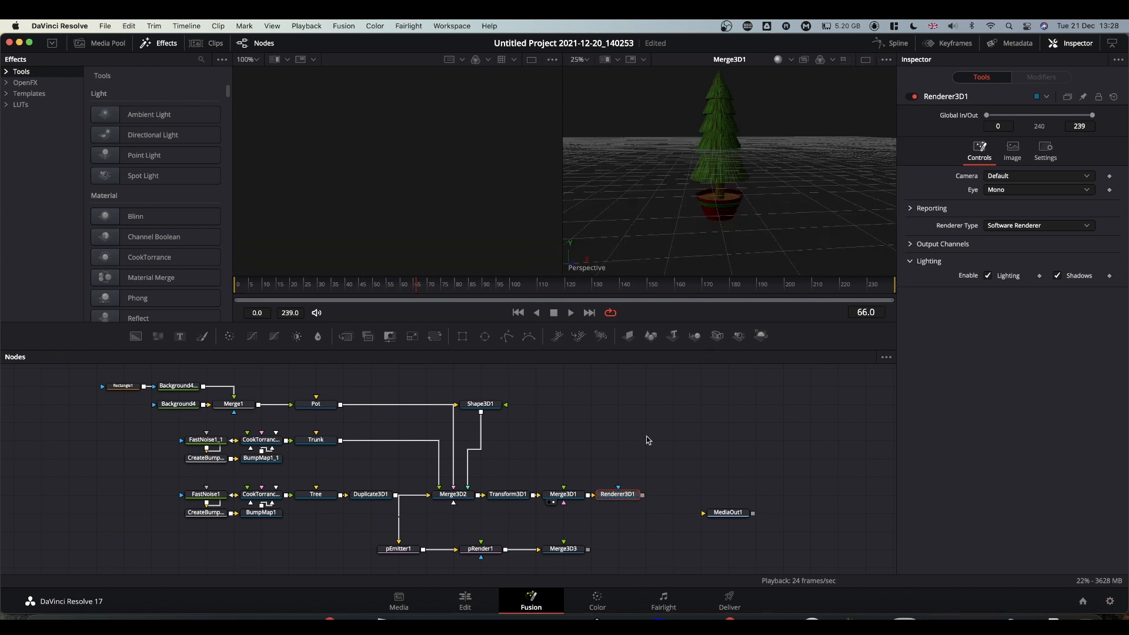
left_click_drag(617, 494, 442, 219)
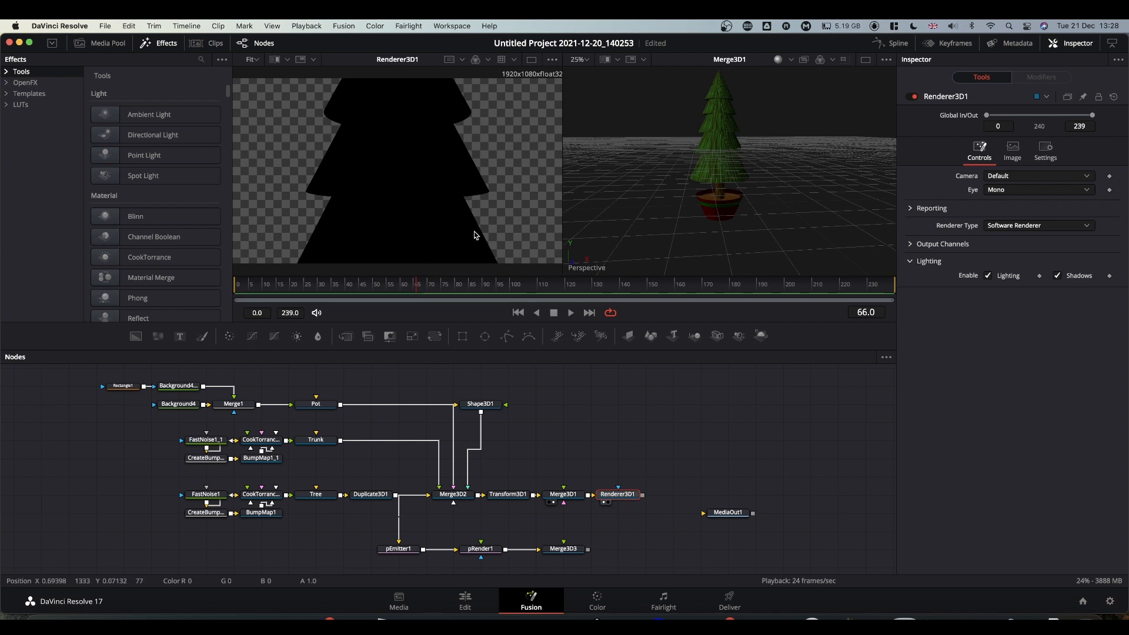
left_click(566, 496)
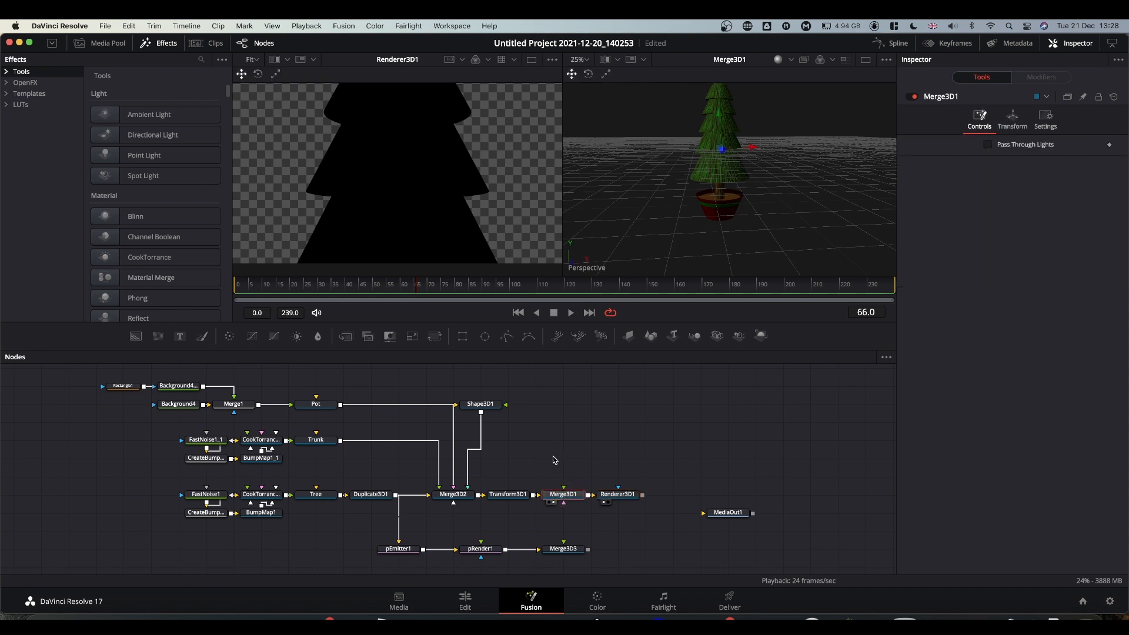
Add Camera3D1 below Merge3D1 and SpotLight1 above it, both wired into Merge3D1.
left_click(717, 337)
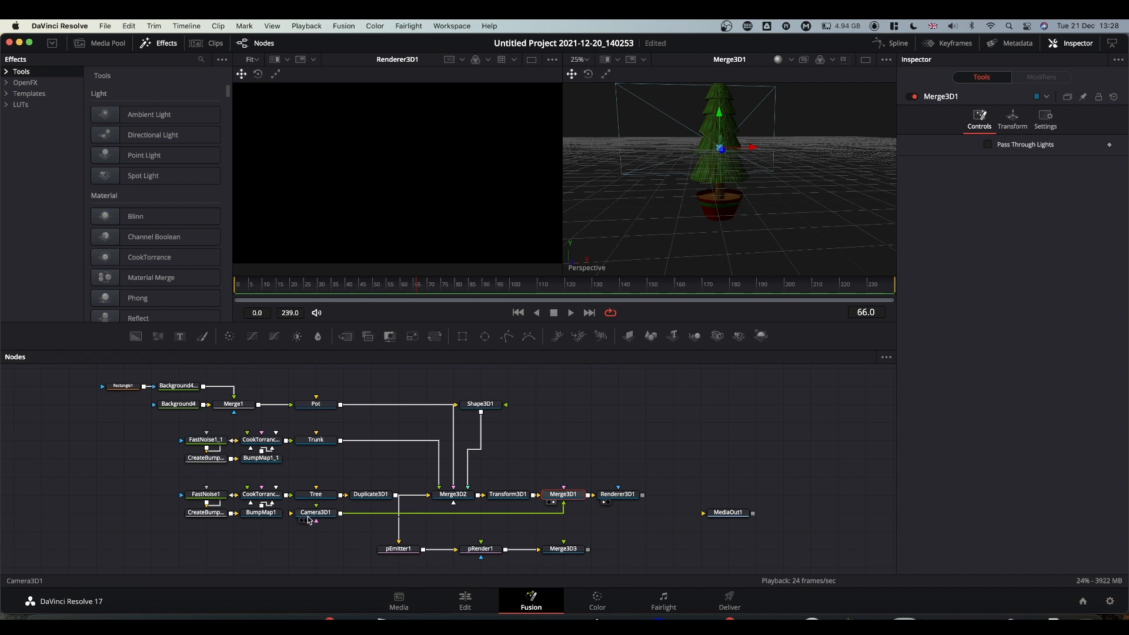
left_click_drag(311, 519, 554, 521)
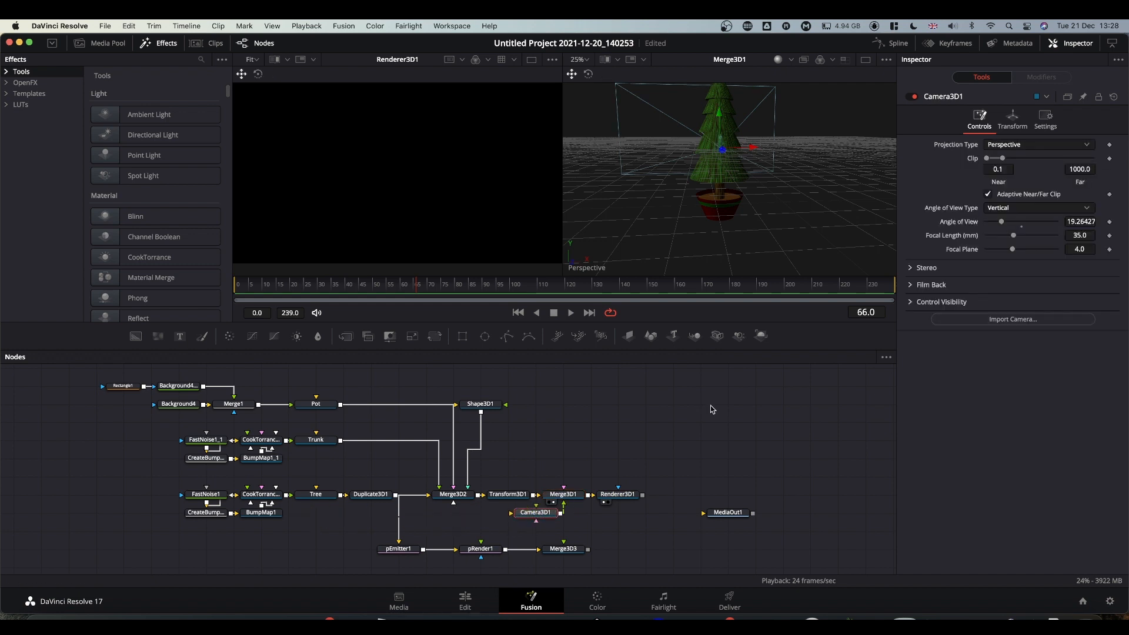
left_click(563, 494)
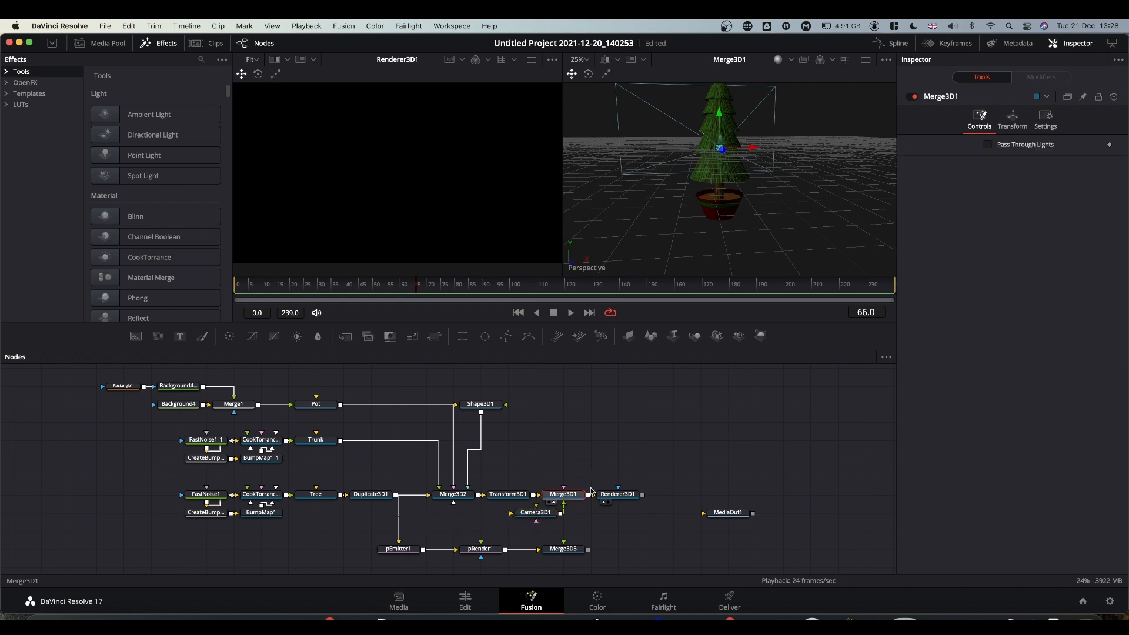
left_click(740, 337)
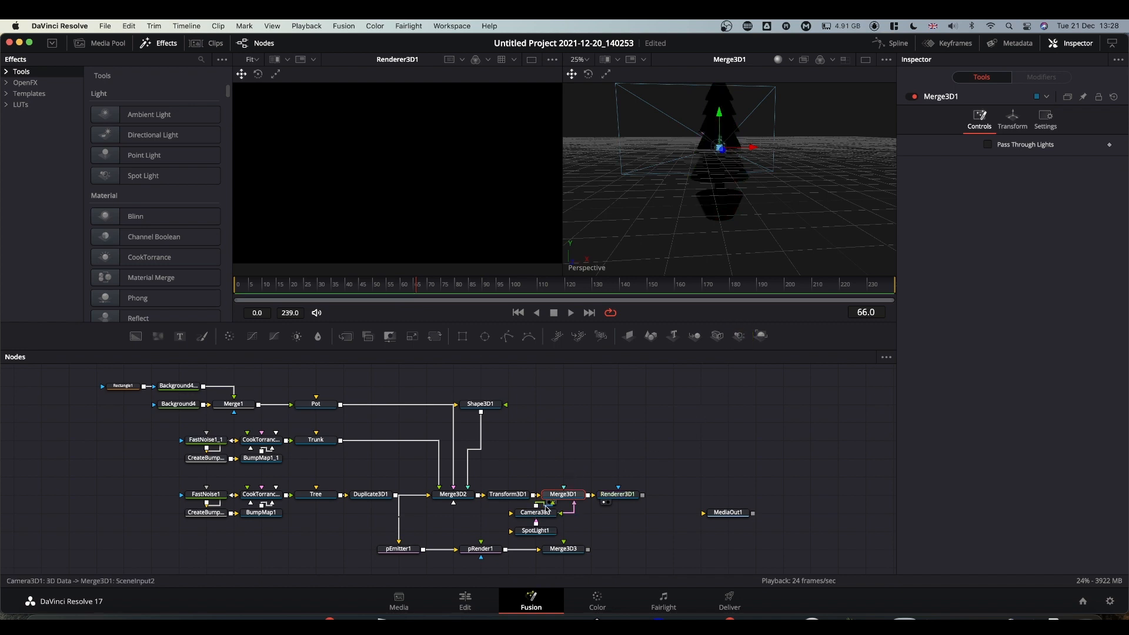
left_click_drag(544, 525, 567, 466)
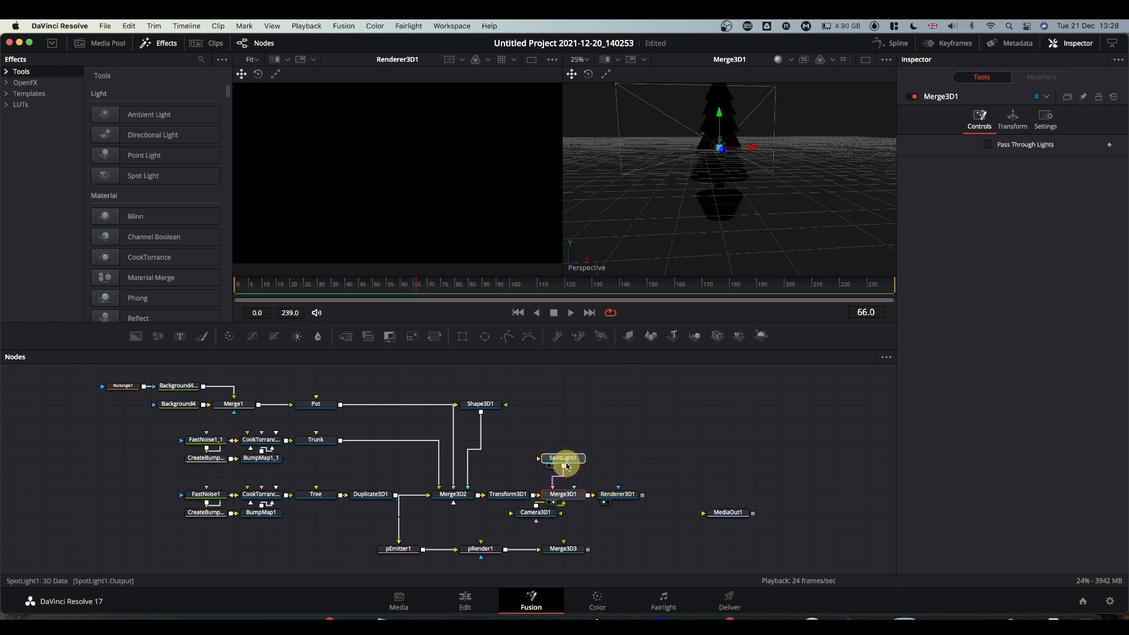
left_click(567, 467)
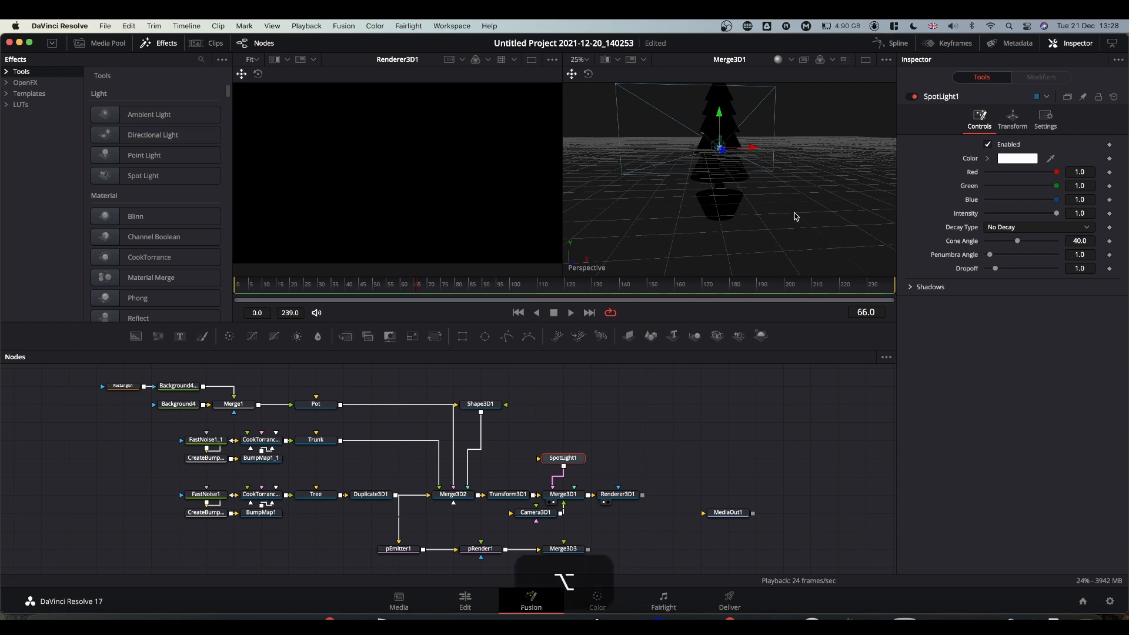
middle_click_drag(807, 230, 746, 194, "alt")
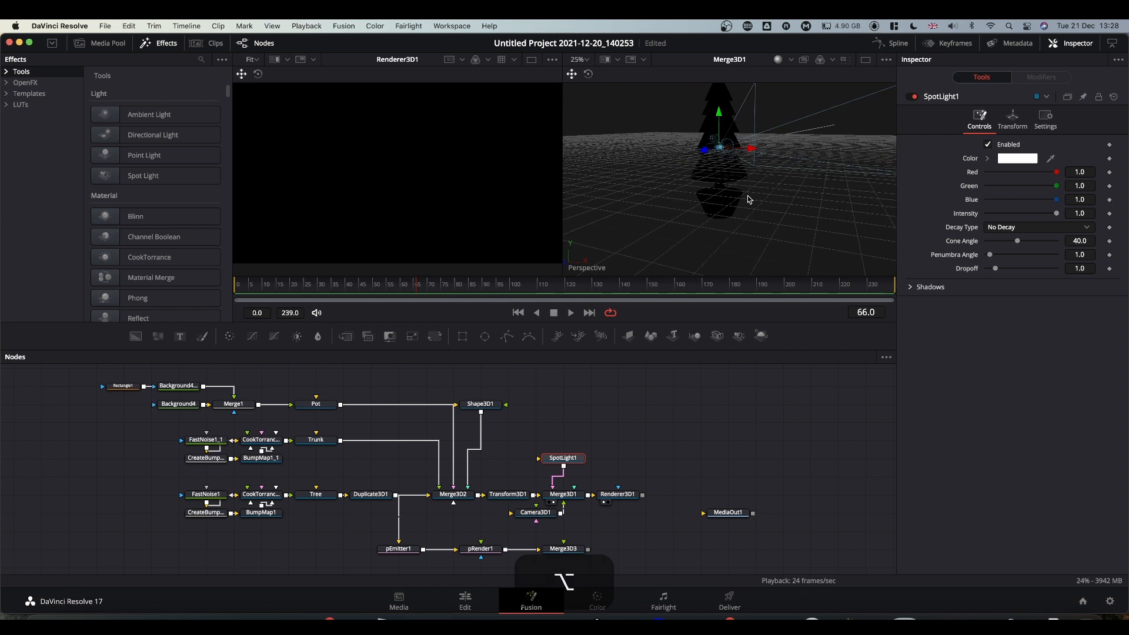
Turn on Use Target for Camera3D1 and pull it back to Translation Z 15.07.
left_click(529, 518)
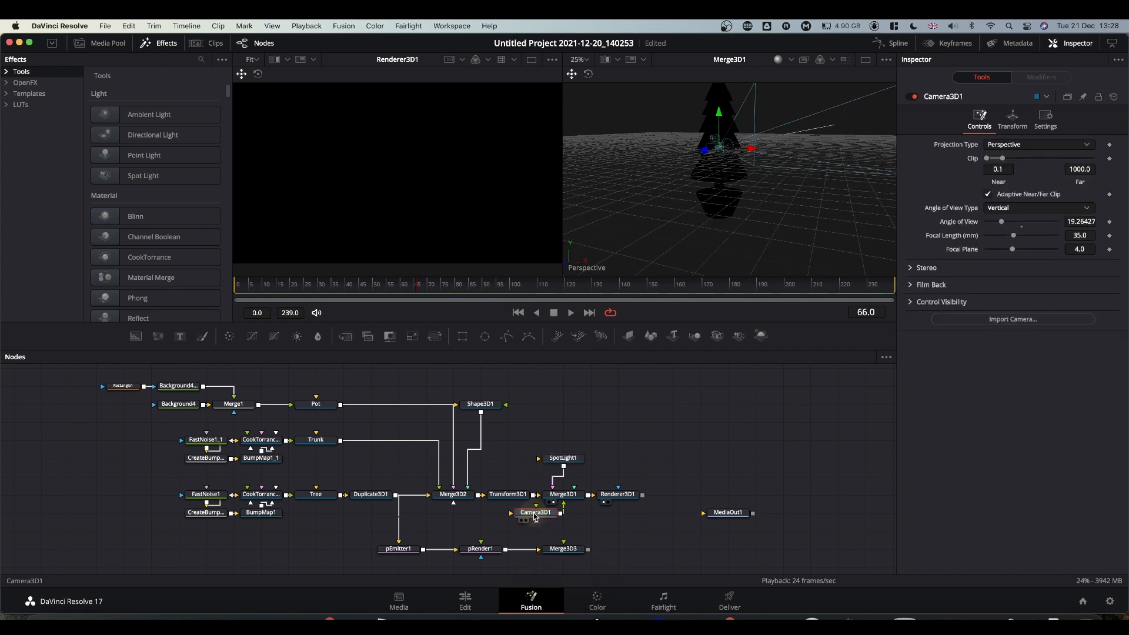
left_click(1019, 125)
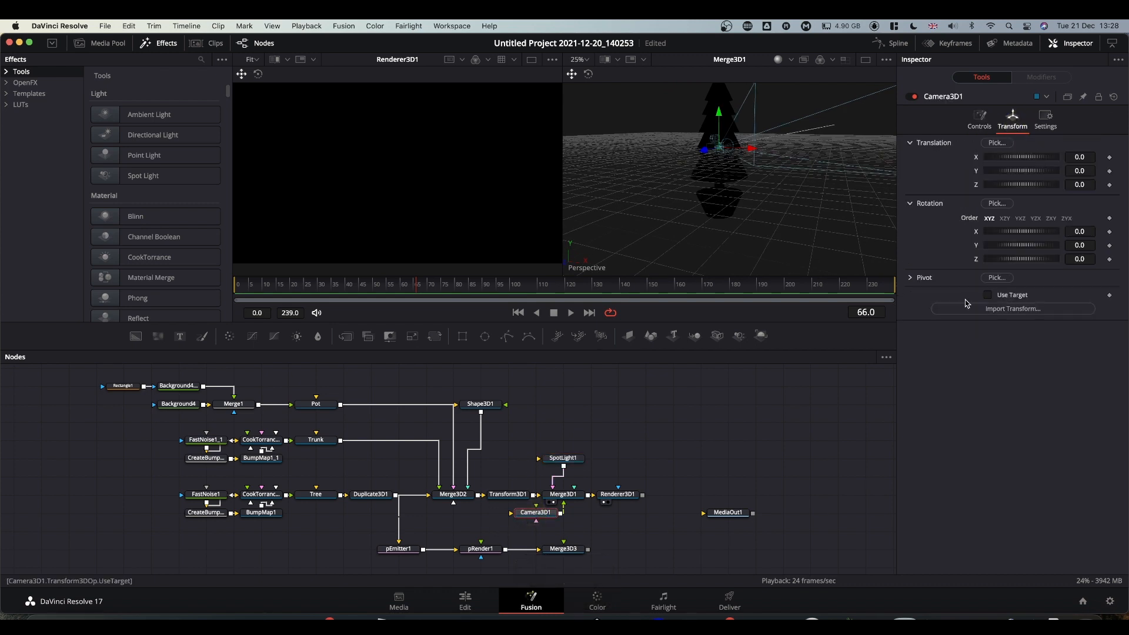
left_click(990, 296)
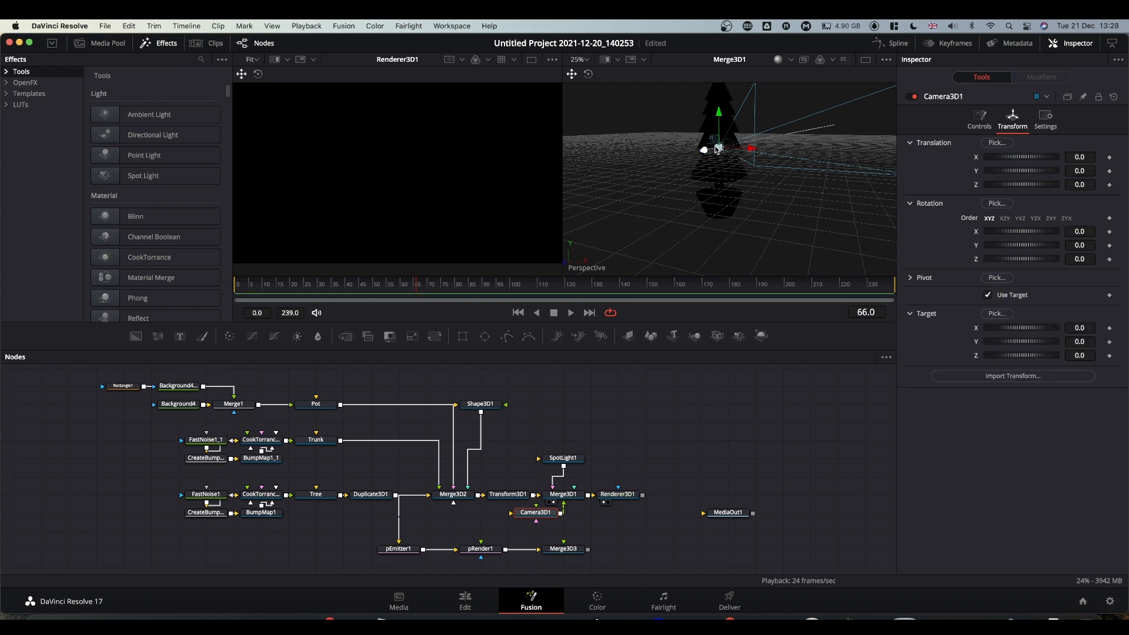
left_click_drag(1012, 184, 1070, 185)
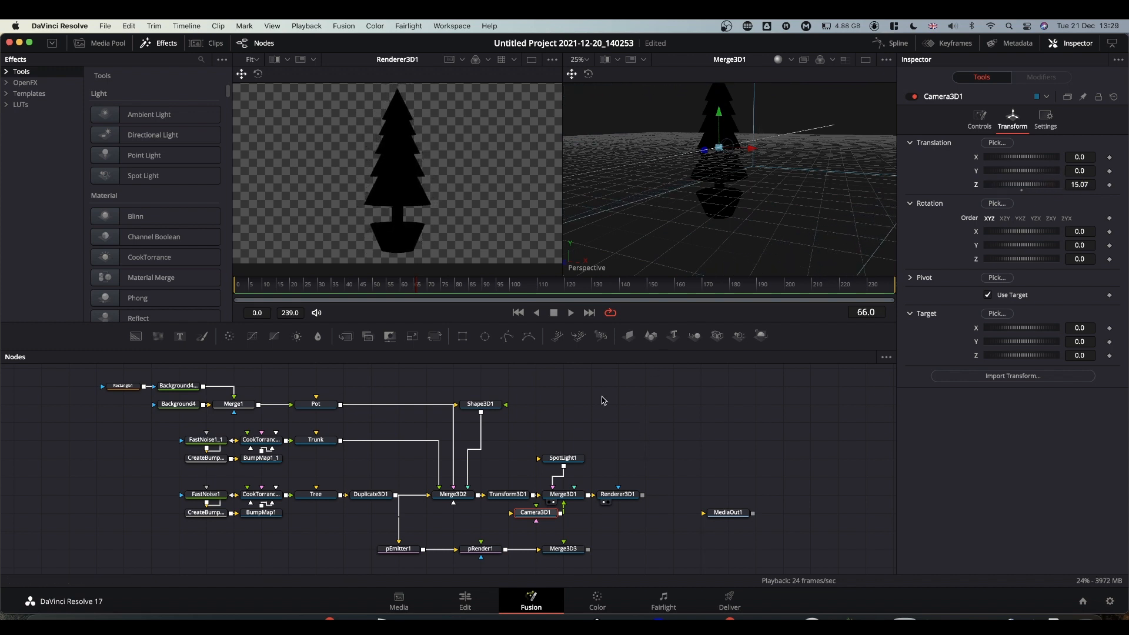
left_click(562, 458)
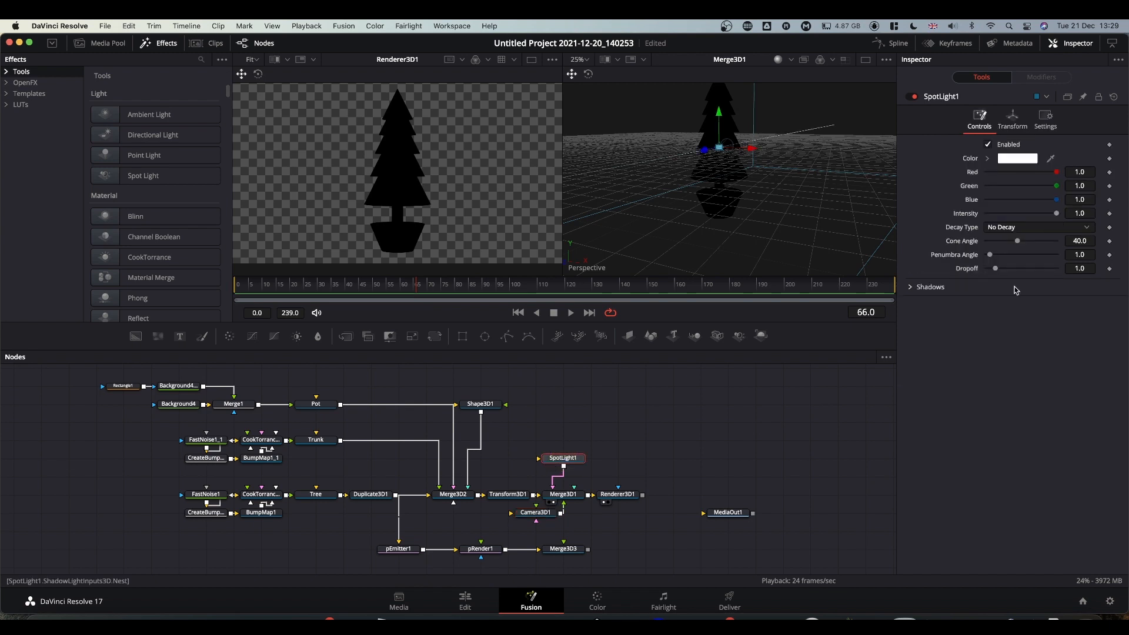
Enable Use Target on SpotLight1 and place it at X 4.087, Y 3.565, Z 9.28.
left_click(1011, 118)
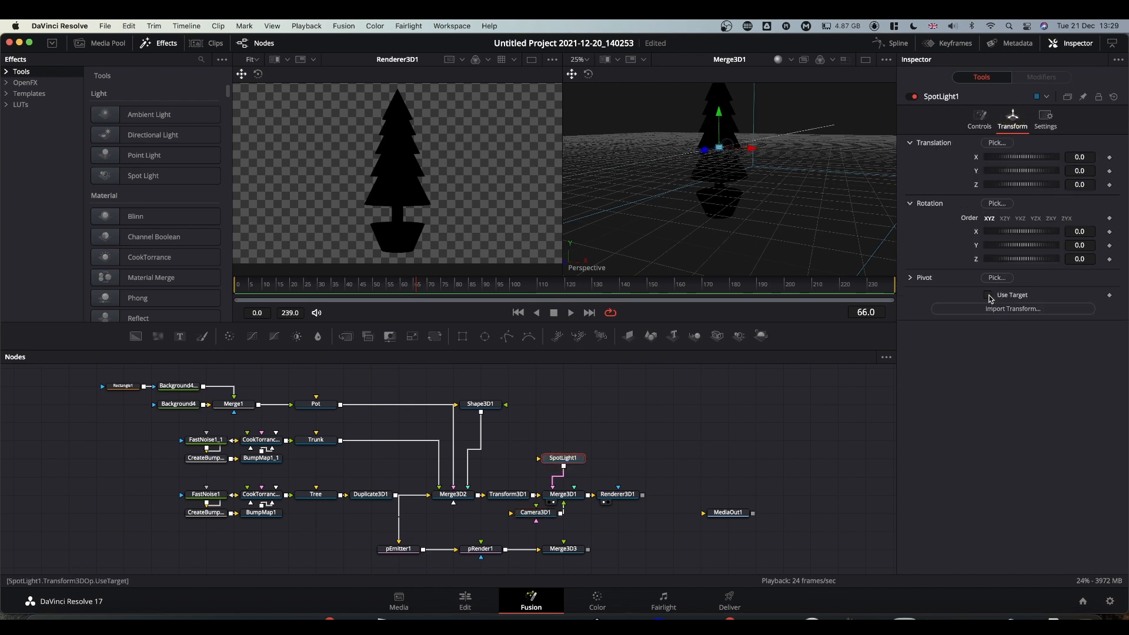
left_click(988, 294)
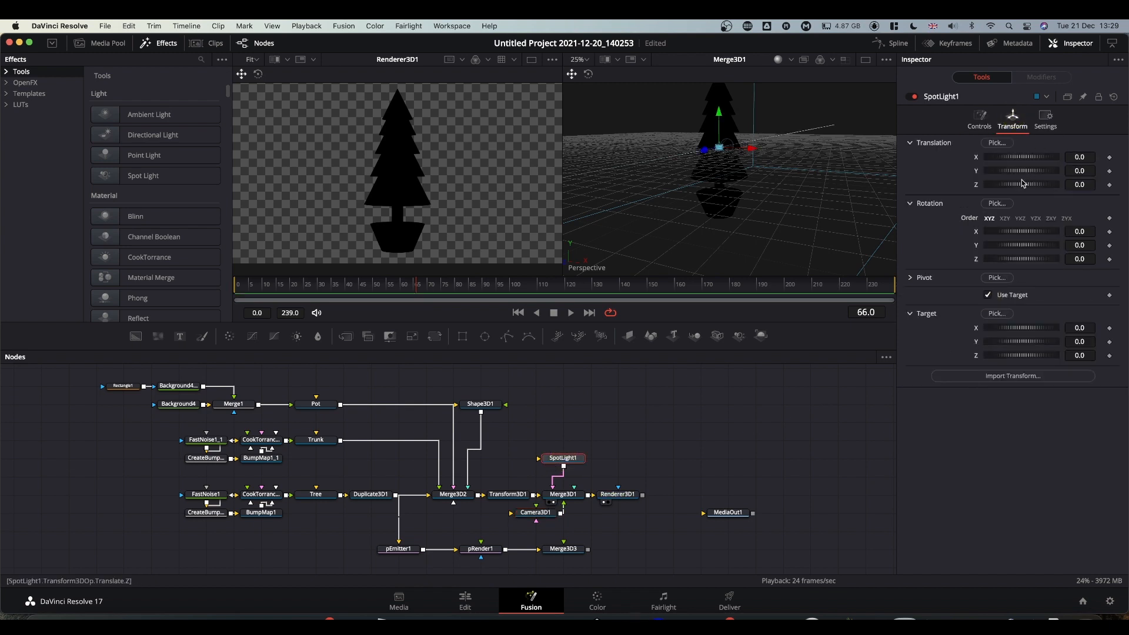
left_click_drag(1013, 187, 1085, 171)
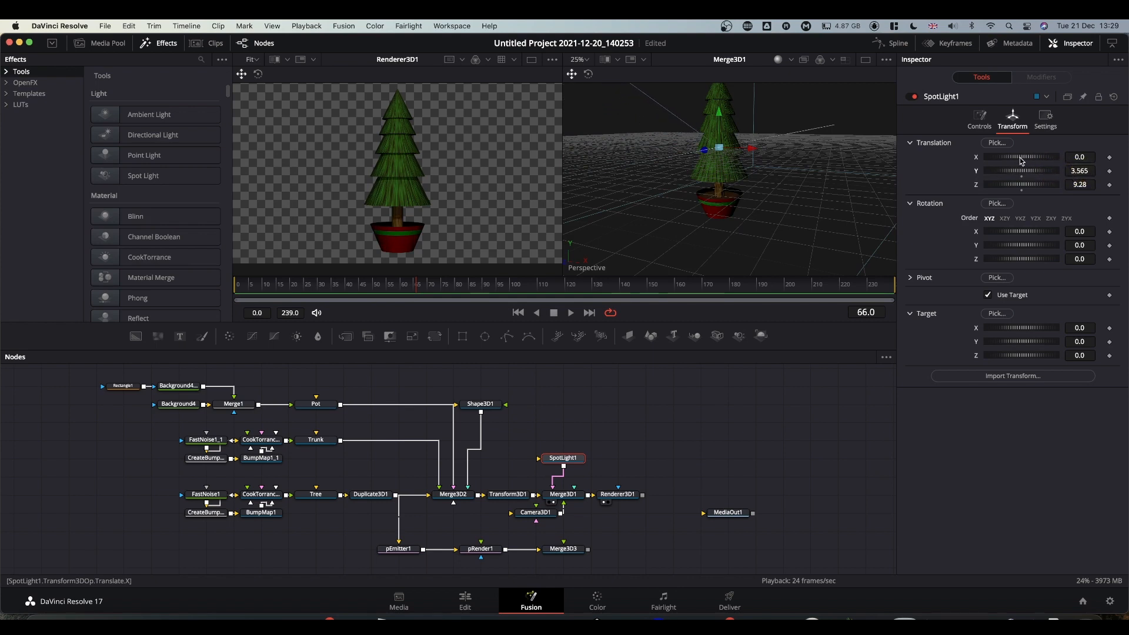
left_click_drag(1021, 160, 1094, 158)
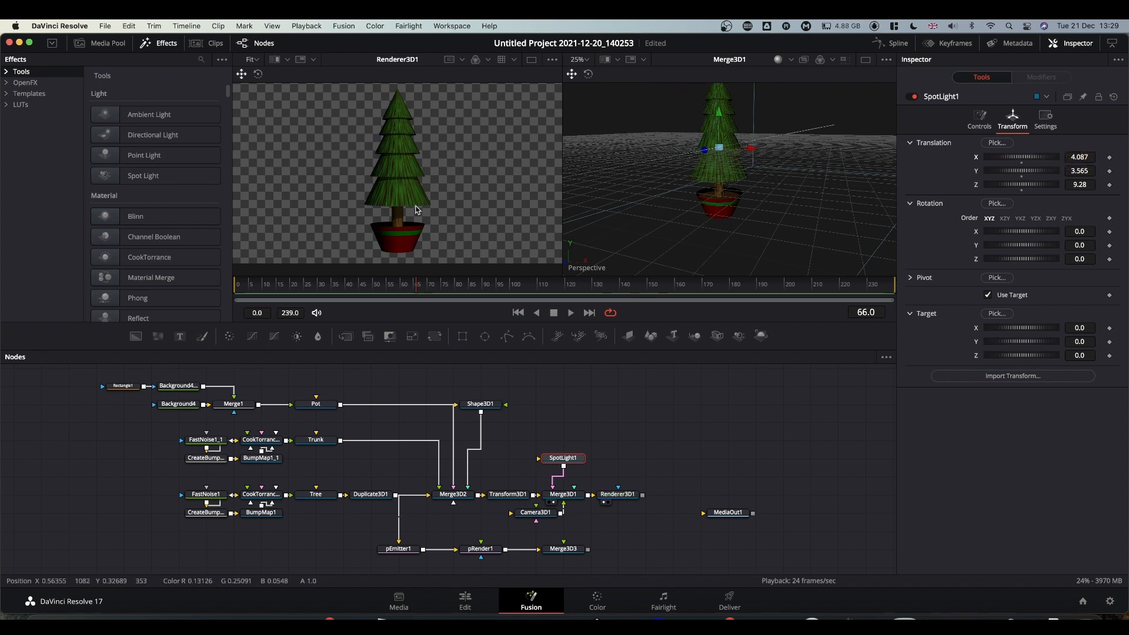
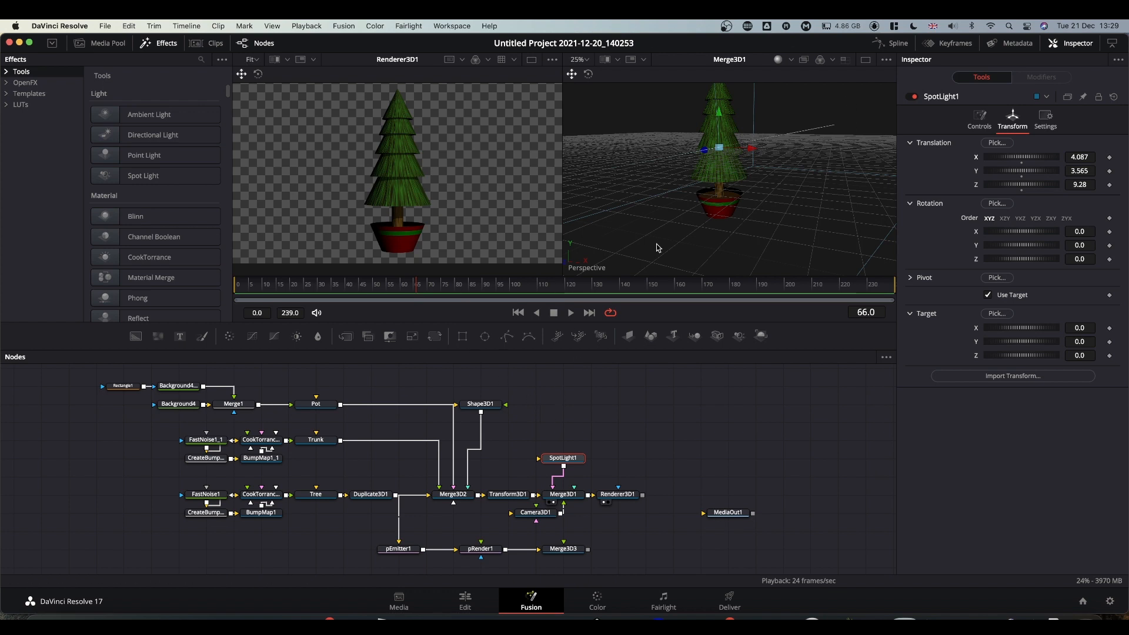
Orbit the Merge3D1 view under the tree, then nudge the SpotLight1 node slightly left.
key("alt")
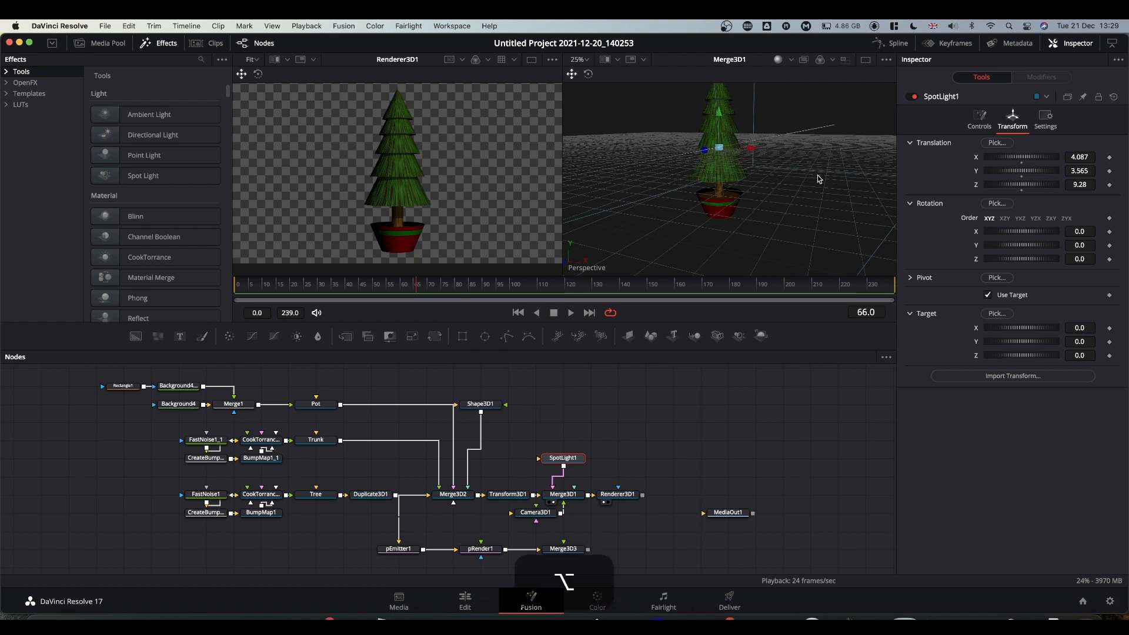
middle_click_drag(818, 179, 742, 106, "alt")
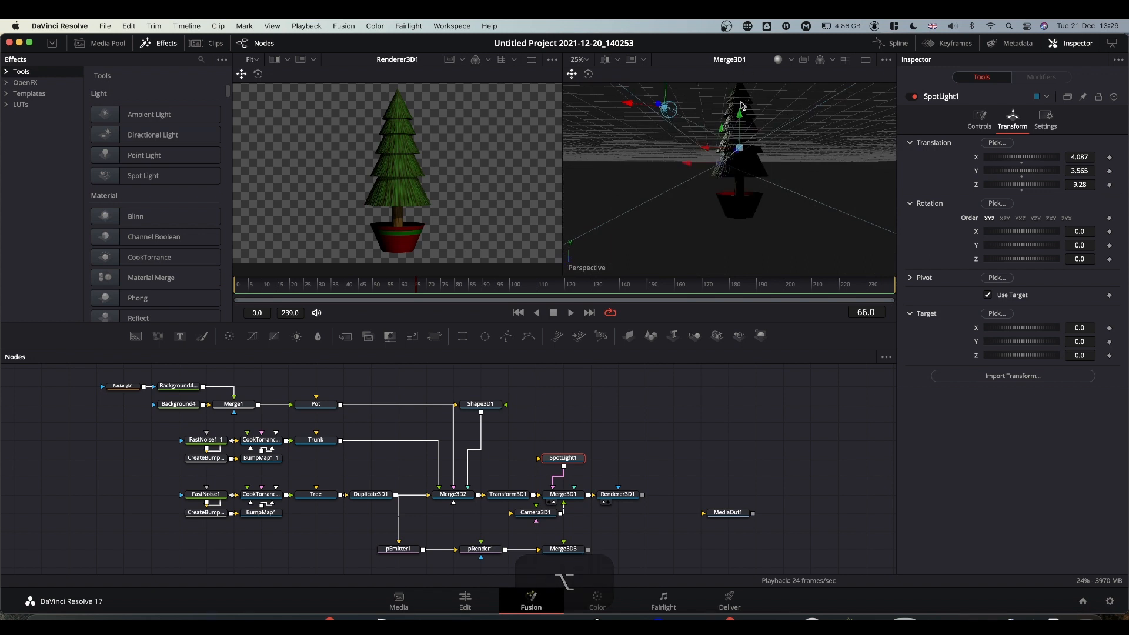
middle_click_drag(673, 209, 874, 215, "alt")
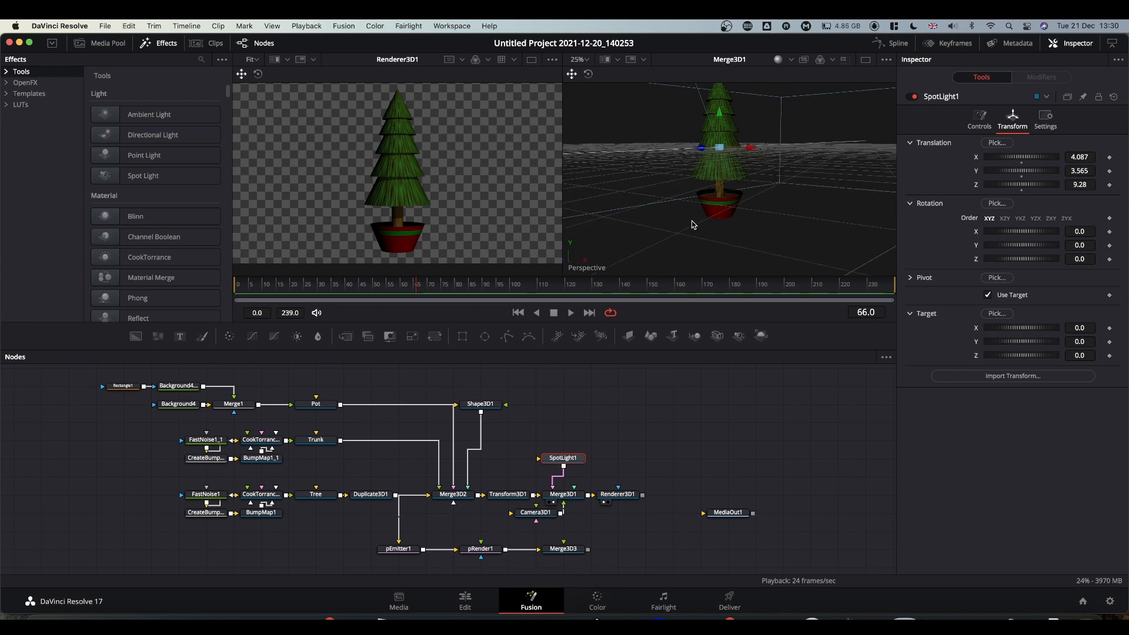
left_click_drag(572, 462, 545, 462)
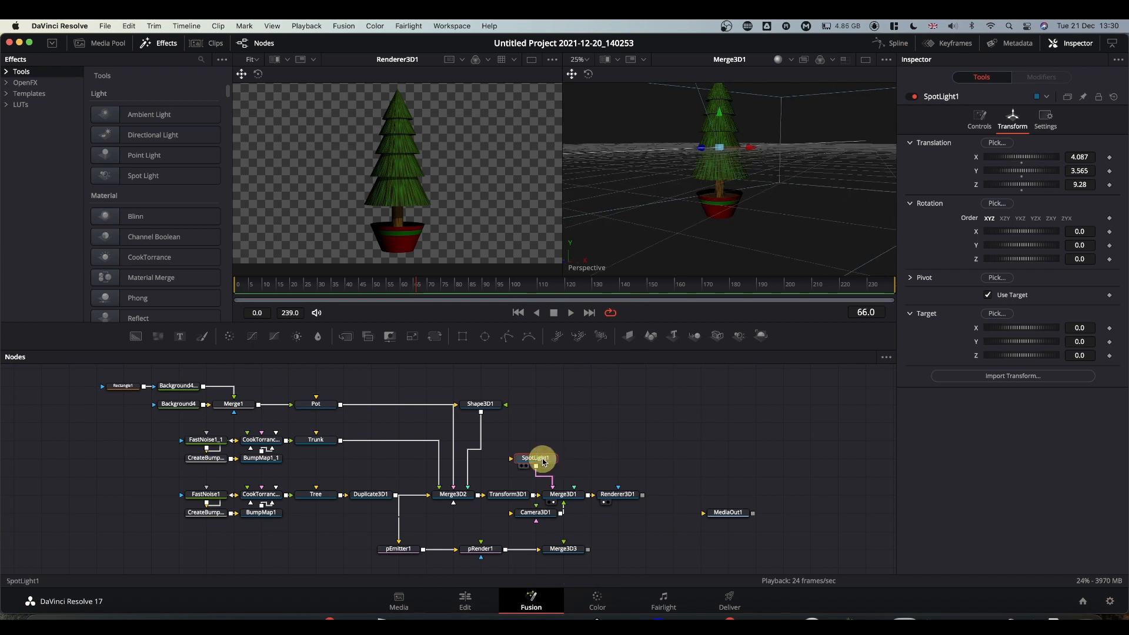
Add an Ambient Light node and connect it into Merge3D1.
left_click(601, 454)
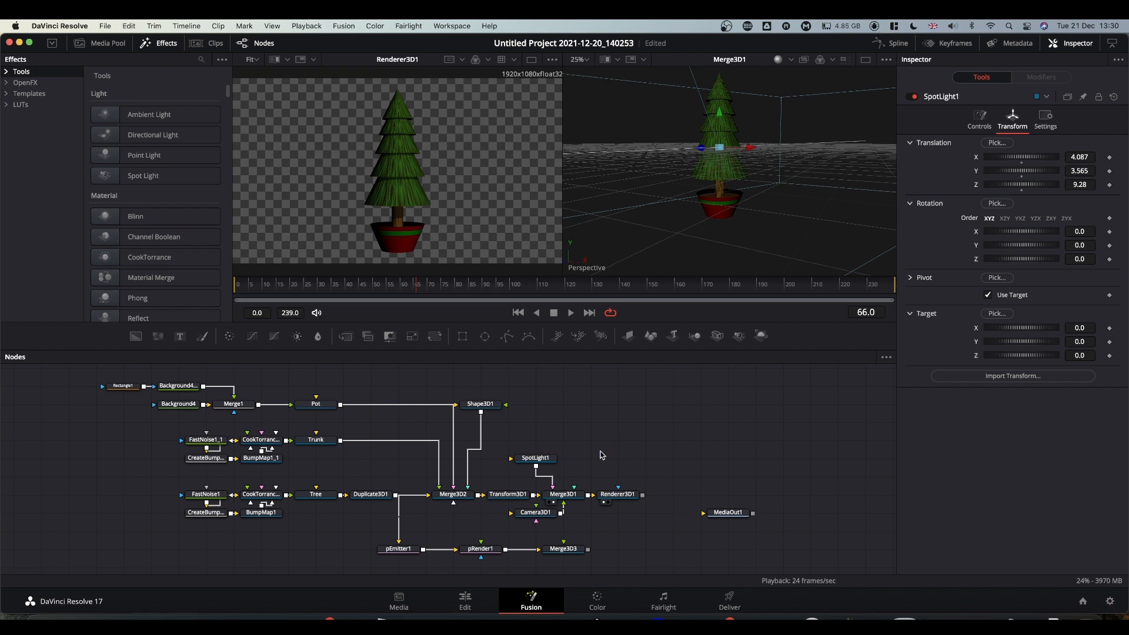
key("shift+space")
type("a")
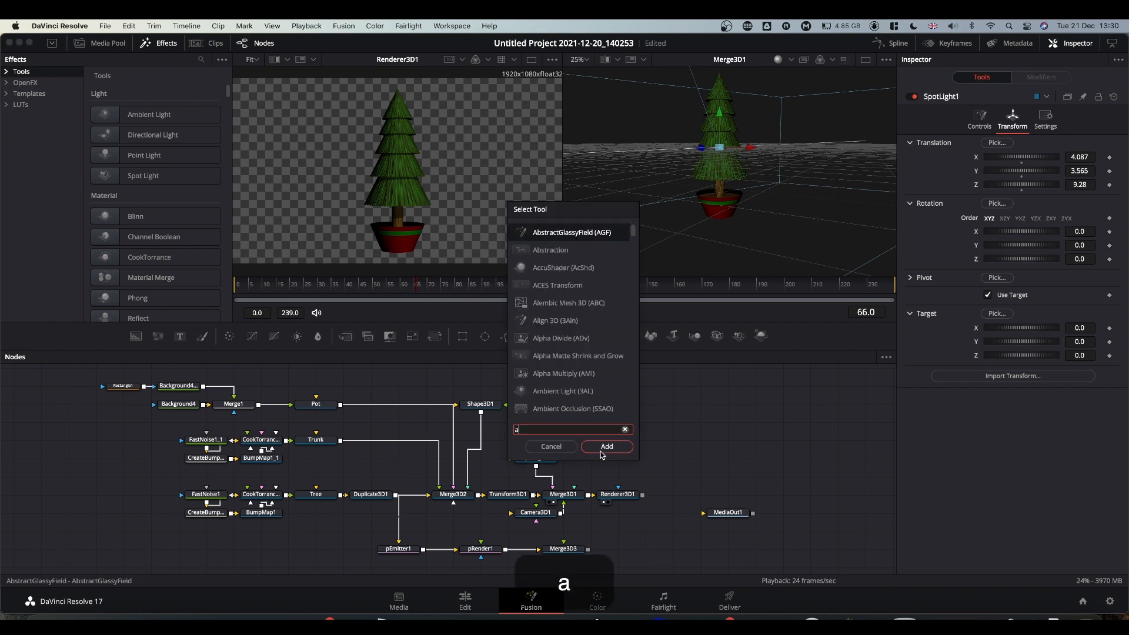
type("mbie")
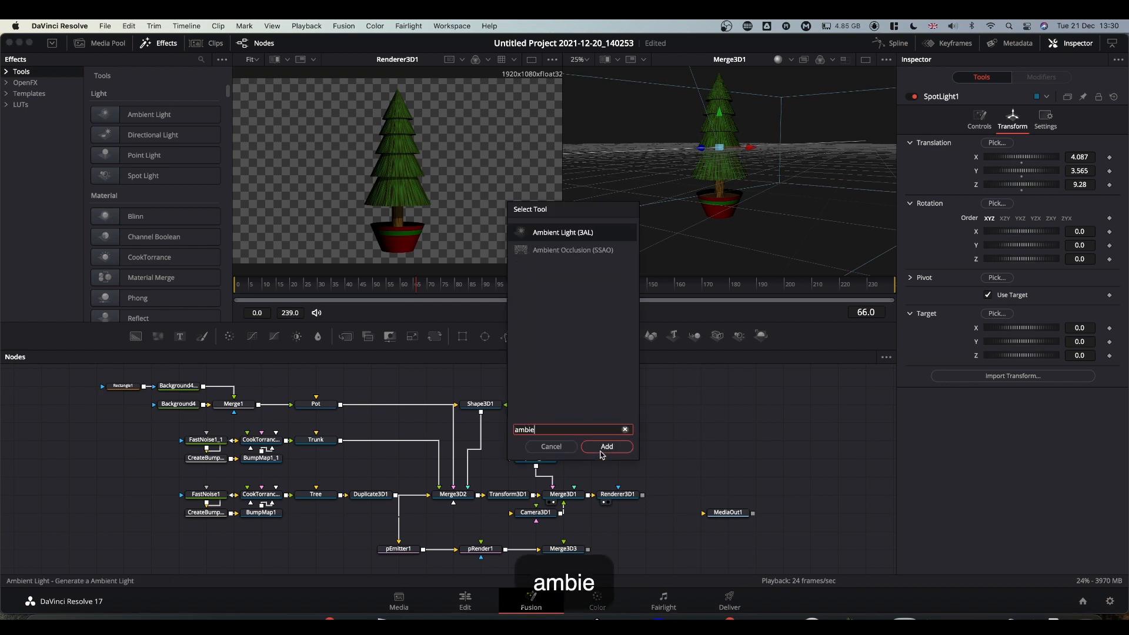
key("Return")
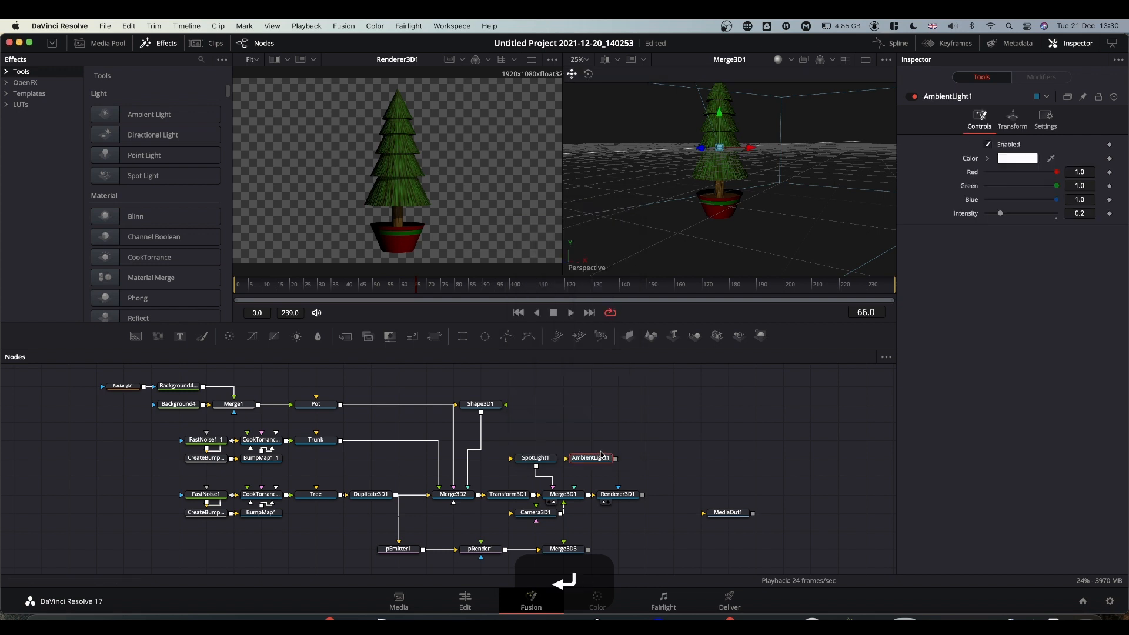
left_click_drag(615, 459, 563, 498)
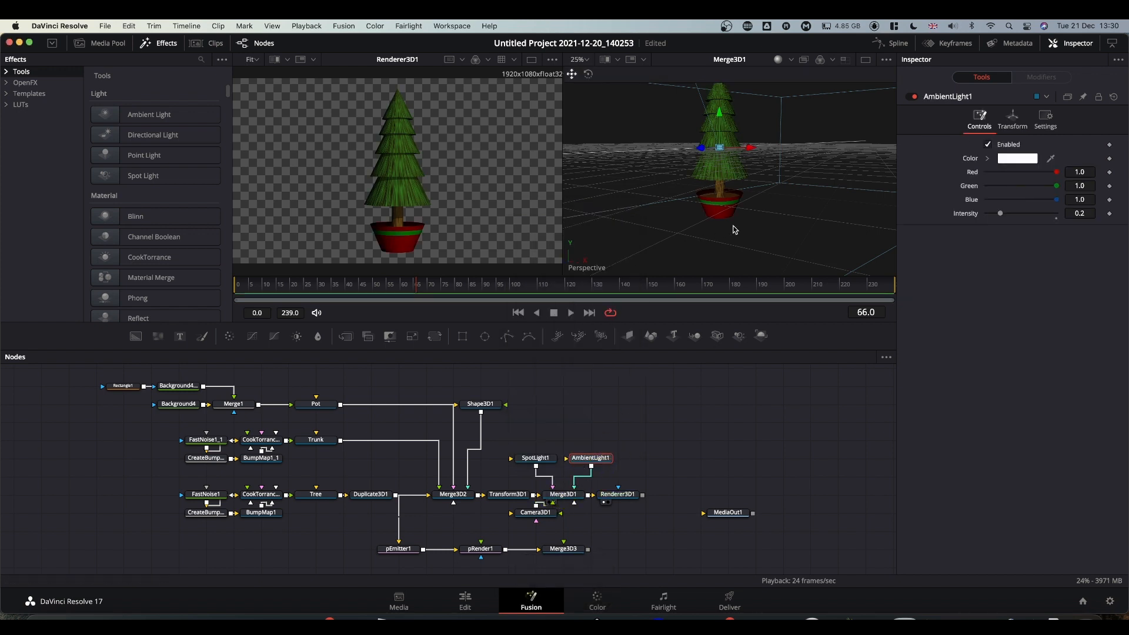
Raise the AmbientLight1 Intensity from 0.2 to 0.409 while orbiting to check the lighting.
key("alt")
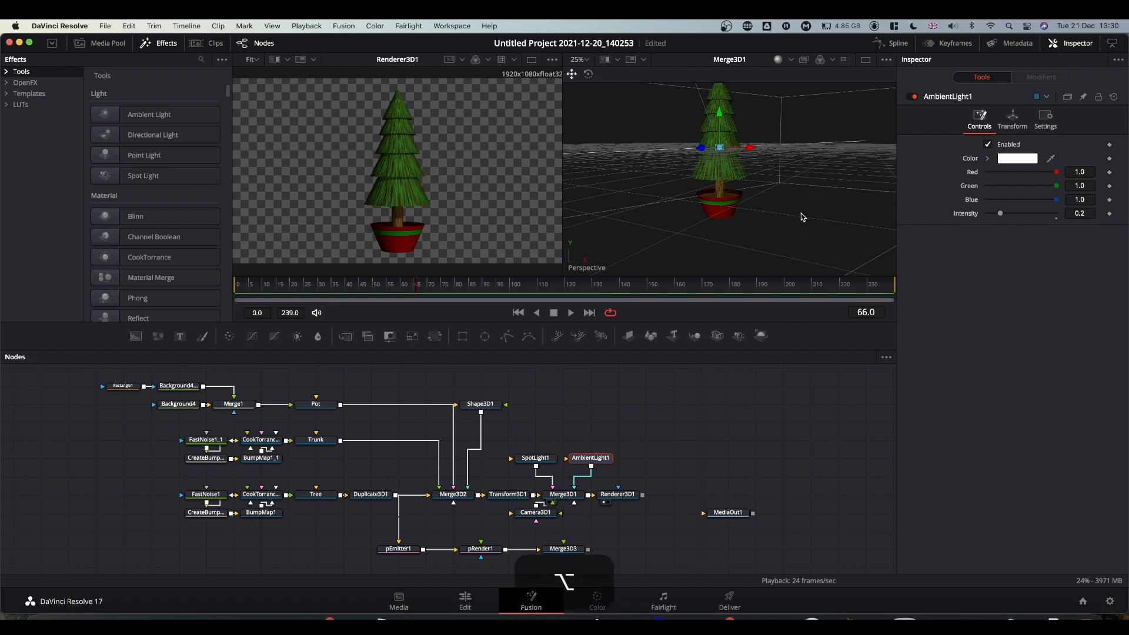
middle_click_drag(691, 225, 499, 267, "alt")
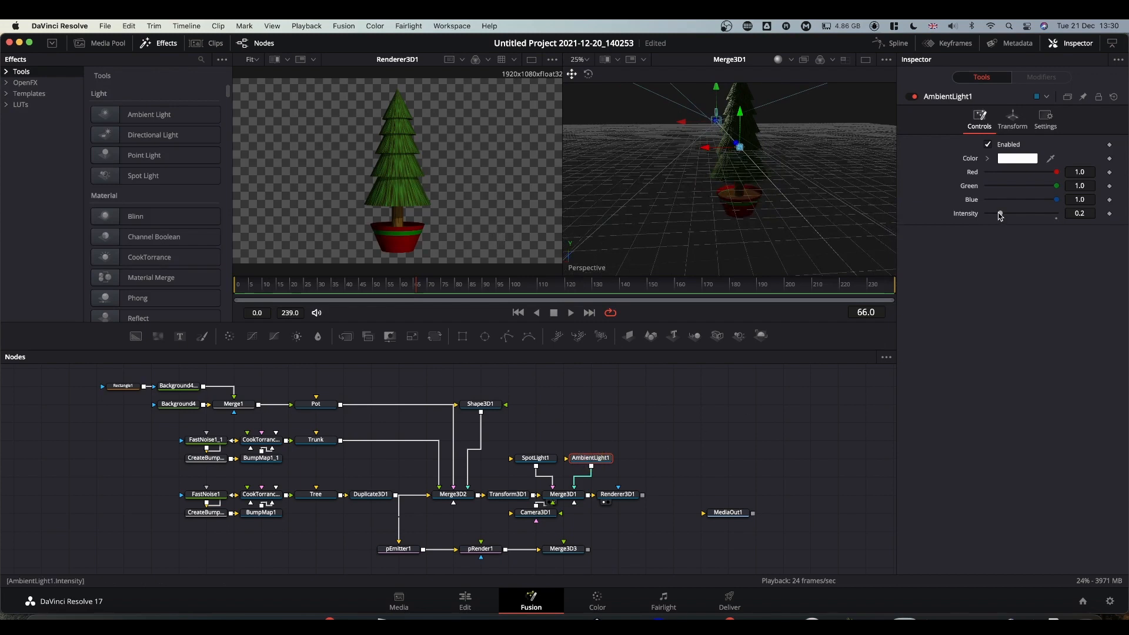
left_click_drag(1000, 212, 1015, 214)
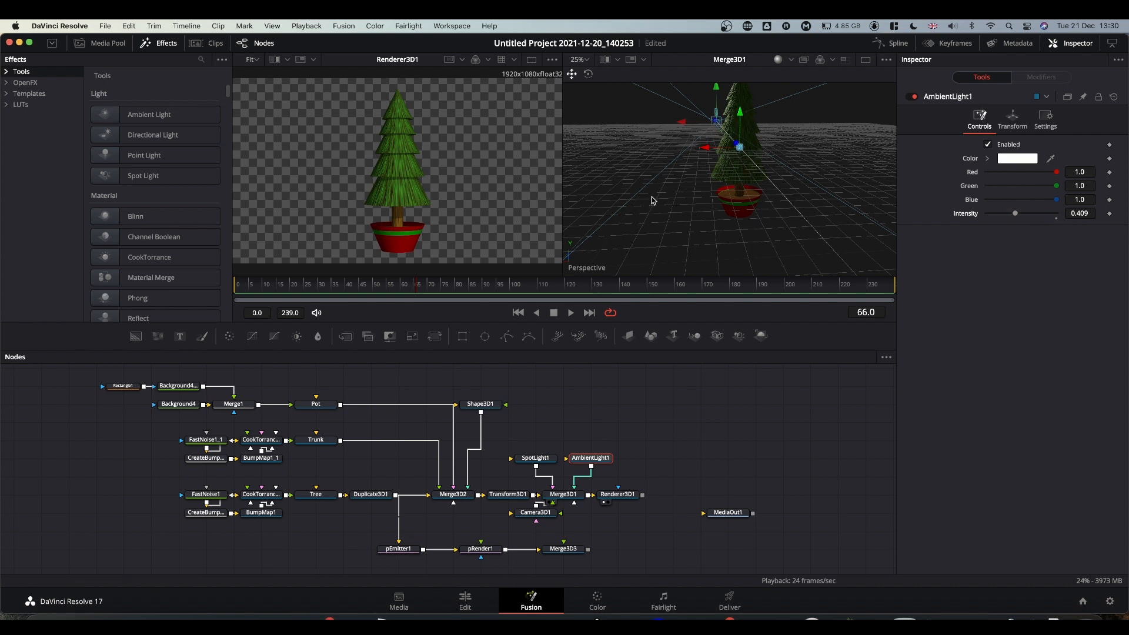
middle_click_drag(653, 197, 844, 189, "alt")
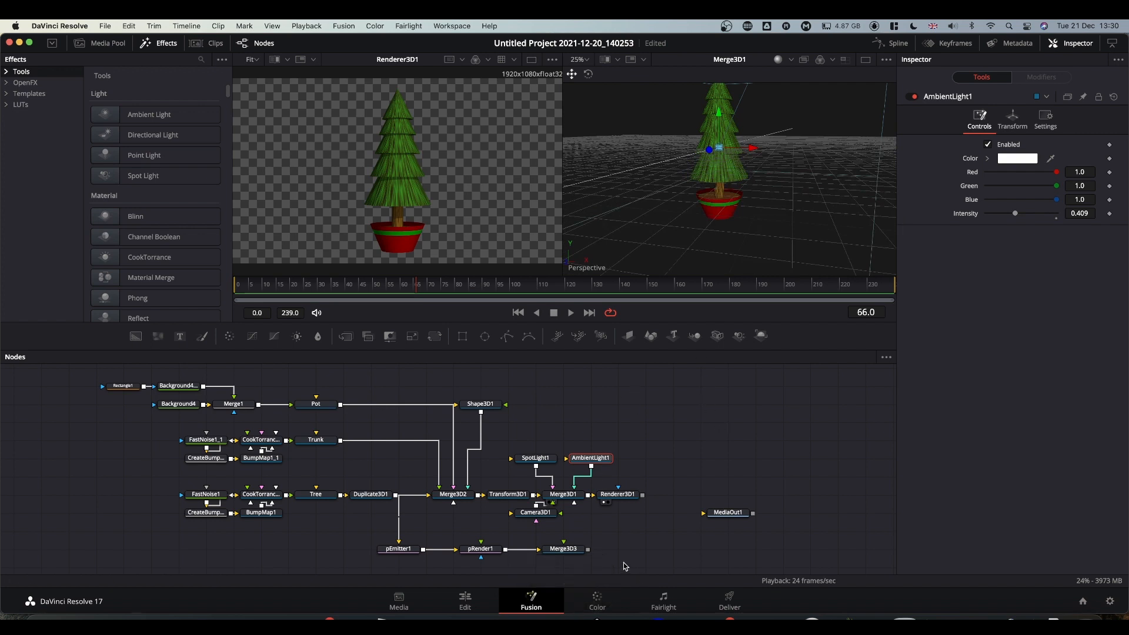
Add Renderer3D2 after Merge3D3, view it in the right viewer, and connect Camera3D1 into Merge3D3.
left_click(569, 550)
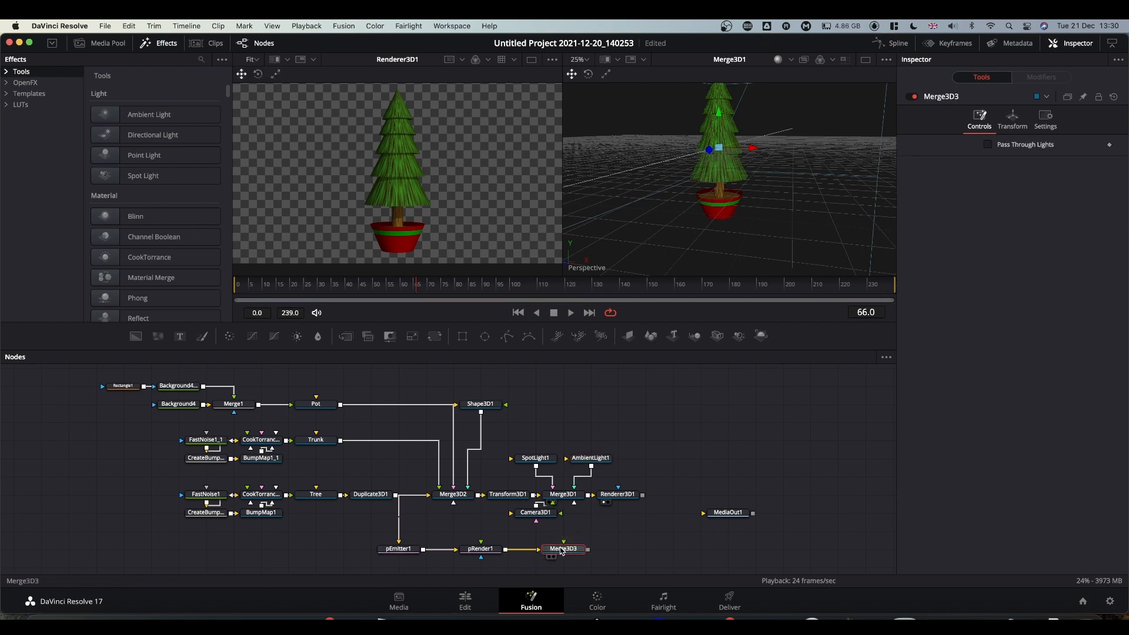
left_click(561, 549)
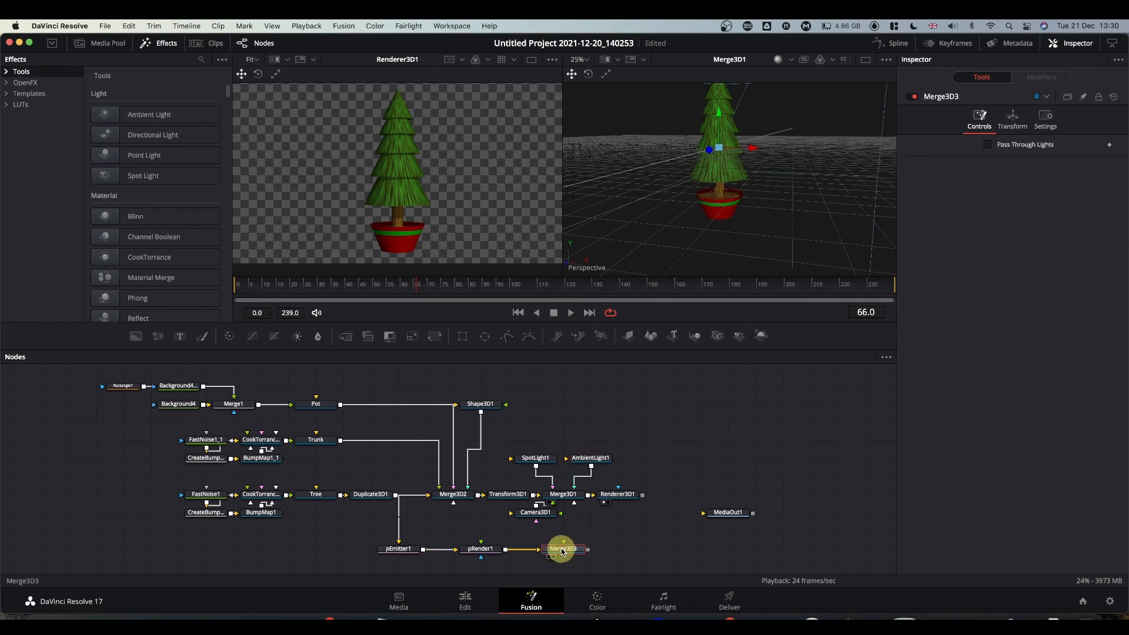
left_click(761, 335)
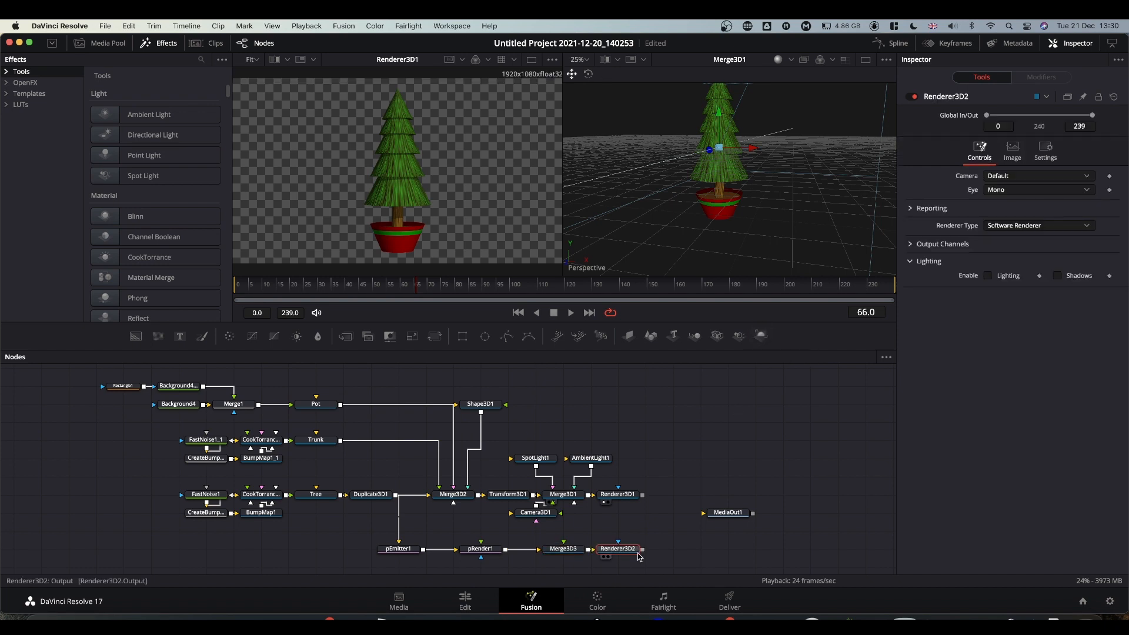
left_click(620, 551)
left_click_drag(620, 551, 751, 266)
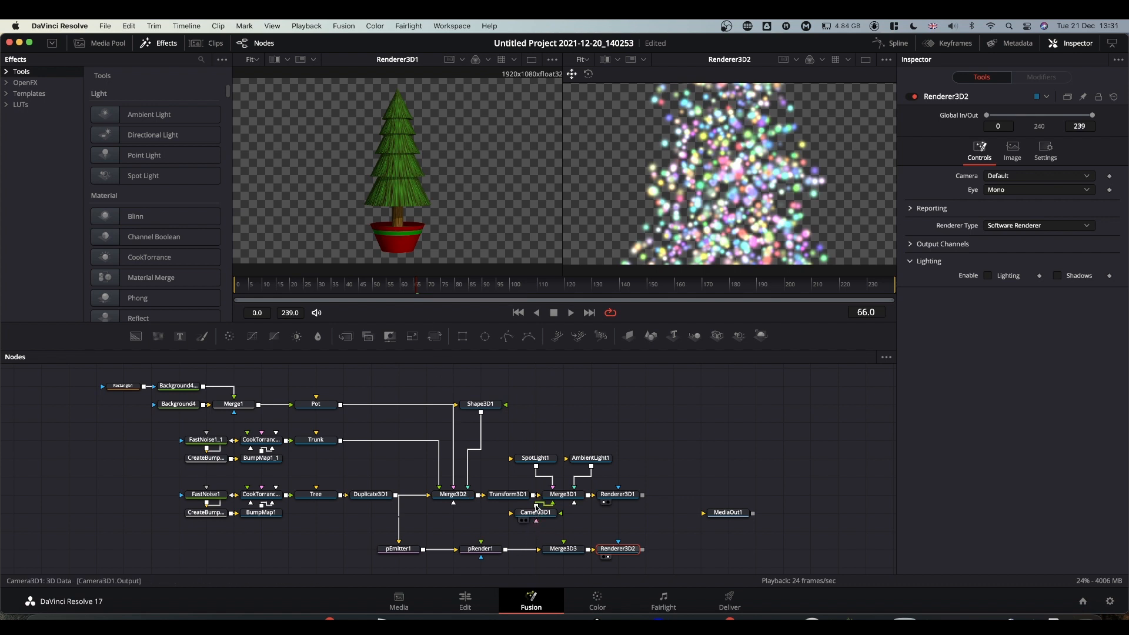
left_click_drag(536, 510, 564, 548)
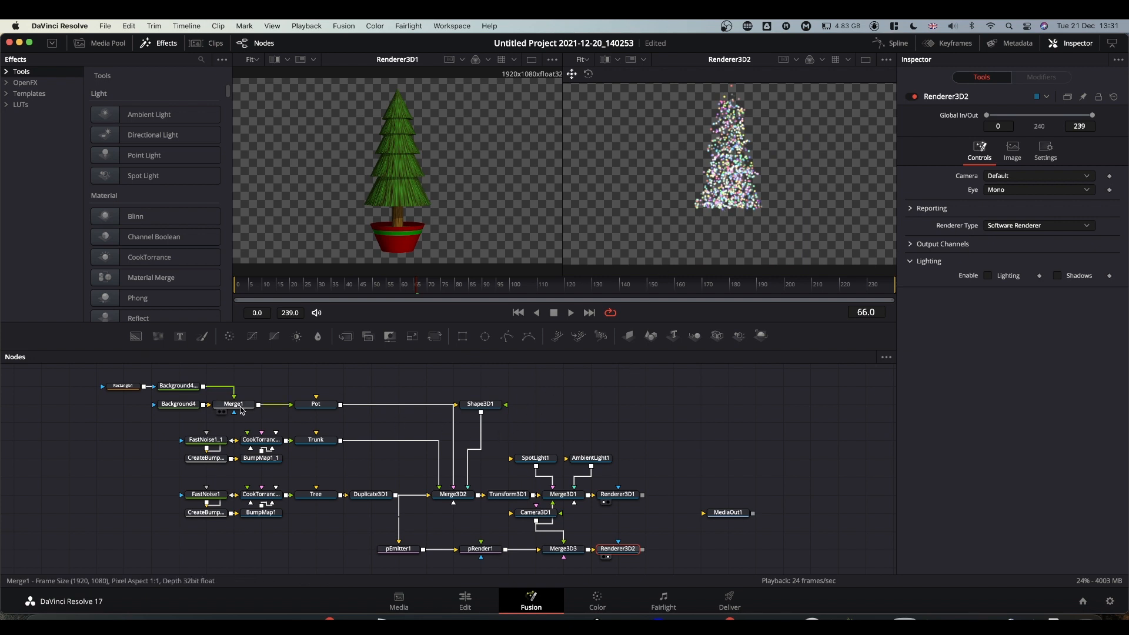
left_click_drag(90, 372, 406, 497)
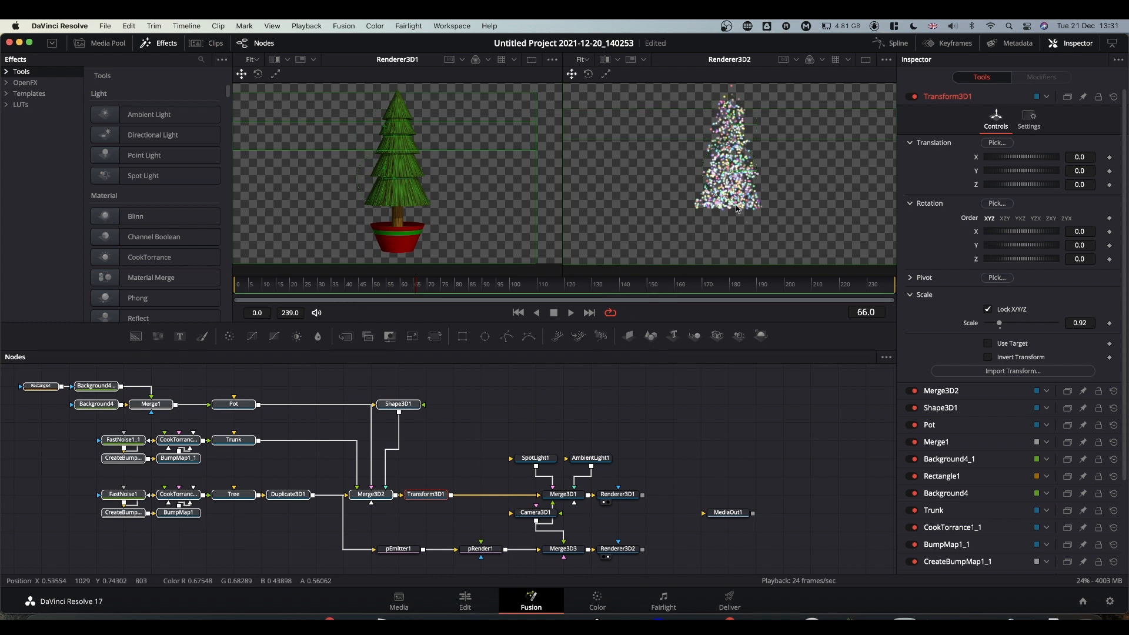
Save the project and move Camera3D1 below Renderer3D1, then clear the node selection.
key("super+s")
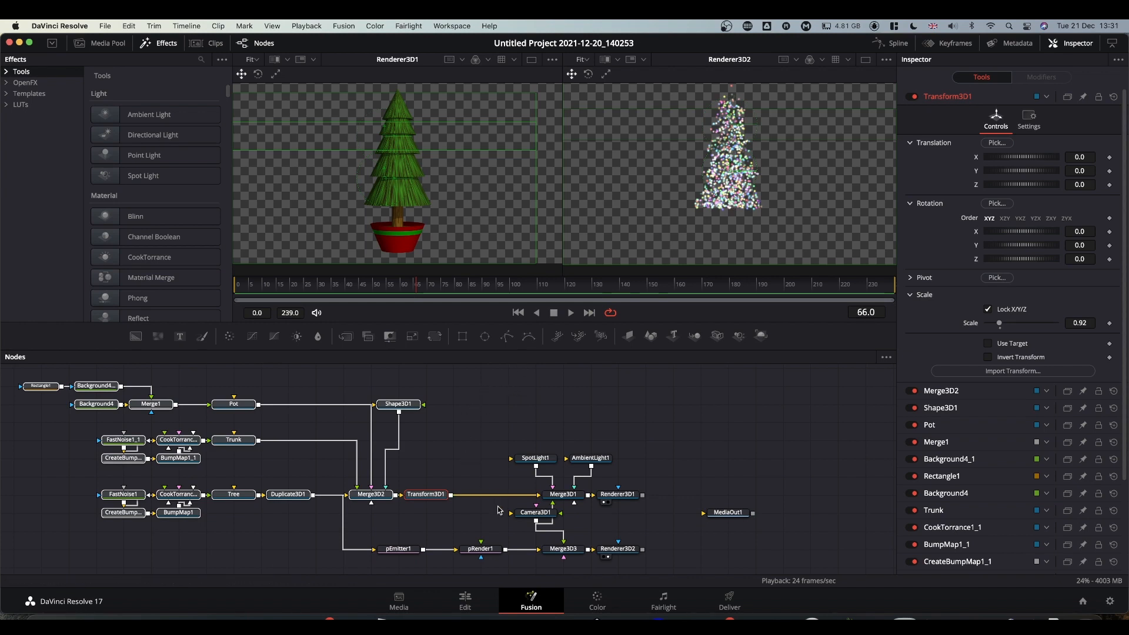
left_click_drag(527, 517, 608, 524)
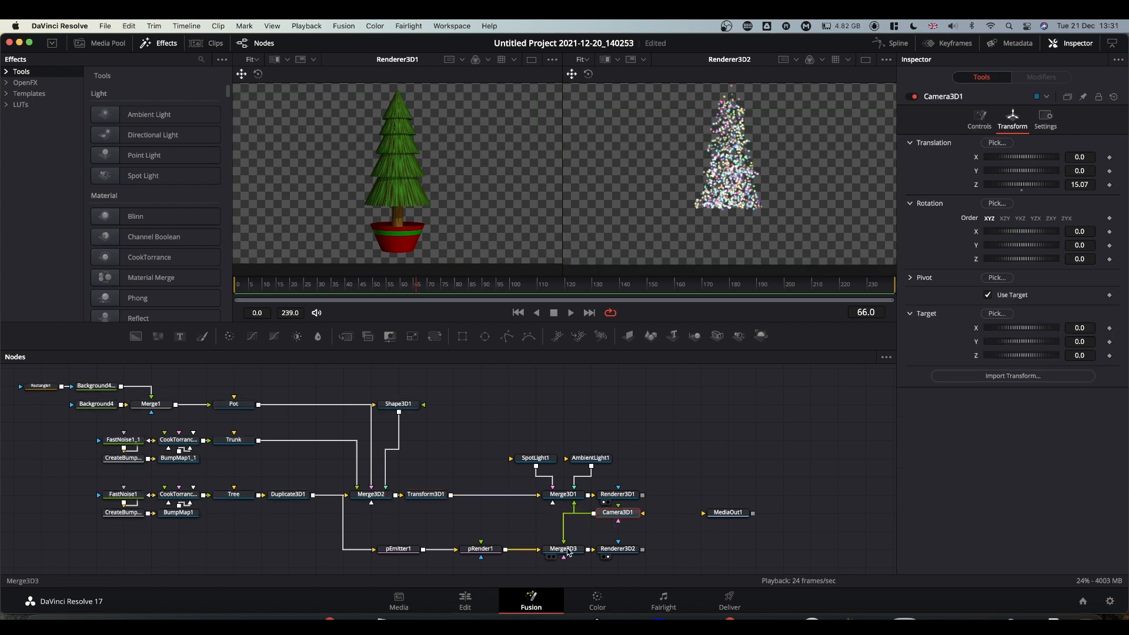
left_click(569, 551)
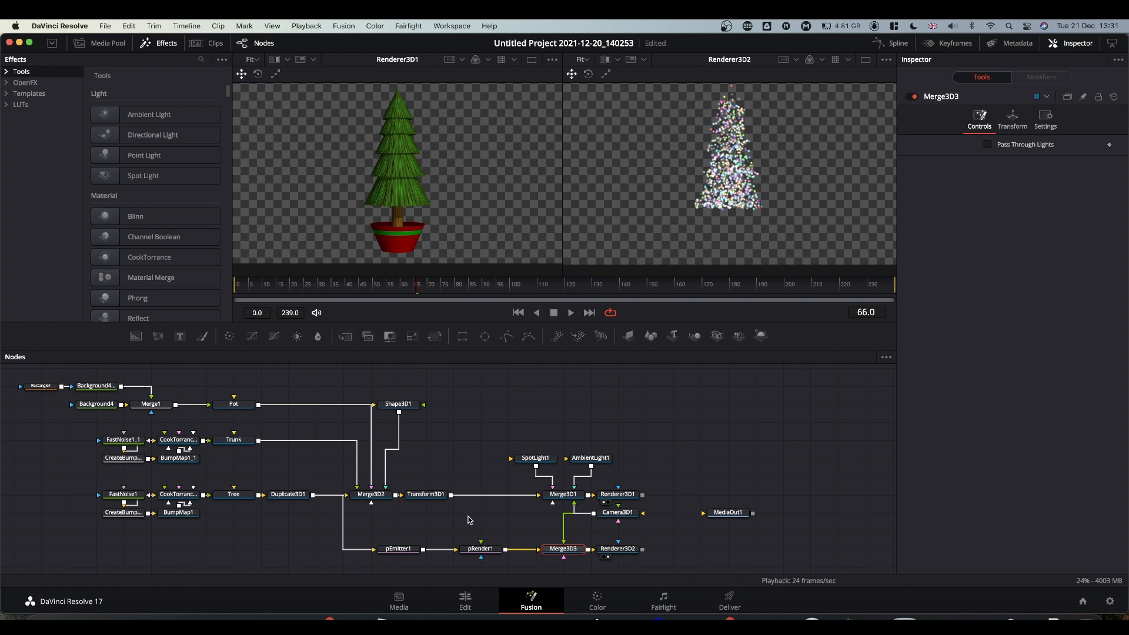
left_click(505, 521)
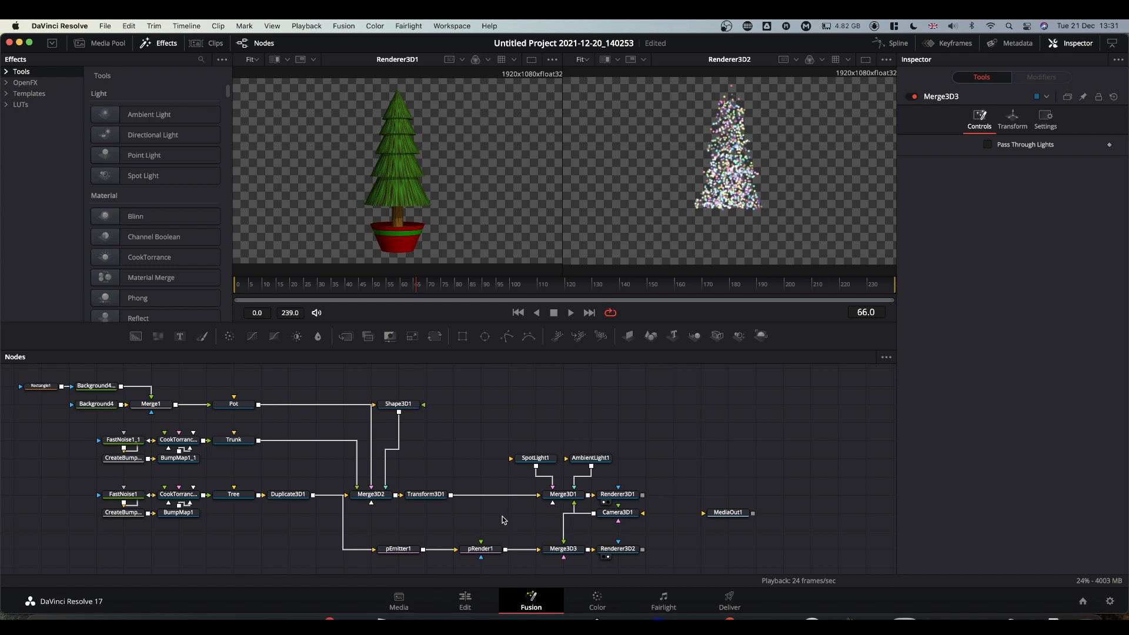
Add an Override 3D node fed by Transform3D1.
key("shift+space")
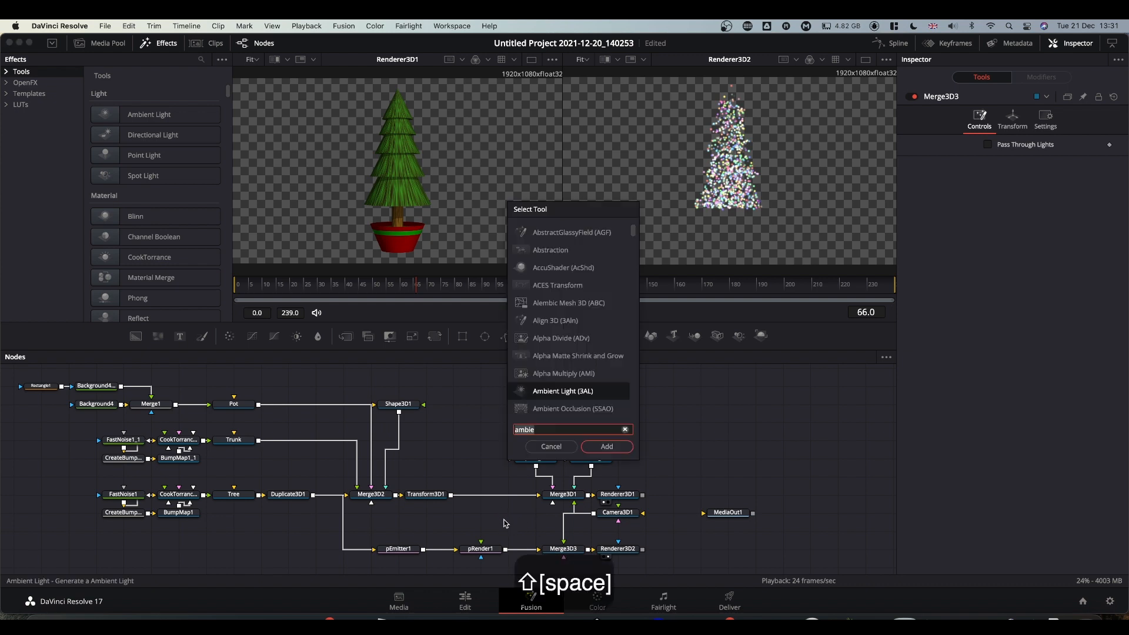
type("over")
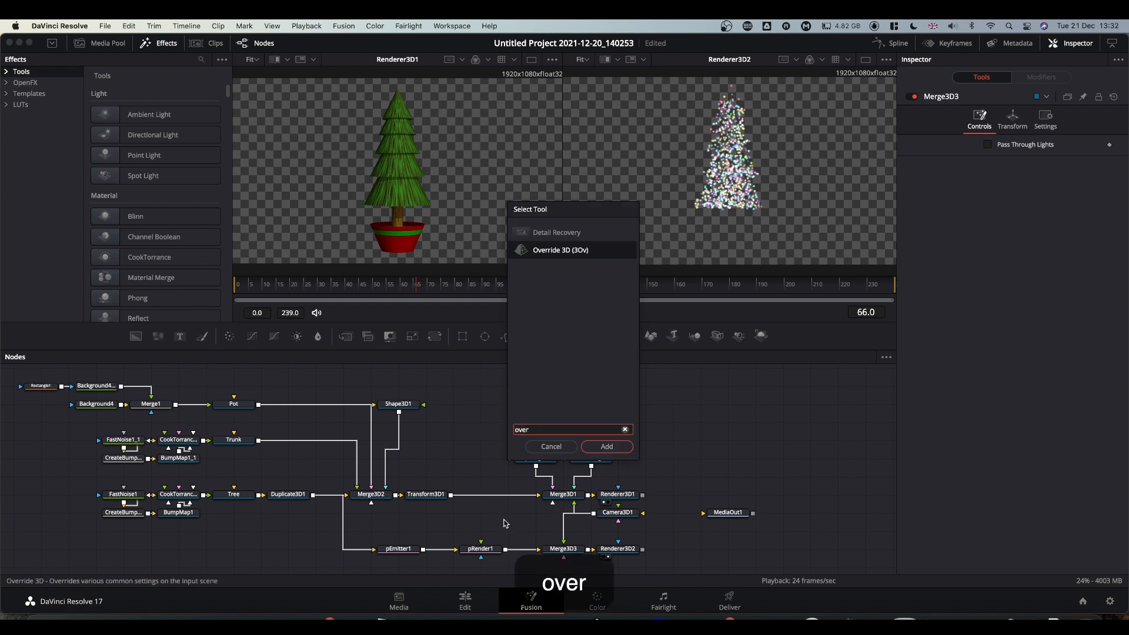
key("Return")
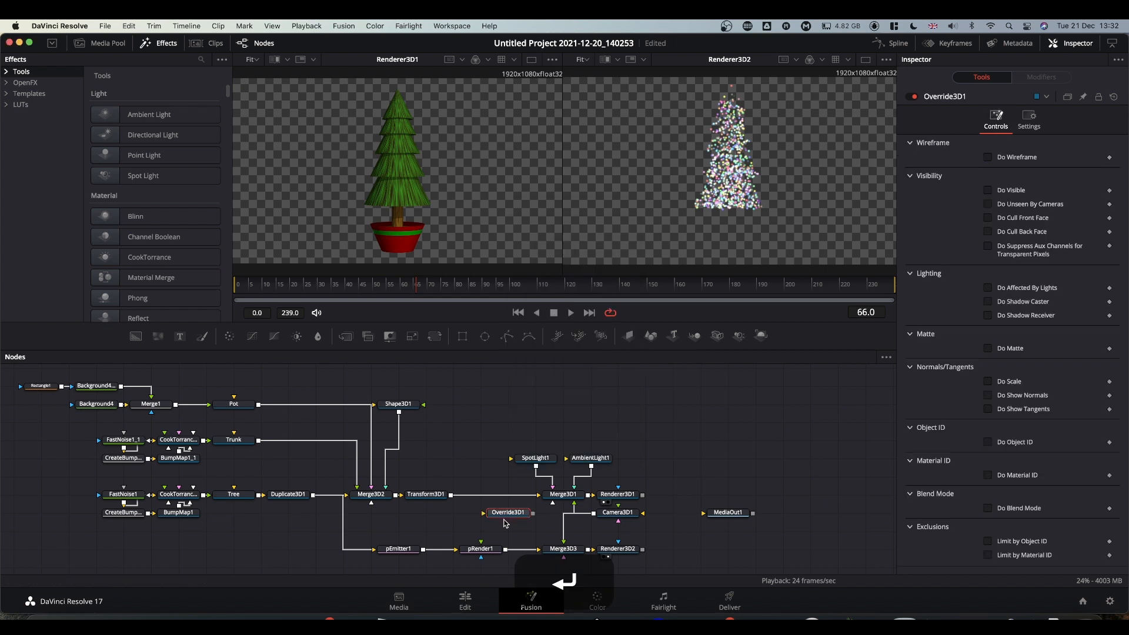
left_click(505, 520)
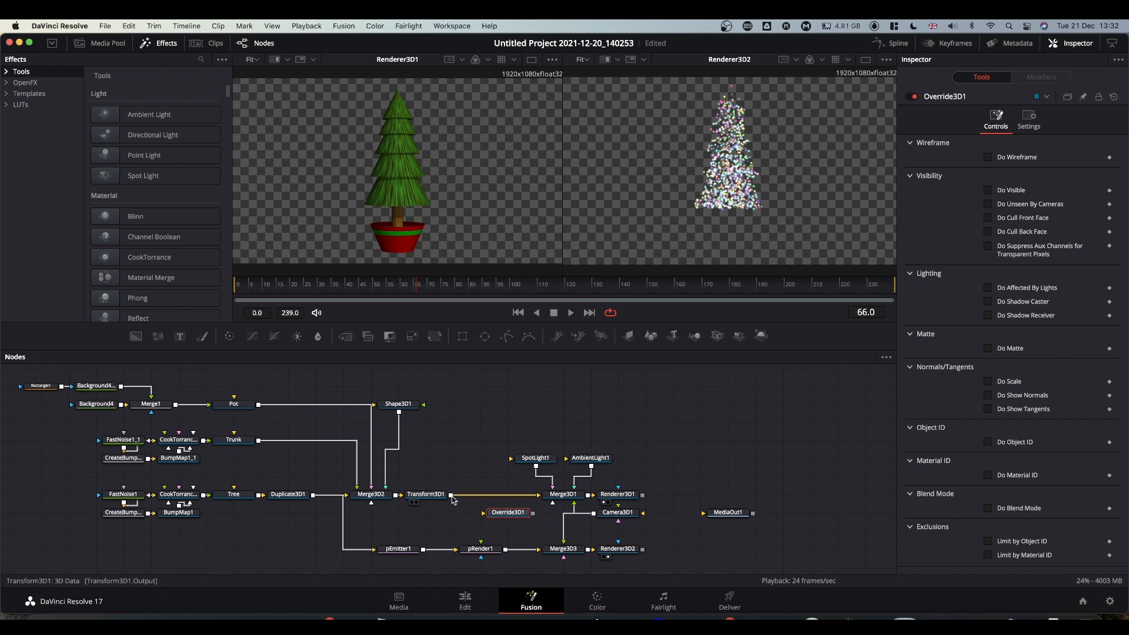
left_click_drag(451, 496, 487, 517)
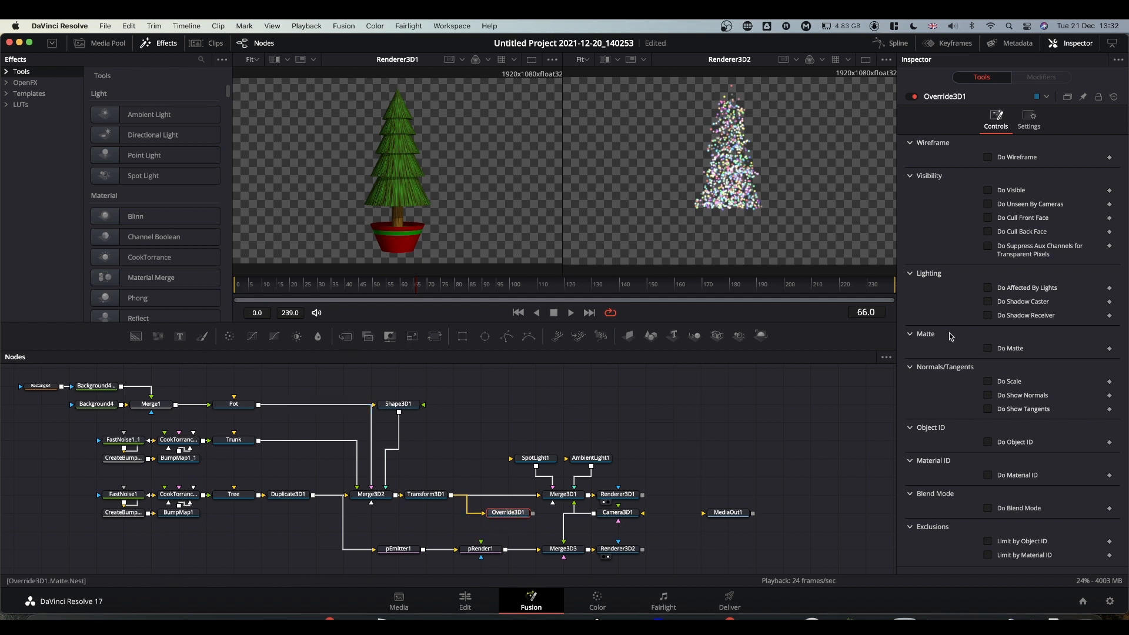
Enable Do Matte and Is Matte on Override3D1 and connect it to Merge3D3.
left_click(989, 348)
left_click(998, 364)
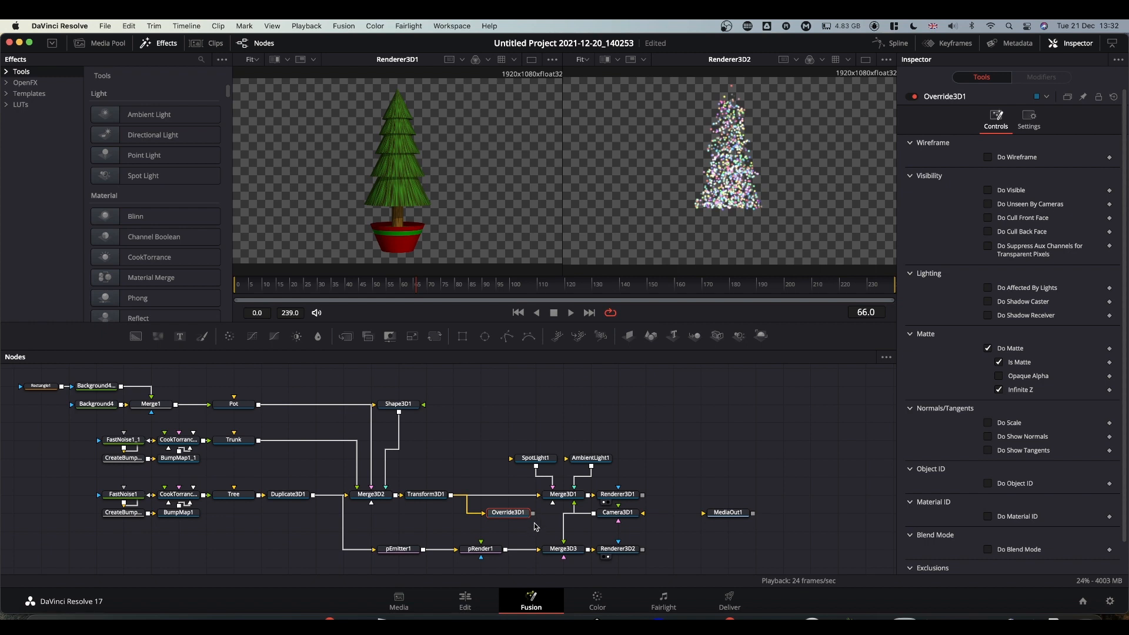
left_click_drag(532, 513, 559, 551)
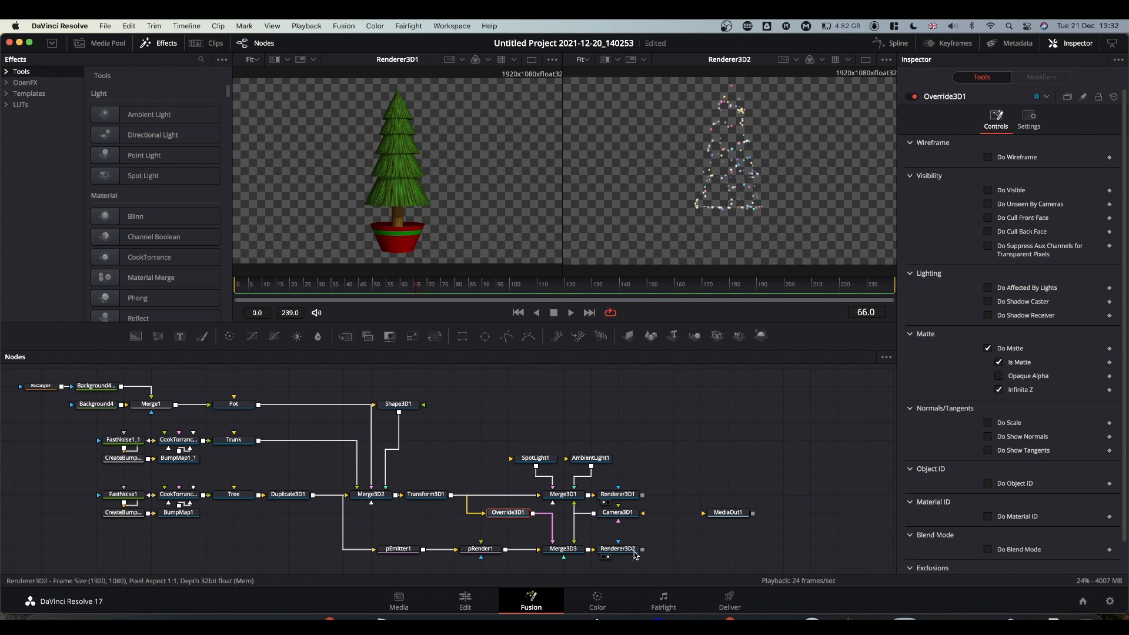
Shift MediaOut1 and both renderers right, combine Renderer3D1 and Renderer3D2 into Merge2, and play it.
left_click_drag(725, 516, 809, 514)
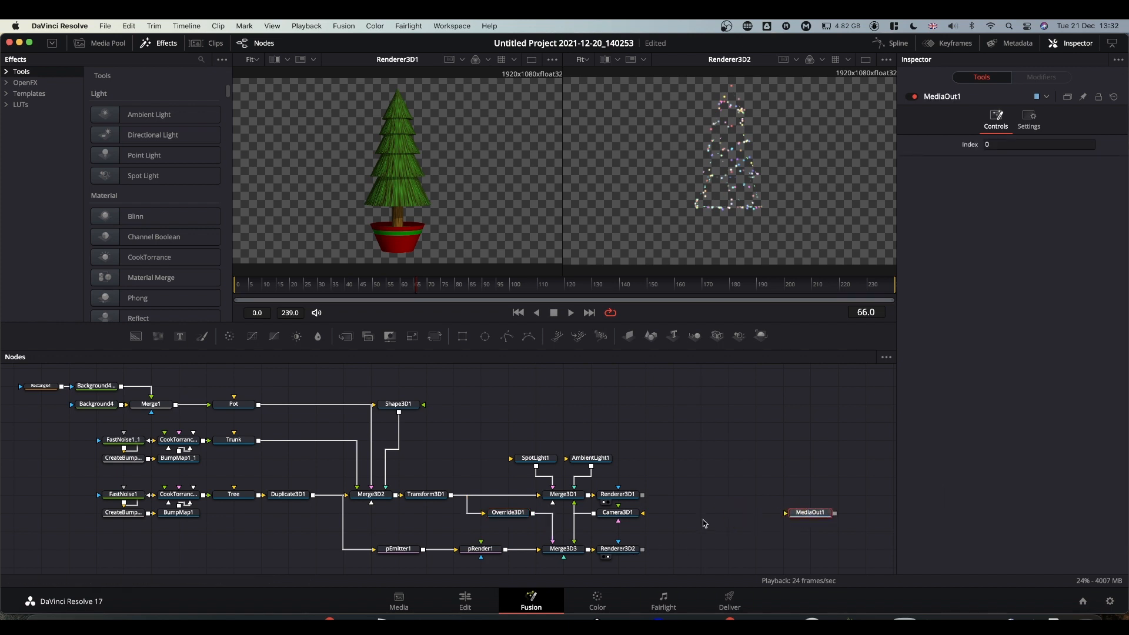
left_click_drag(603, 497, 657, 497)
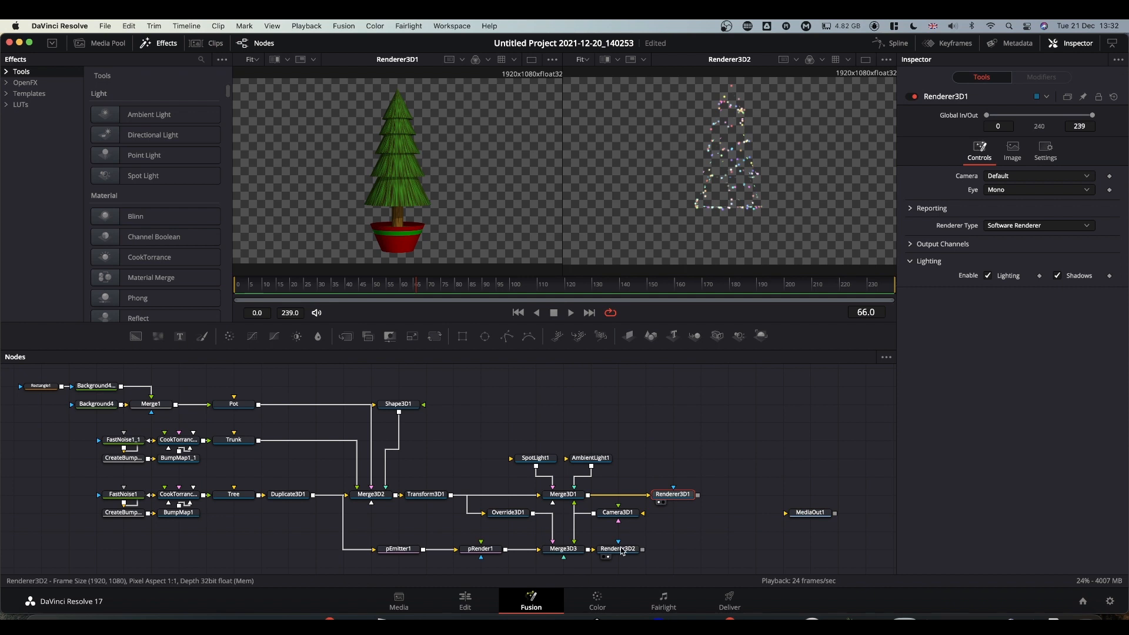
left_click_drag(618, 549, 699, 499)
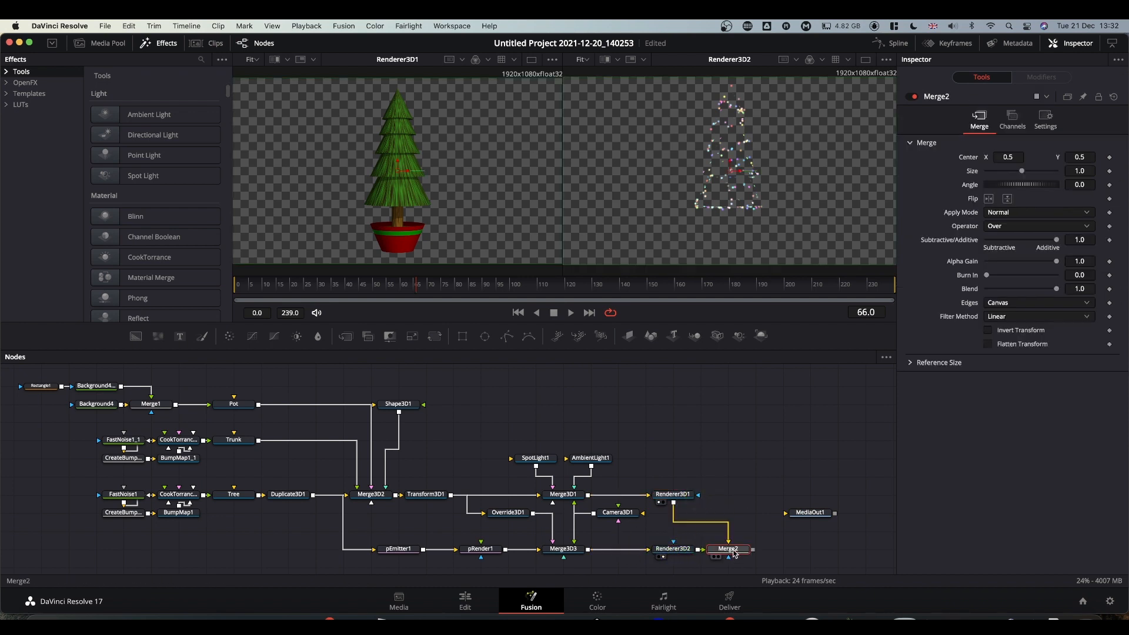
left_click_drag(728, 549, 742, 127)
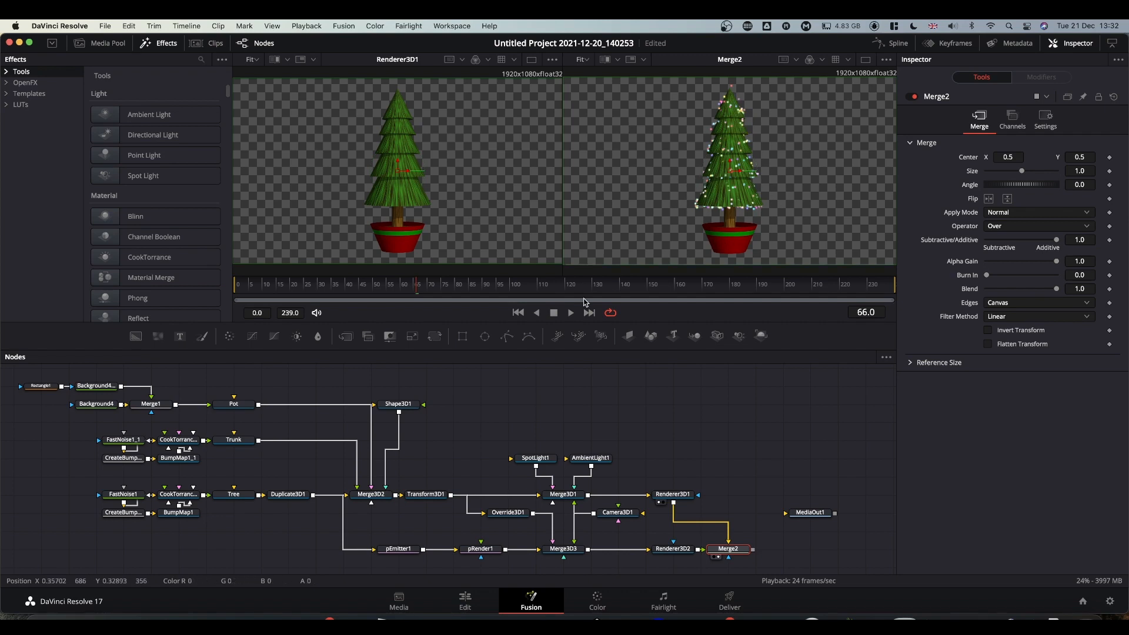
left_click(571, 312)
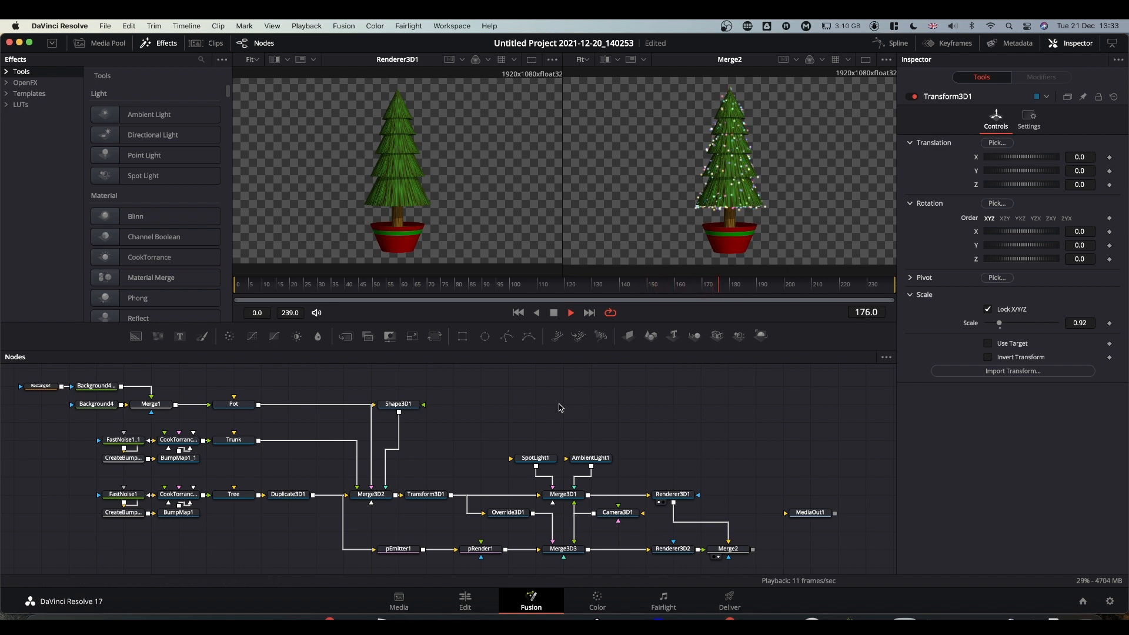
Set pEmitter1's Lifespan to 25 and replay the animation from the start to frame 135.
key("space")
left_click(406, 549)
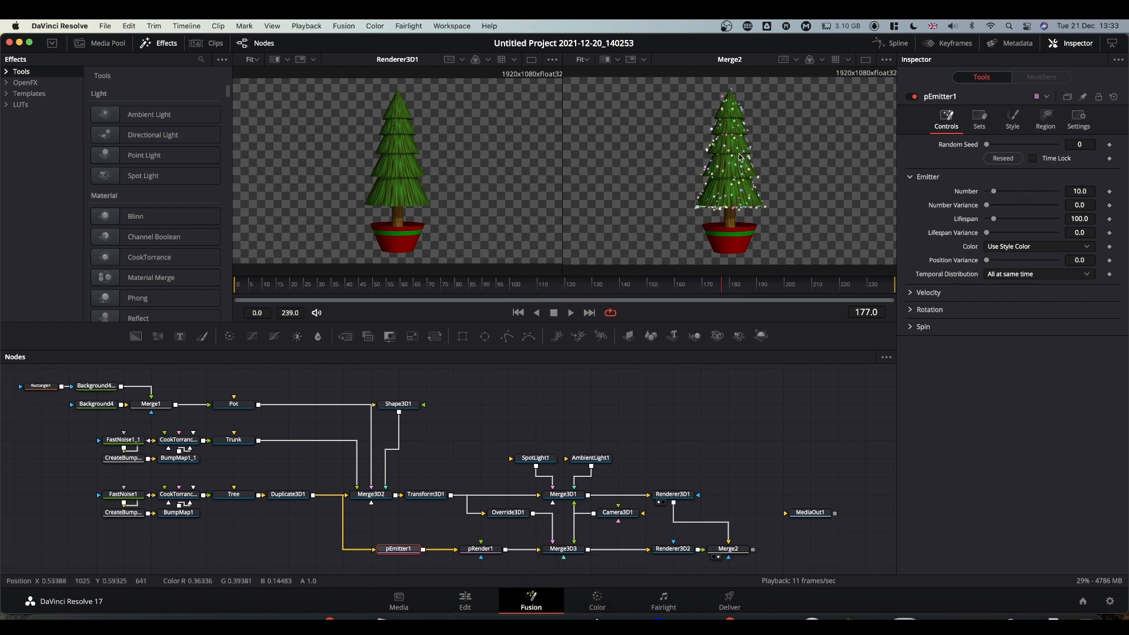
left_click(1080, 218)
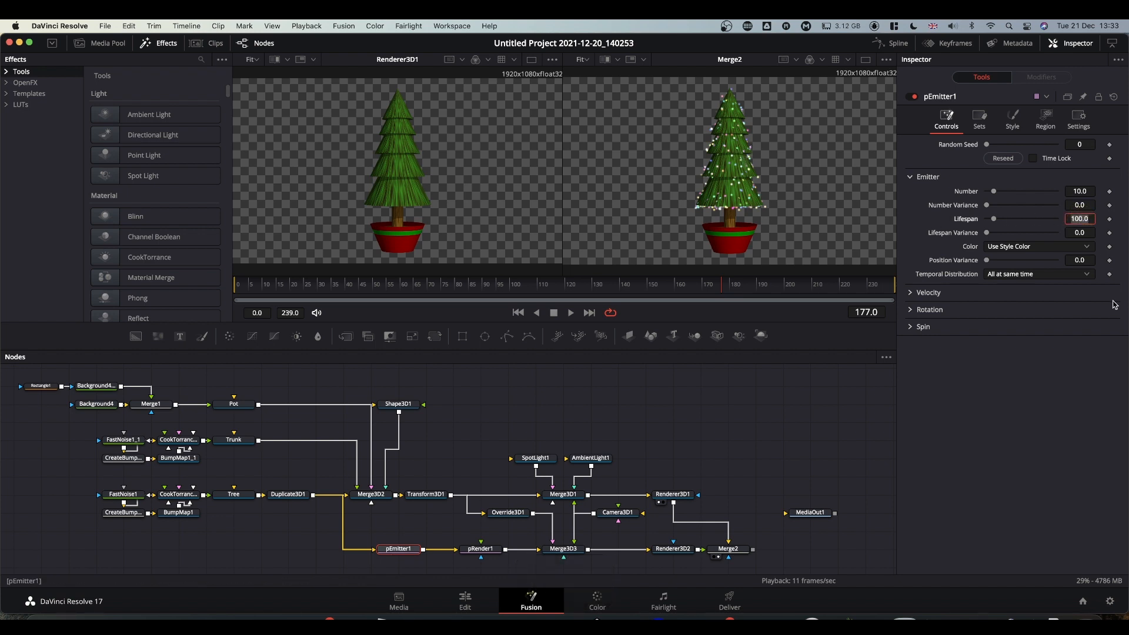
type("25")
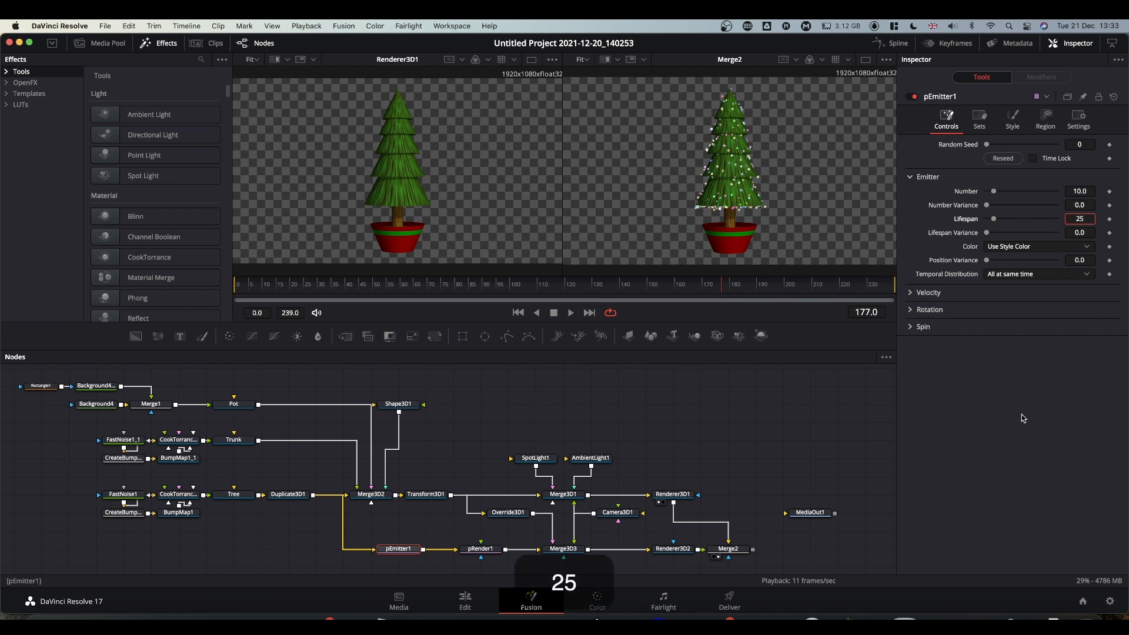
key("Return")
left_click(244, 289)
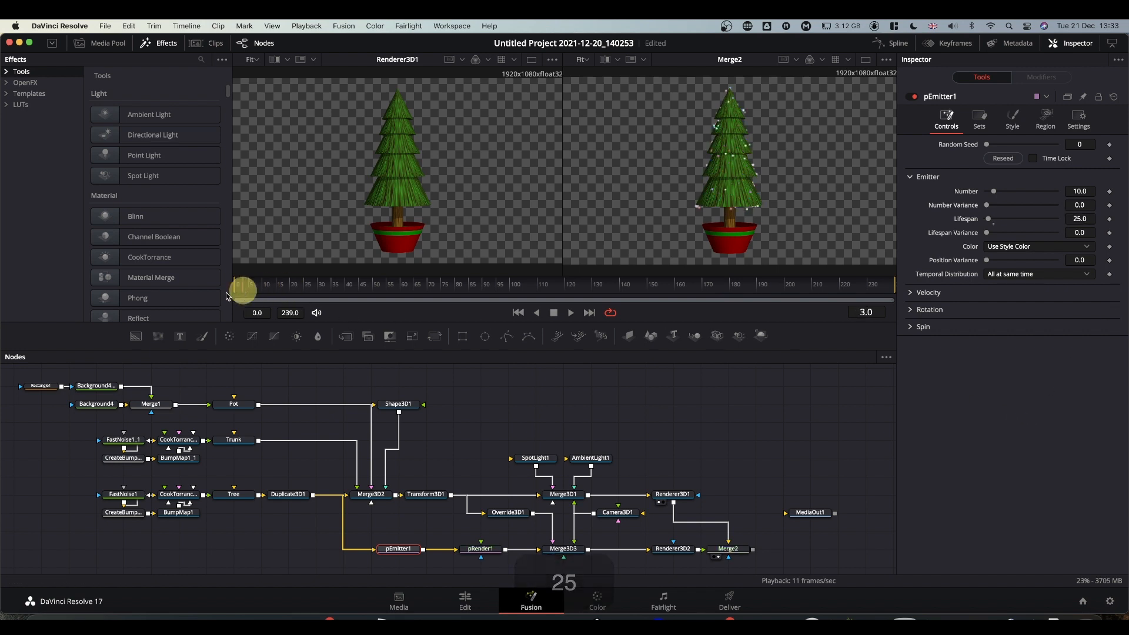
key("space")
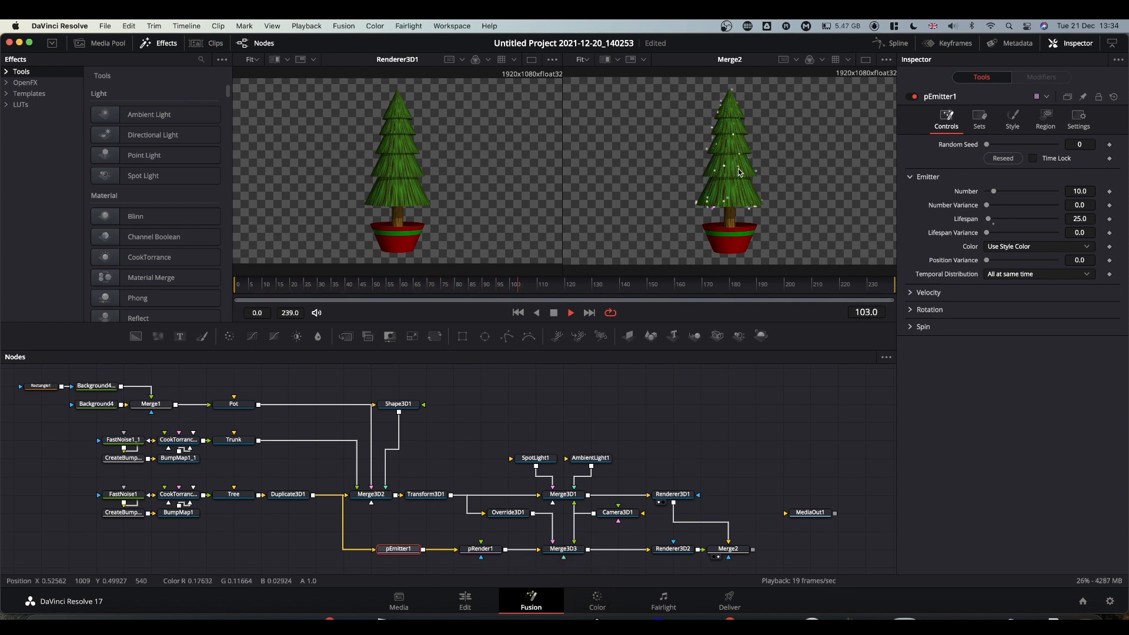
key("space")
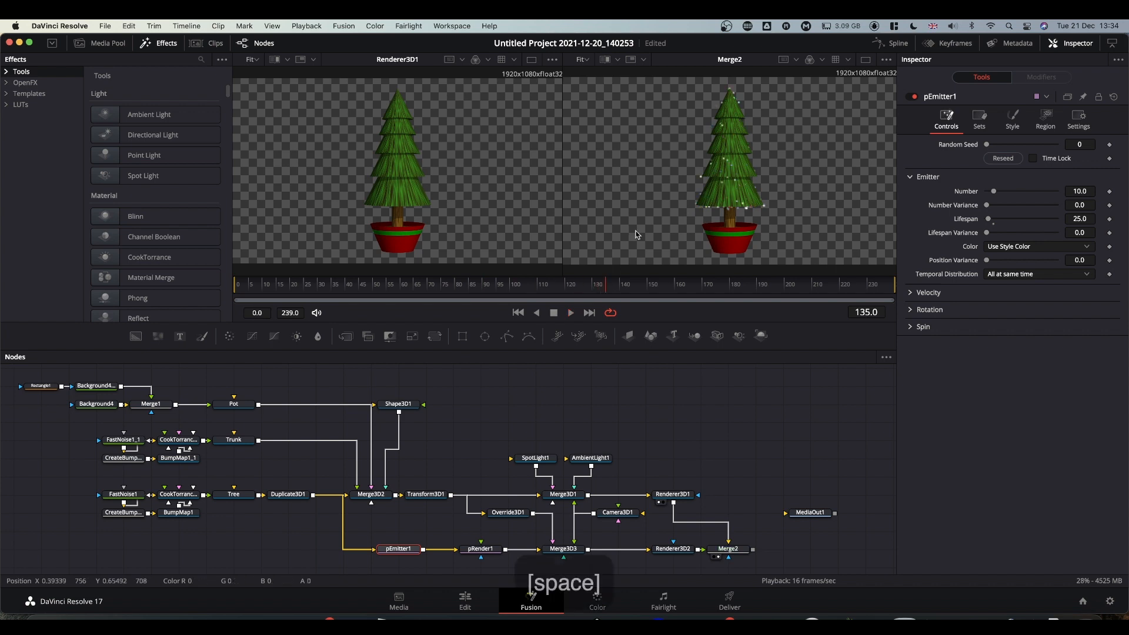
Move MediaOut1, Renderer3D1 and Merge2 further right, leaving Renderer3D2 selected.
middle_click_drag(710, 436, 637, 402)
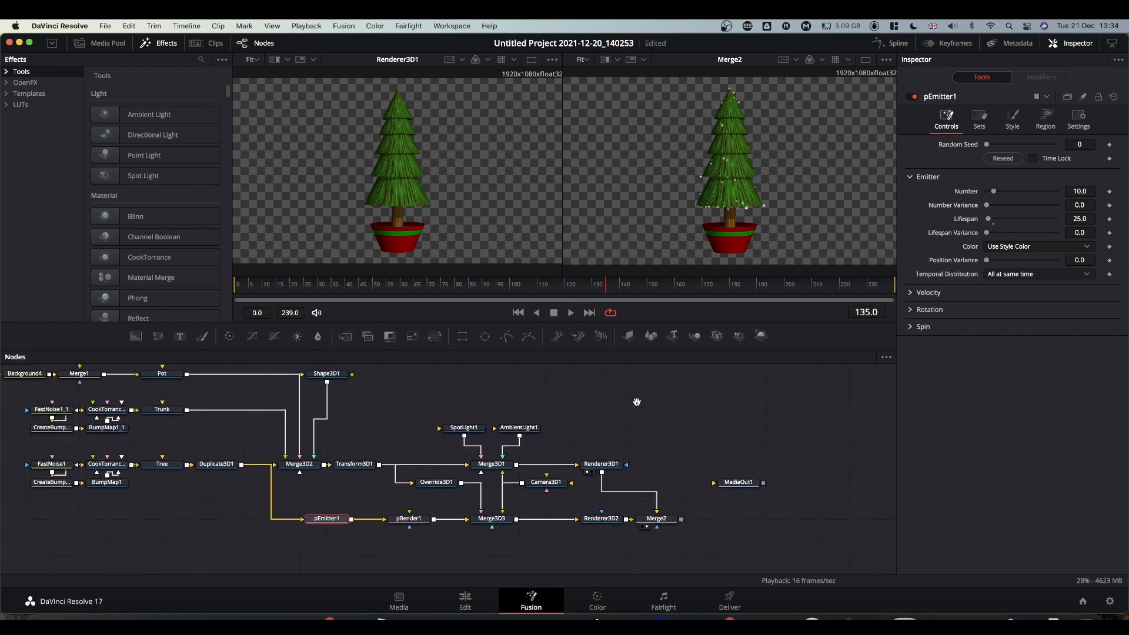
left_click_drag(739, 483, 795, 482)
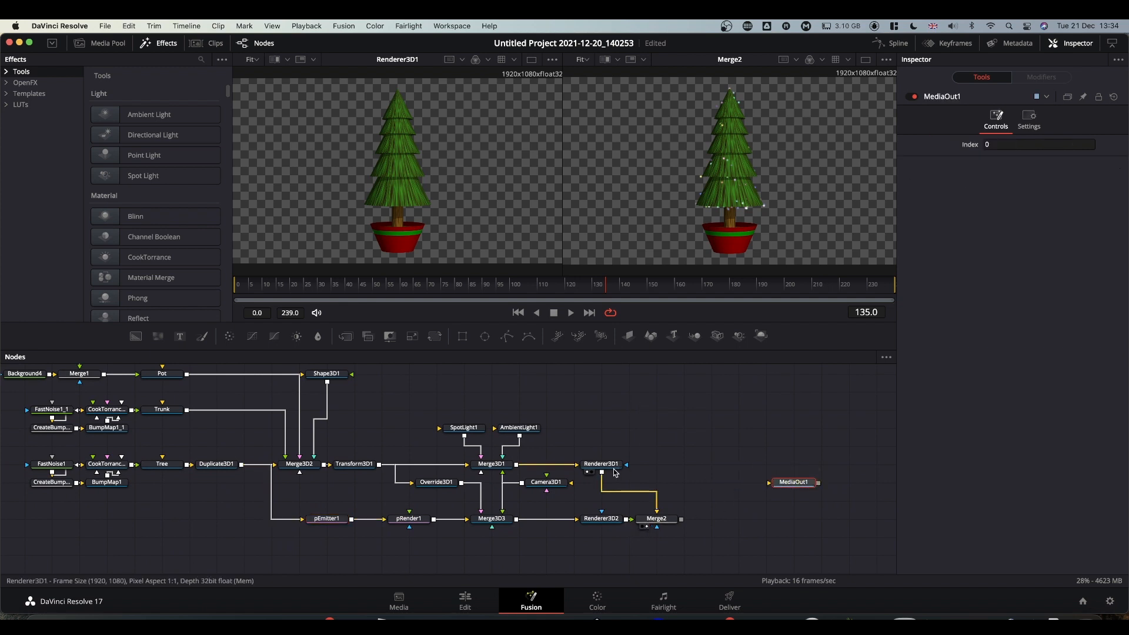
left_click_drag(610, 469, 656, 469)
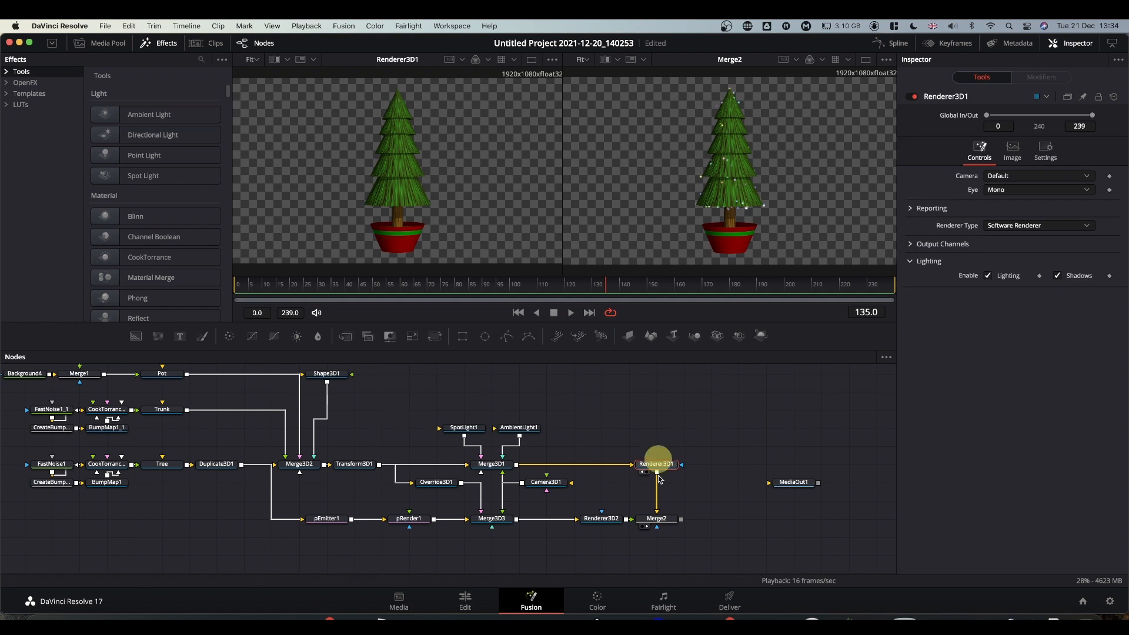
left_click(662, 526, "ctrl")
left_click_drag(663, 527, 744, 521)
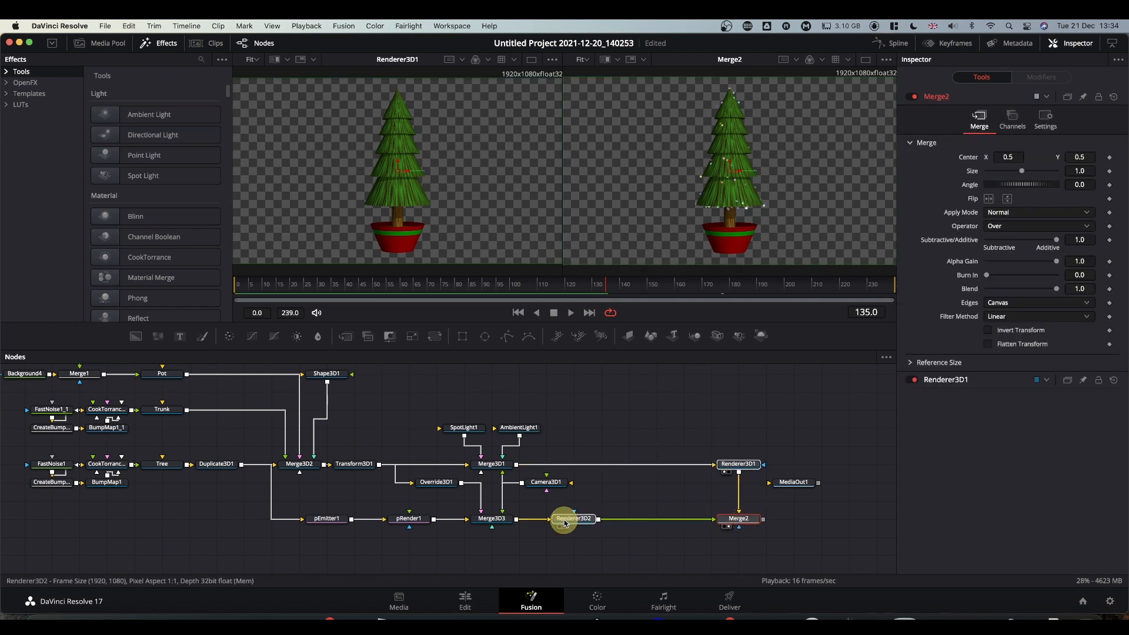
left_click(565, 522)
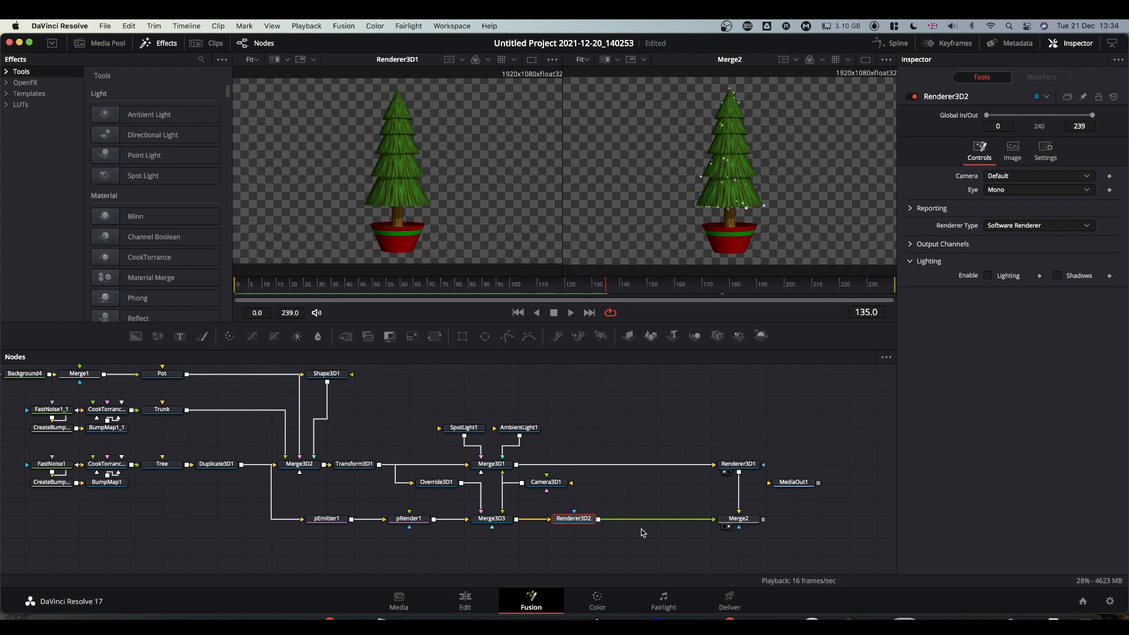
Add a Glow after Renderer3D2 and raise its glow from 0.8 to about 0.9.
key("shift+space")
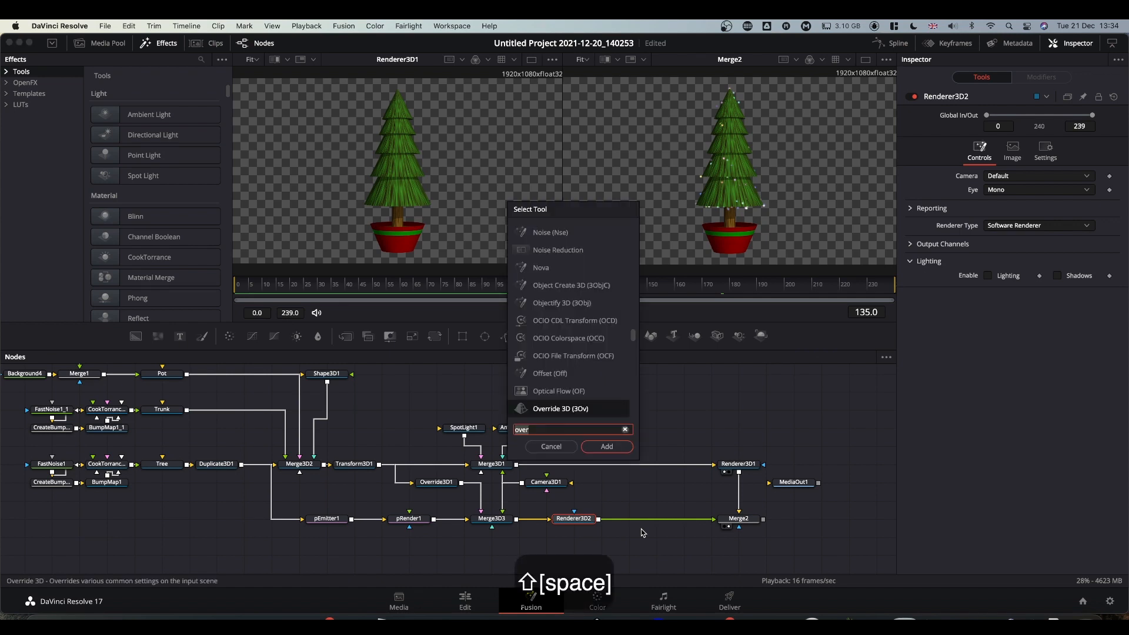
type("glow")
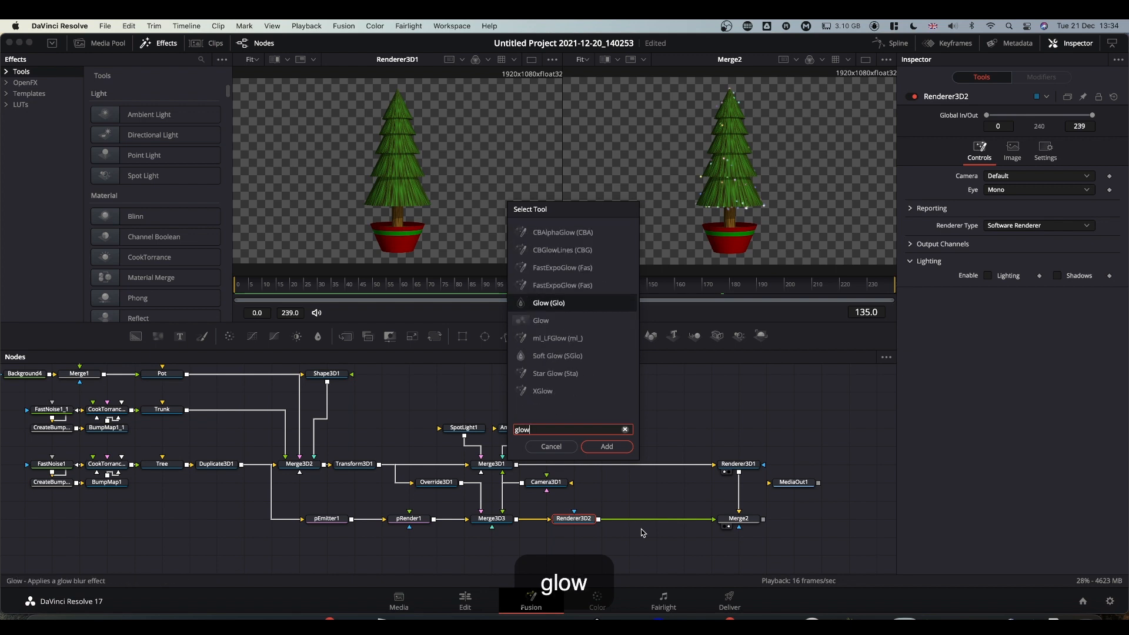
key("Return")
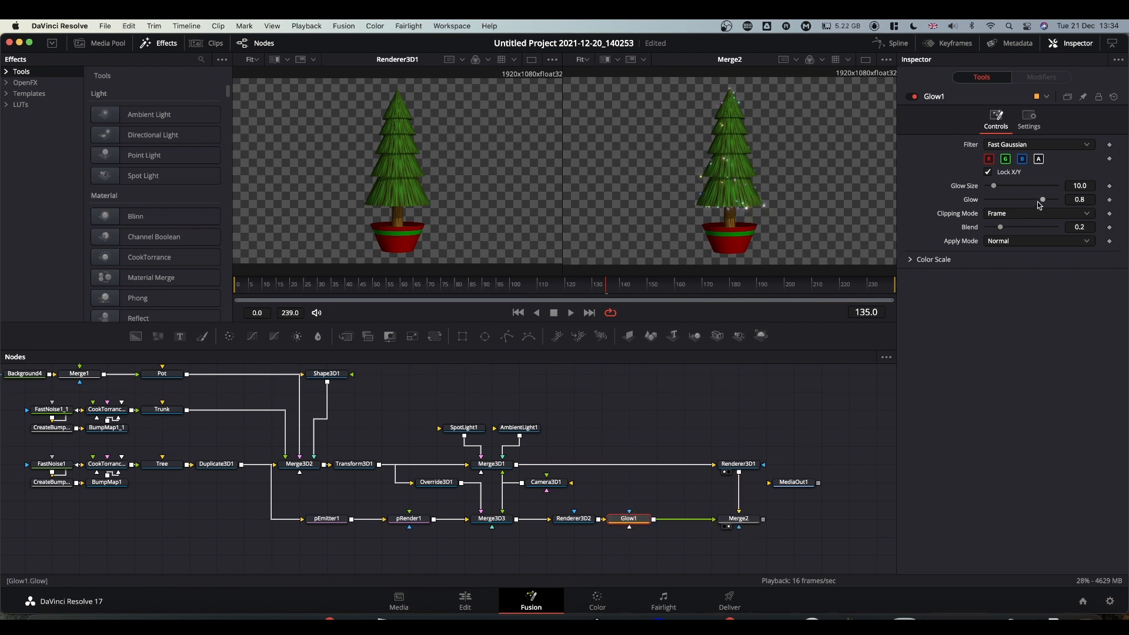
left_click_drag(1044, 201, 995, 188)
Reduce the glow slightly during playback, then bring in a new Background node.
key("space")
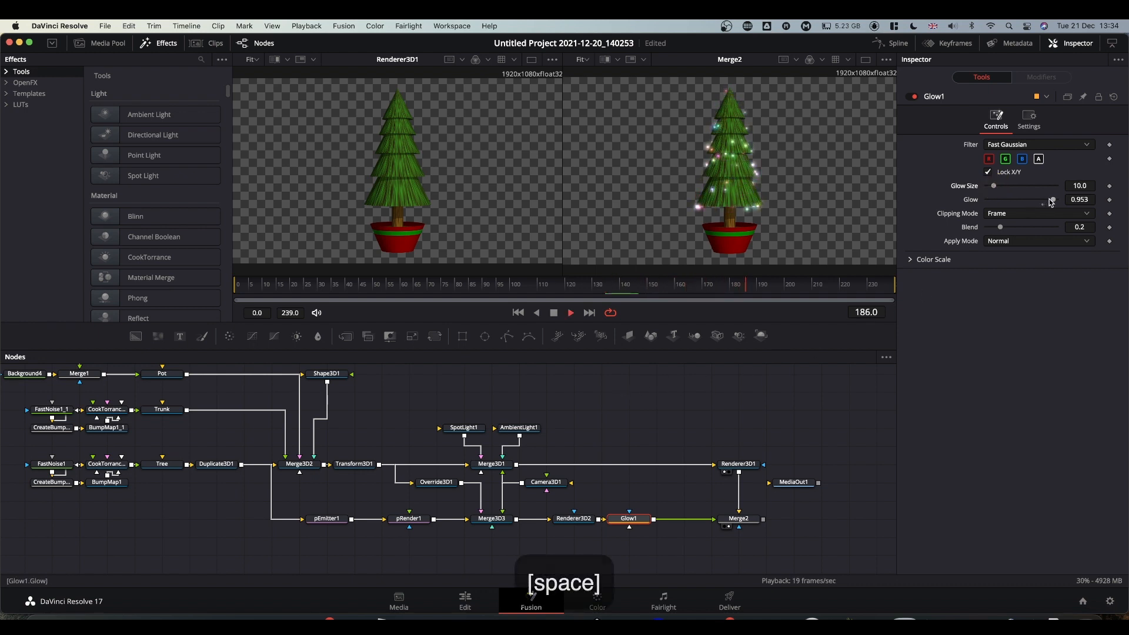
left_click_drag(1053, 199, 1048, 200)
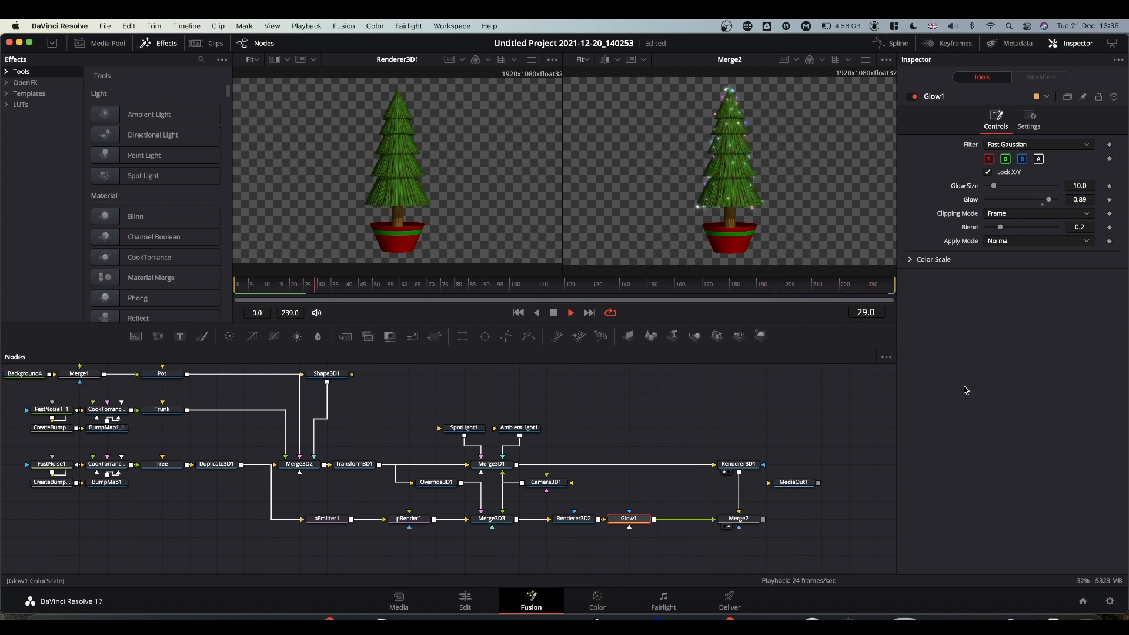
key("space")
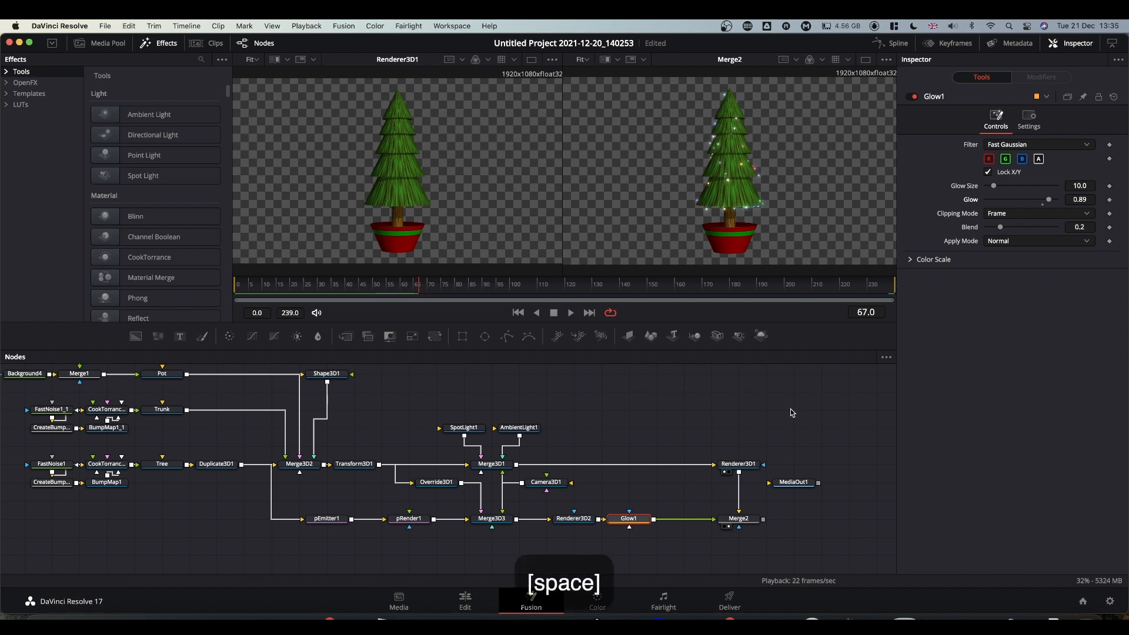
scroll(718, 392, "right", 5)
left_click_drag(134, 336, 734, 470)
Color Background4_2 dark blue (hue about 0.6) and insert a Brightness/Contrast node after it.
left_click(730, 471)
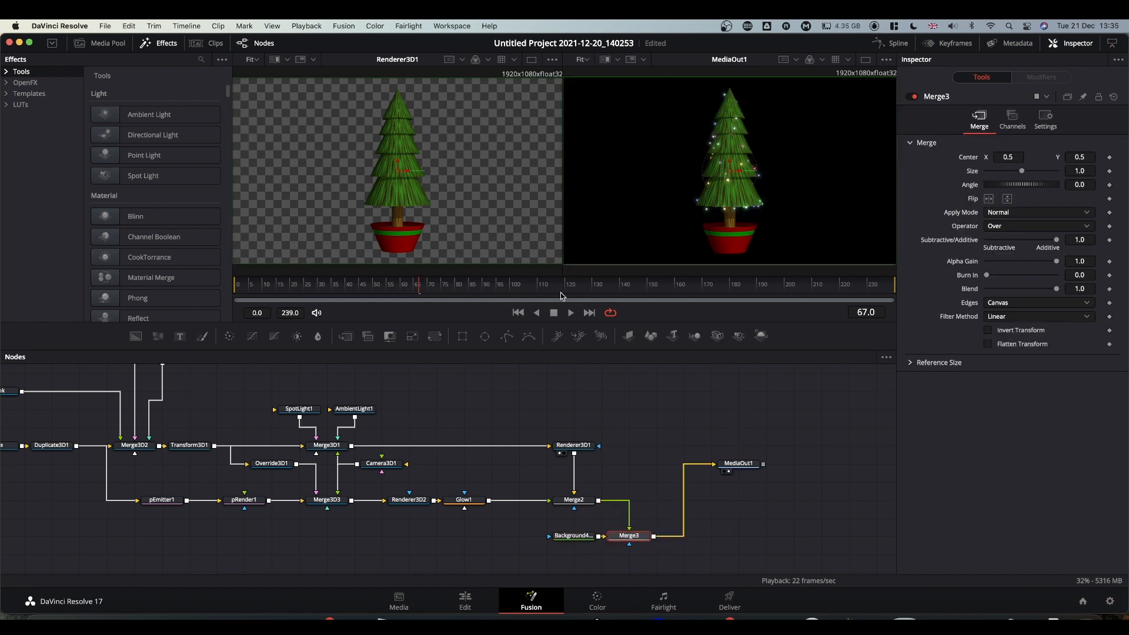
left_click_drag(566, 537, 538, 536)
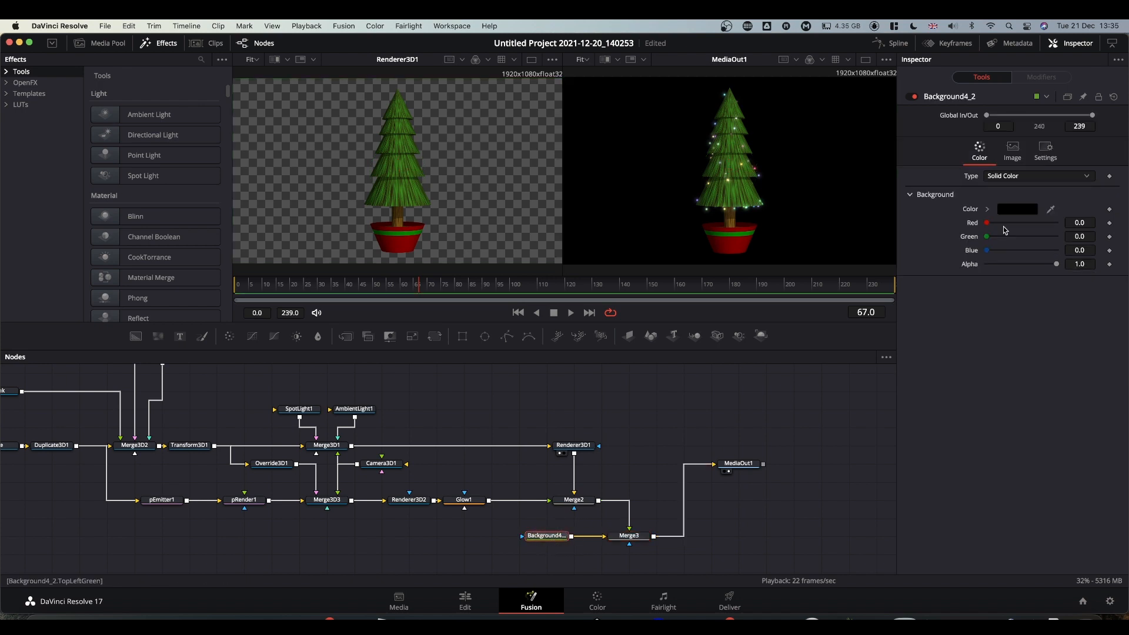
left_click(987, 209)
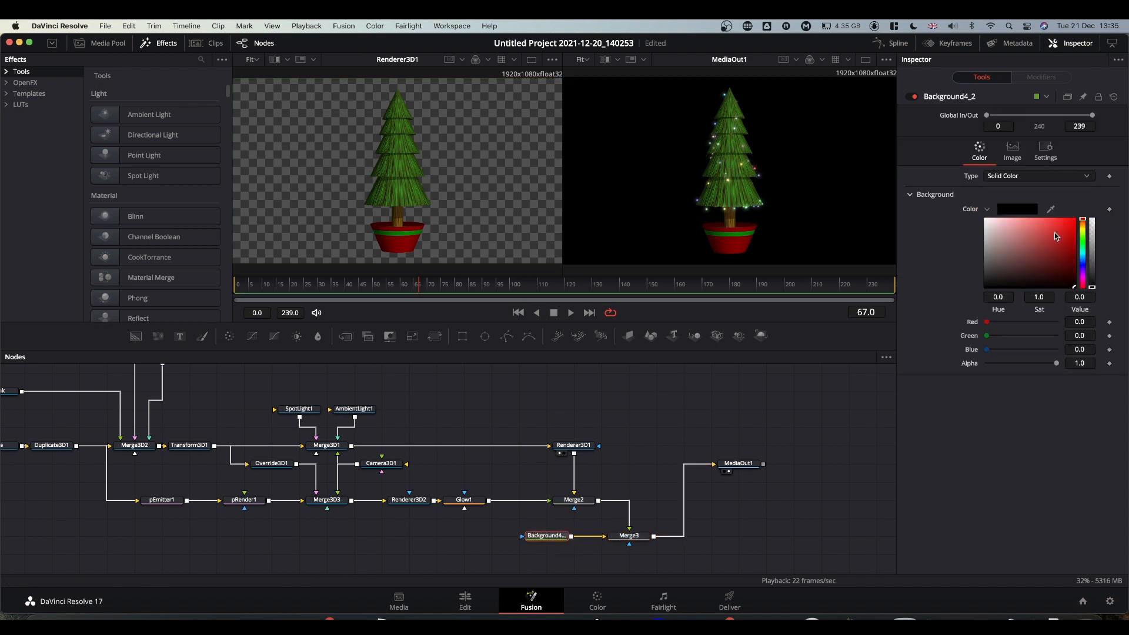
left_click_drag(1085, 222, 1083, 264)
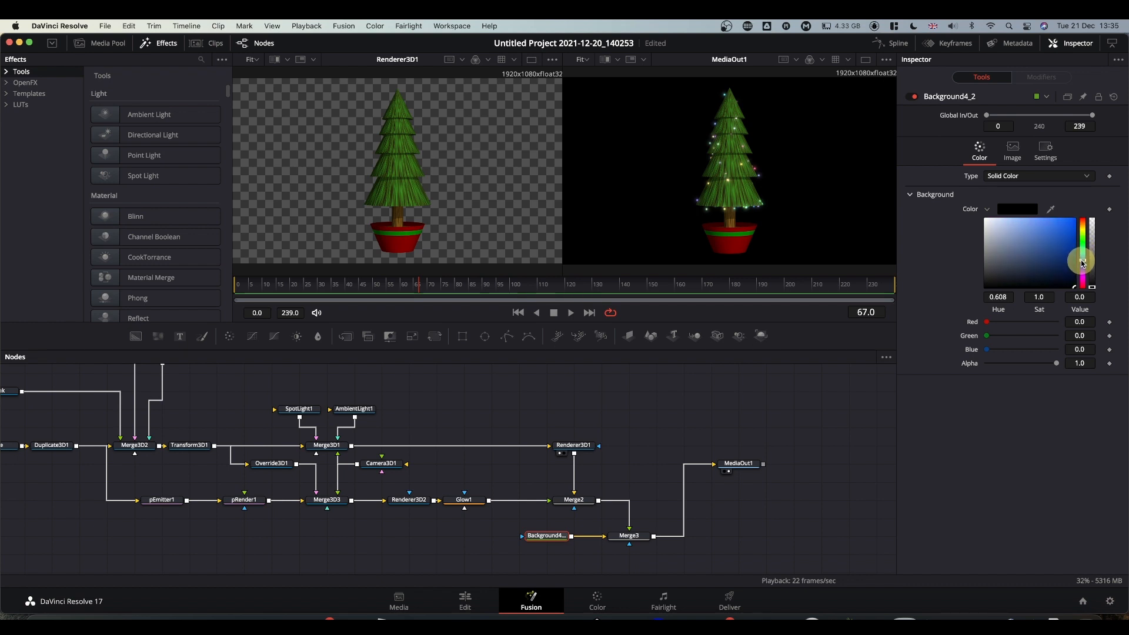
mouse_move(1083, 264)
left_mouse_down()
mouse_move(1069, 278)
mouse_move(1068, 263)
left_mouse_up()
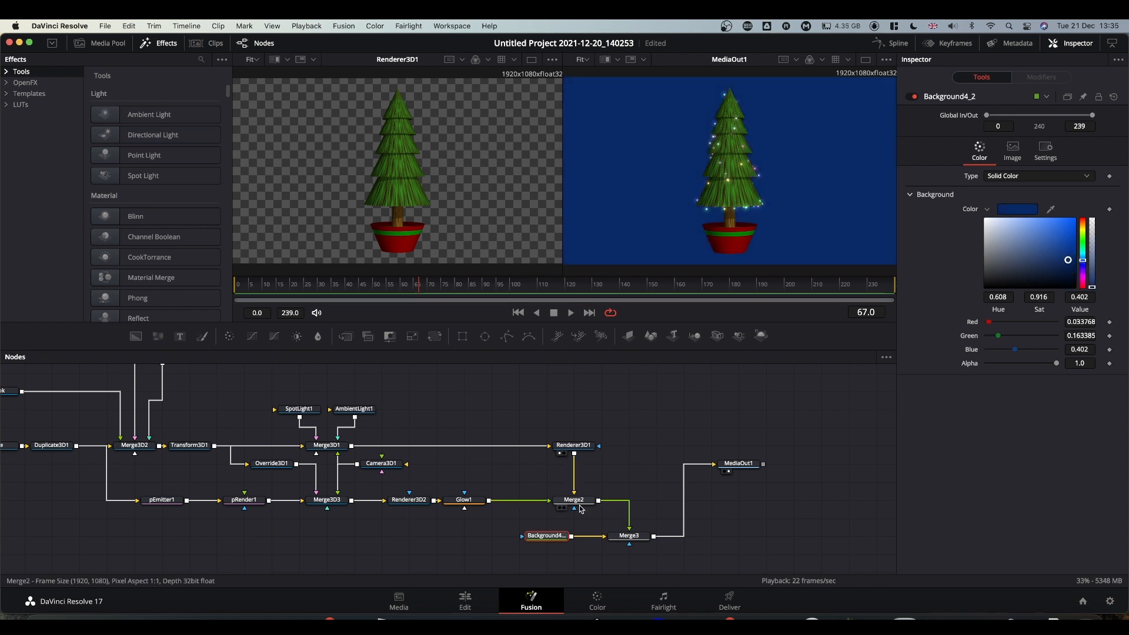
left_click_drag(543, 535, 461, 539)
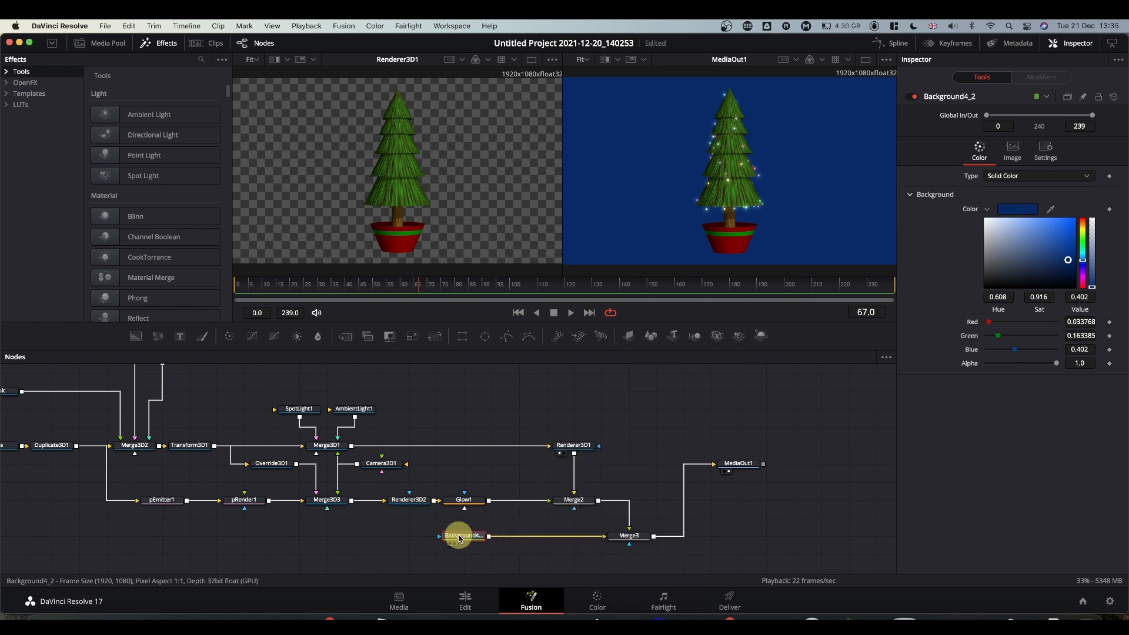
left_click_drag(297, 335, 537, 536)
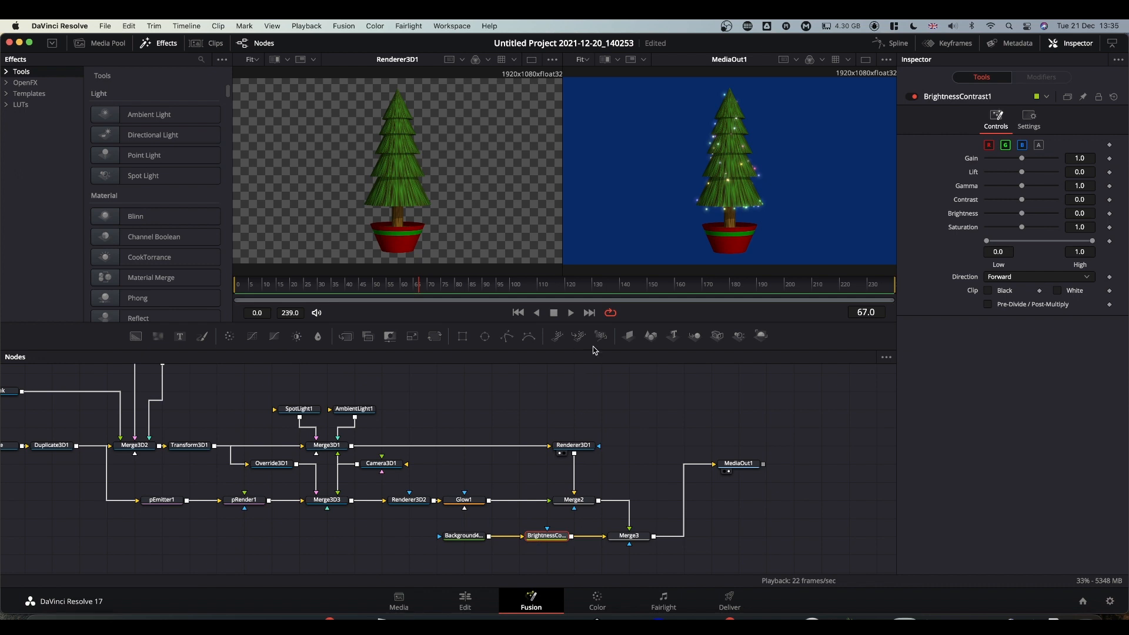
Attach an Ellipse mask to BrightnessContrast1, widened to about 0.93 and 0.53 high.
left_click_drag(485, 335, 546, 556)
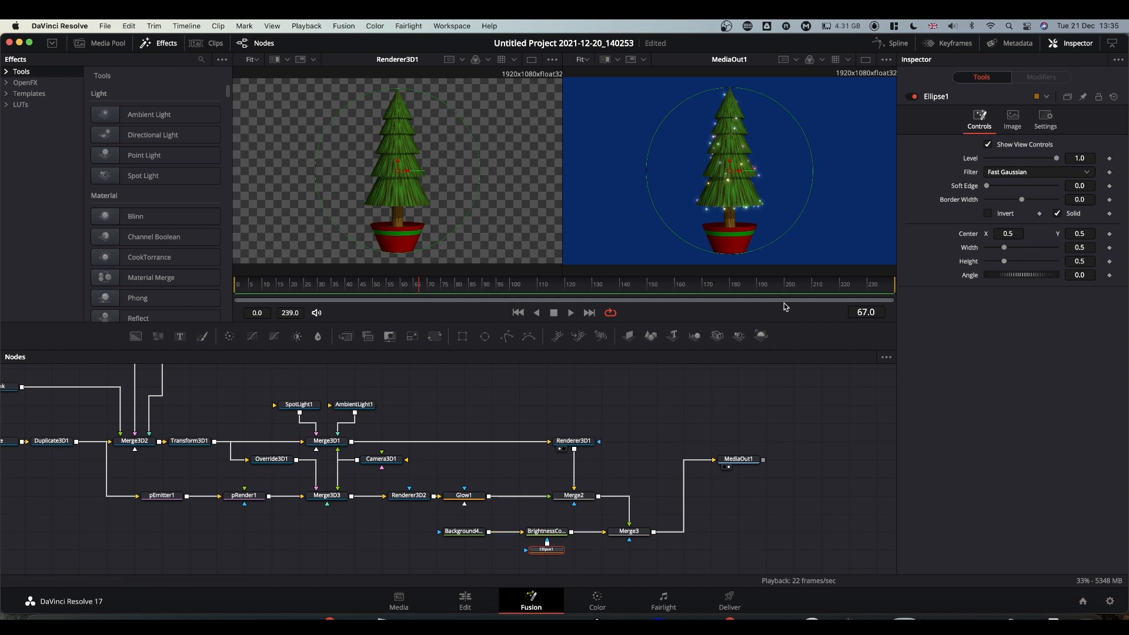
left_click_drag(647, 173, 576, 172)
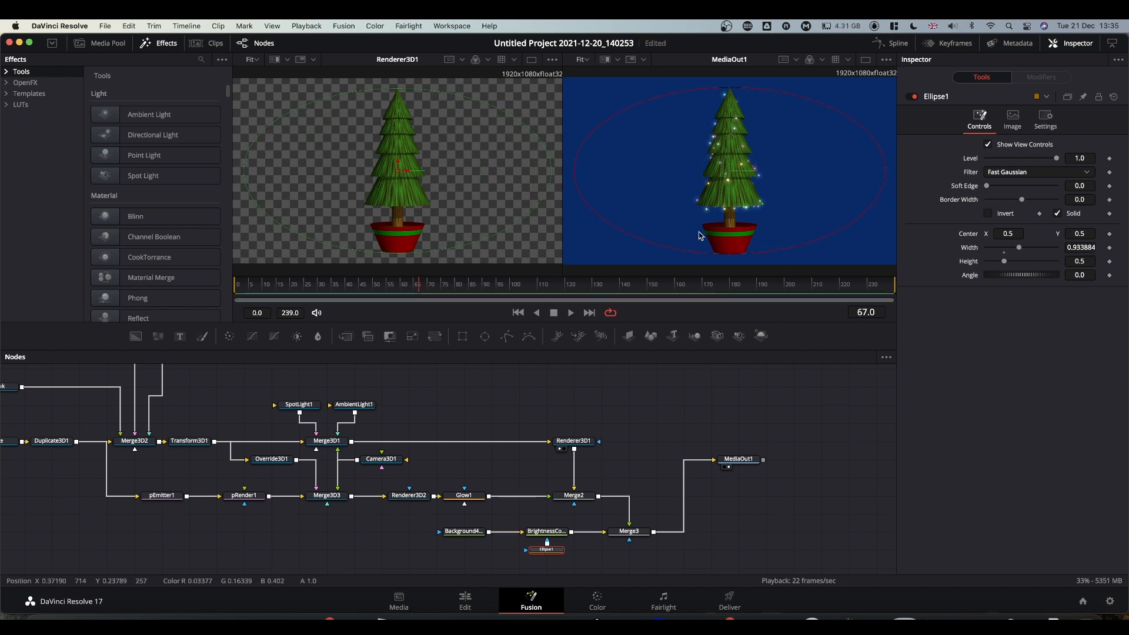
left_click_drag(764, 254, 764, 262)
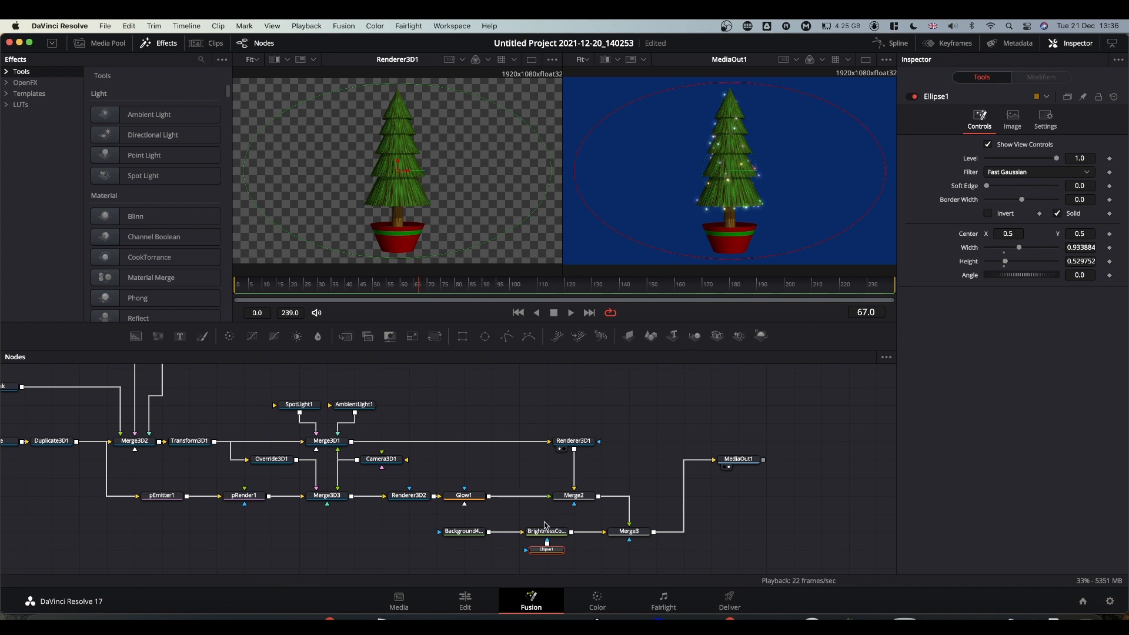
Set Brightness to 0.17 and the ellipse Soft Edge to 0.2, then hide the mask outline.
left_click(546, 533)
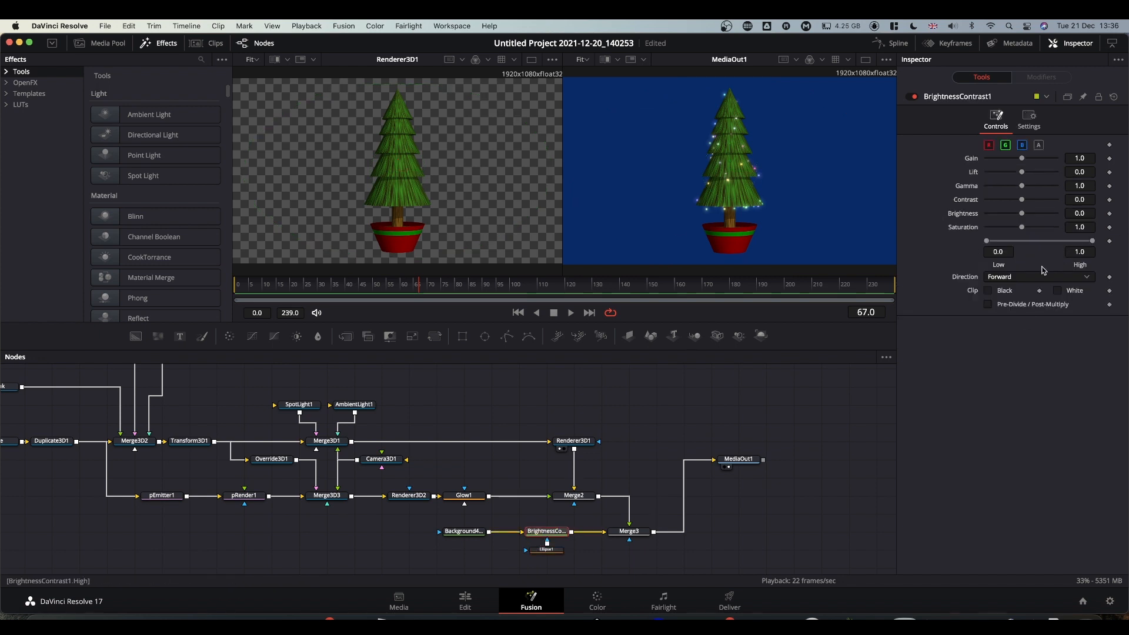
left_click_drag(1021, 213, 1029, 214)
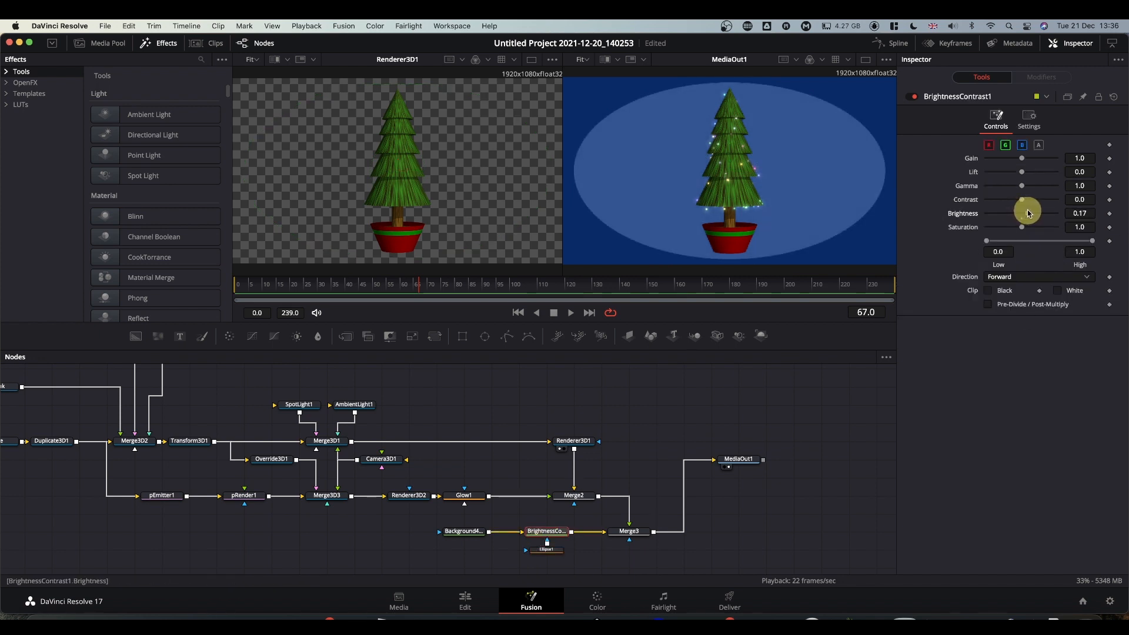
left_click(558, 552)
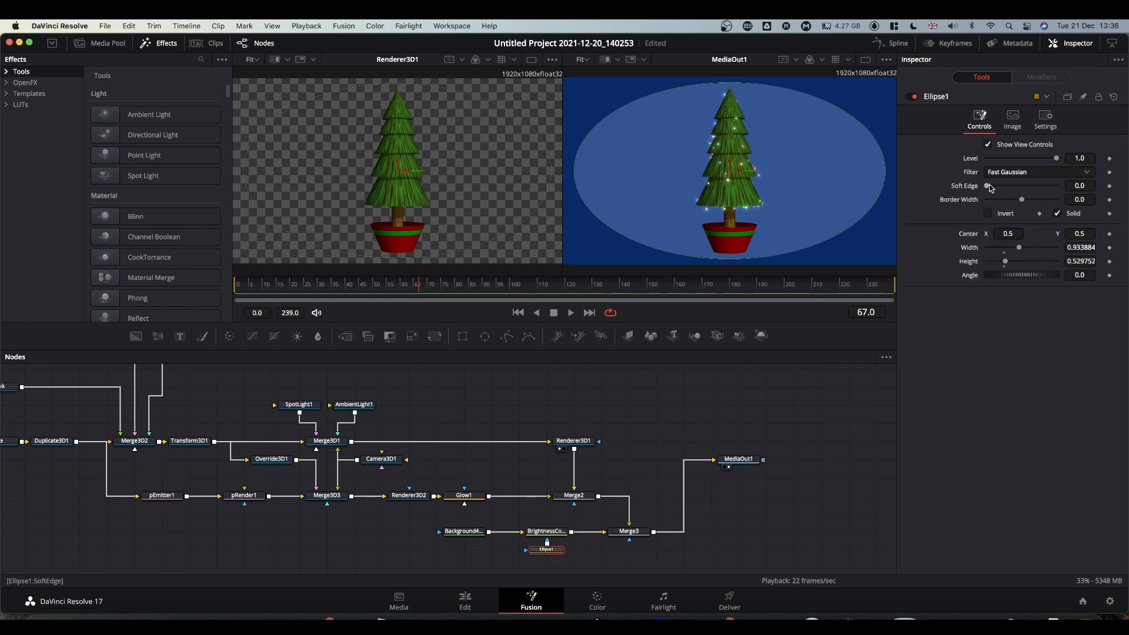
left_click_drag(990, 187, 1105, 187)
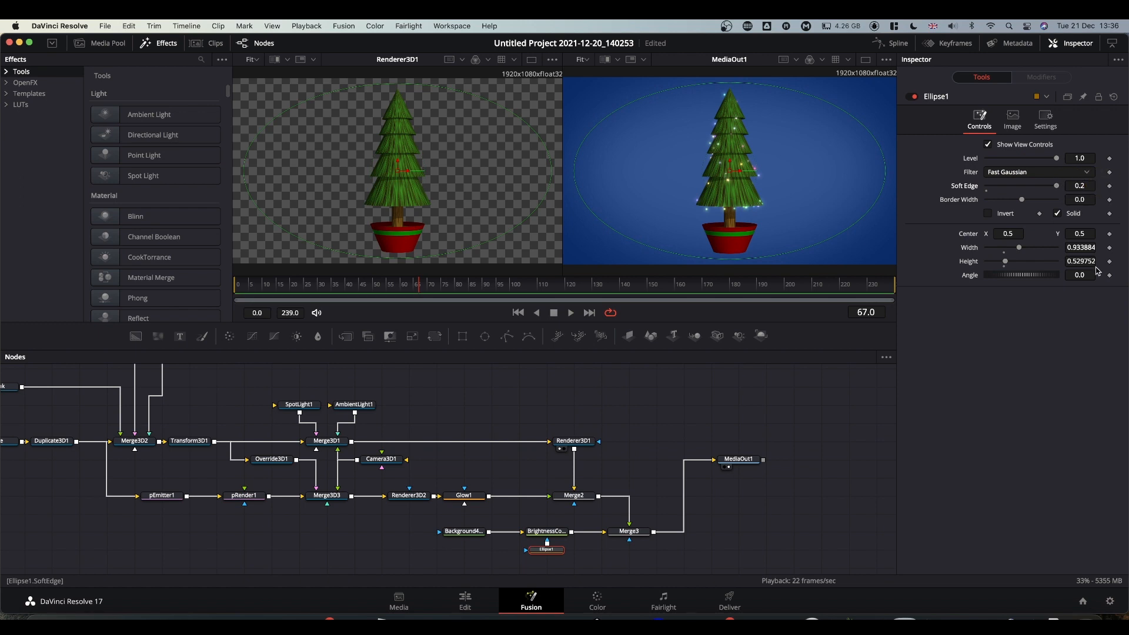
left_click(819, 395)
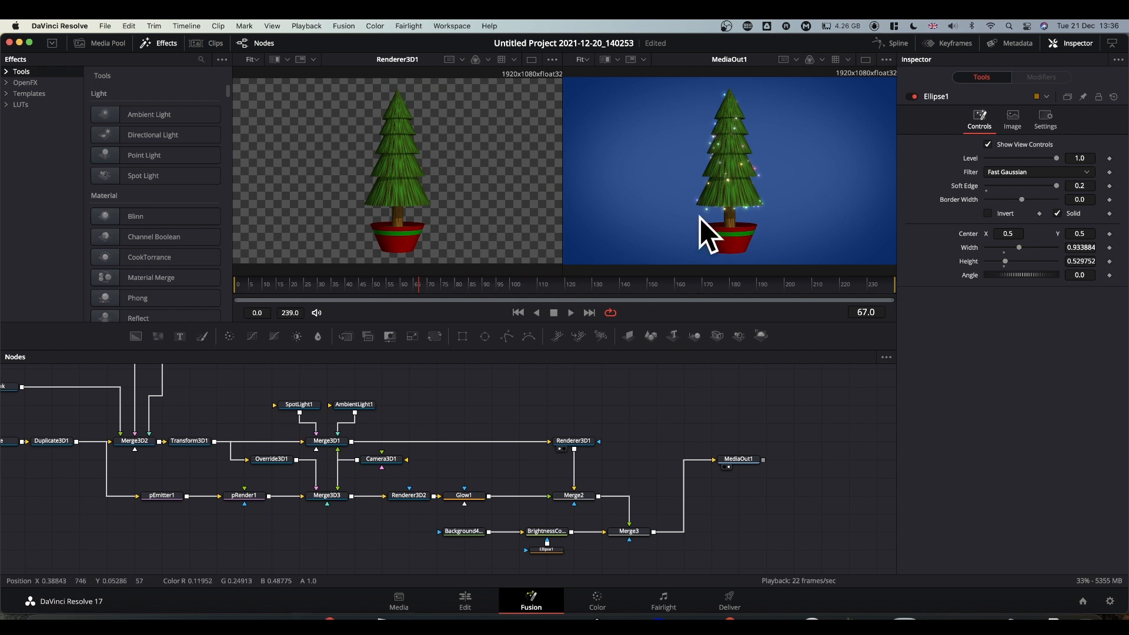
On the Edit page, return the playhead to 01:00:00:00 and play the Fusion Composition, pausing and resuming.
left_click(465, 601)
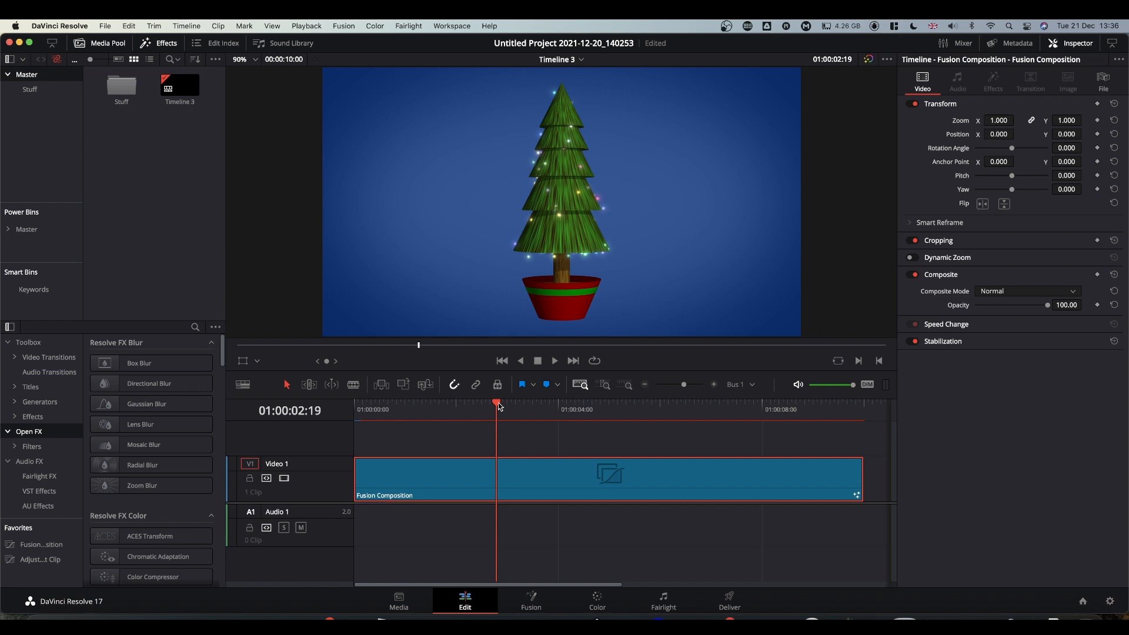
left_click_drag(497, 406, 320, 411)
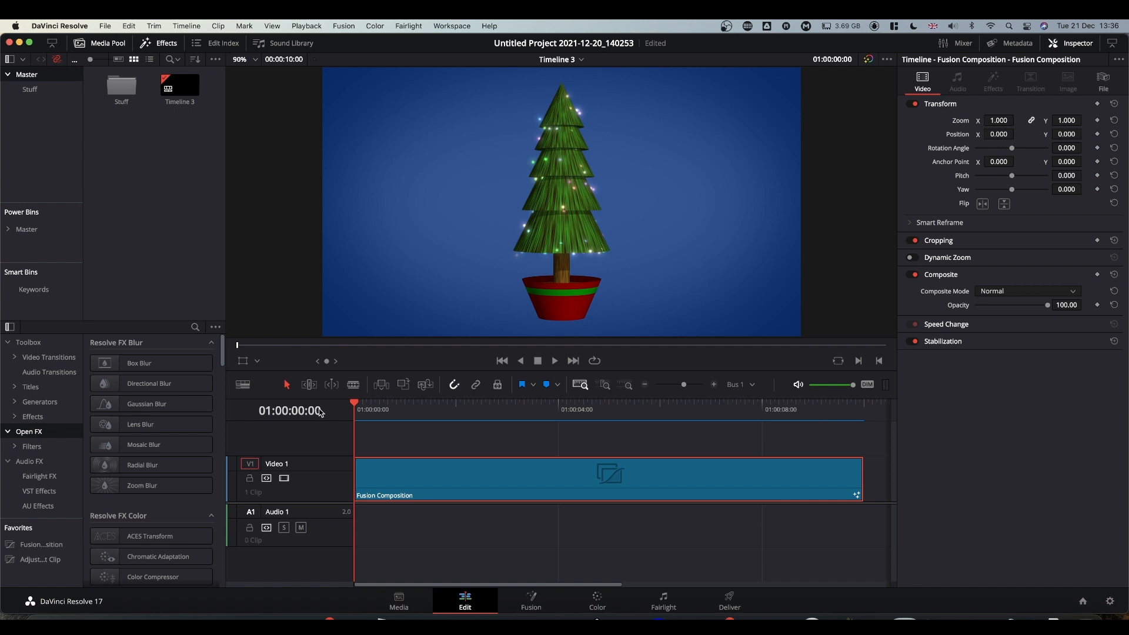
key("space")
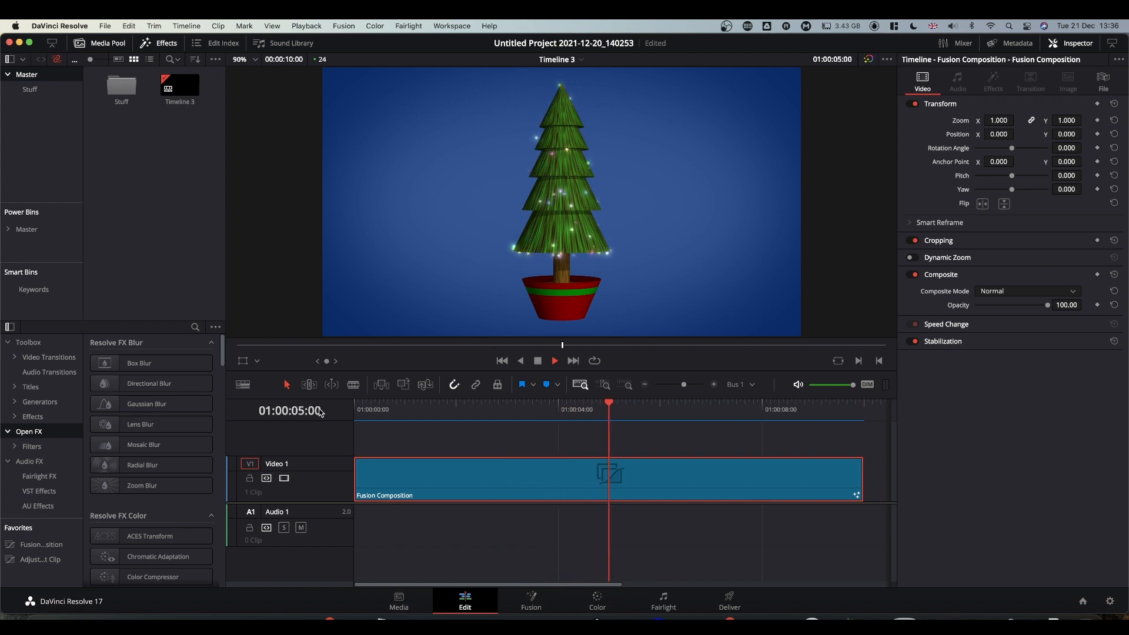
key("space")
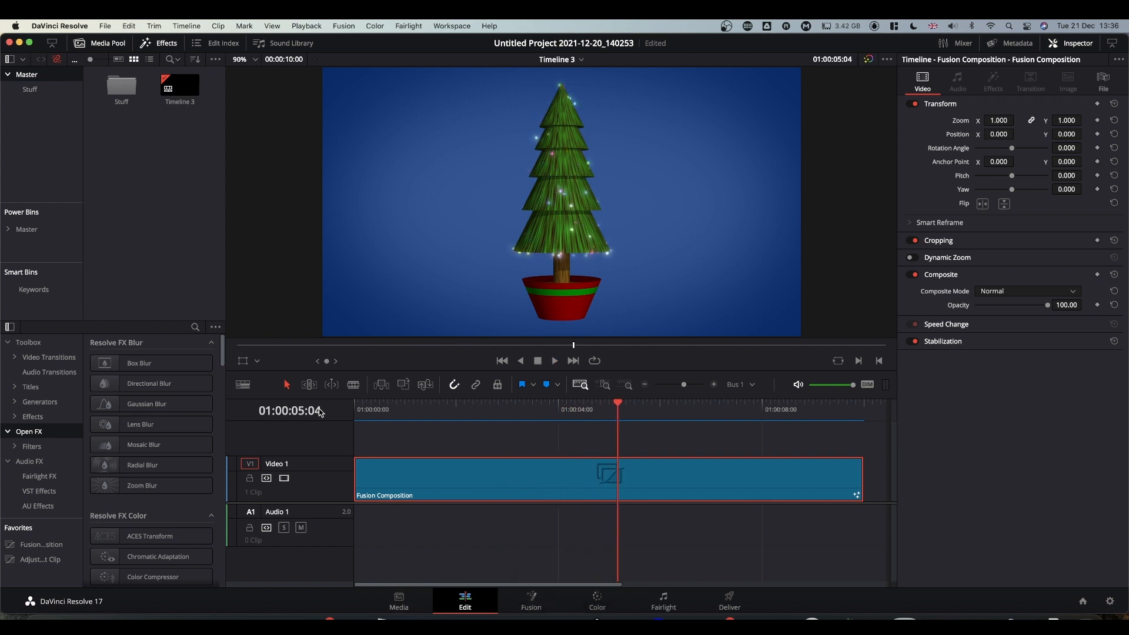
key("space")
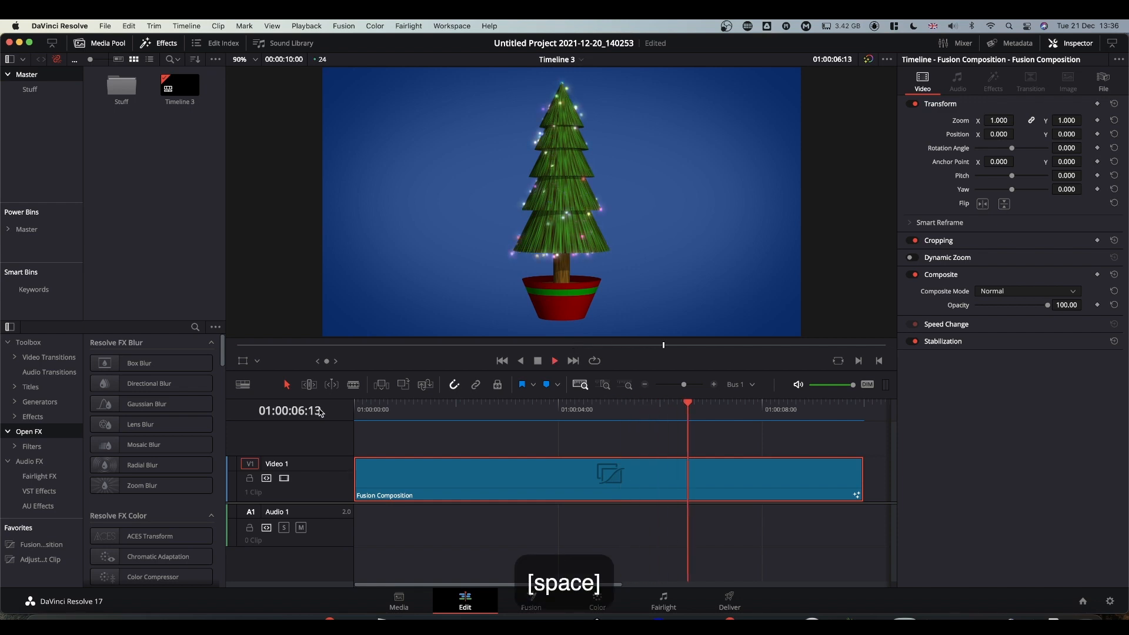
key("space")
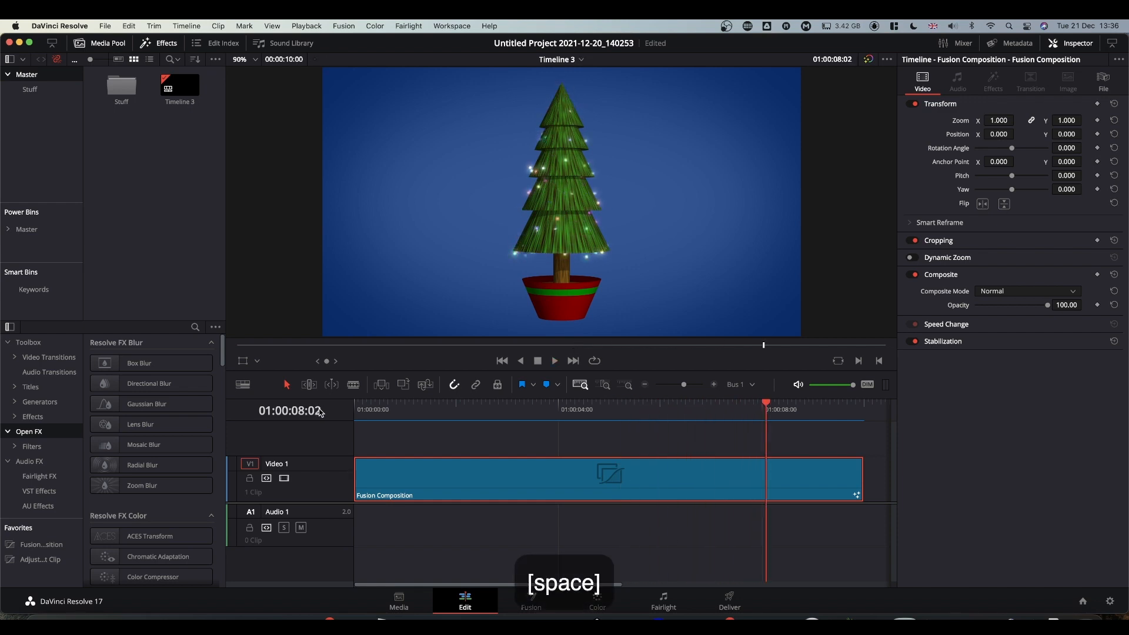